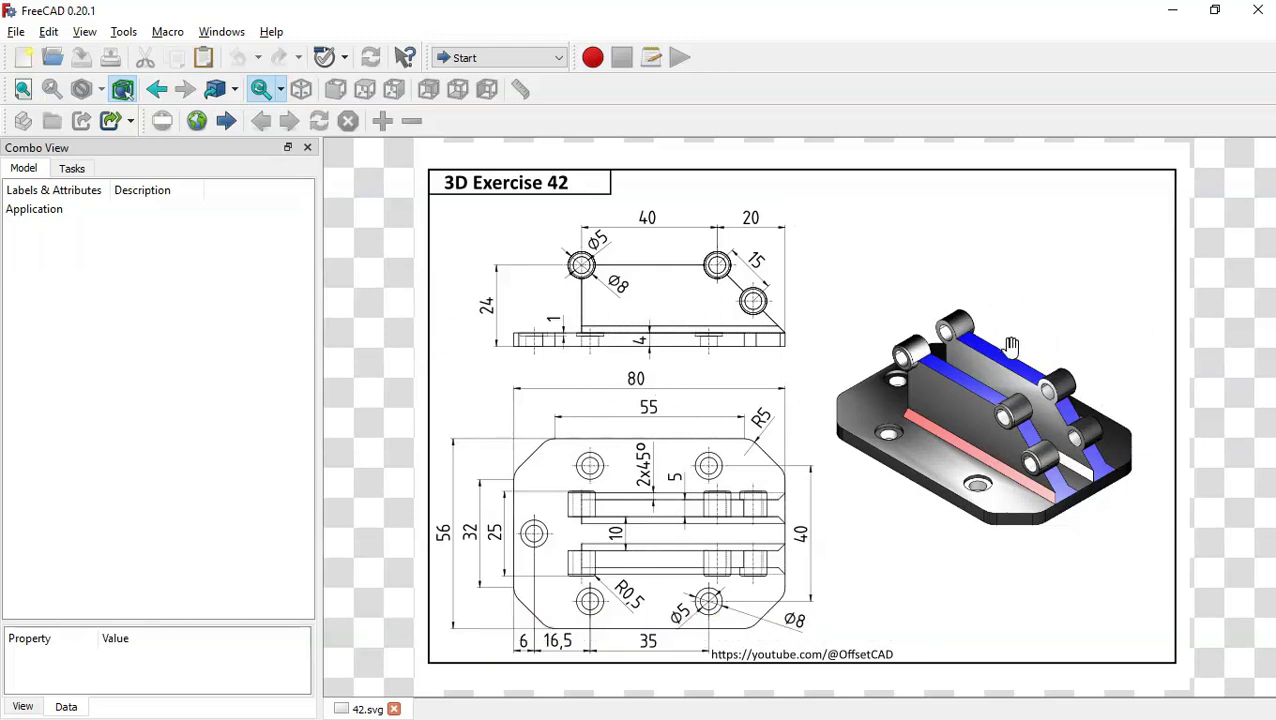
Step: Create a new document with a Part Design body and an empty sketch on XY_Plane
click(23, 58)
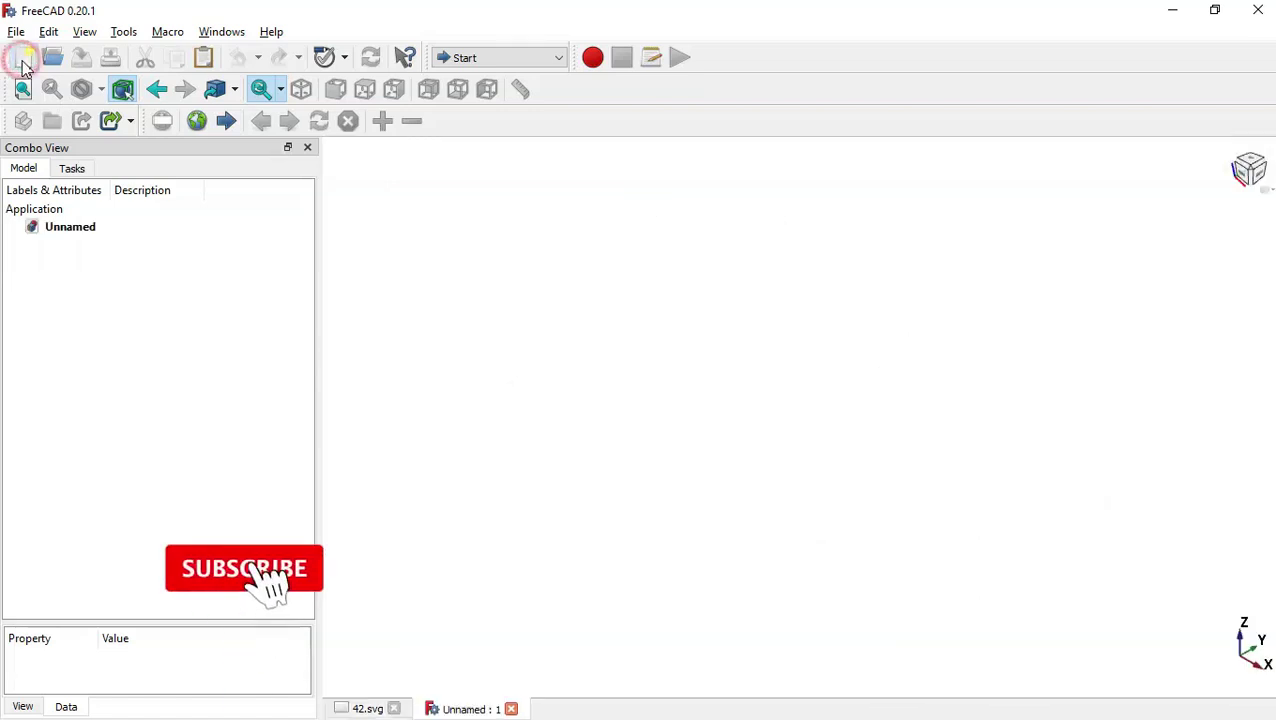
click(478, 58)
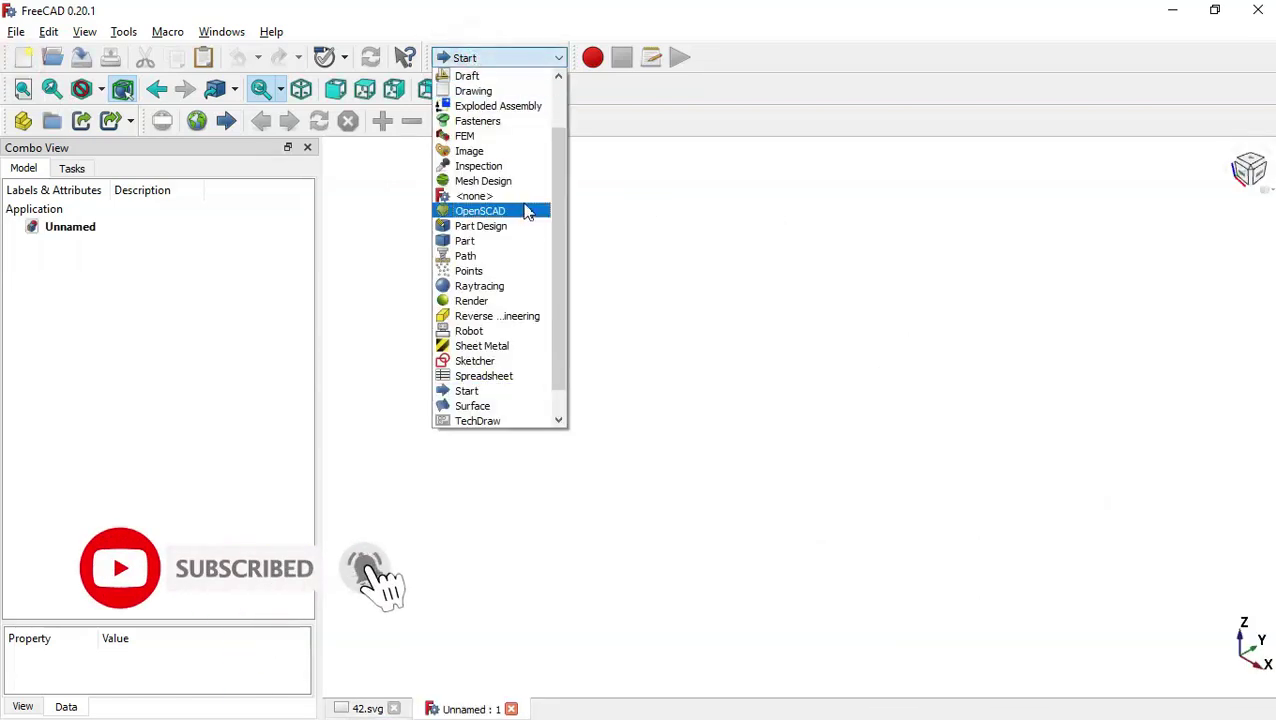
click(482, 226)
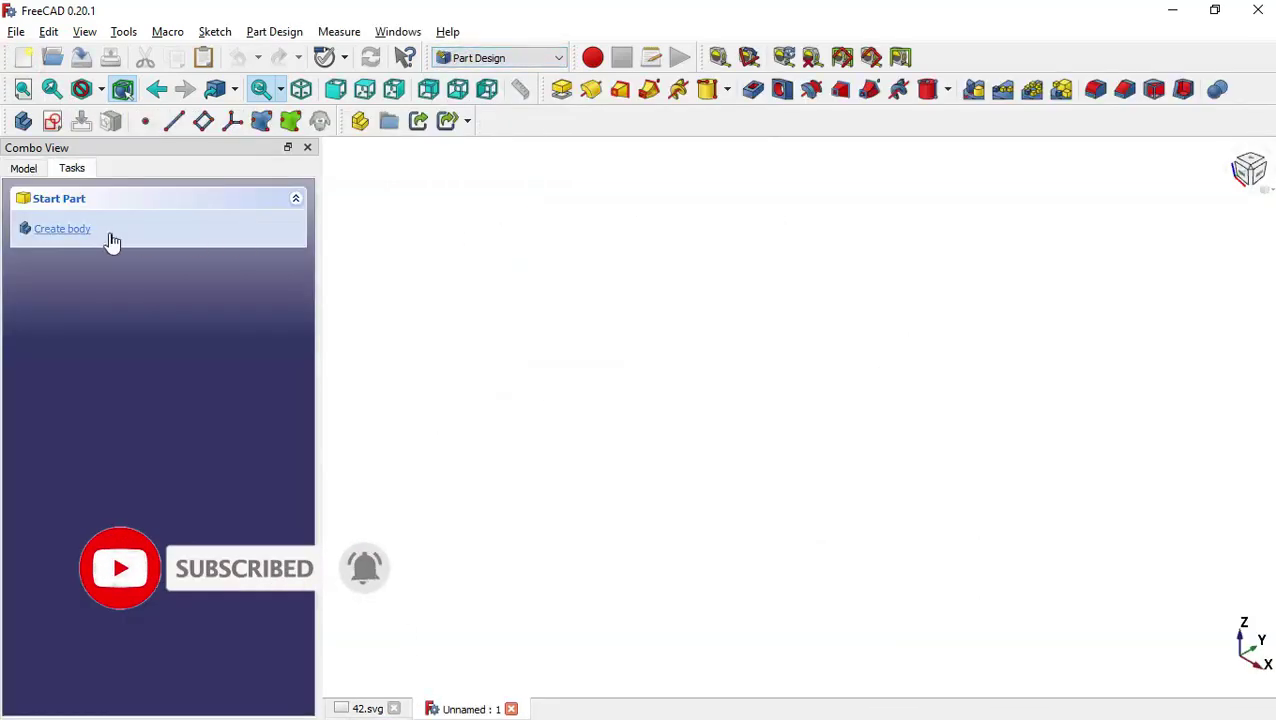
click(110, 242)
click(107, 236)
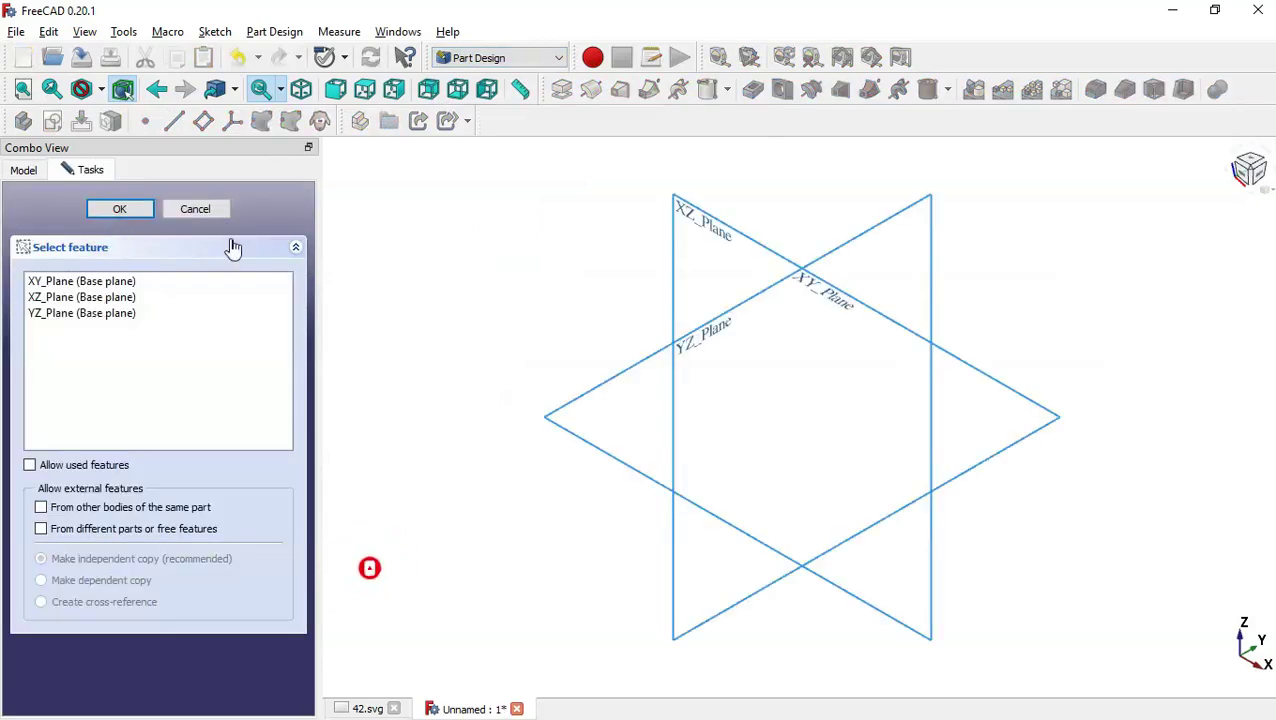
click(826, 289)
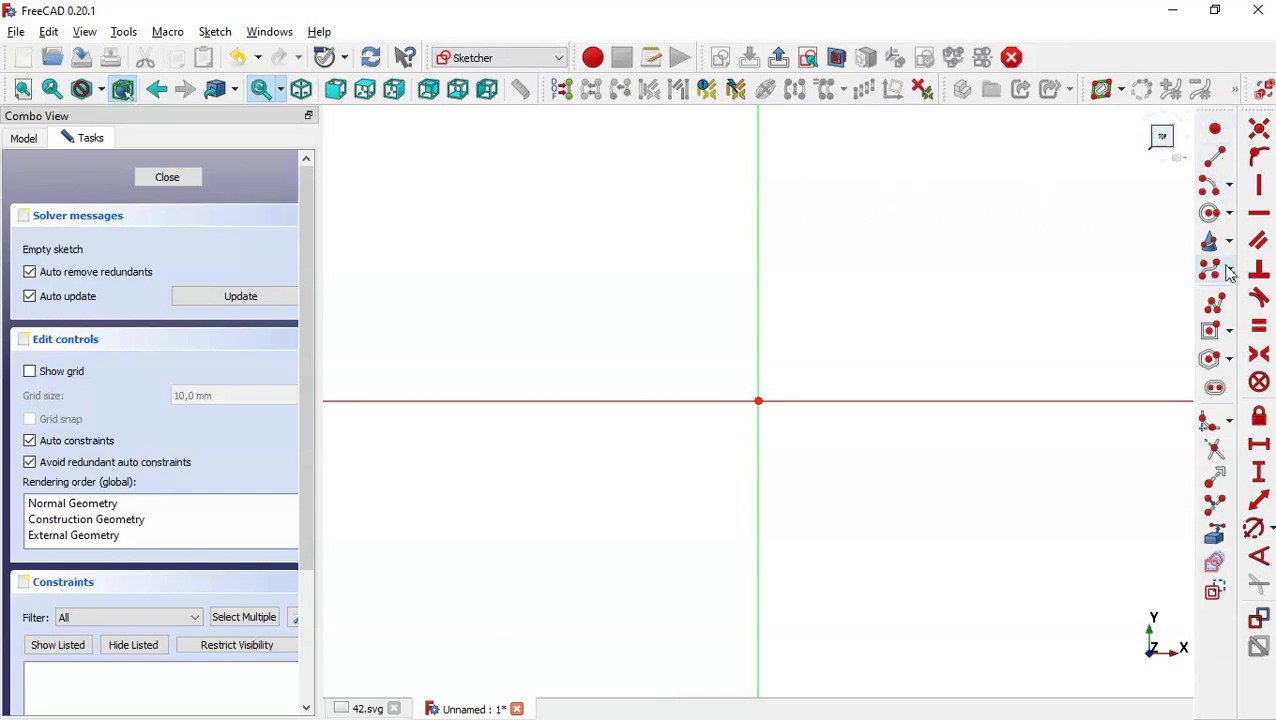
Step: Draw a closed six-sided polyline with its base on the horizontal axis, angled upper corners and flat top
click(1215, 308)
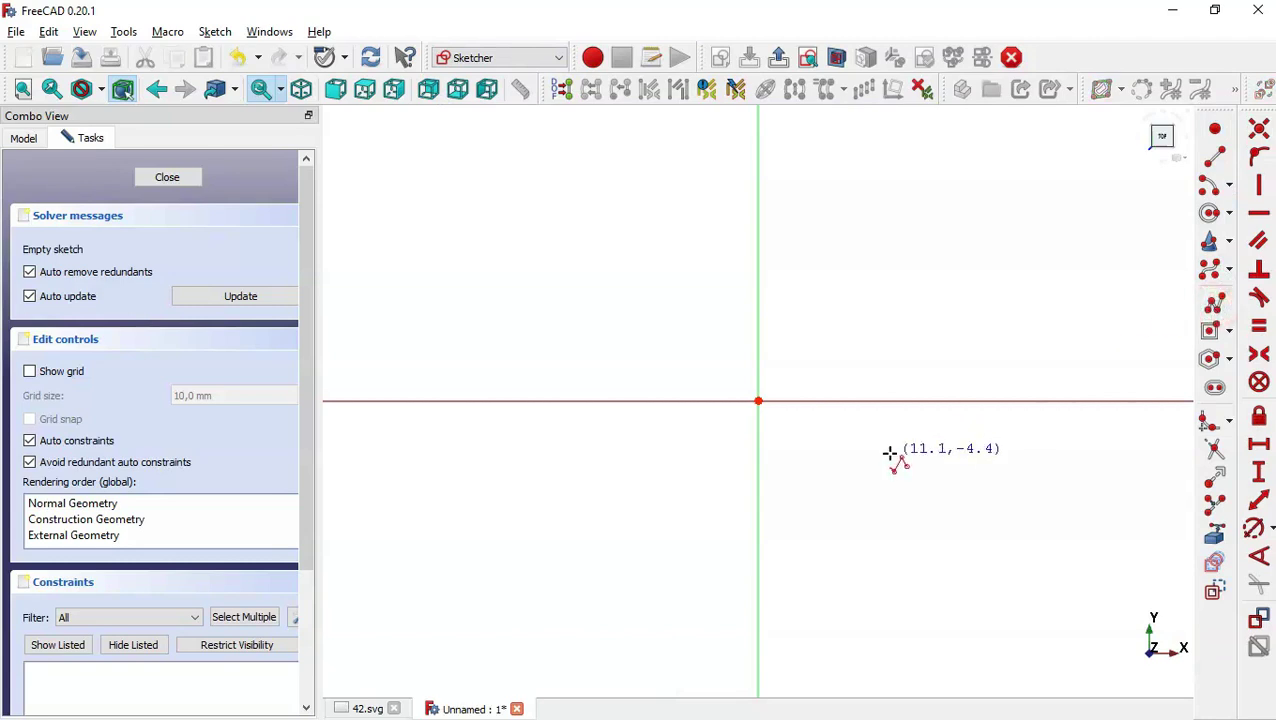
click(1046, 400)
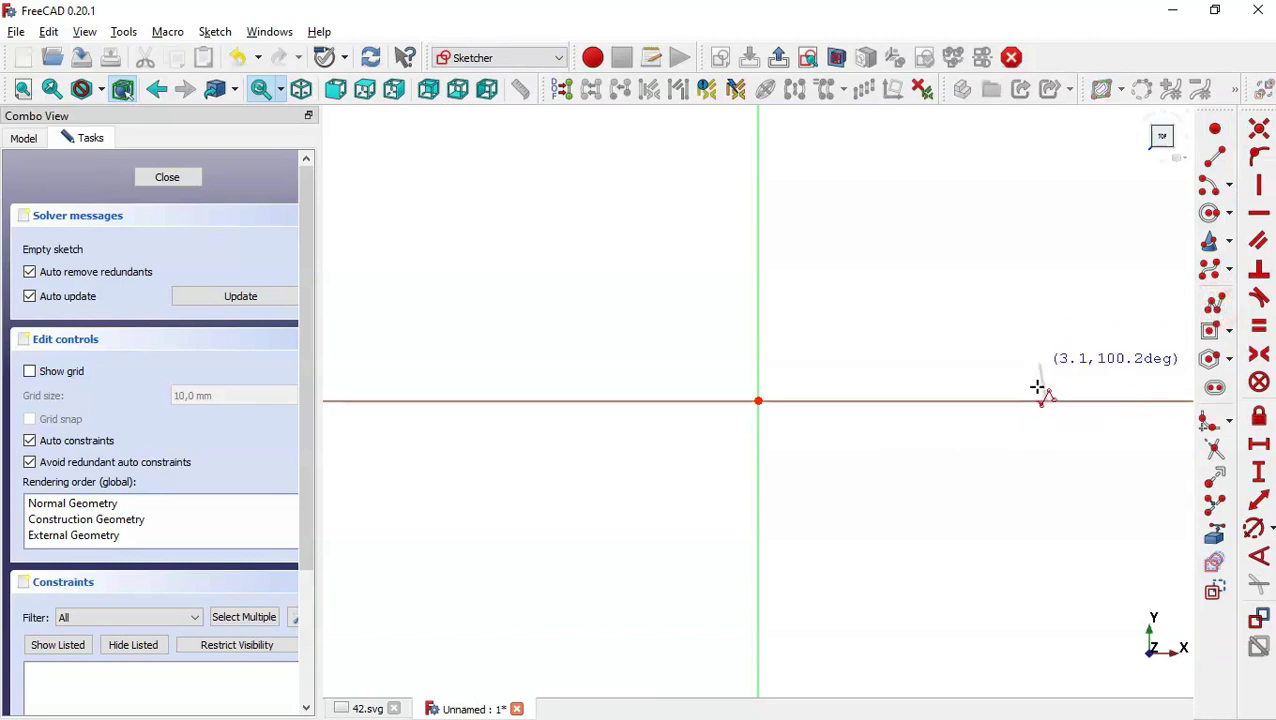
click(395, 400)
scroll(442, 580, down, 2)
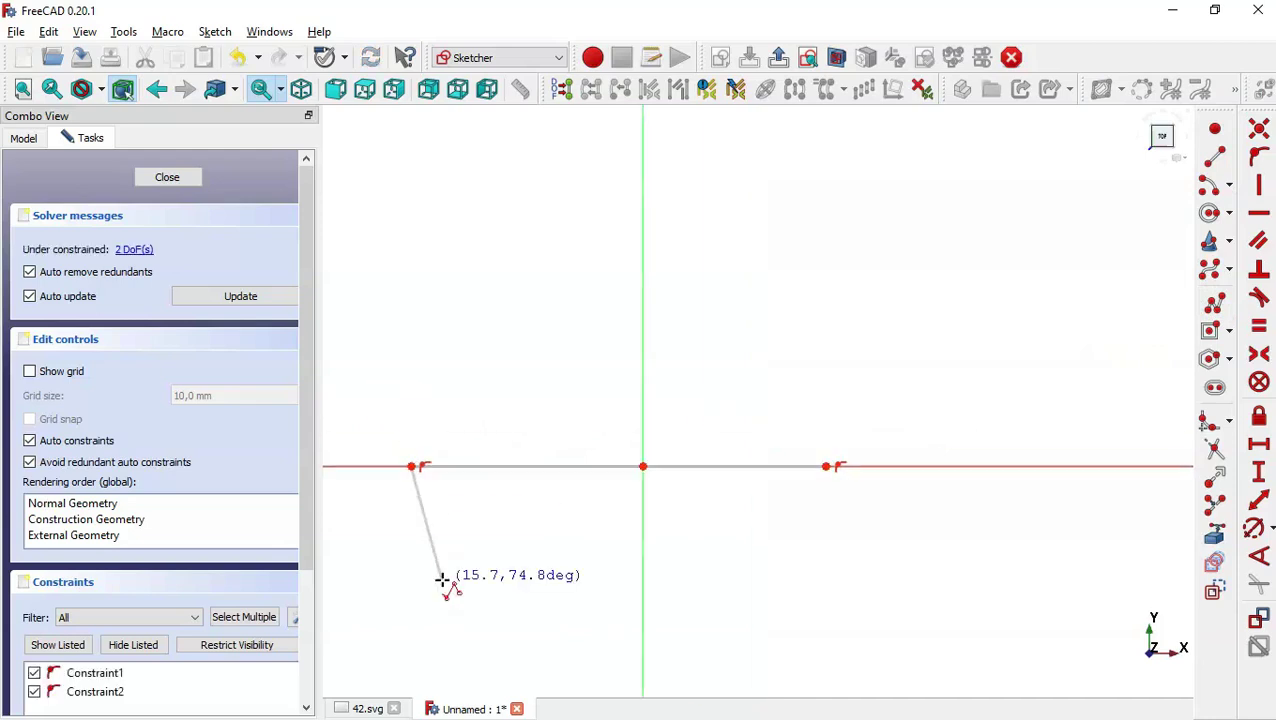
click(413, 322)
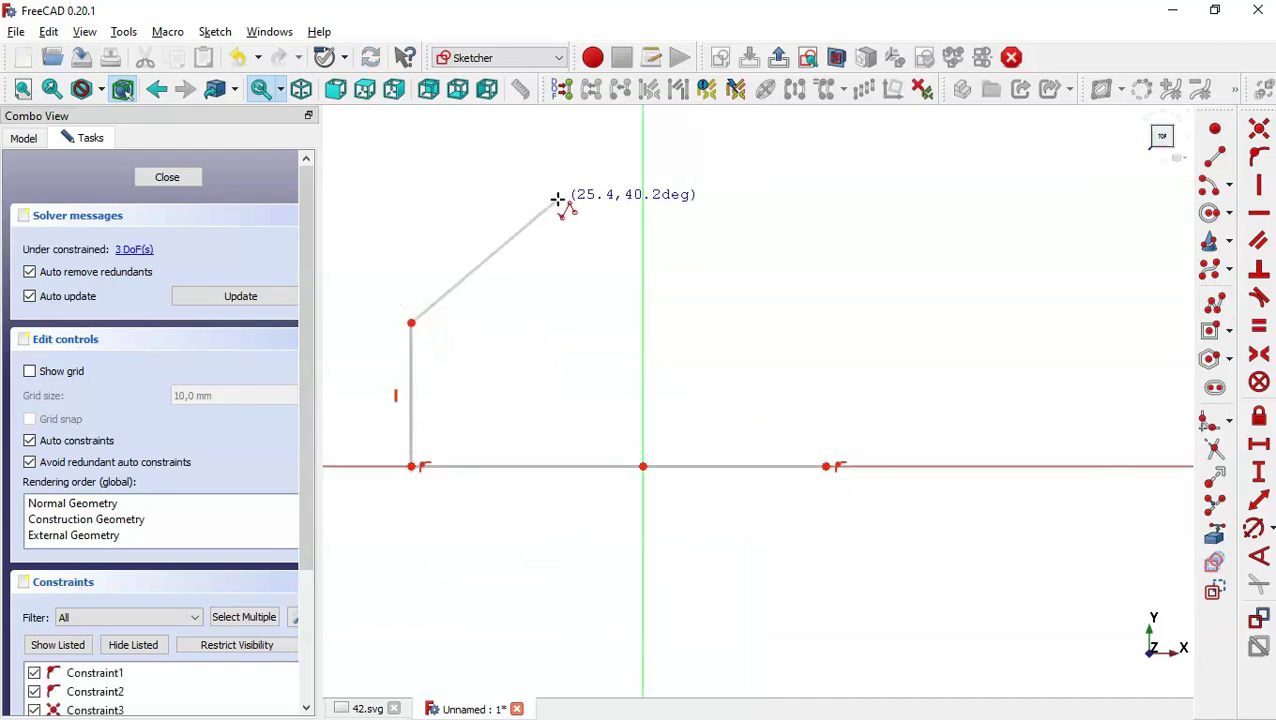
click(557, 199)
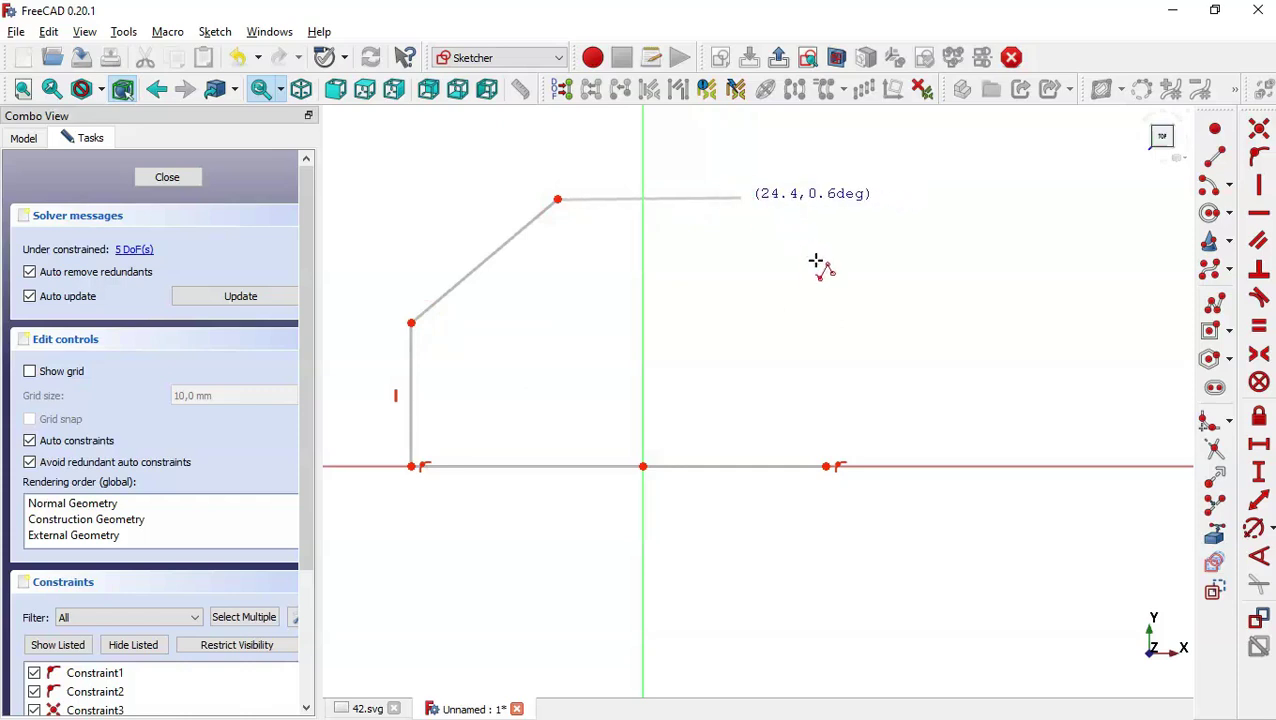
click(741, 199)
click(831, 276)
click(826, 466)
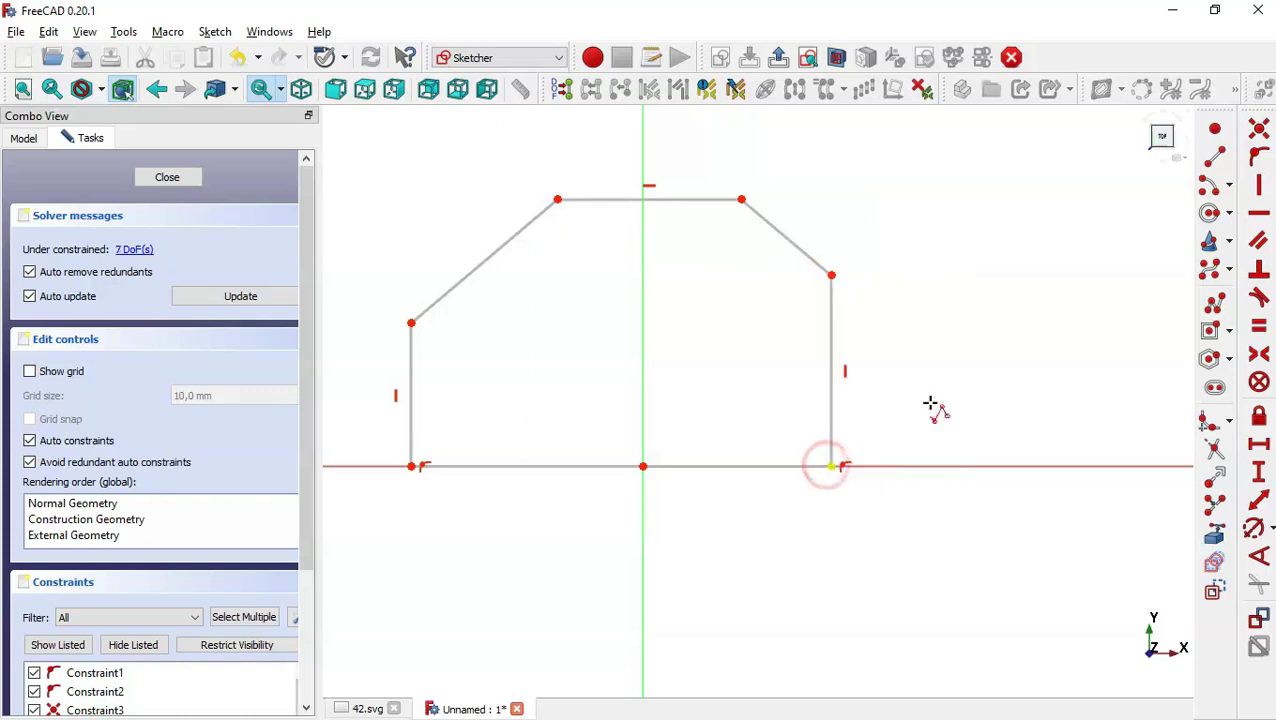
key(Escape)
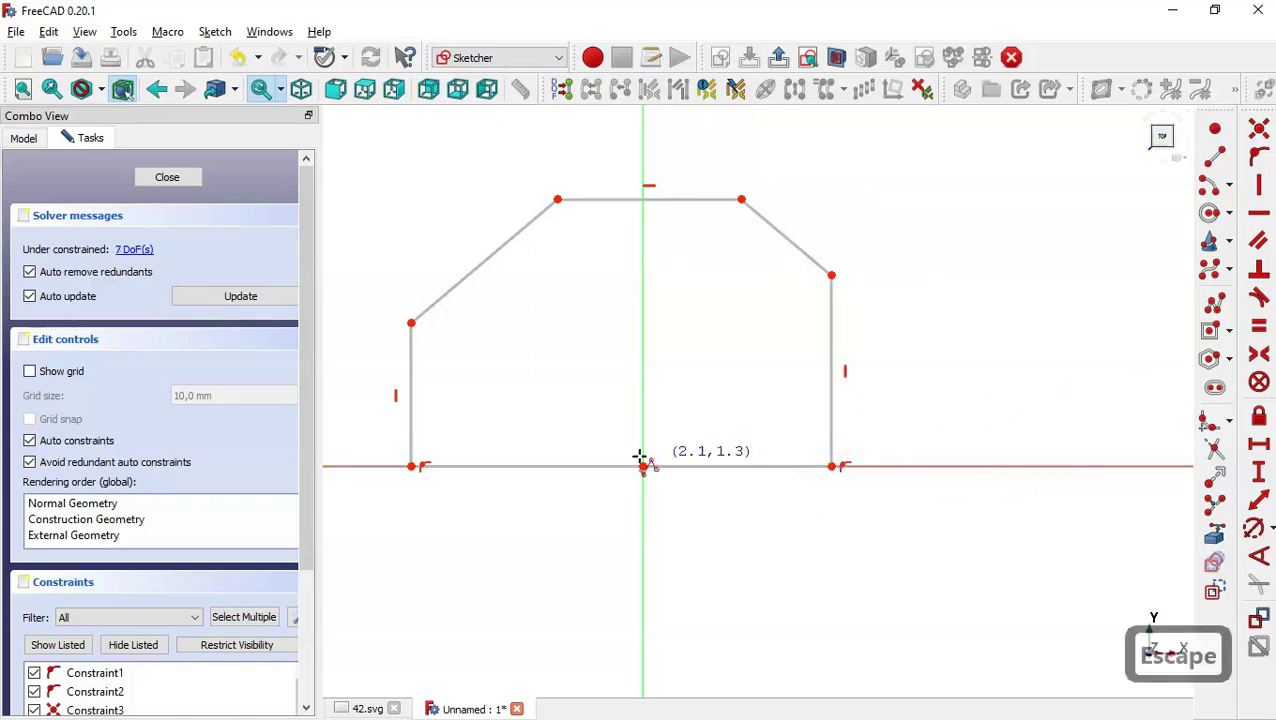
scroll(730, 577, down, 2)
scroll(571, 525, up, 3)
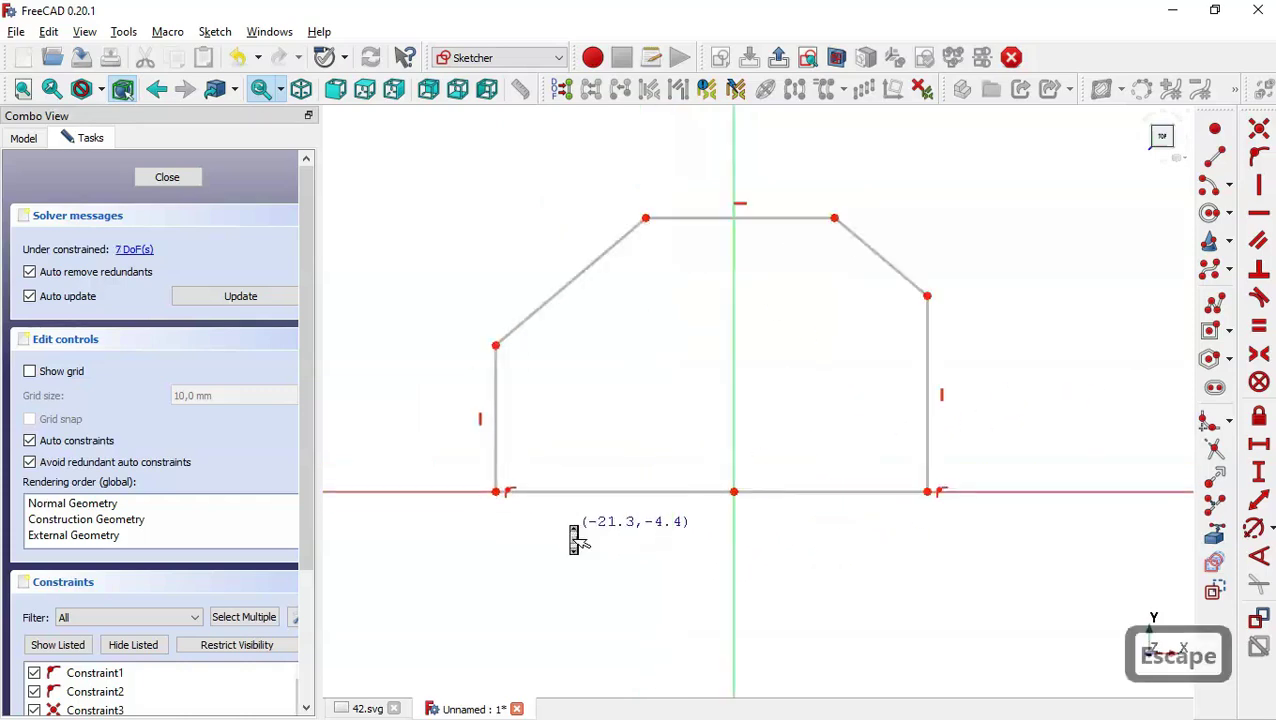
Step: Fillet the corner between the right vertical side and the upper-right angled edge
click(1212, 422)
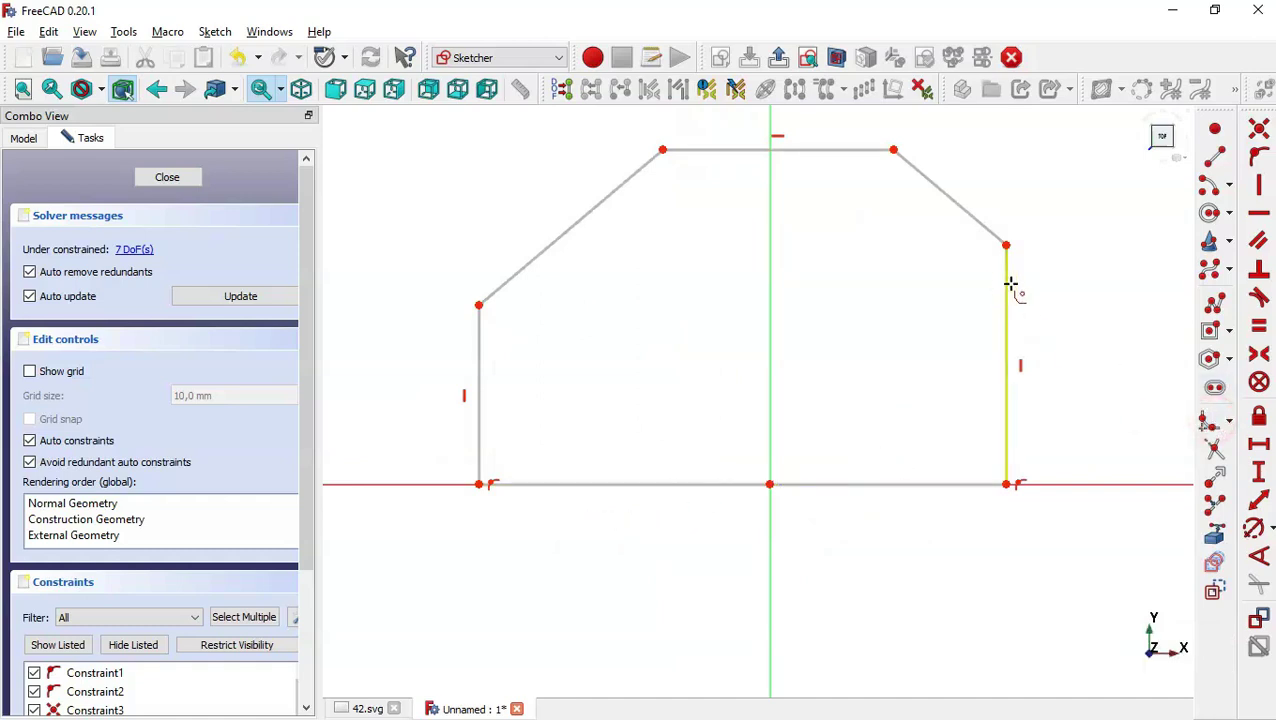
click(1008, 285)
right_click(989, 238)
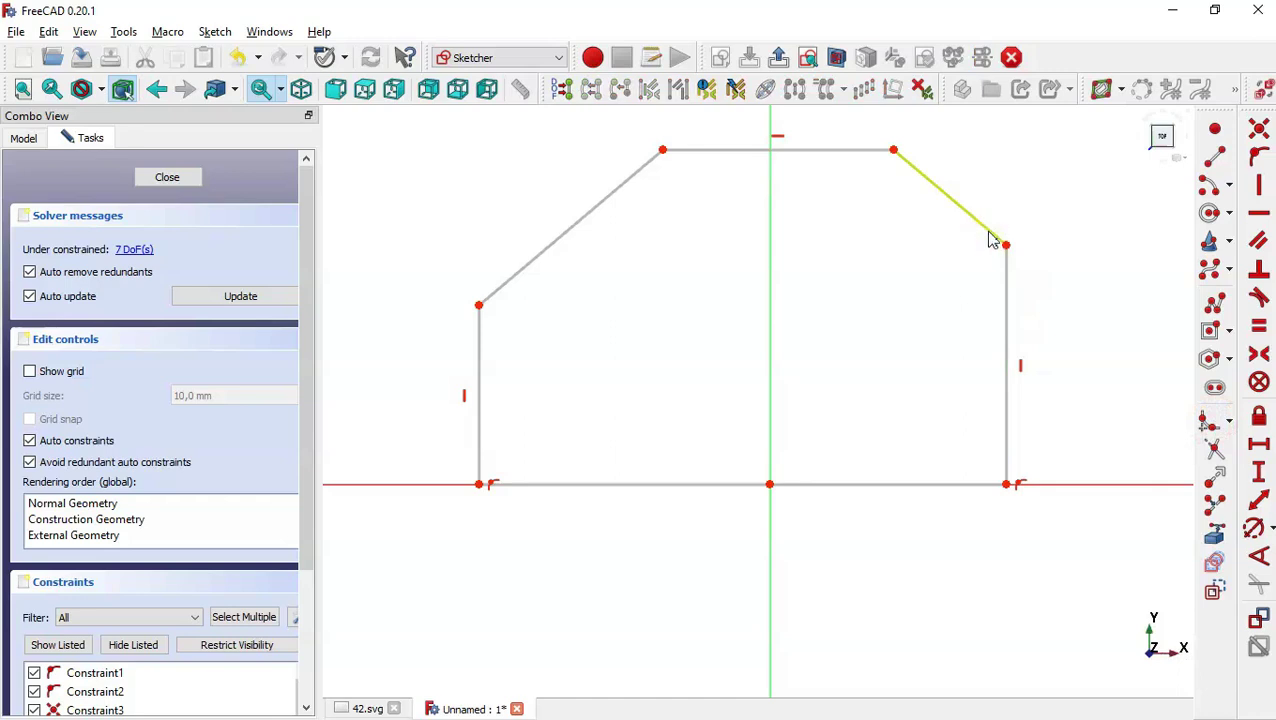
click(988, 233)
click(1132, 419)
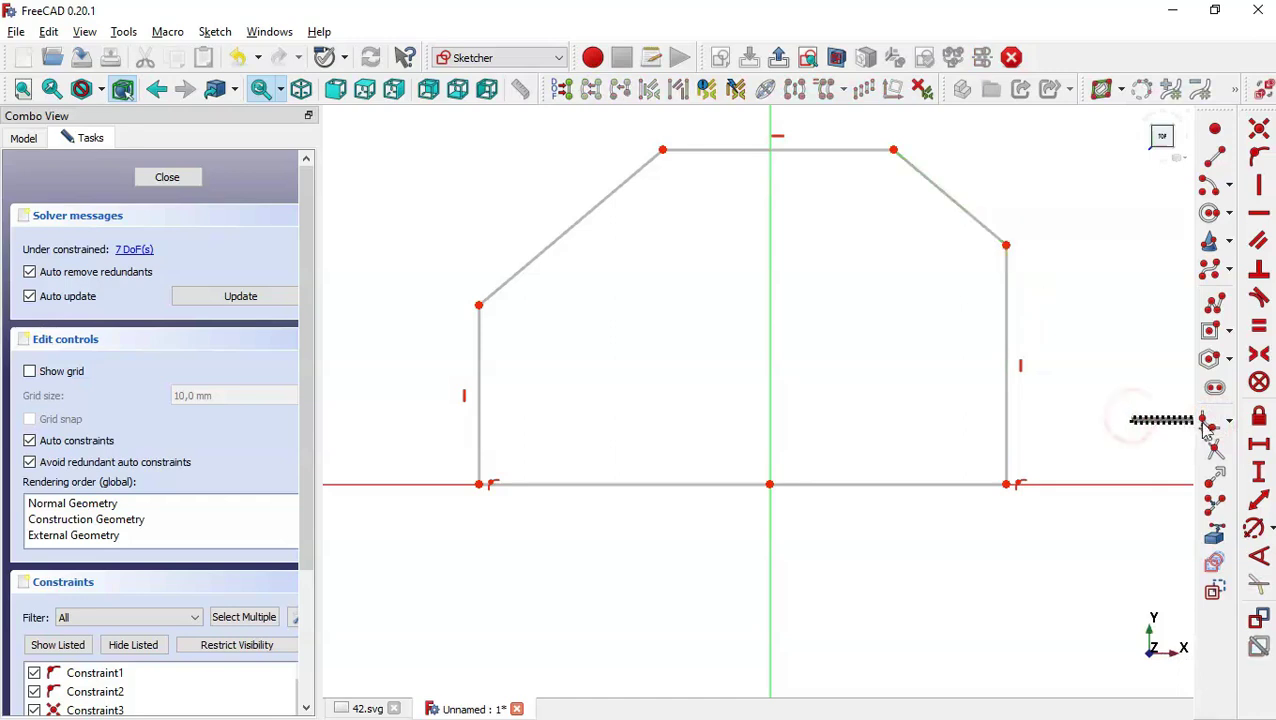
click(1211, 421)
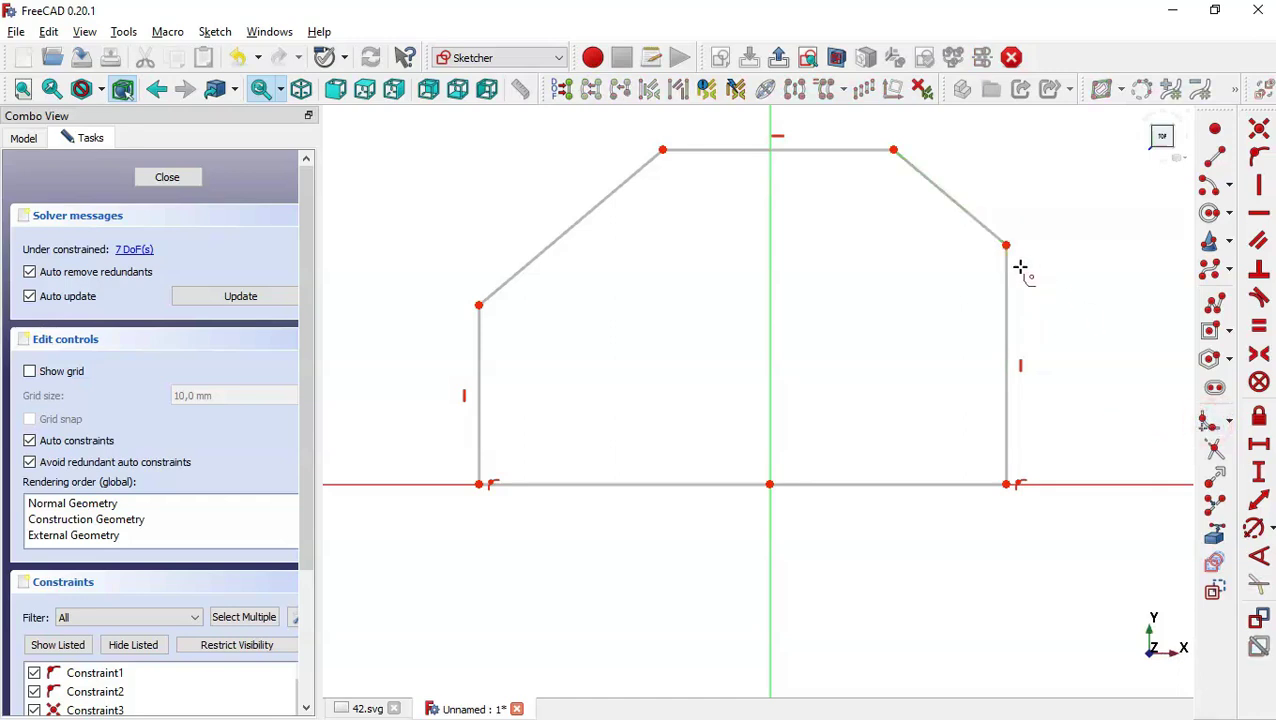
click(1005, 265)
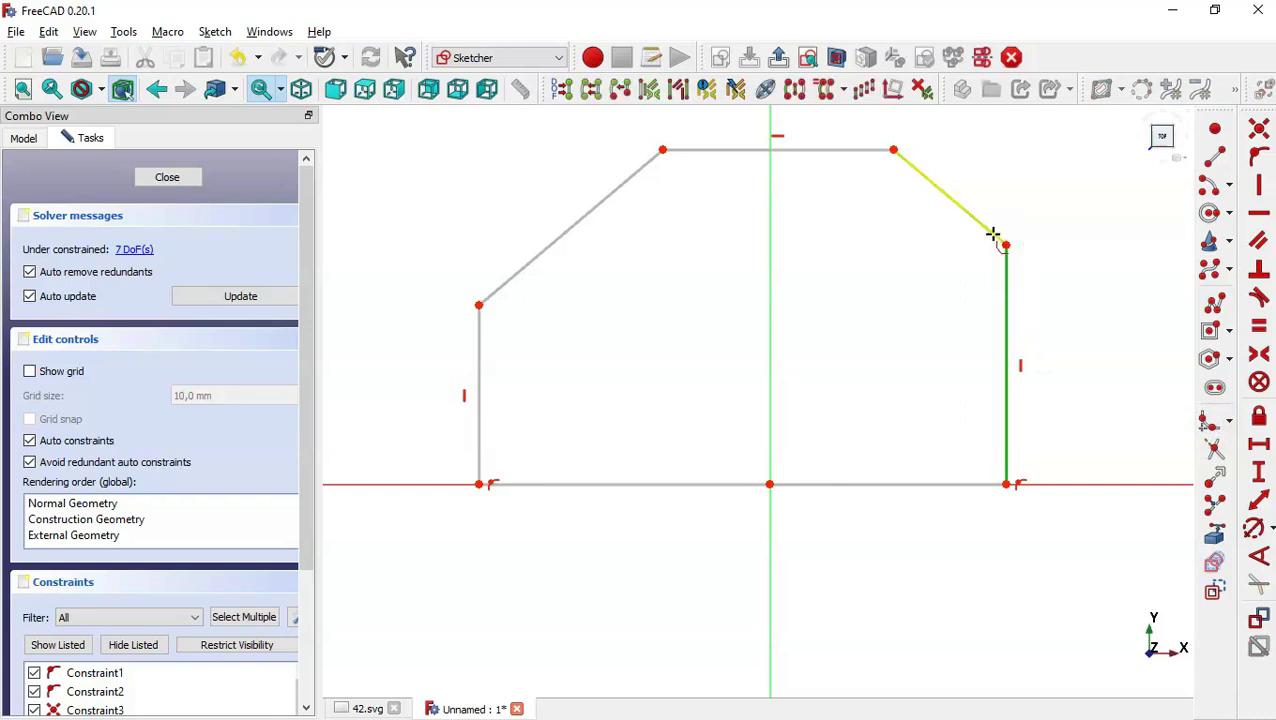
click(991, 233)
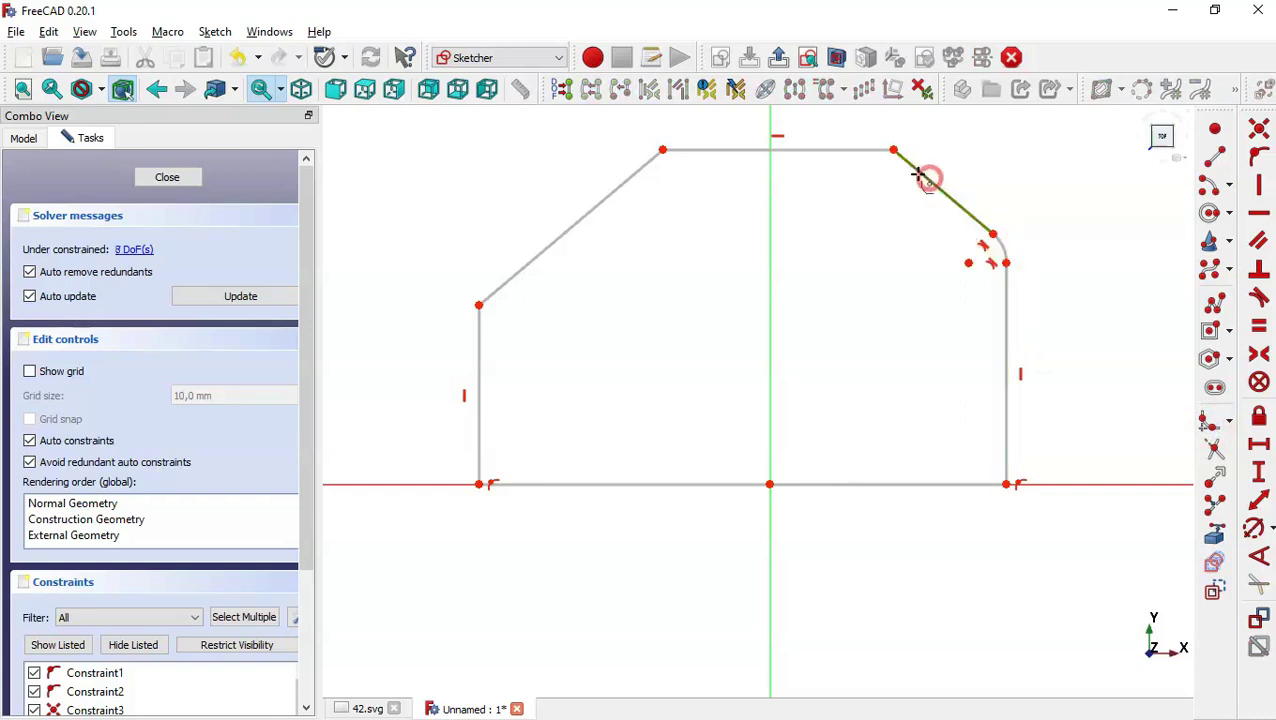
Step: Fillet the remaining three corners at both ends of the top edge and the left side
click(930, 179)
click(830, 152)
click(735, 150)
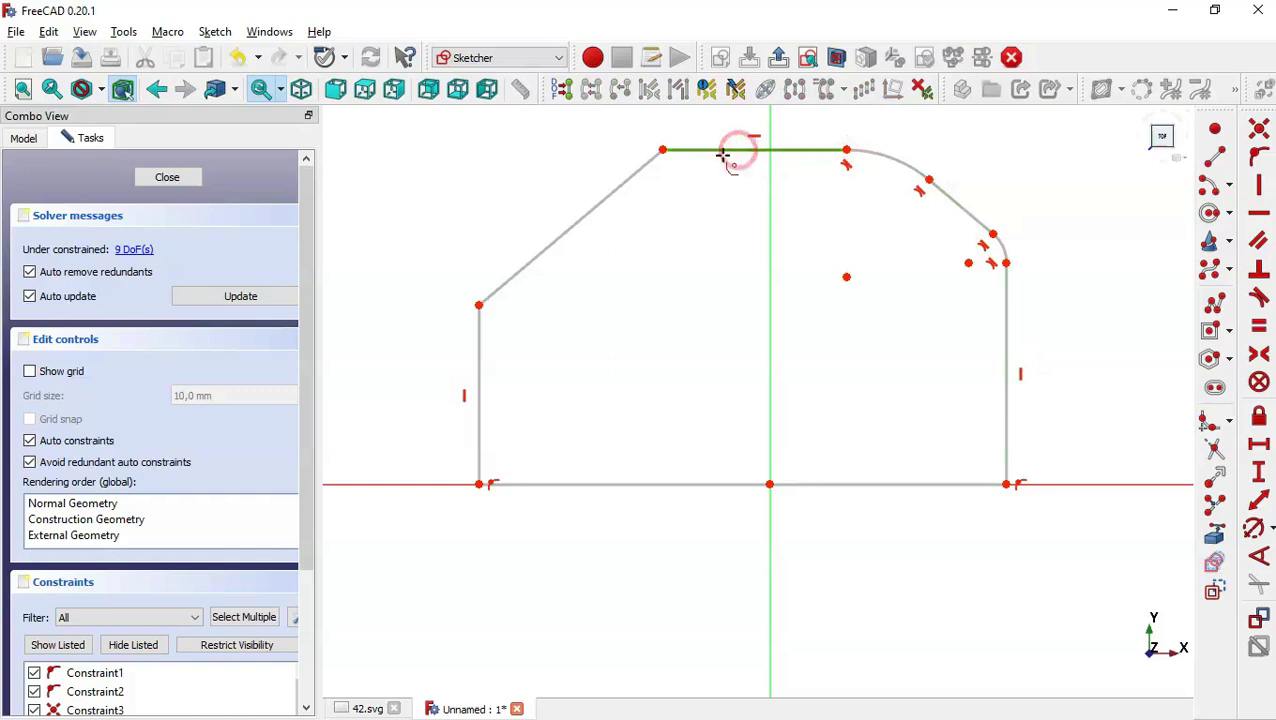
click(649, 168)
click(479, 342)
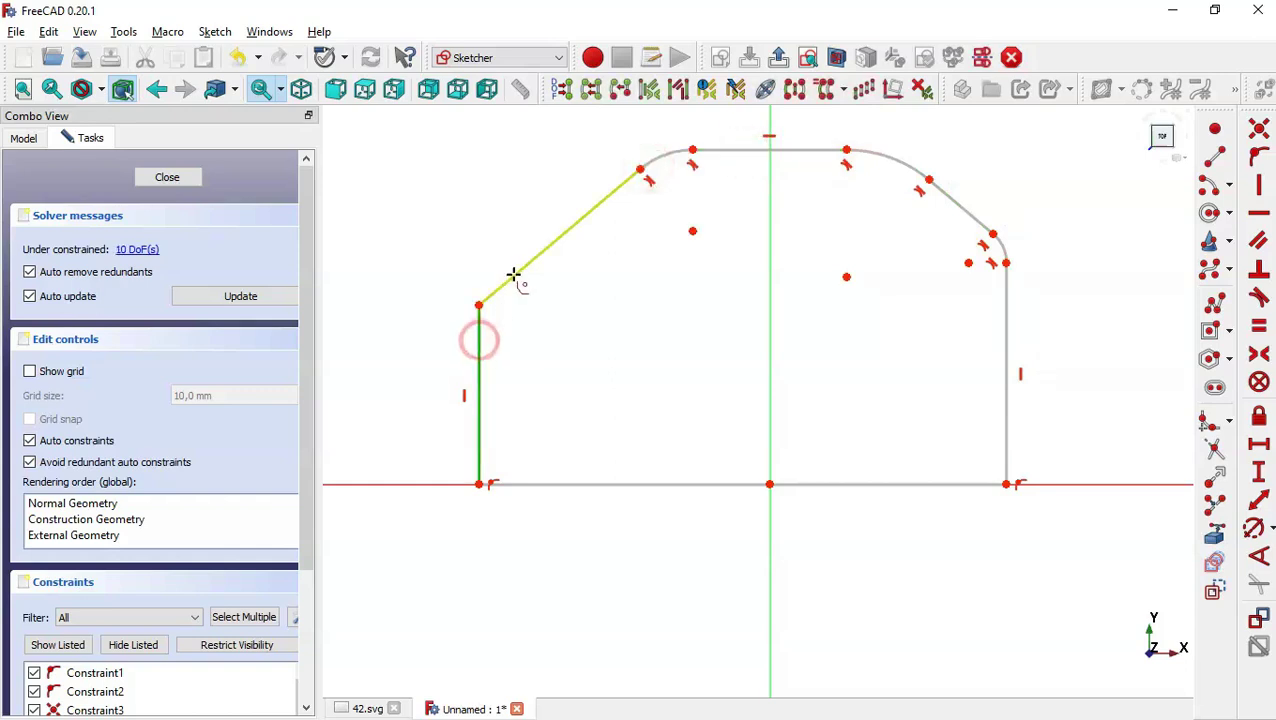
click(520, 274)
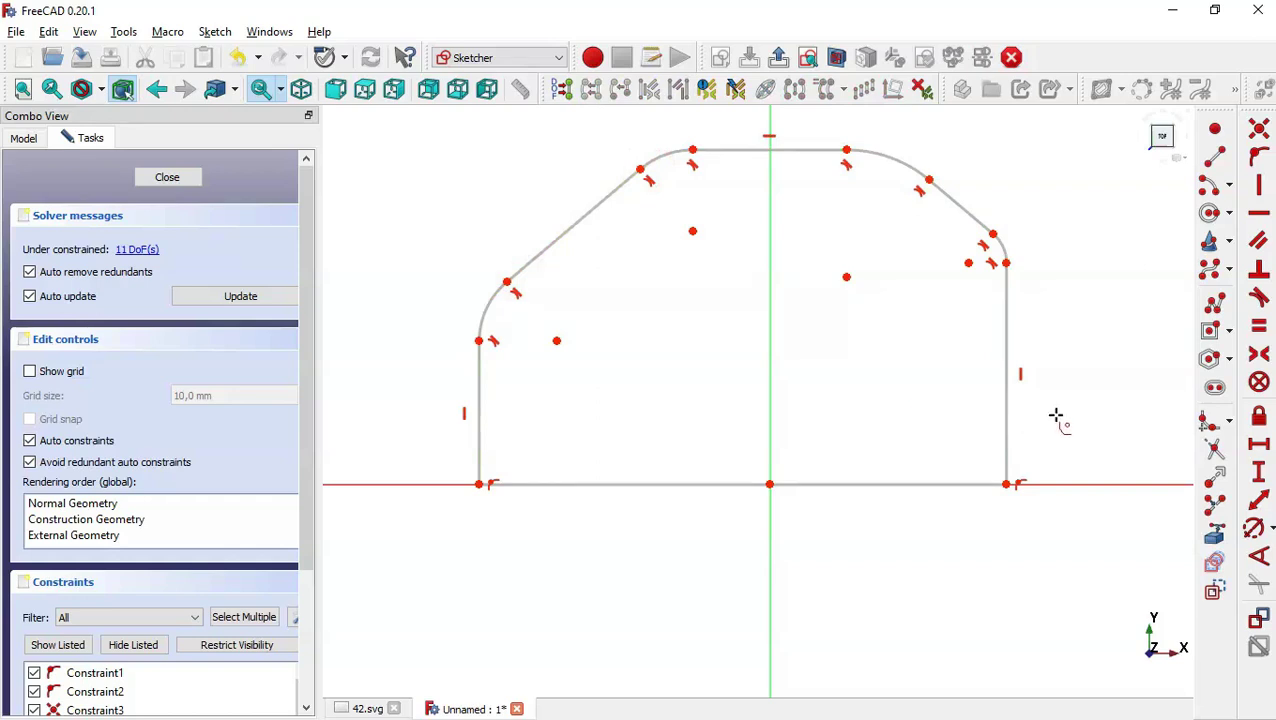
click(1262, 355)
Step: Make the endpoints of the top edge and of the bottom edge each symmetric about the Y axis
click(846, 149)
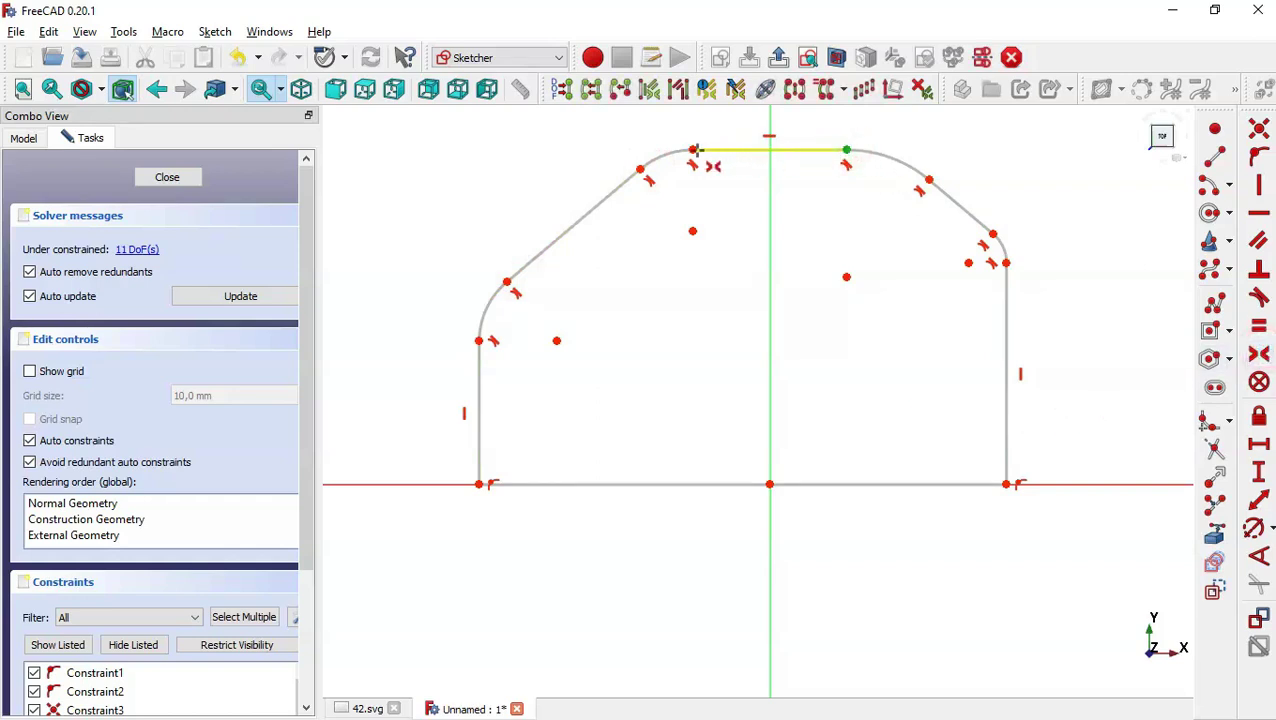
click(693, 150)
click(770, 201)
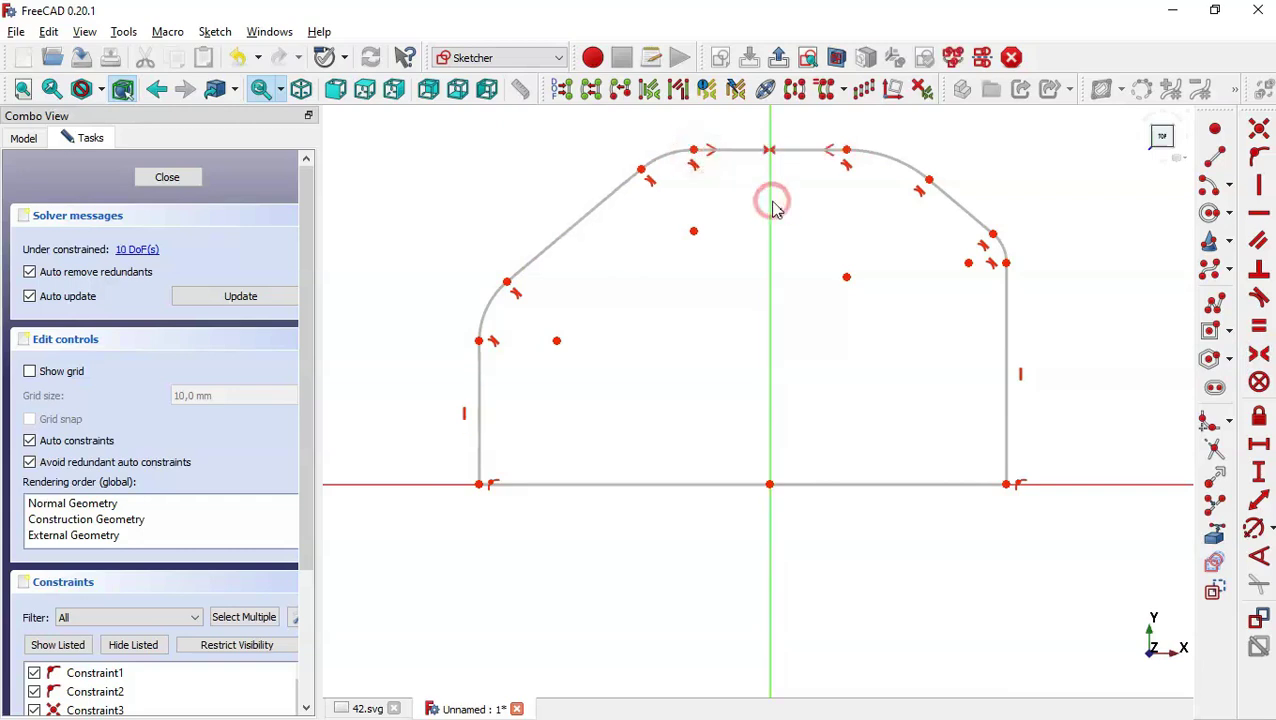
click(1005, 484)
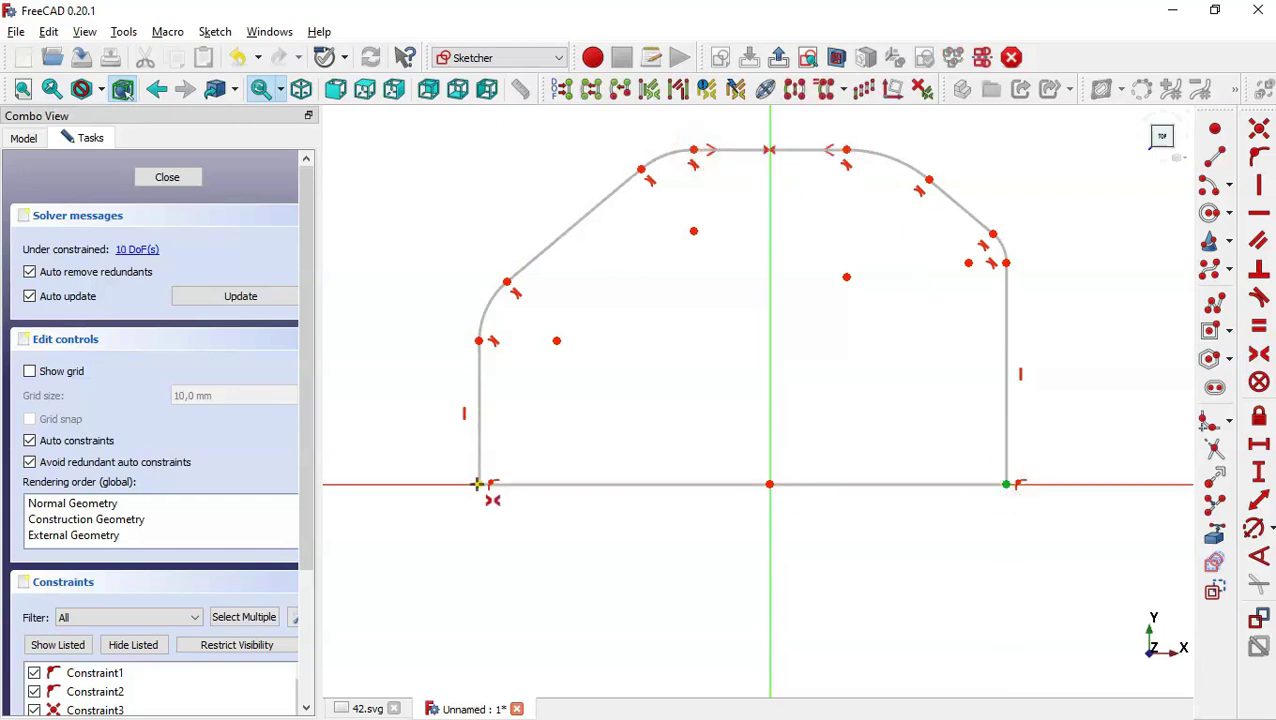
click(478, 484)
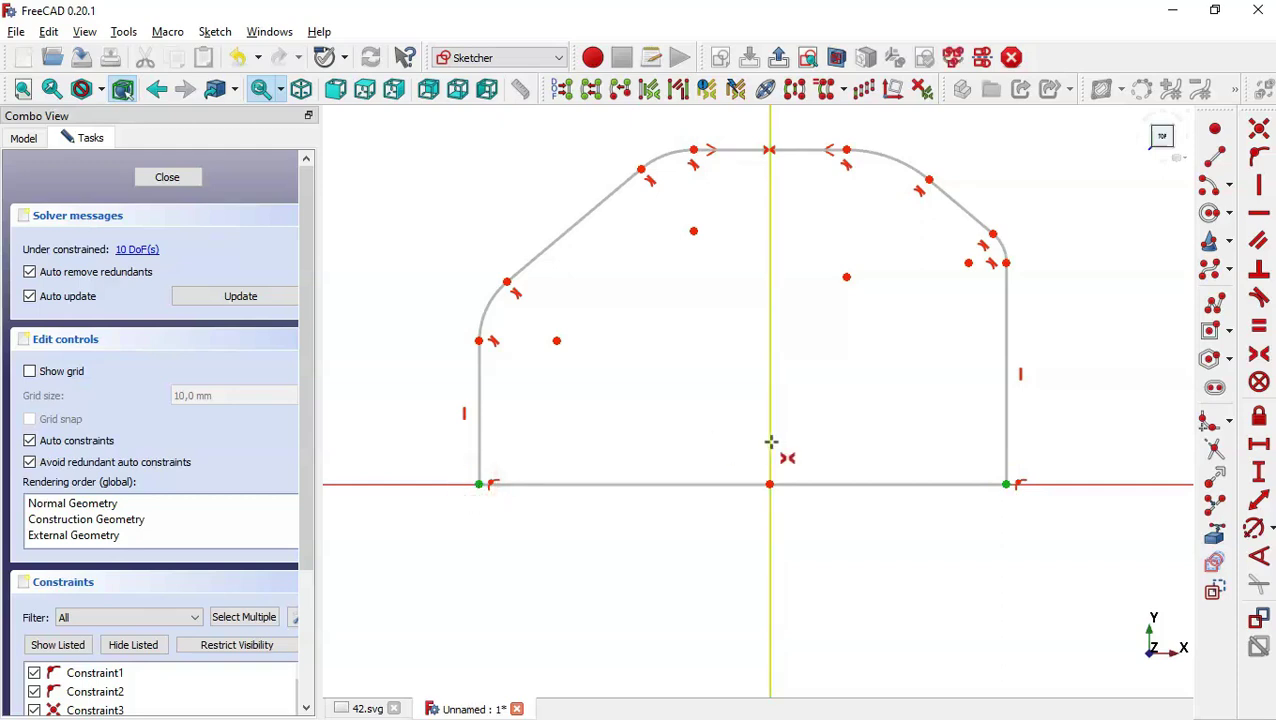
click(770, 441)
scroll(678, 576, down, 2)
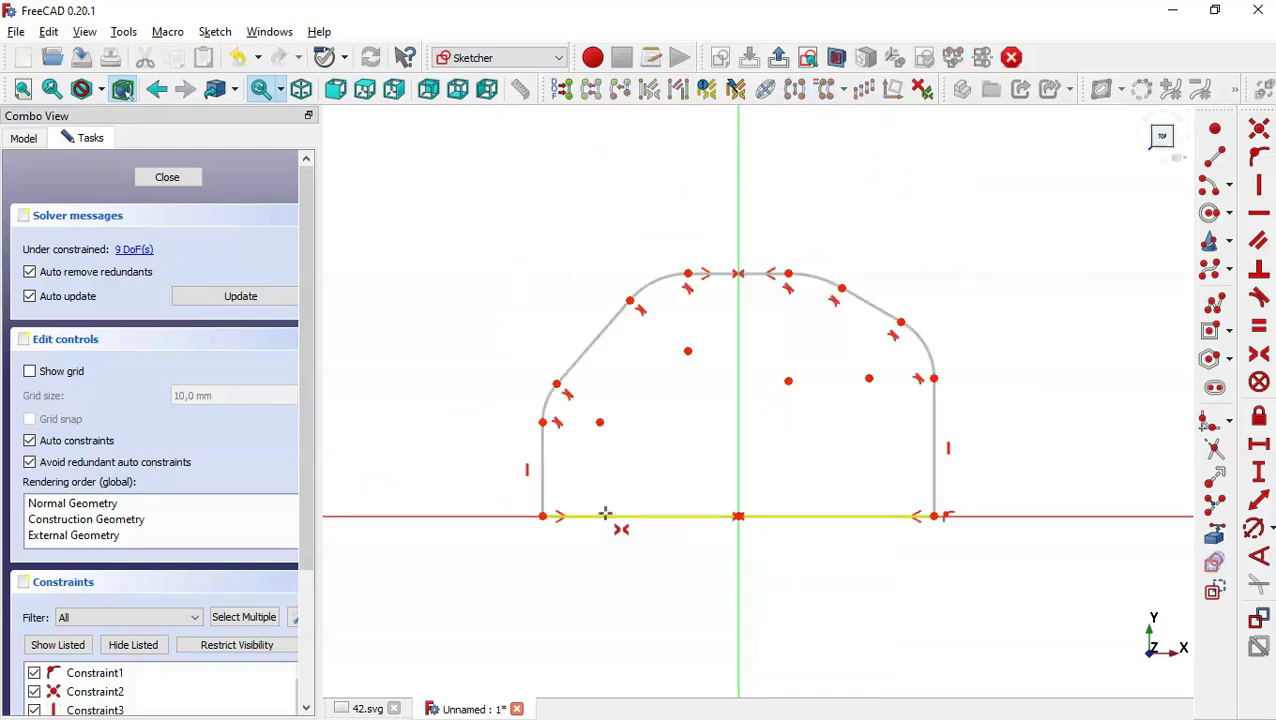
scroll(555, 459, up, 1)
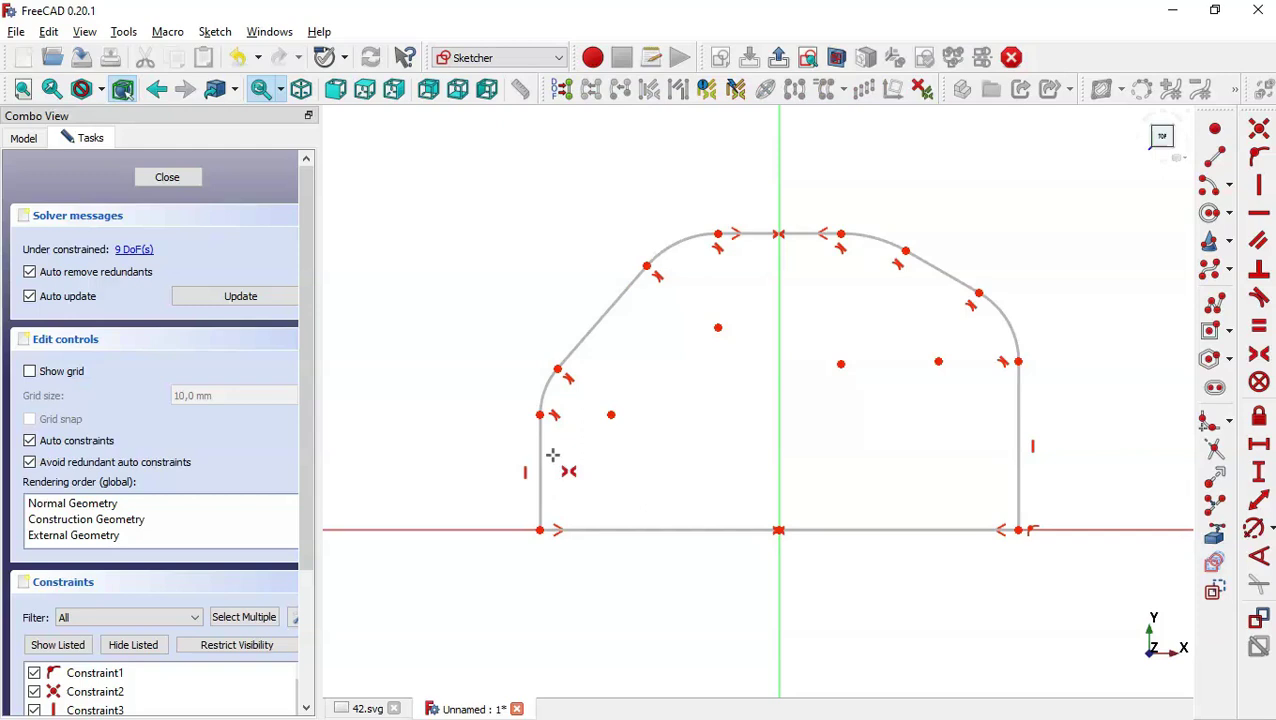
key(Escape)
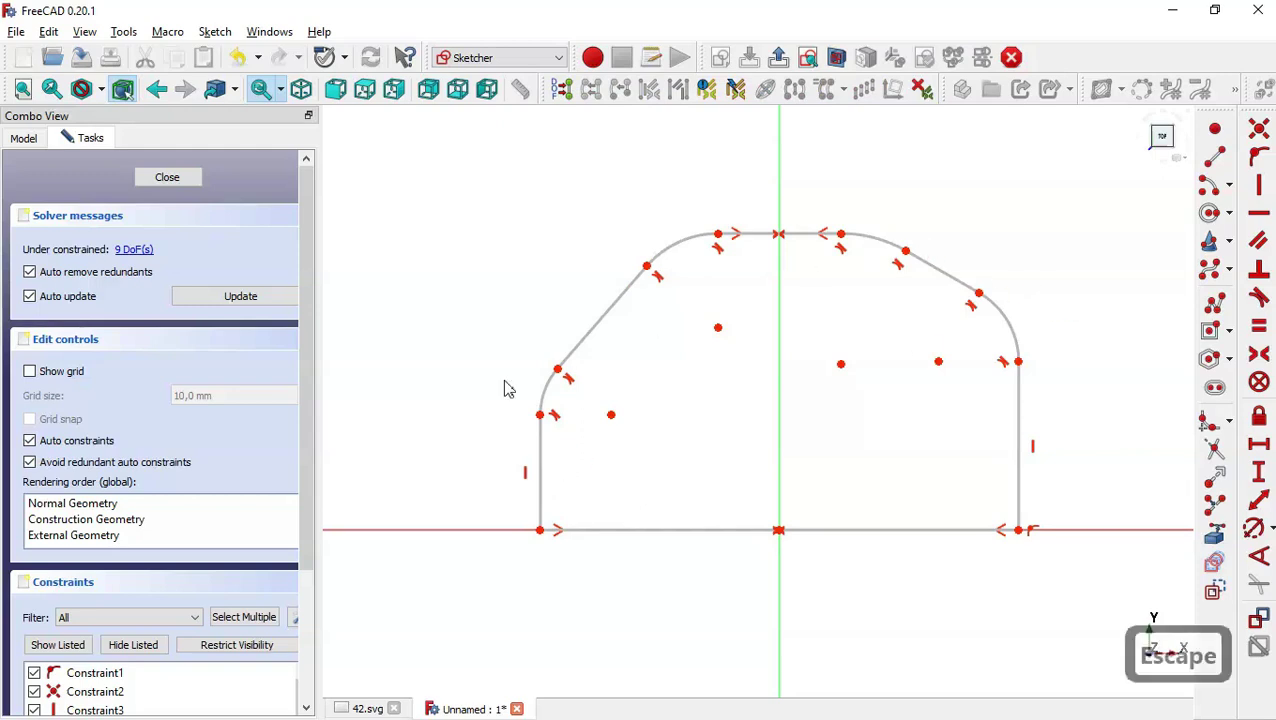
Step: Make the four corner fillet arcs equal in radius
click(546, 401)
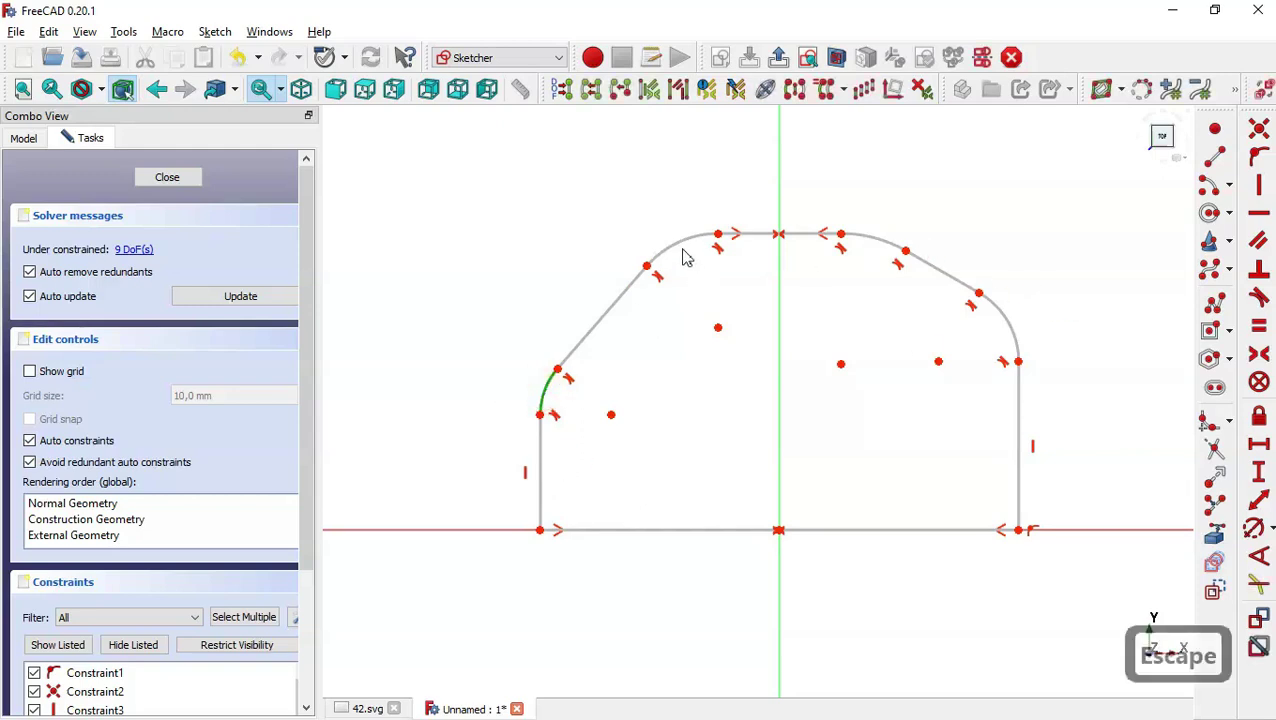
click(682, 248)
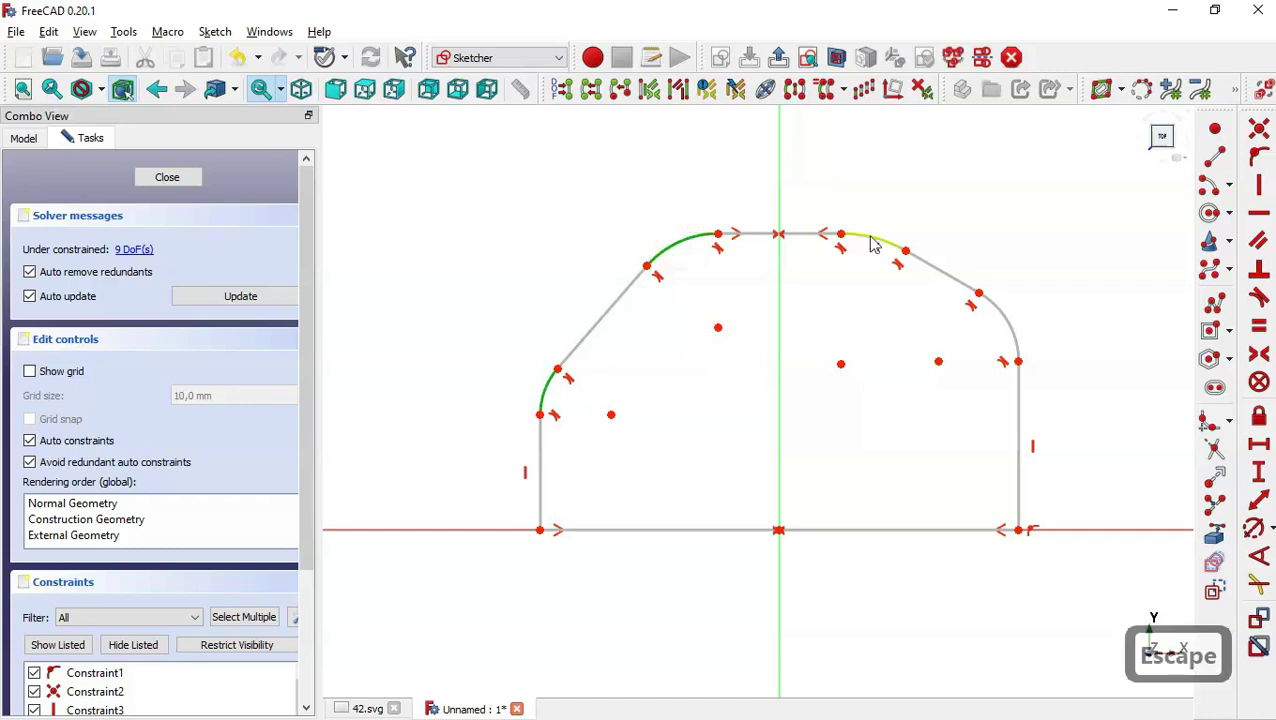
click(872, 242)
click(1012, 328)
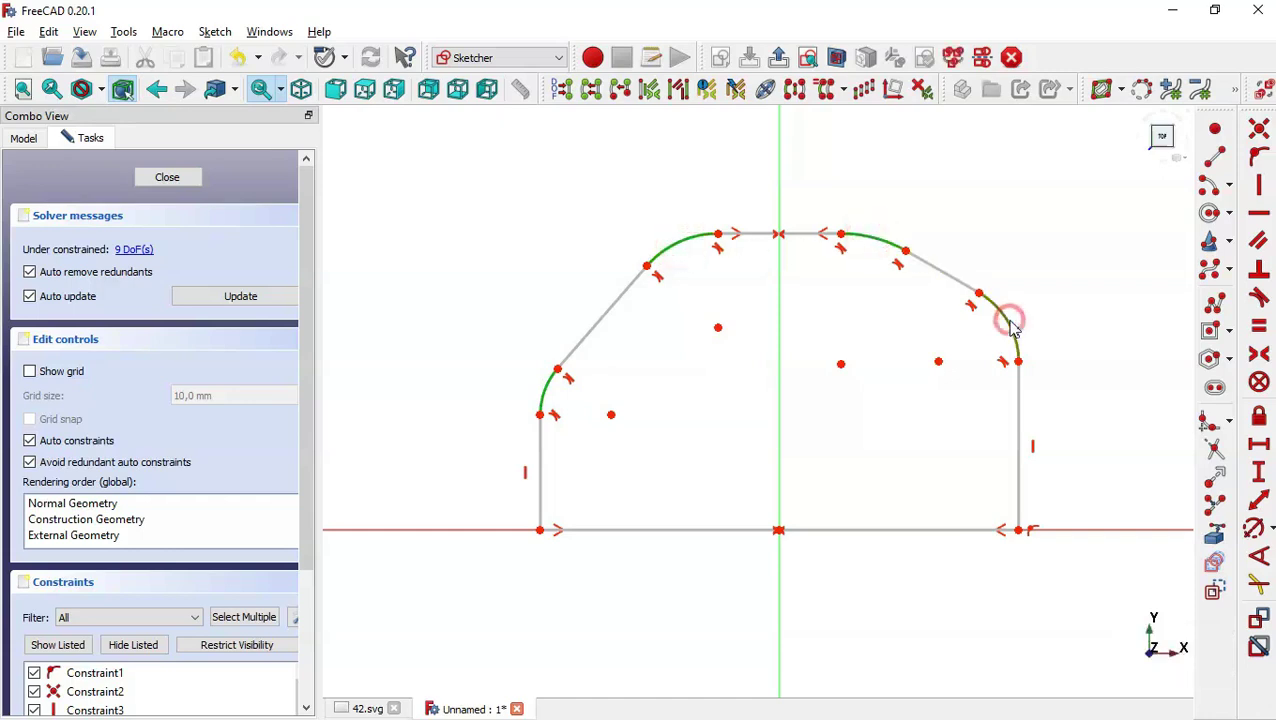
click(1261, 330)
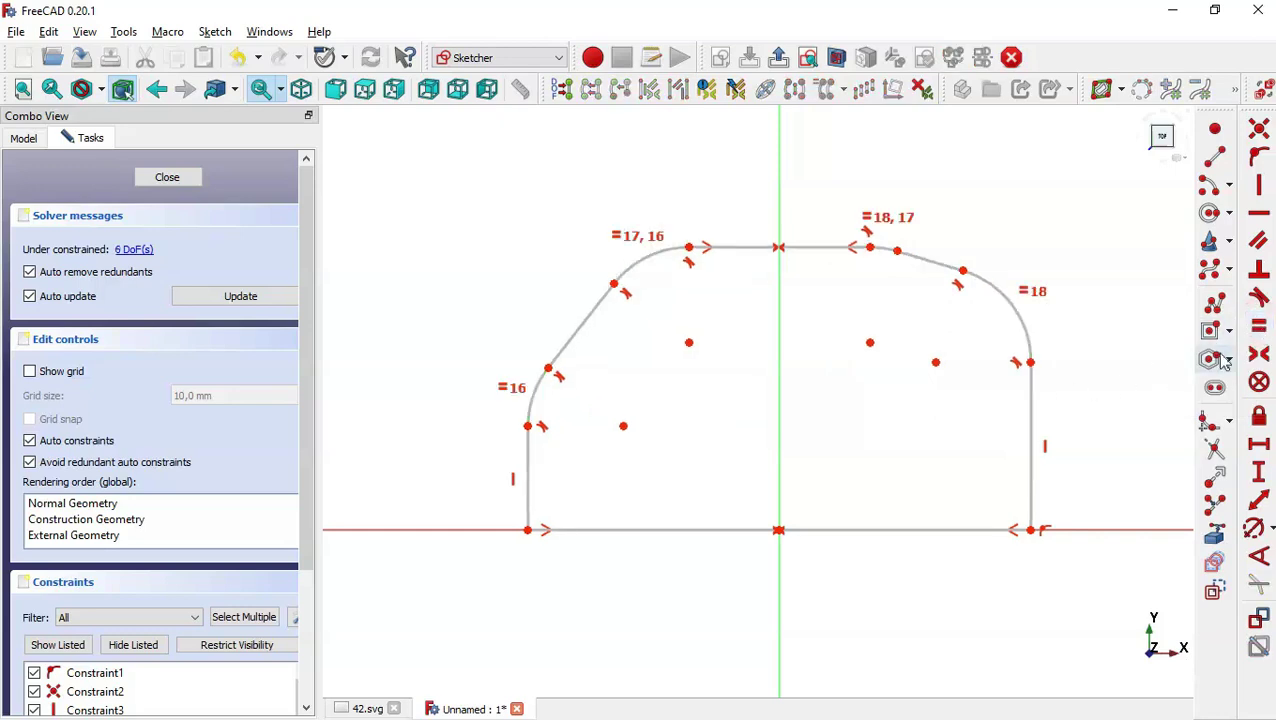
Step: Make the left and right vertical sides equal in length
click(1031, 425)
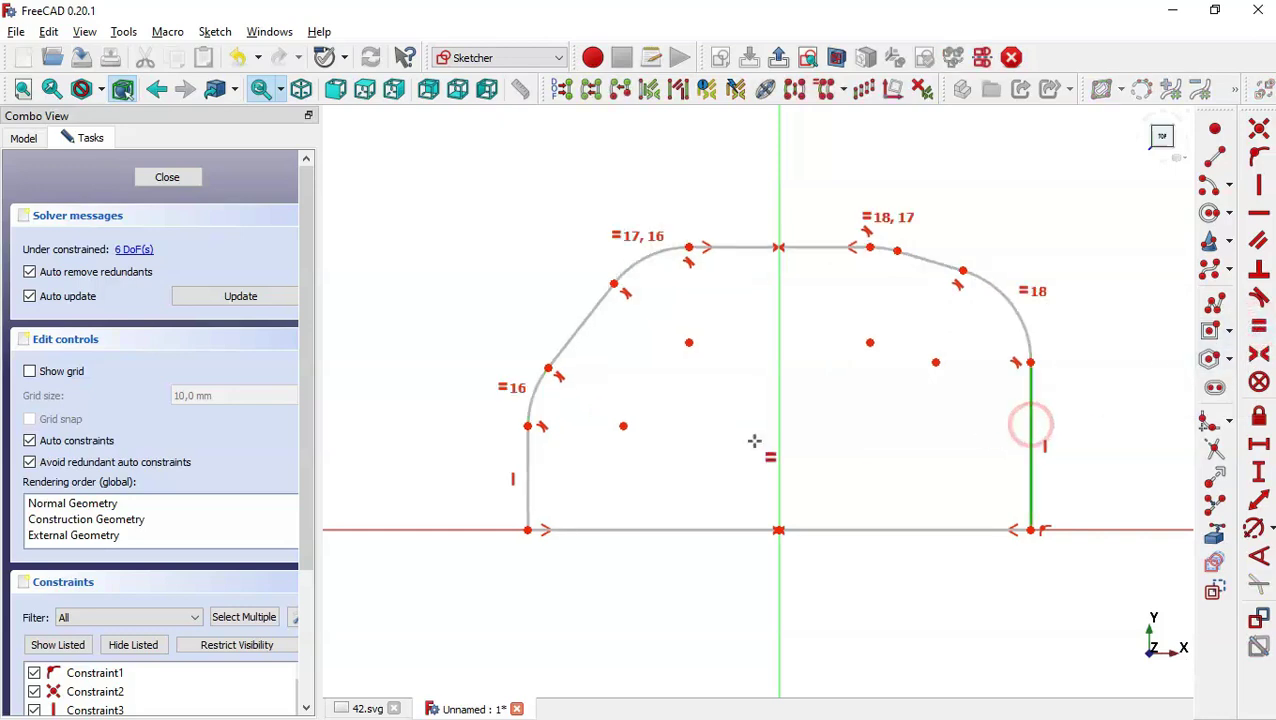
click(523, 452)
key(e)
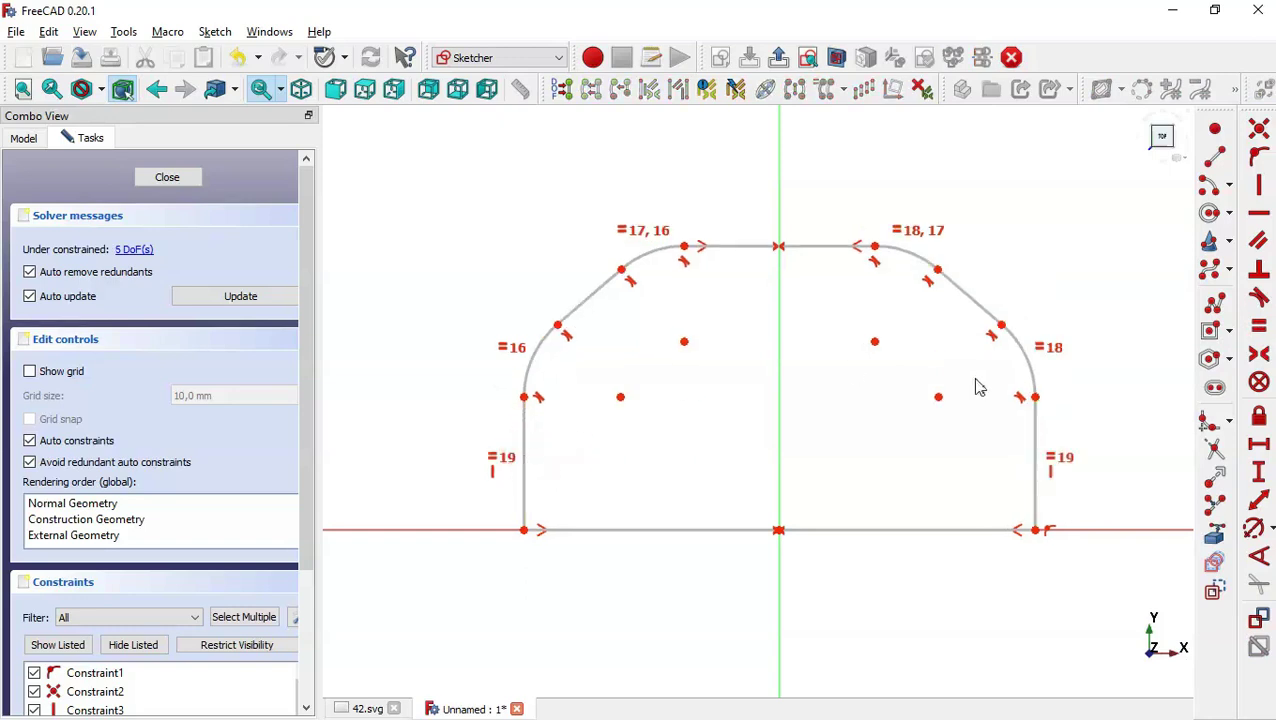
key(Escape)
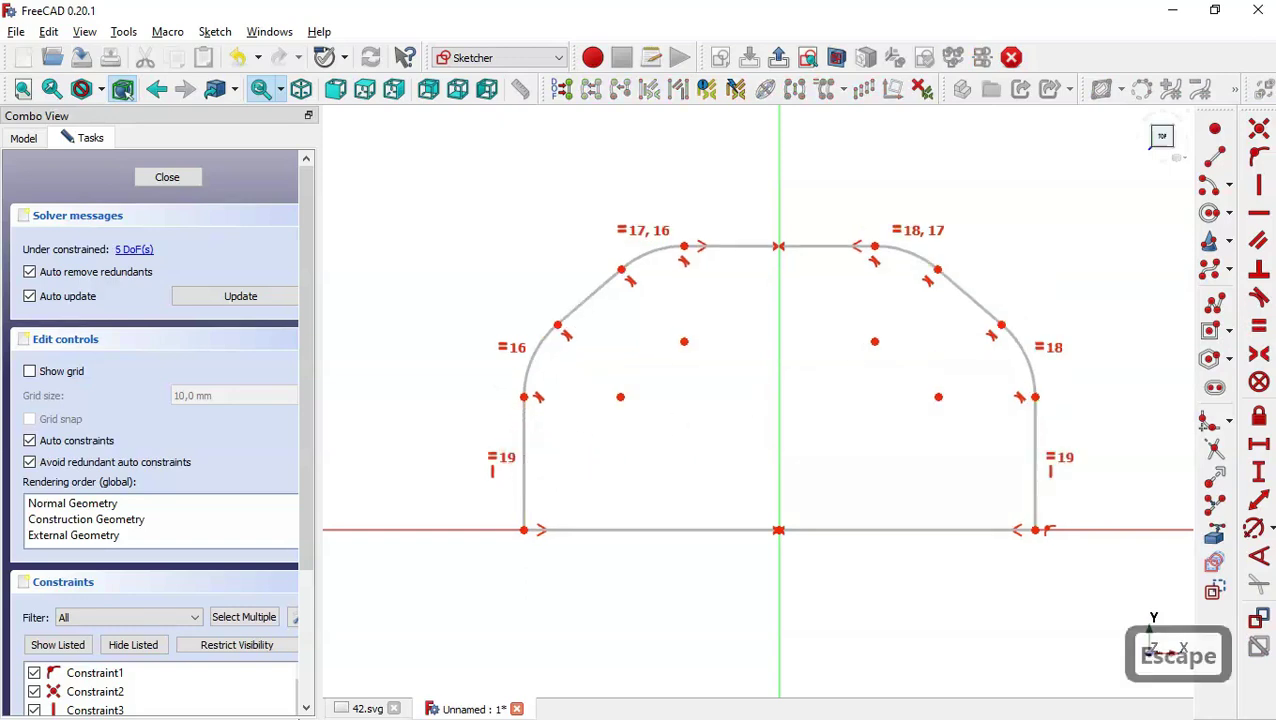
Step: Check the R5 corner radius on the 42.svg reference drawing
click(360, 708)
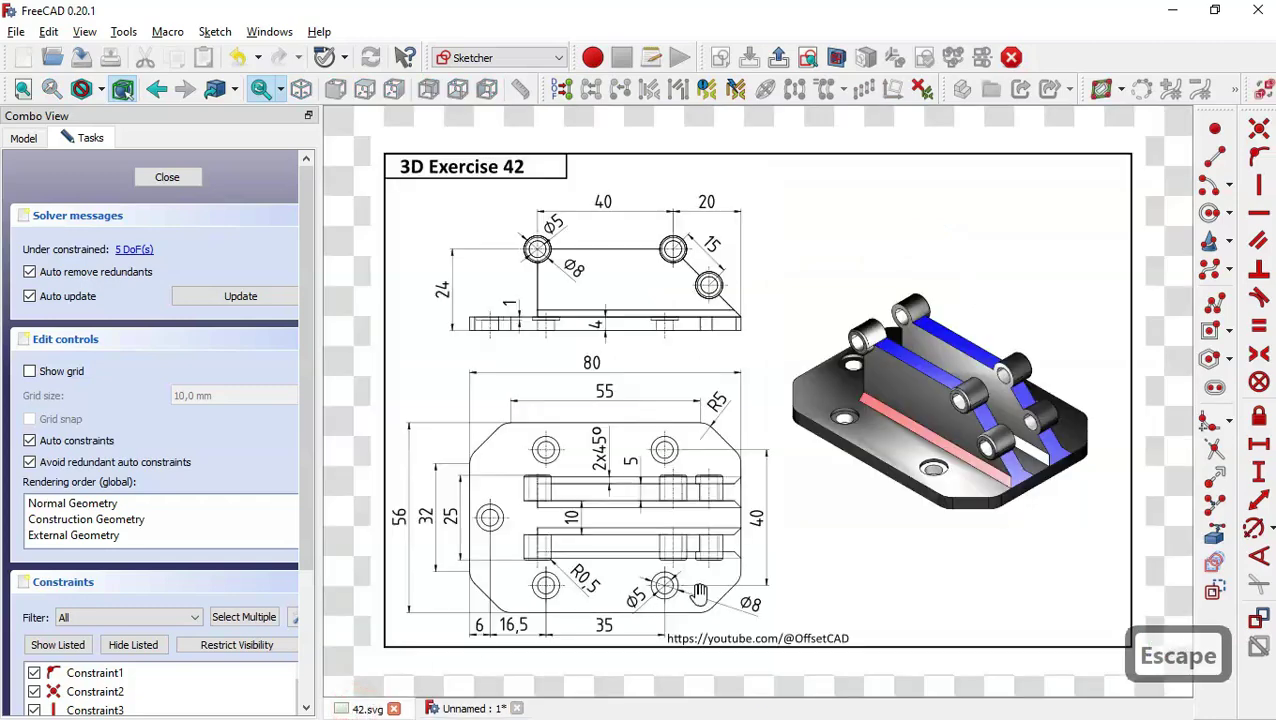
scroll(612, 622, up, 2)
drag(584, 584, 730, 453)
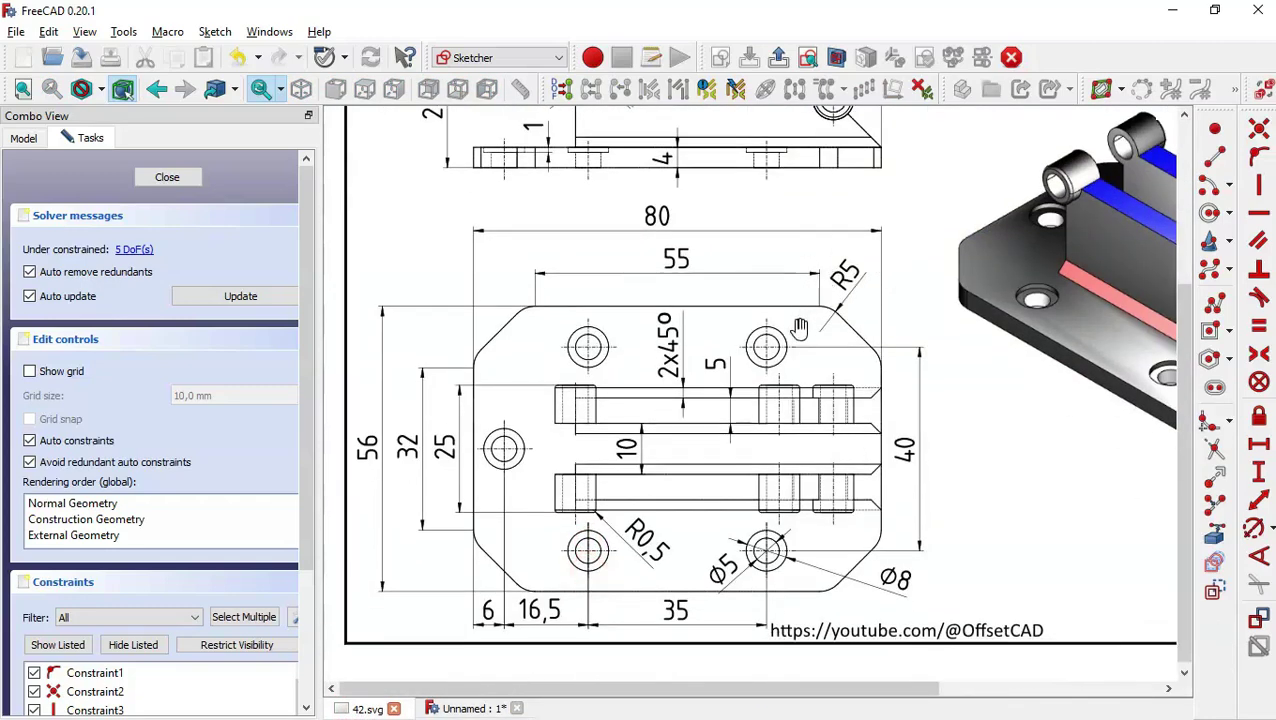
Step: Constrain a corner arc's radius to 5 mm
click(470, 708)
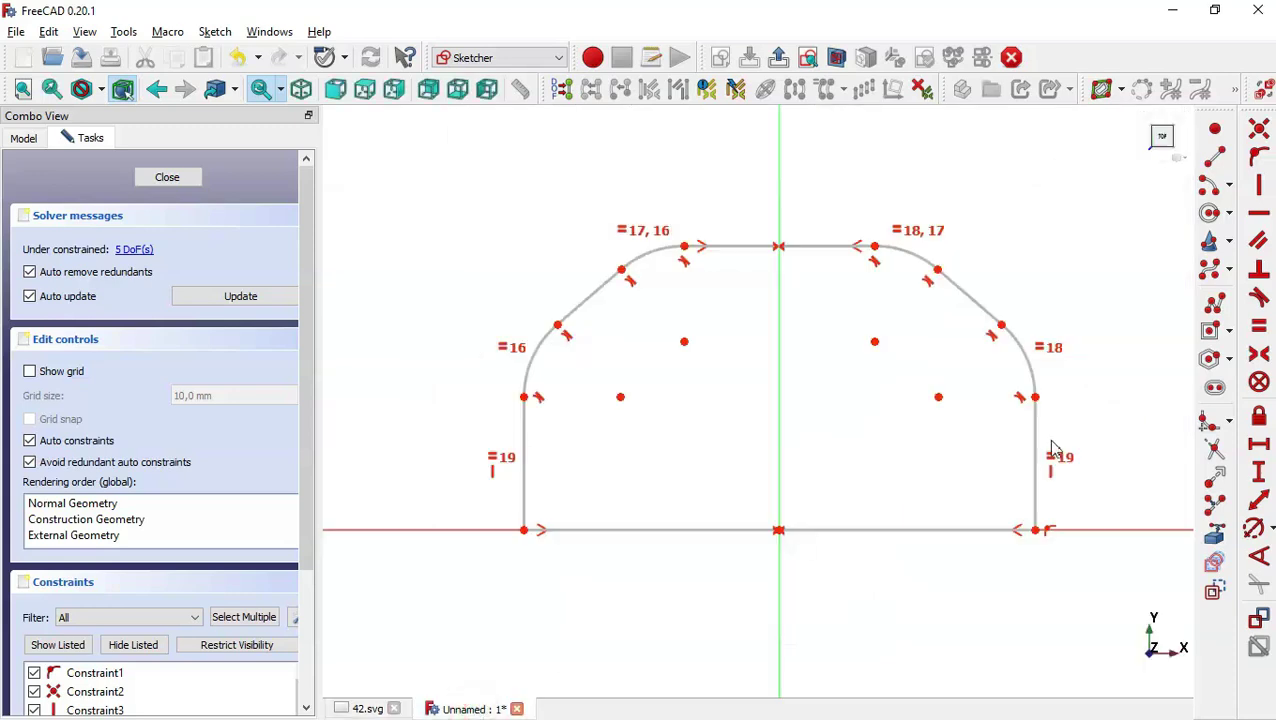
click(1256, 533)
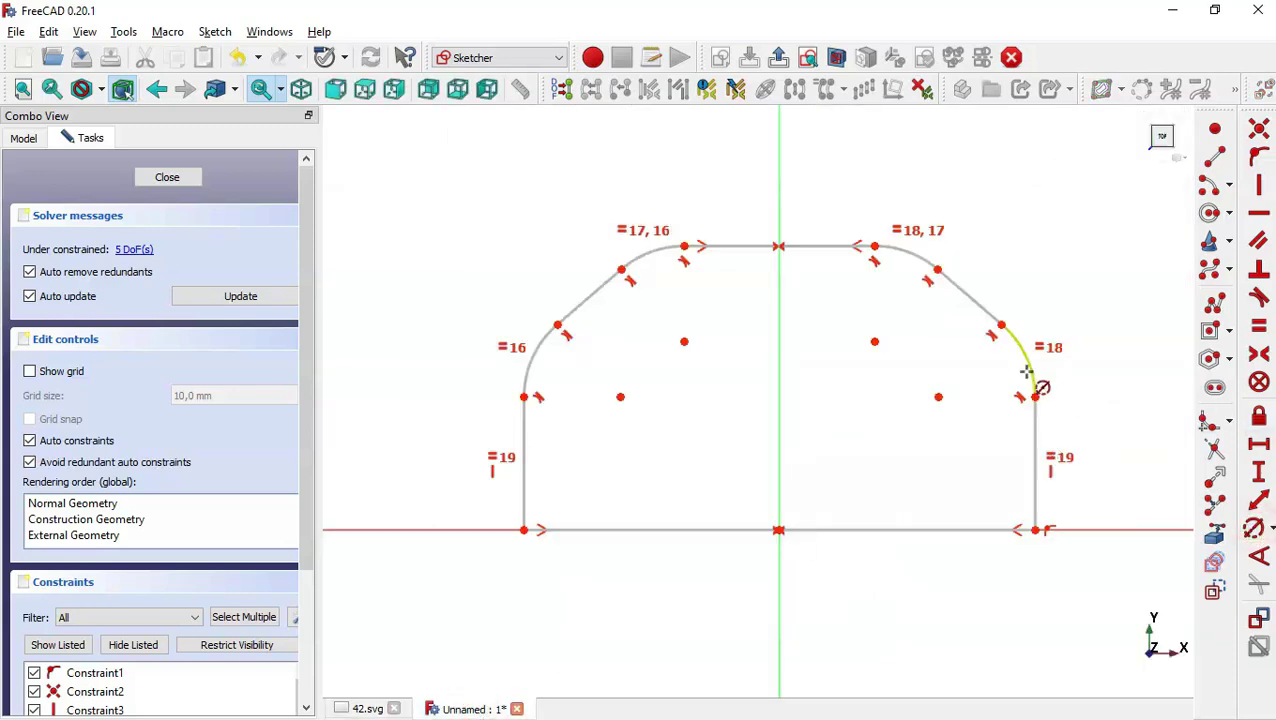
click(1033, 369)
text(5mm)
key(Return)
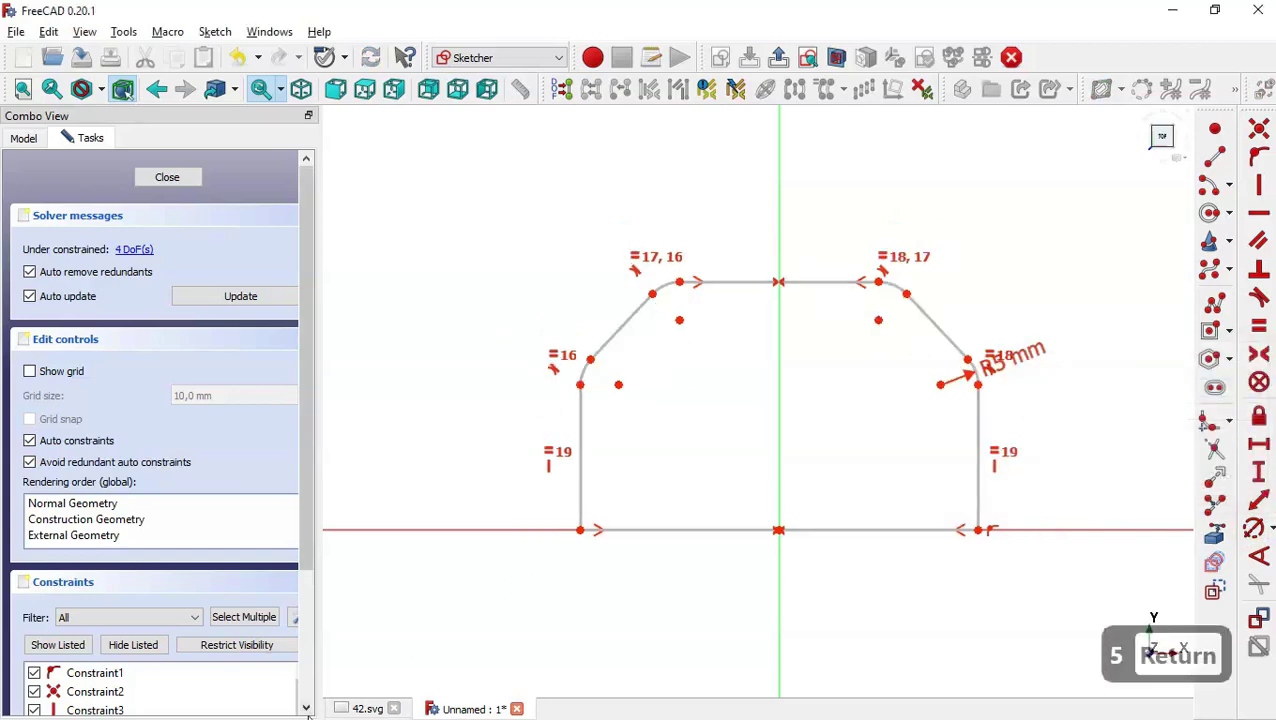
click(343, 709)
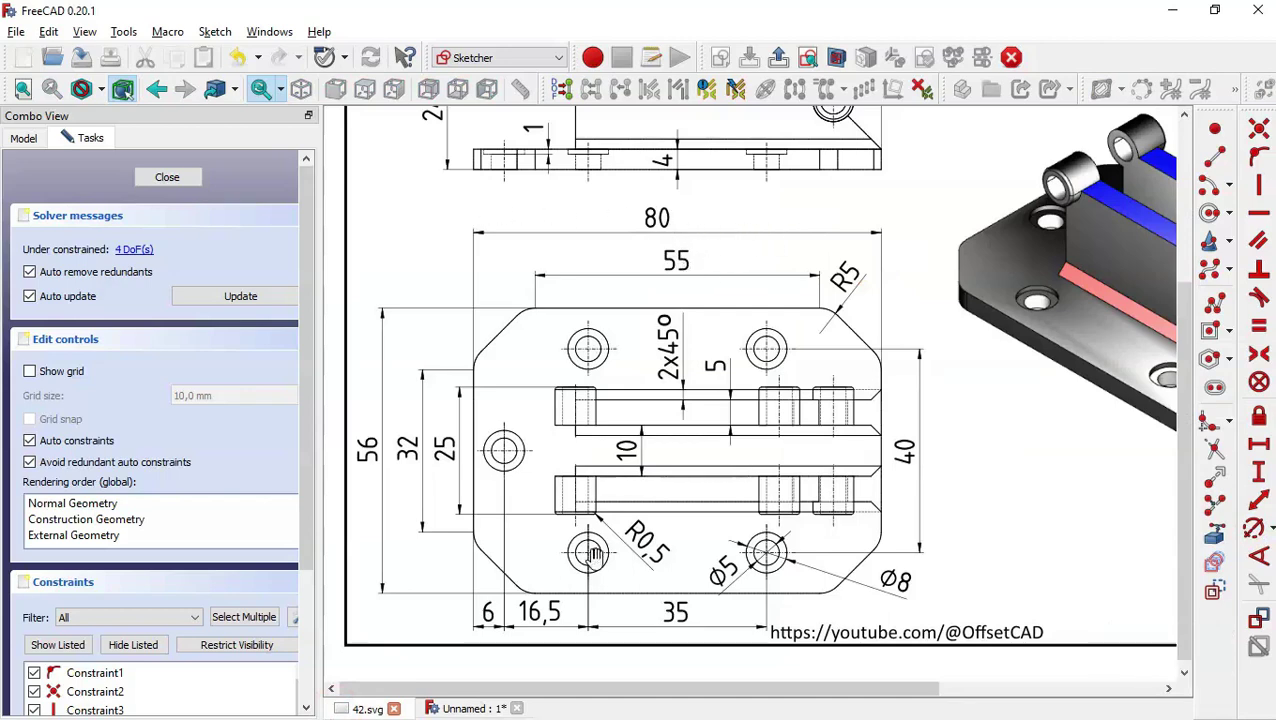
Step: Set the bottom corners 80 mm apart horizontally and the top edge length to 55 mm
click(472, 709)
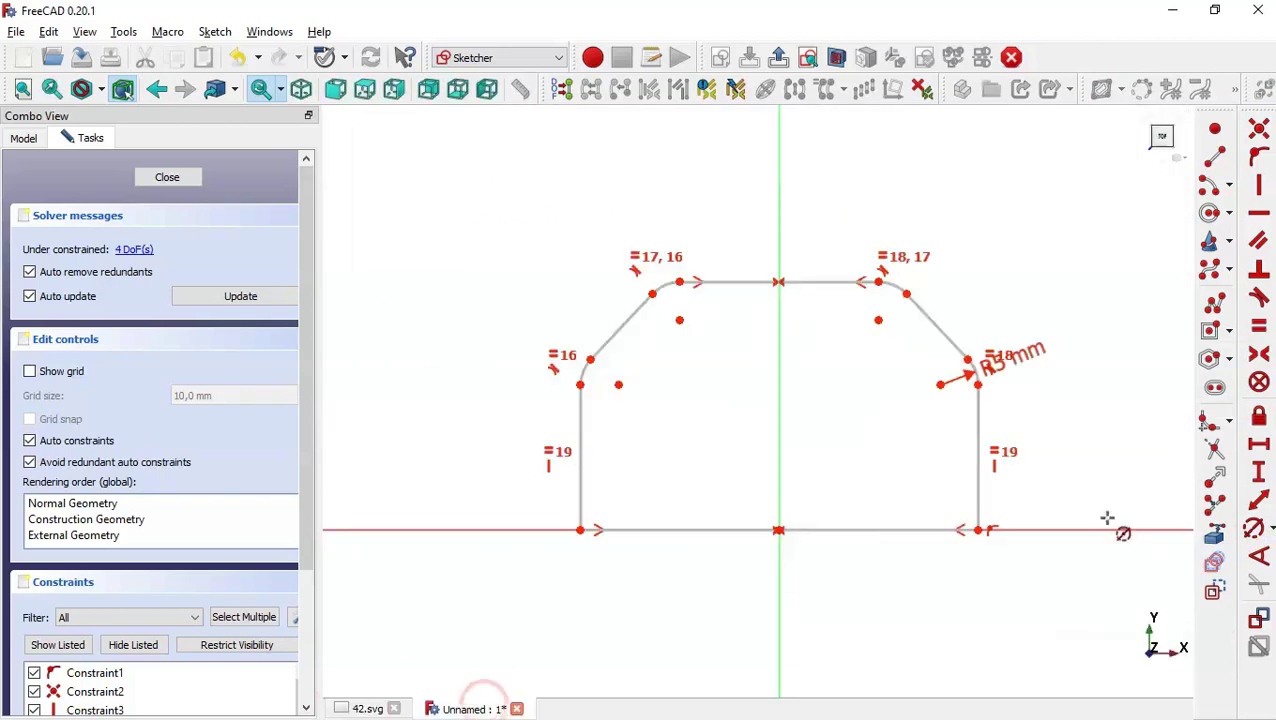
click(1259, 443)
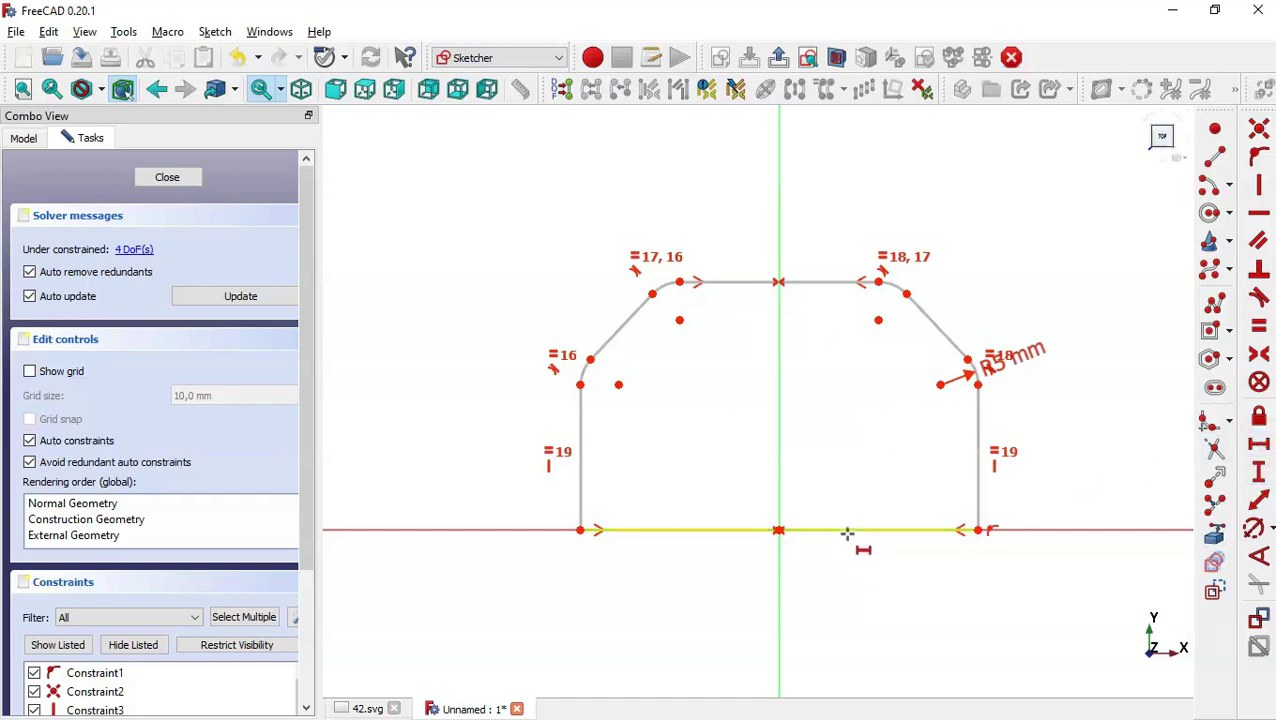
click(579, 530)
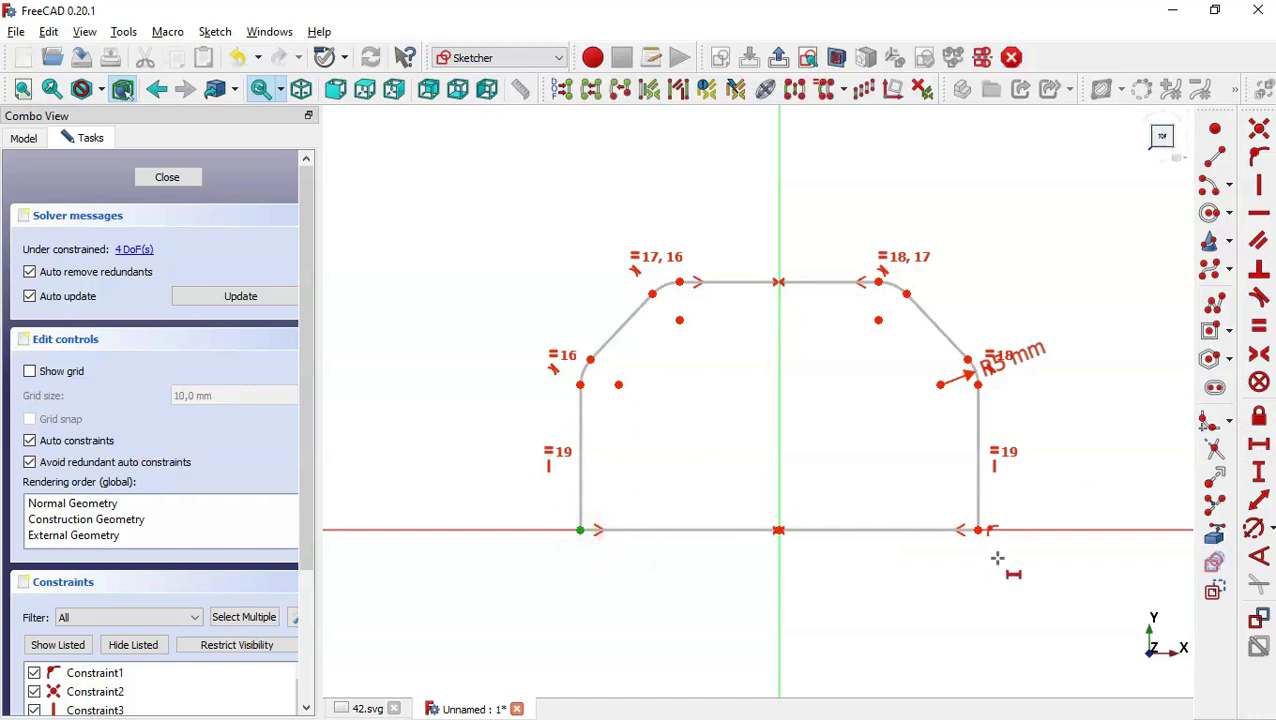
click(979, 530)
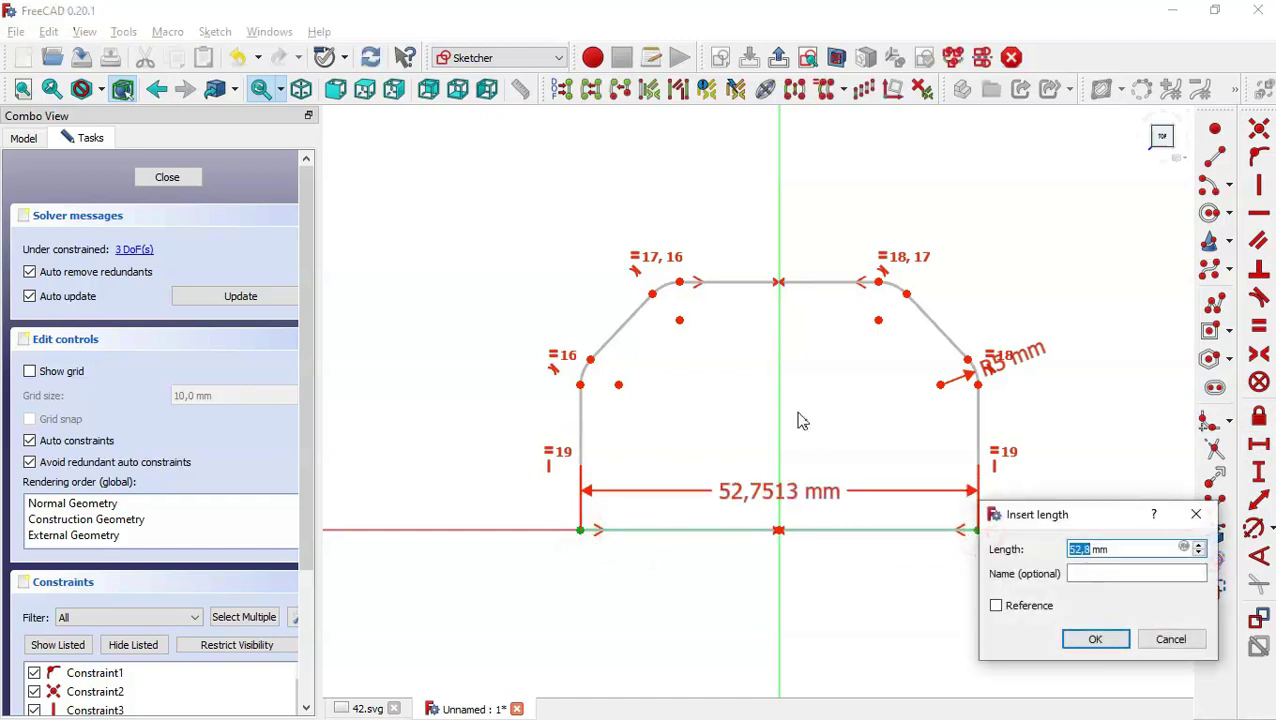
text(80)
key(Return)
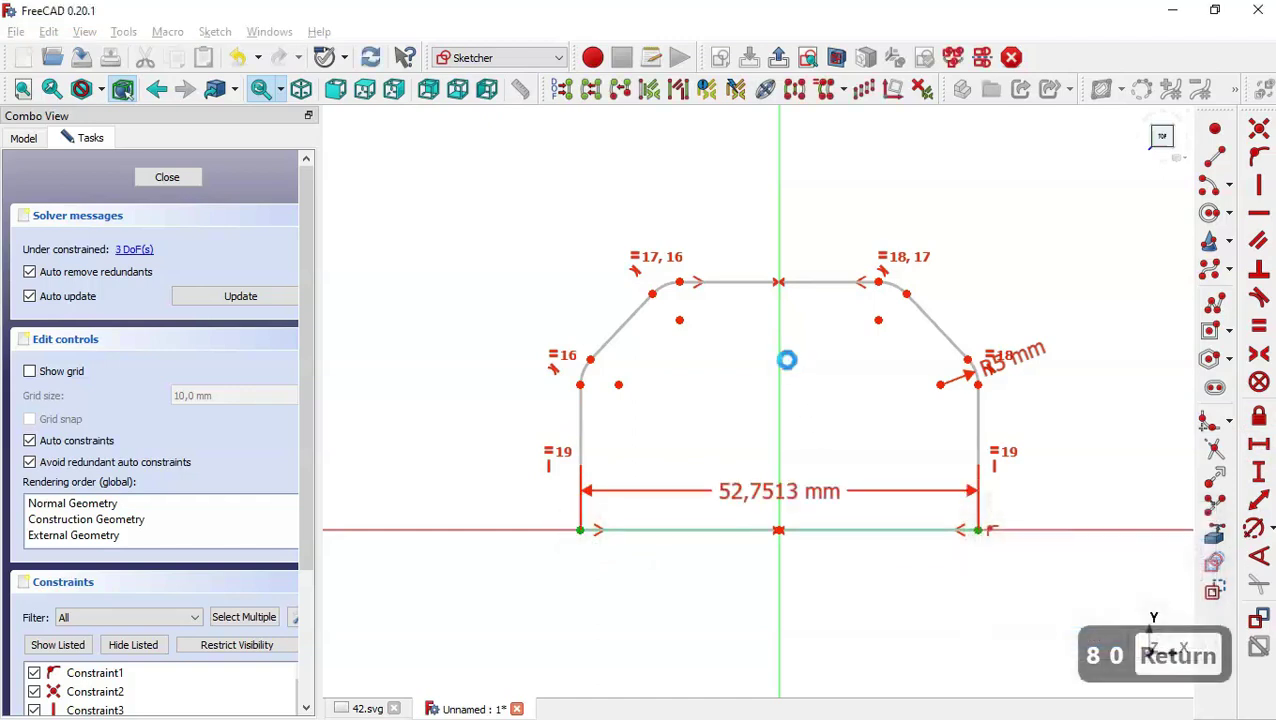
click(808, 281)
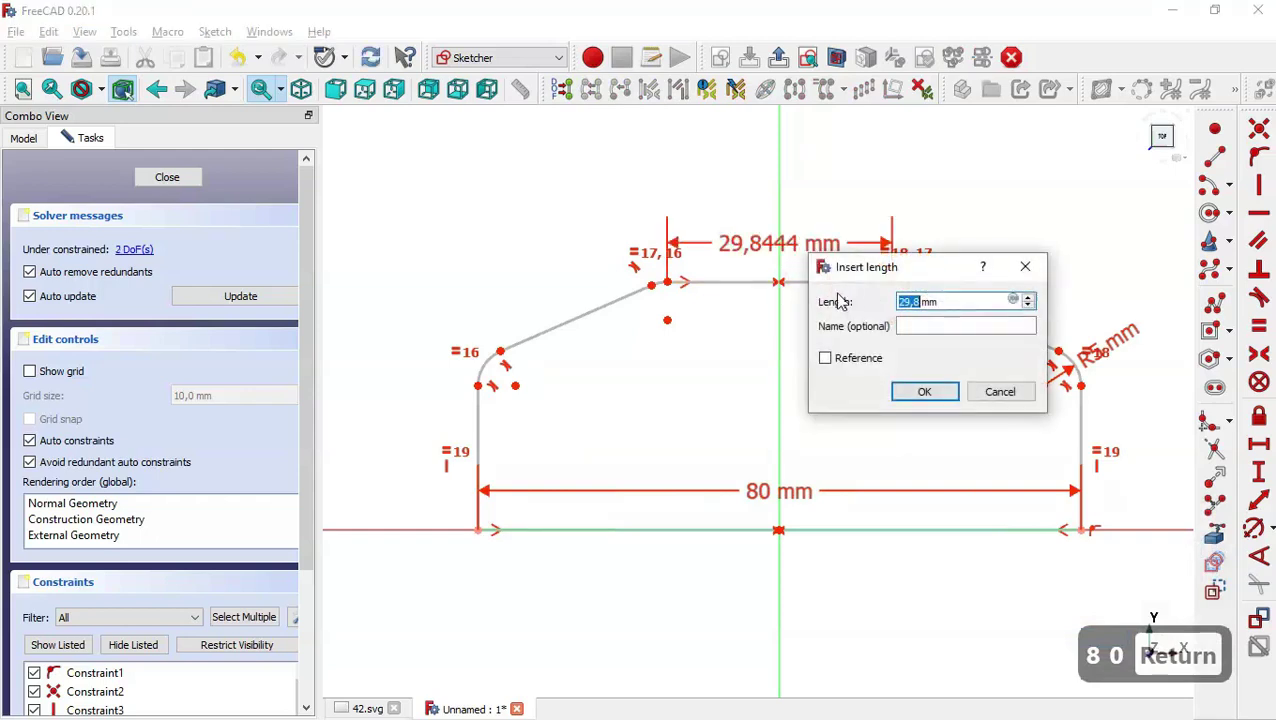
text(55)
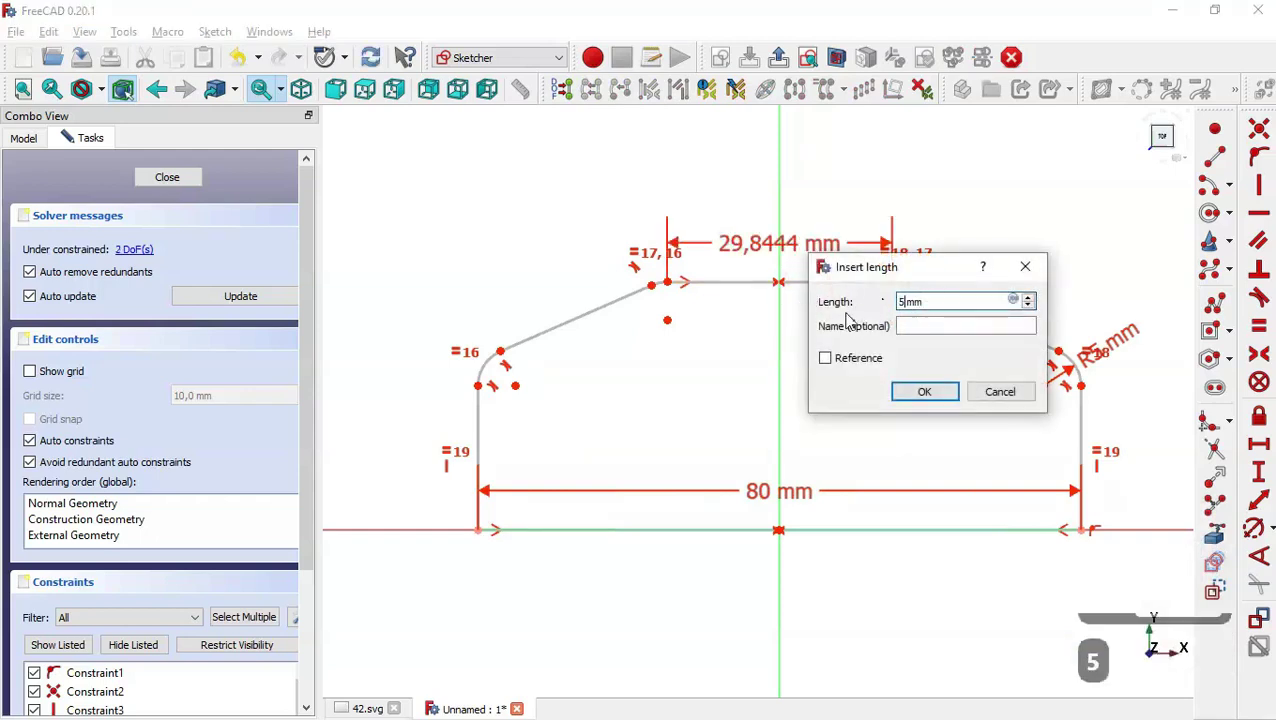
key(Return)
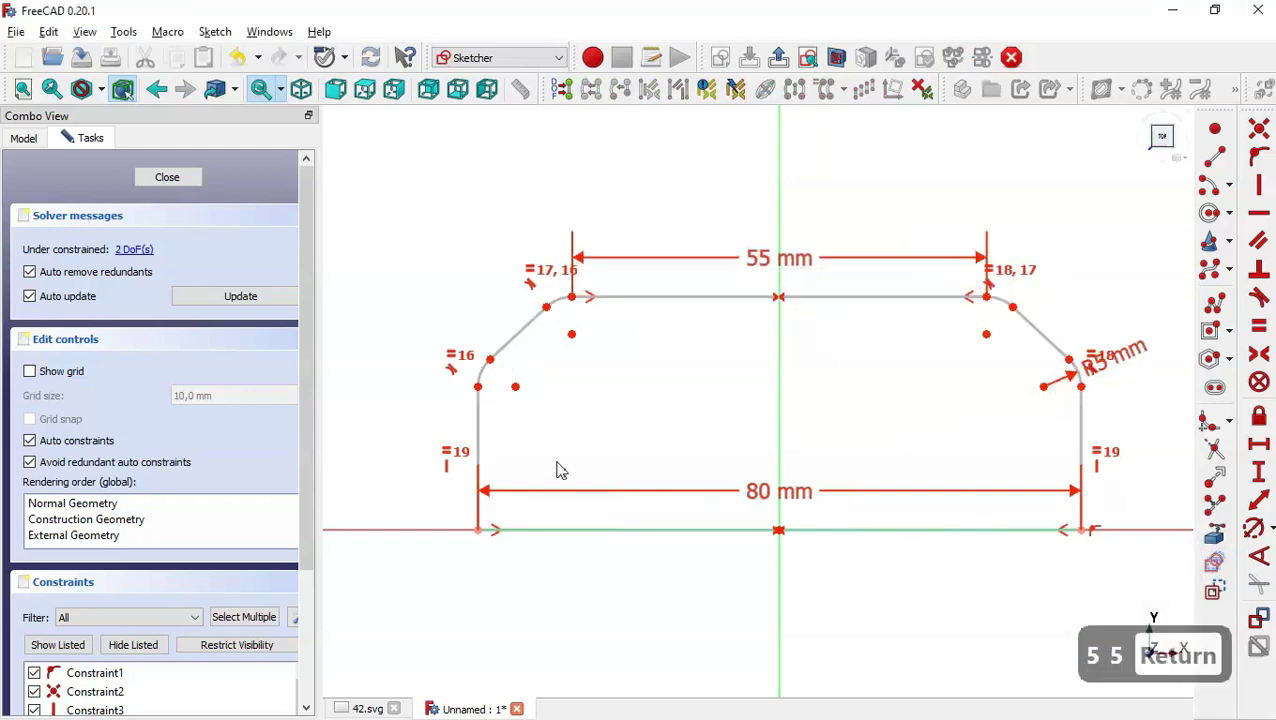
click(365, 709)
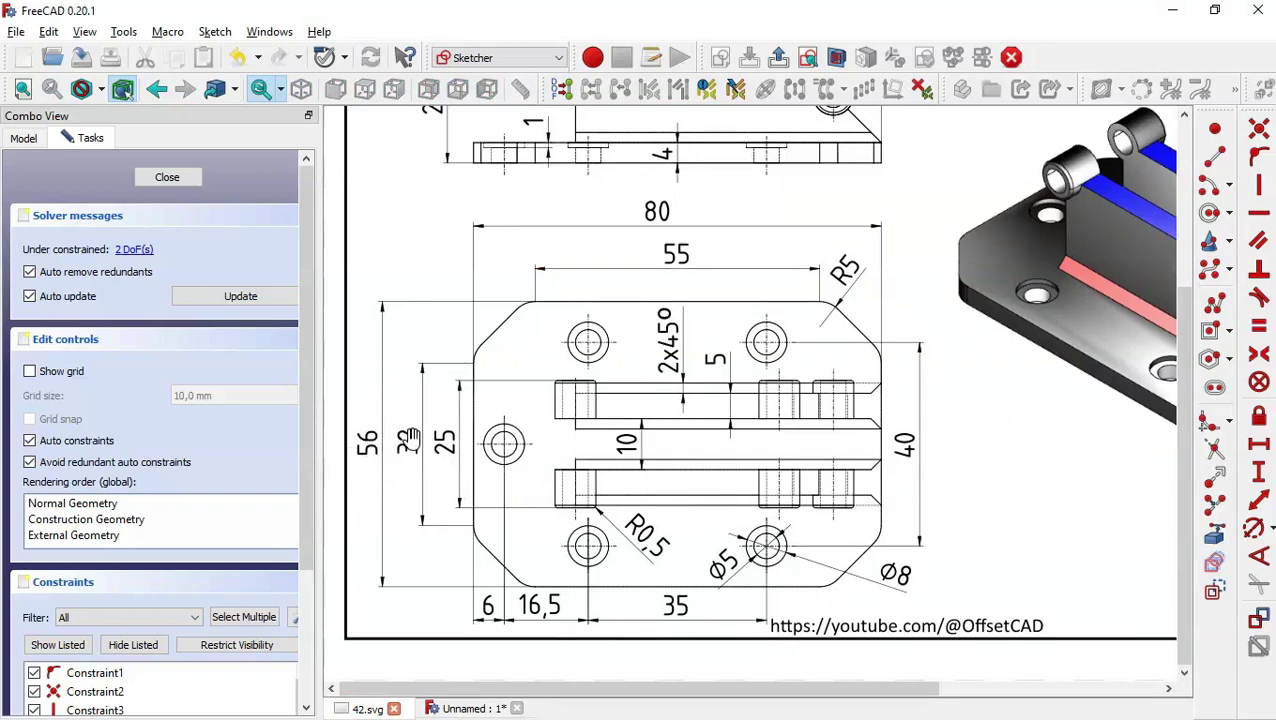
Step: Set the profile height to 28 mm (56/2) from bottom-right to top-right corner
click(485, 709)
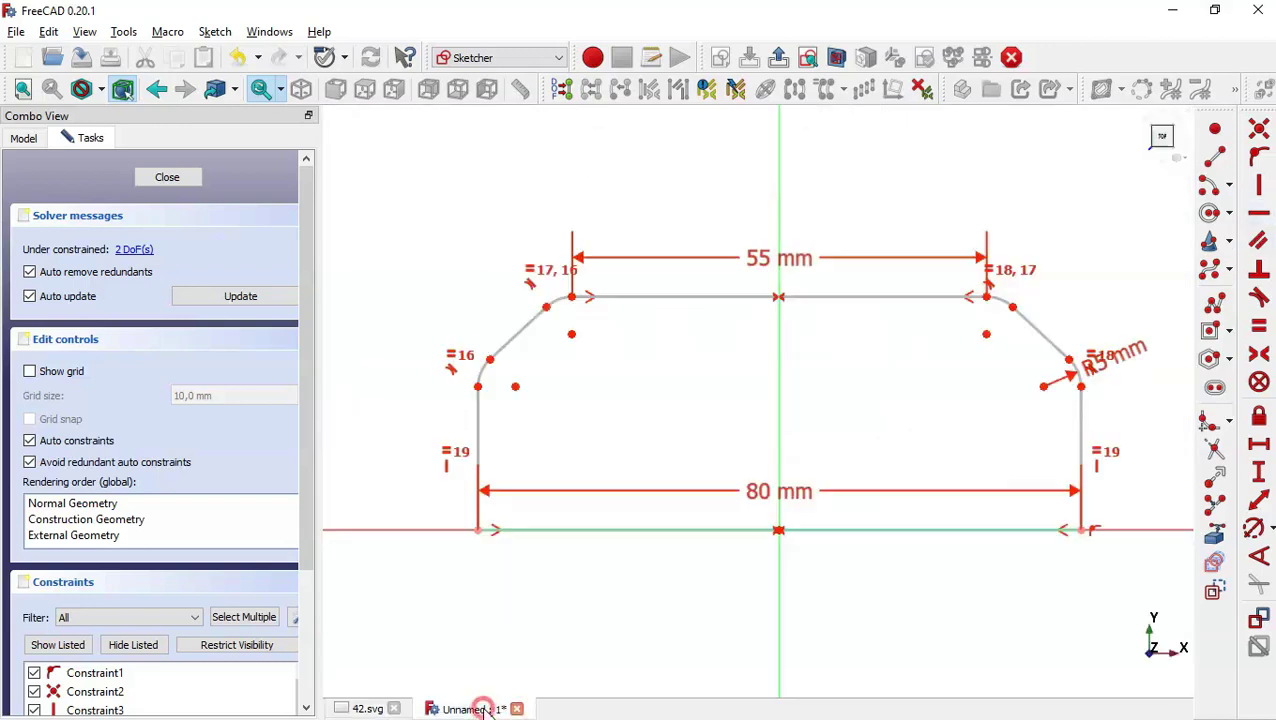
click(1262, 472)
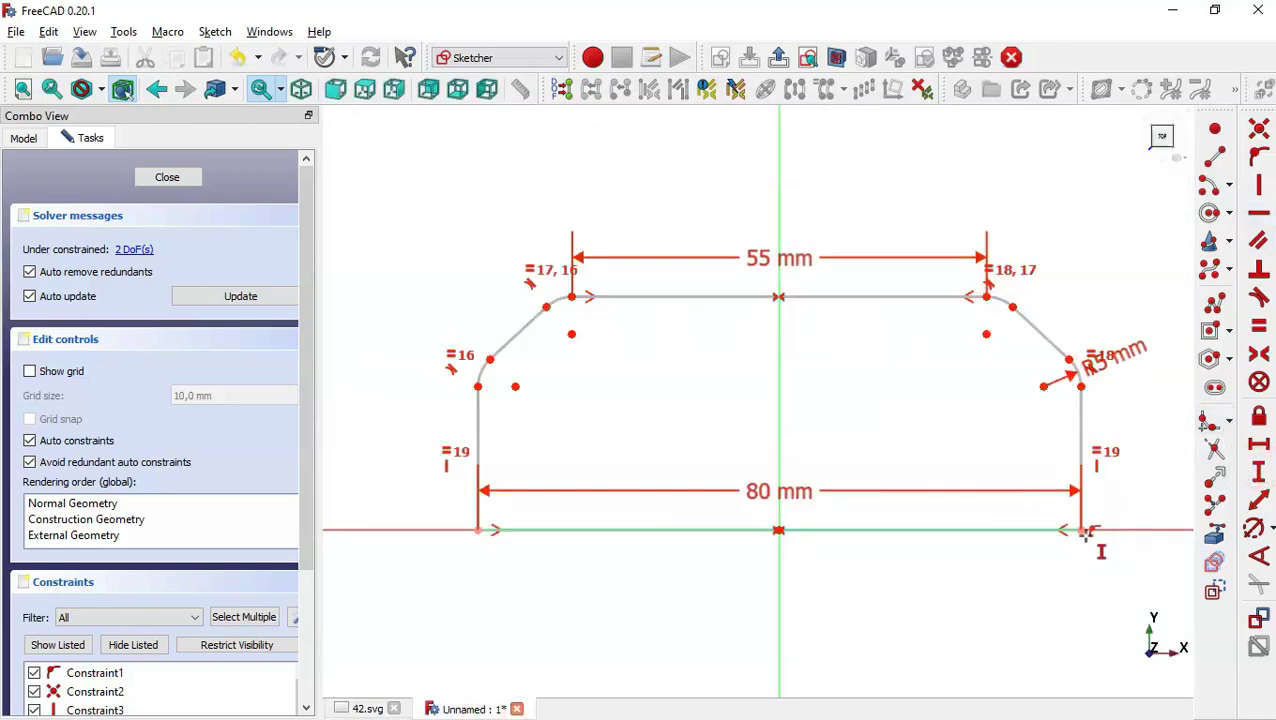
click(1083, 530)
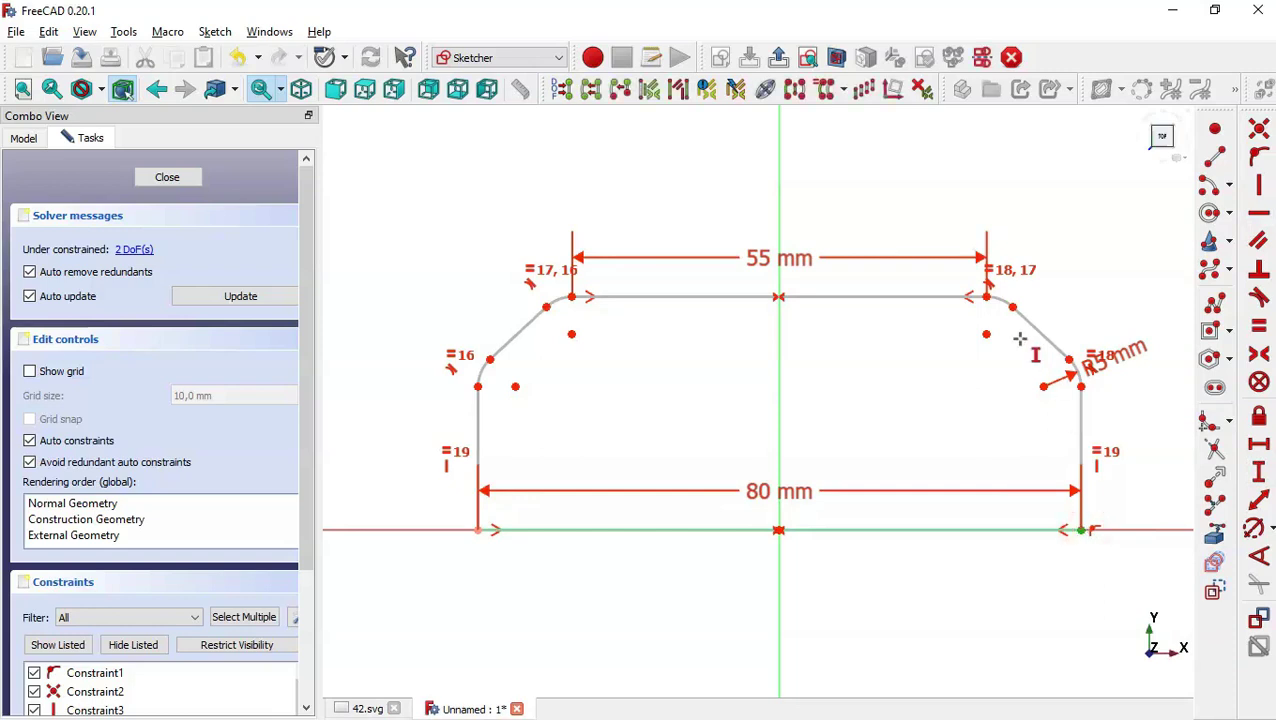
click(986, 297)
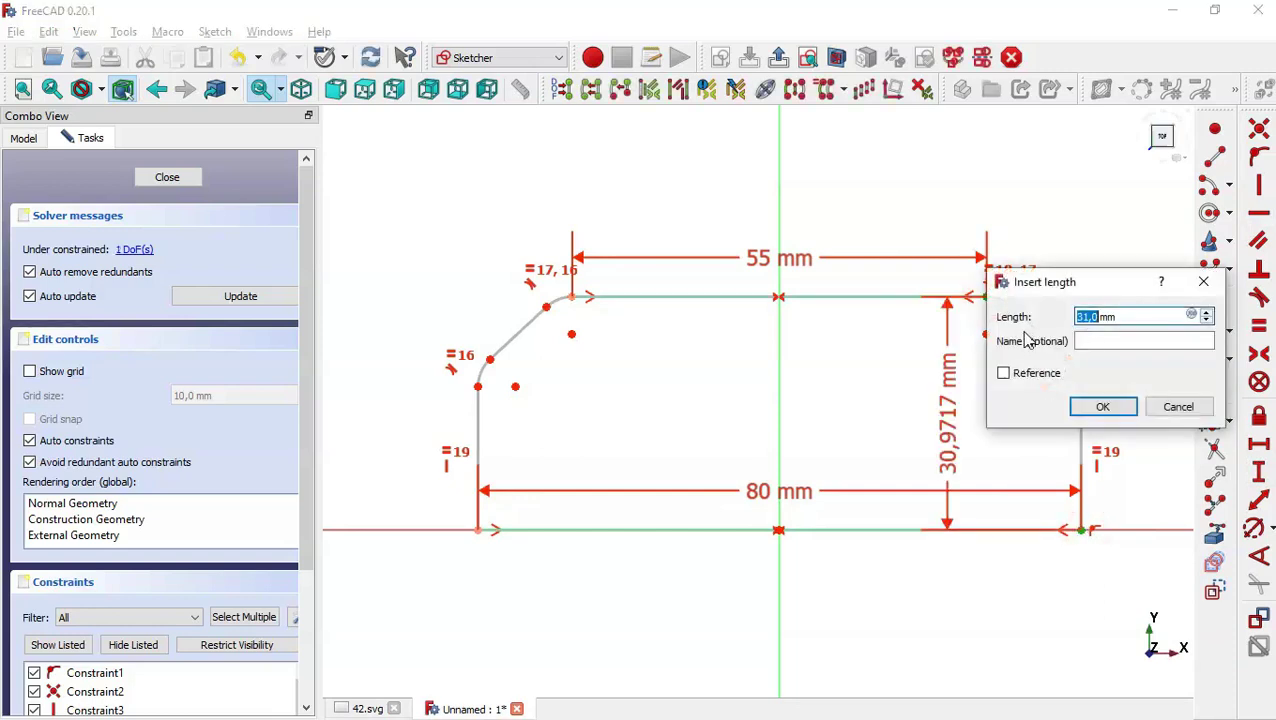
text(56/2)
key(Return)
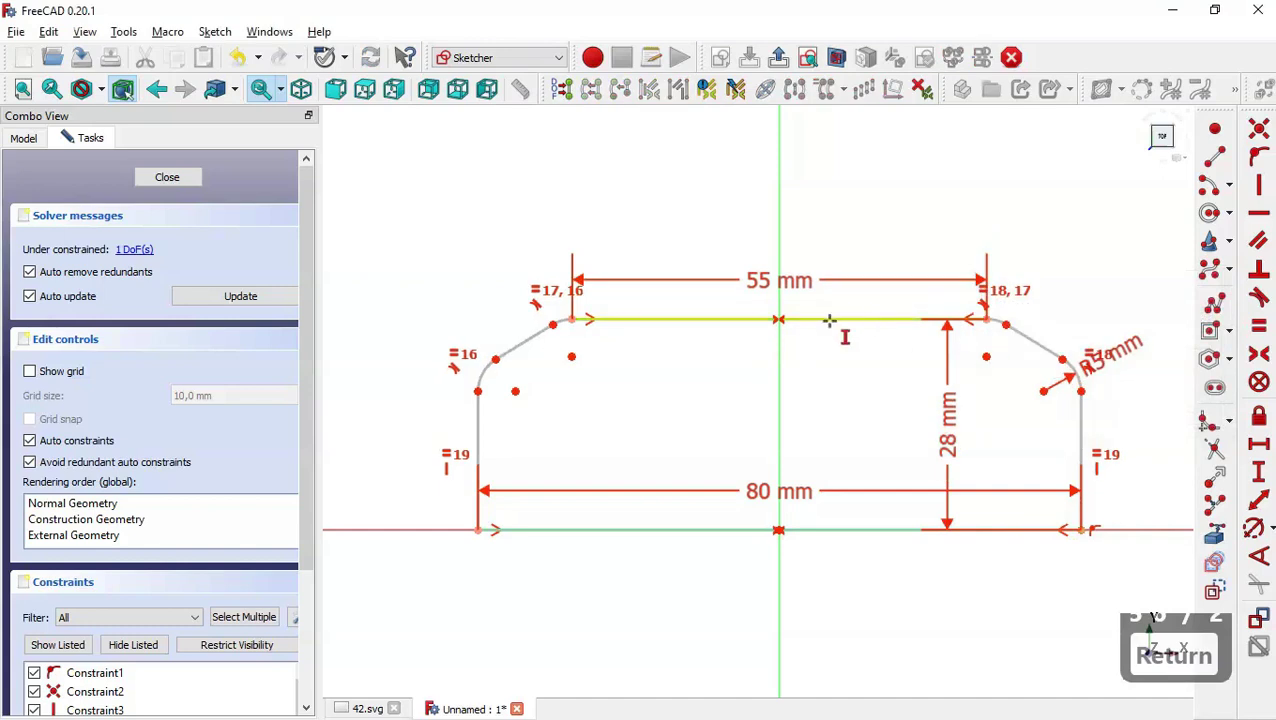
scroll(745, 360, down, 2)
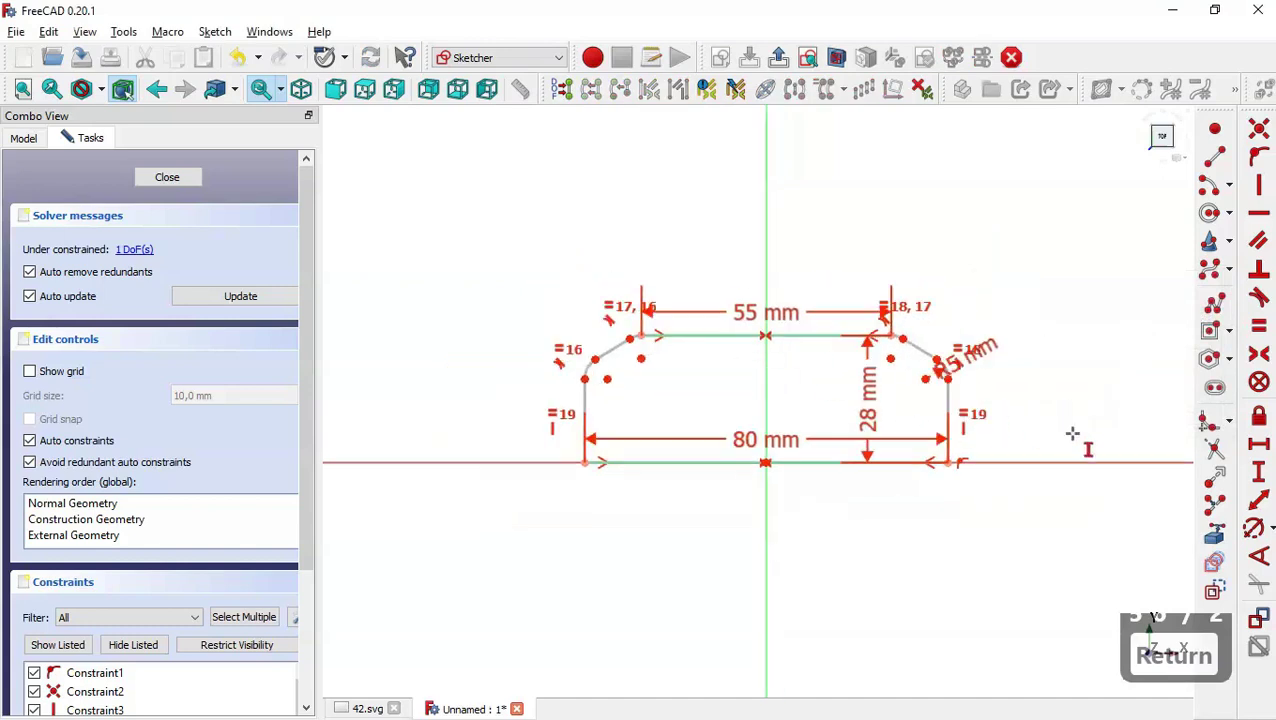
scroll(1072, 433, up, 3)
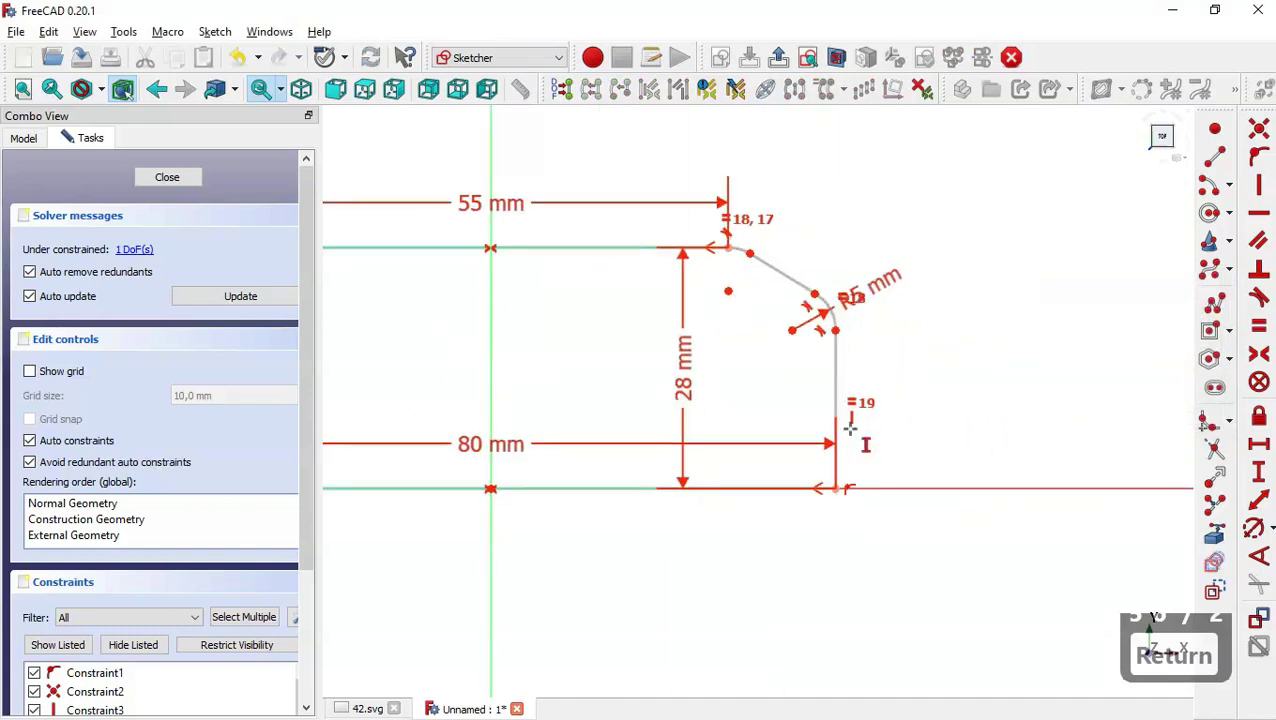
Step: Set the right vertical side to 16 mm (32/2), fully constraining the sketch
click(837, 385)
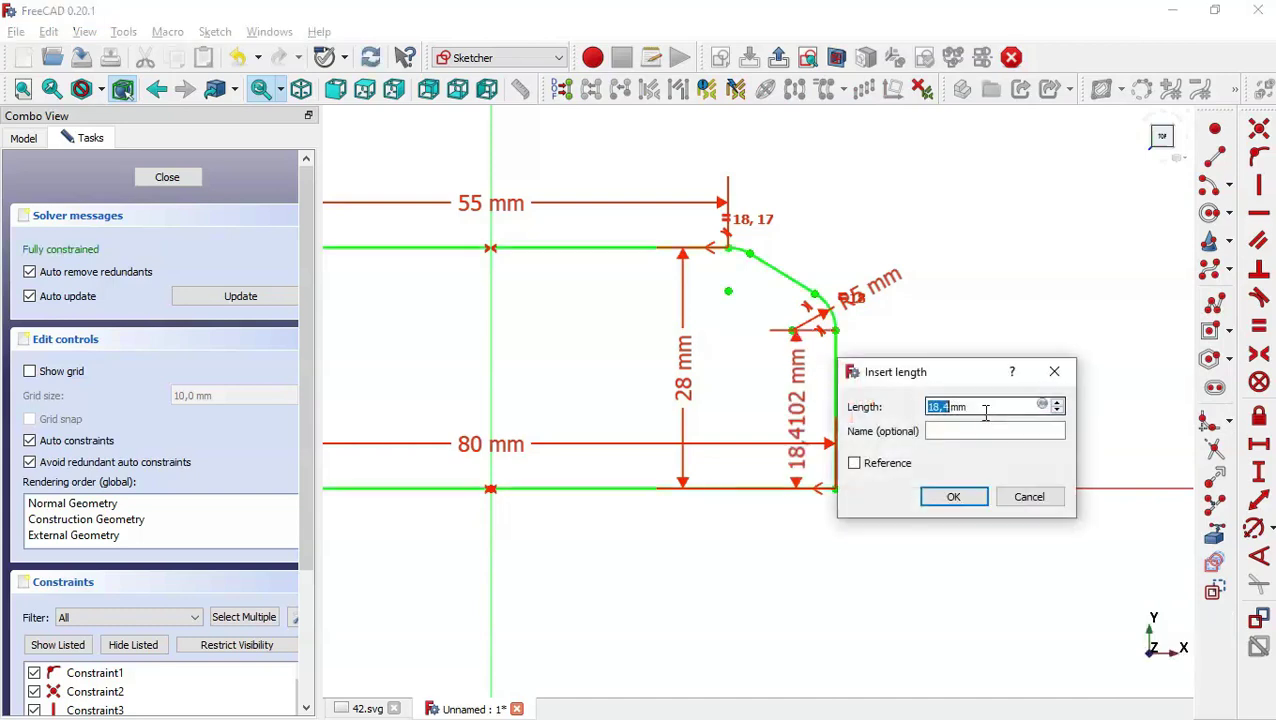
text(32/2)
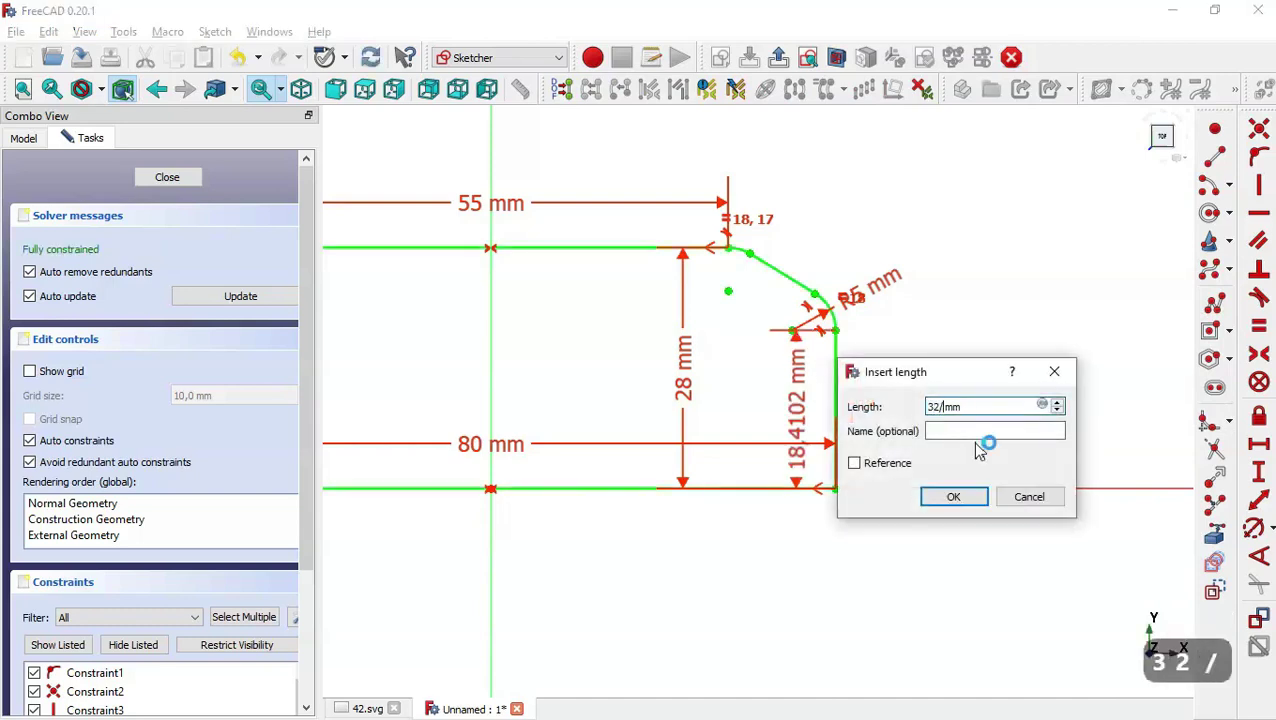
key(Return)
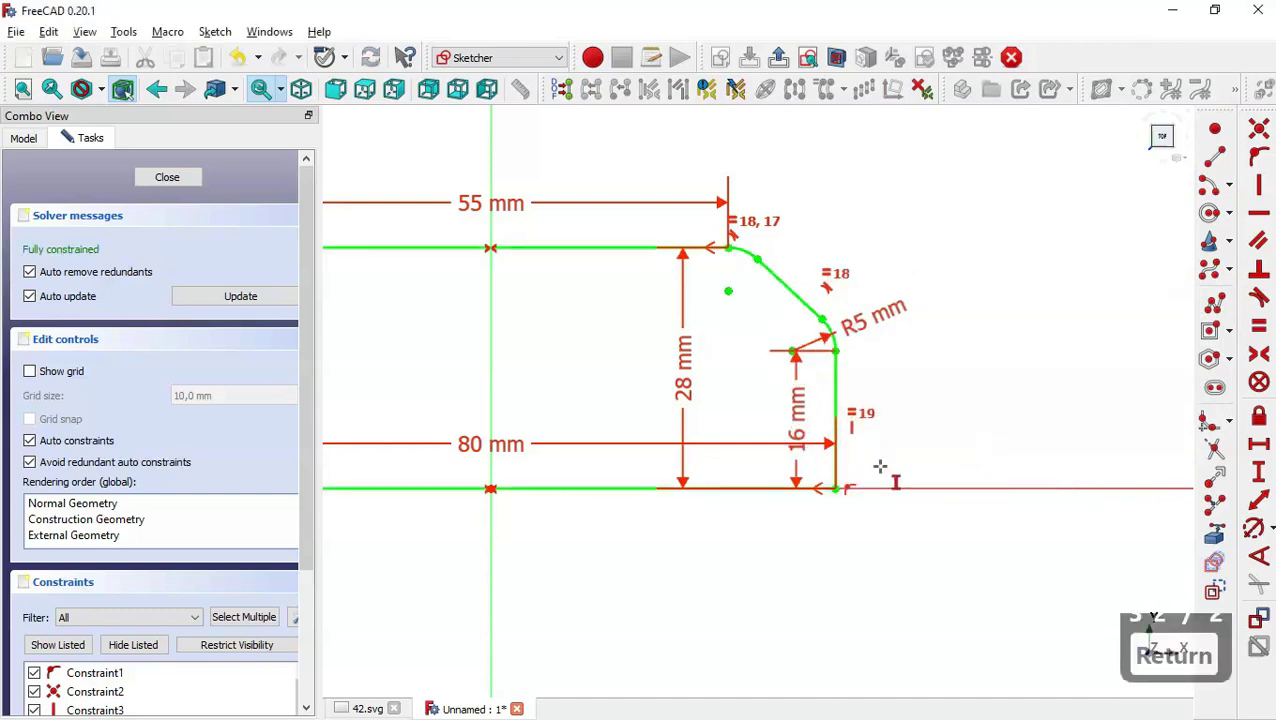
scroll(880, 467, down, 3)
scroll(511, 457, up, 3)
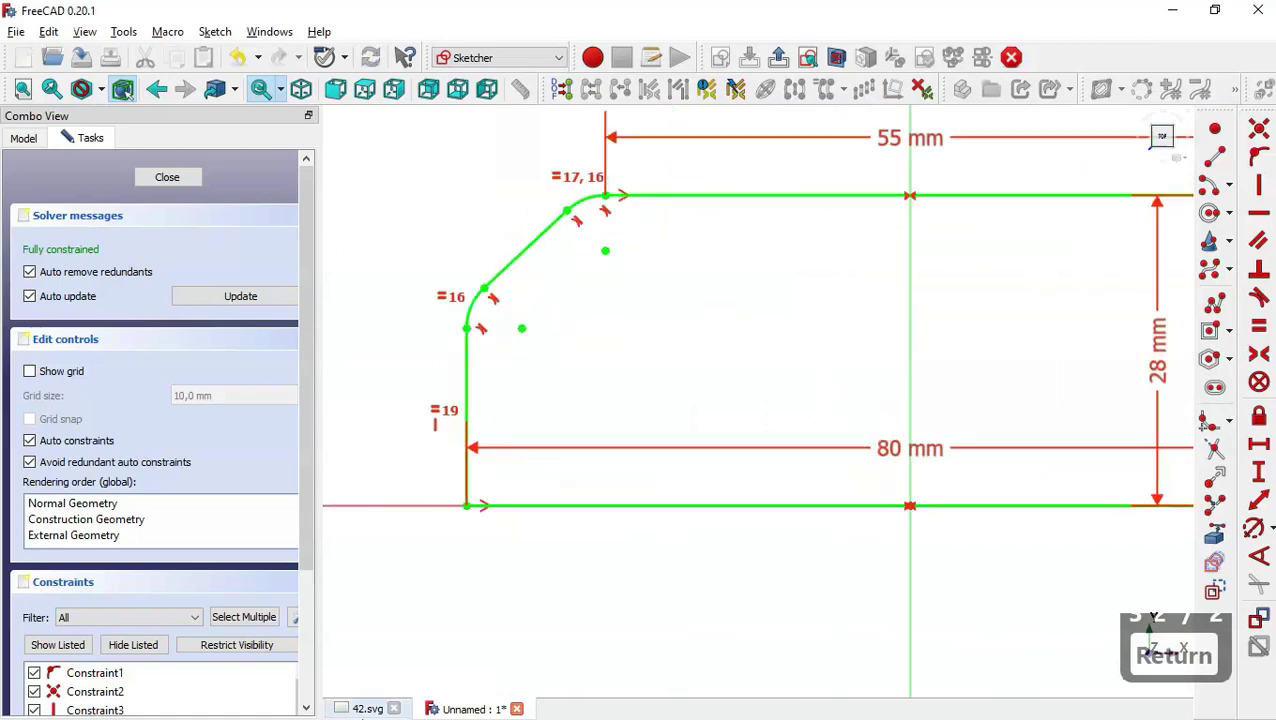
click(341, 709)
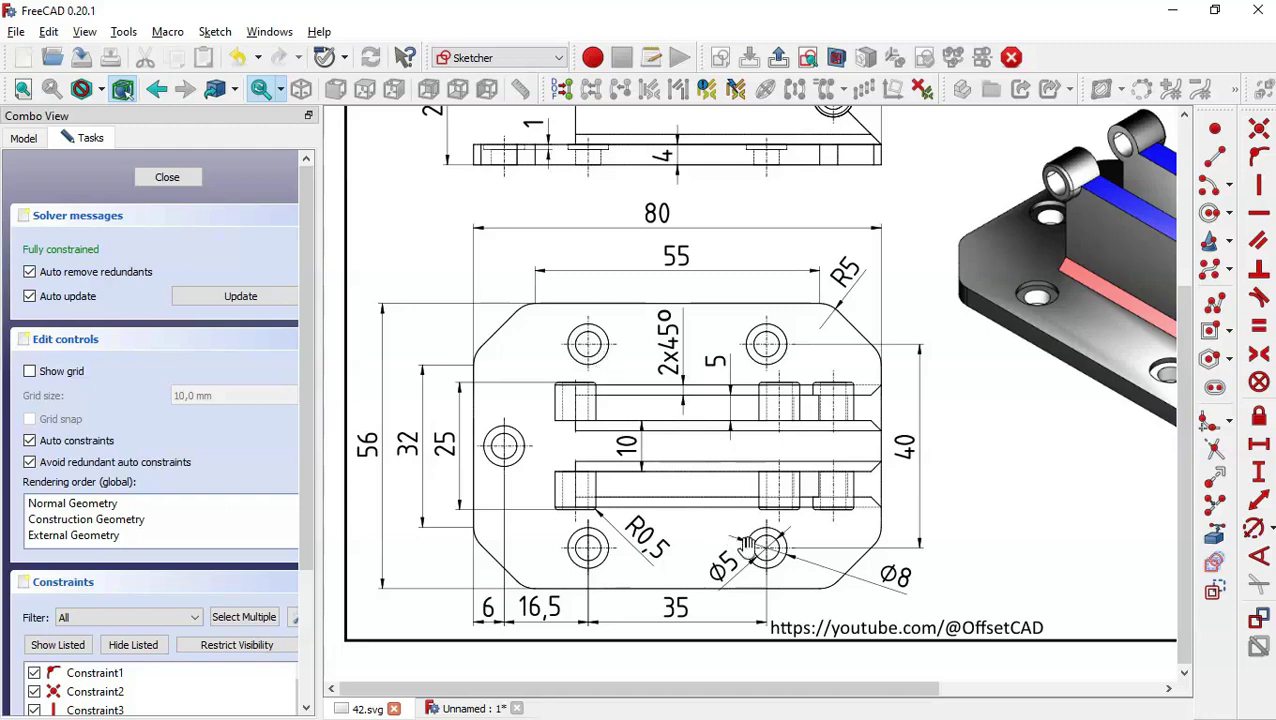
Step: Study the hole dimensions on the 42.svg reference drawing
scroll(849, 606, up, 2)
middle_drag(790, 567, 758, 494)
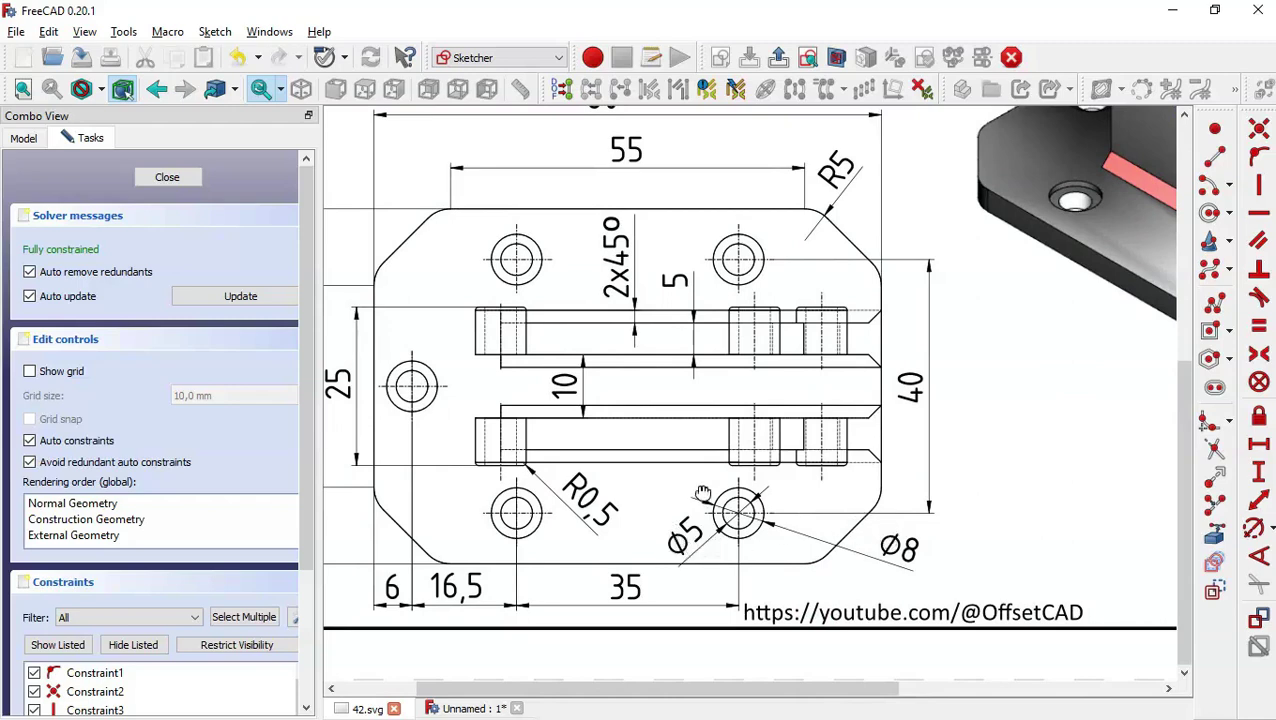
middle_drag(703, 490, 818, 528)
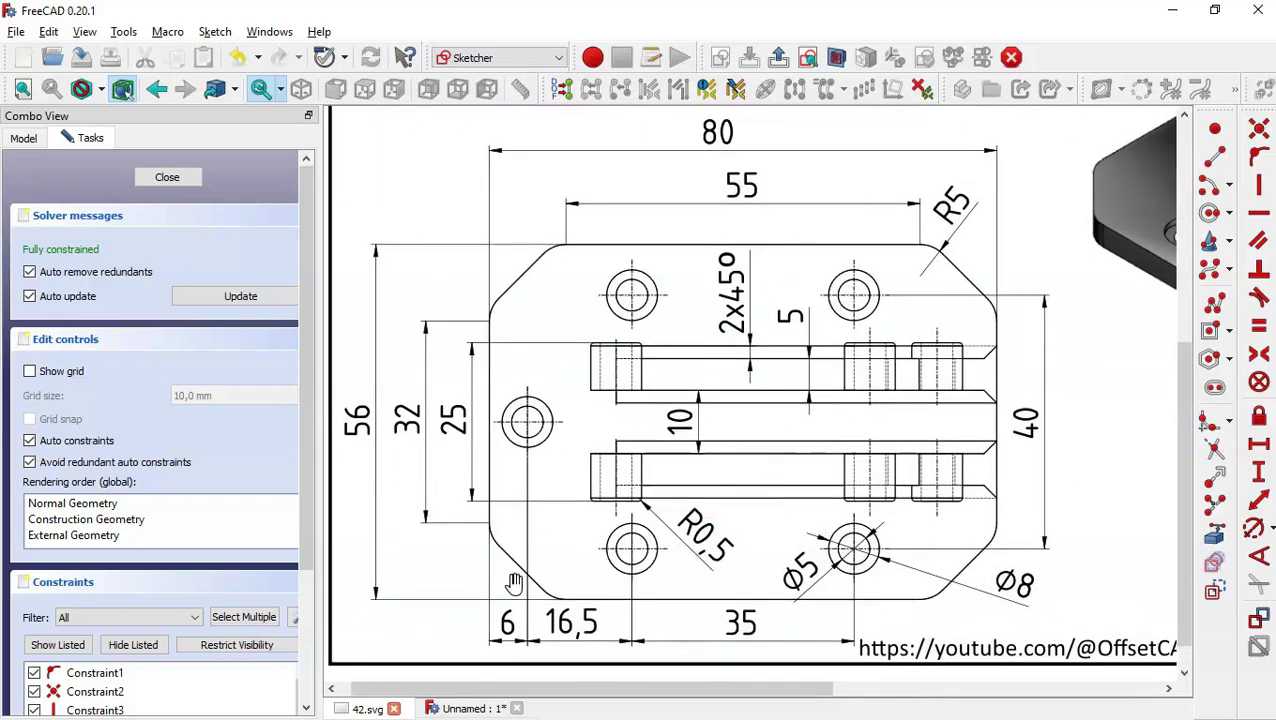
click(467, 708)
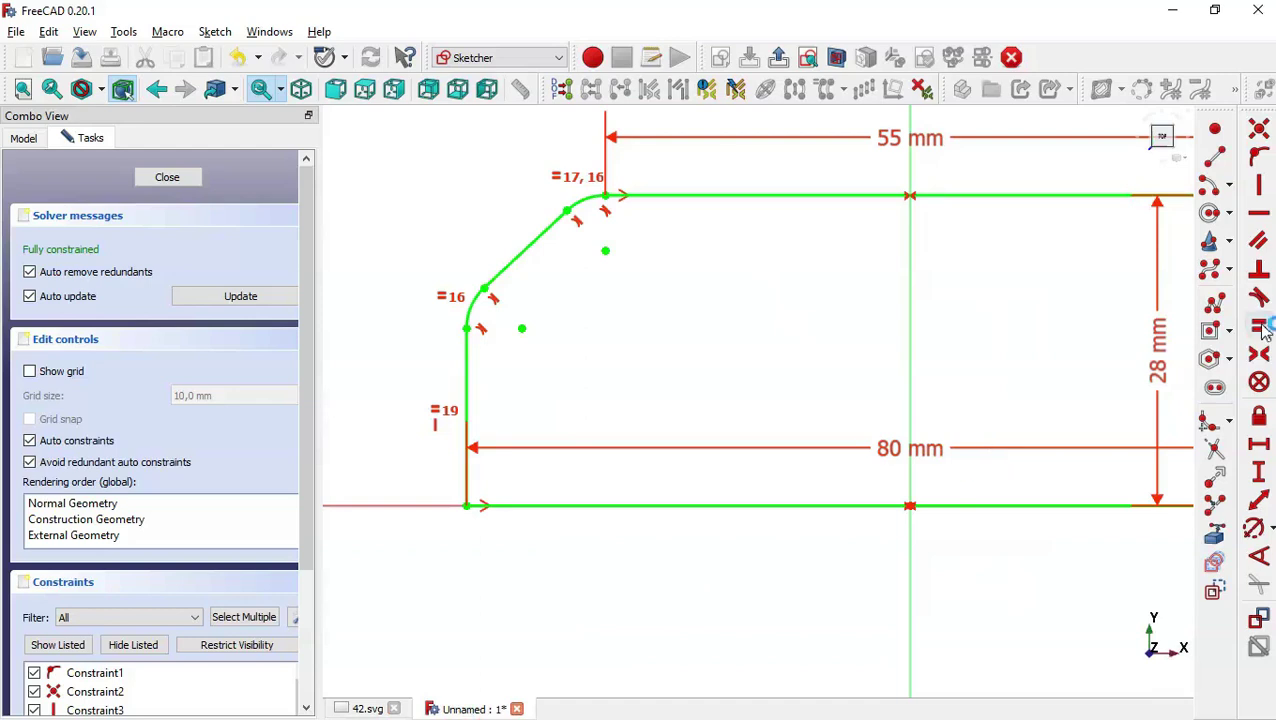
Step: Draw three circles: one on the bottom edge and two in the upper part of the plate
click(1210, 210)
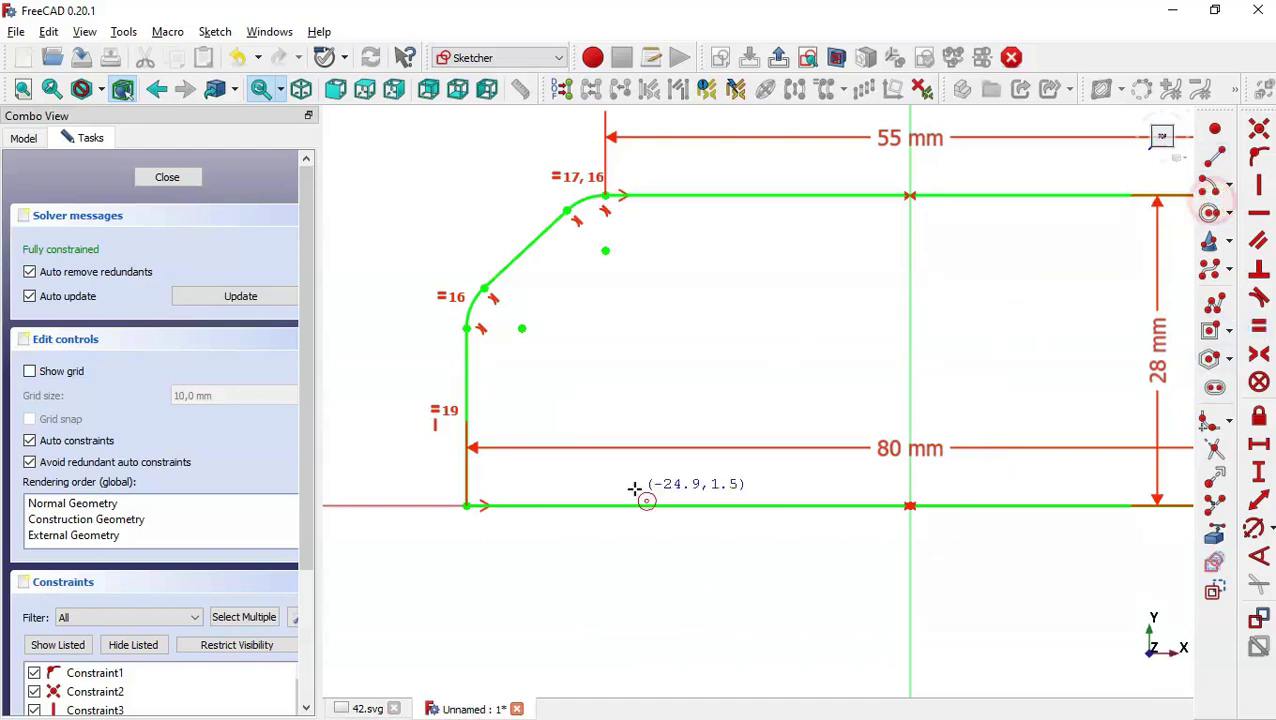
click(571, 506)
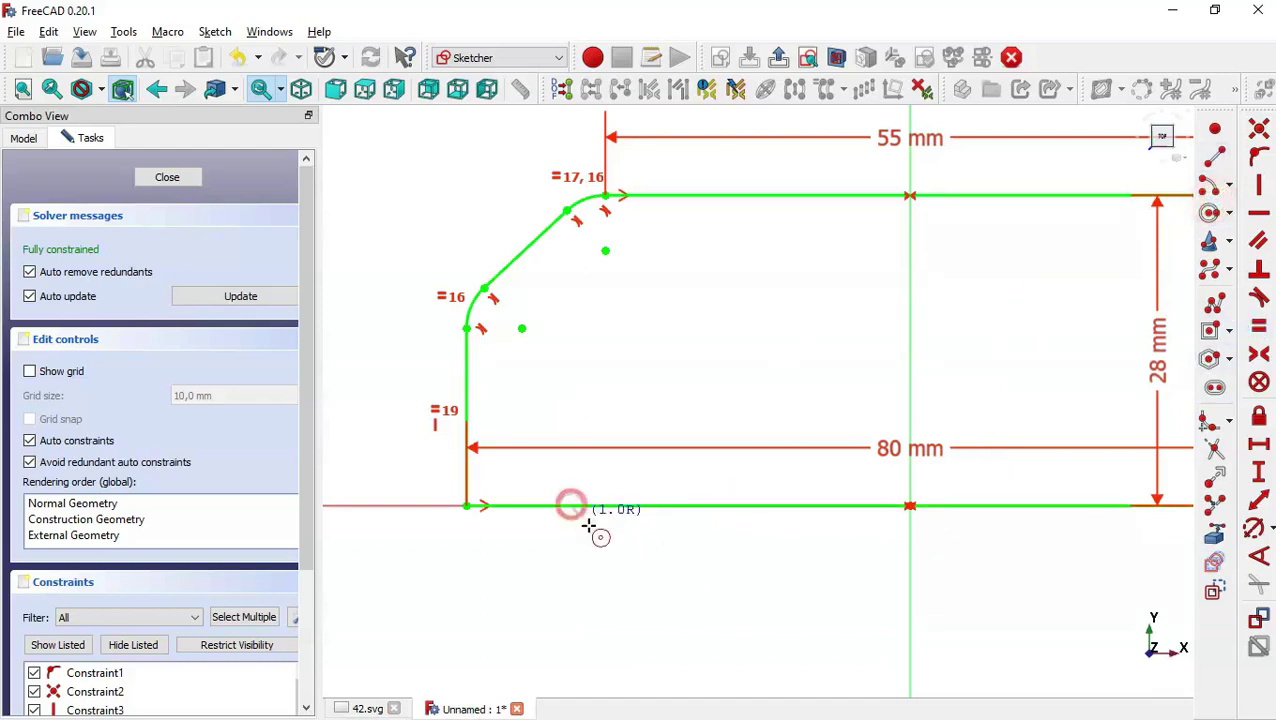
click(597, 538)
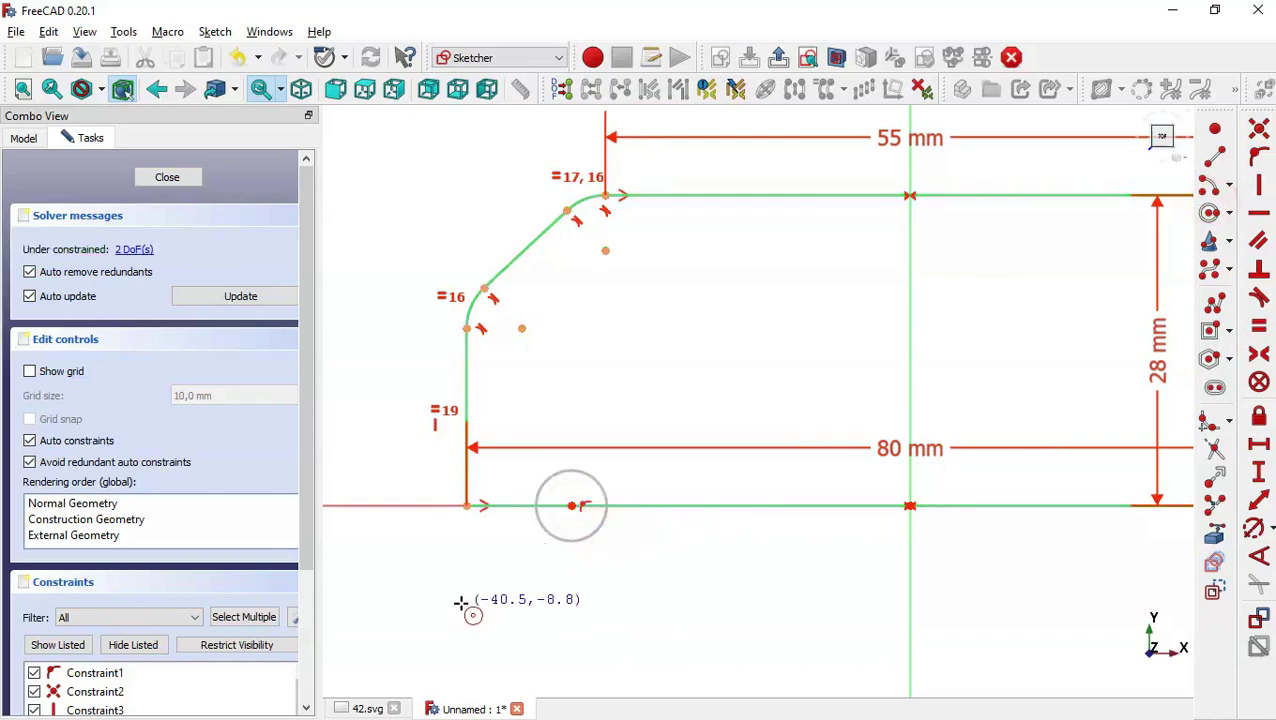
scroll(460, 603, down, 2)
click(667, 364)
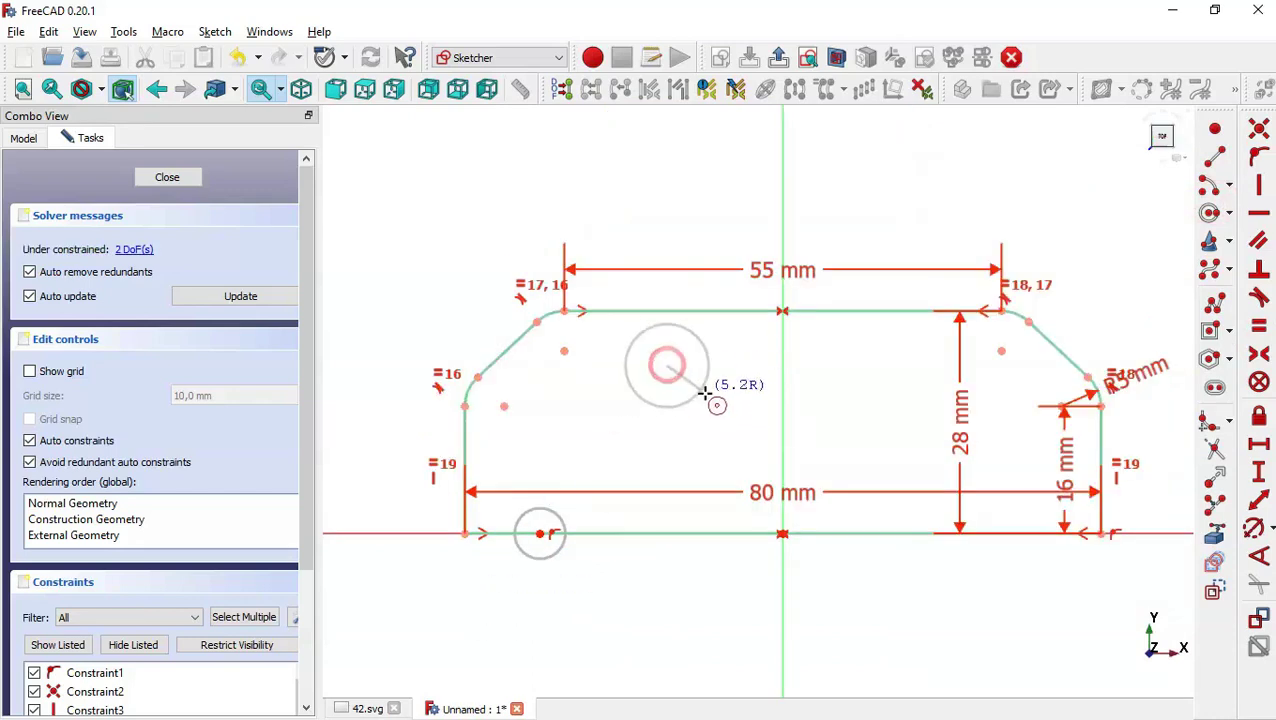
click(706, 394)
click(881, 350)
click(905, 393)
key(Escape)
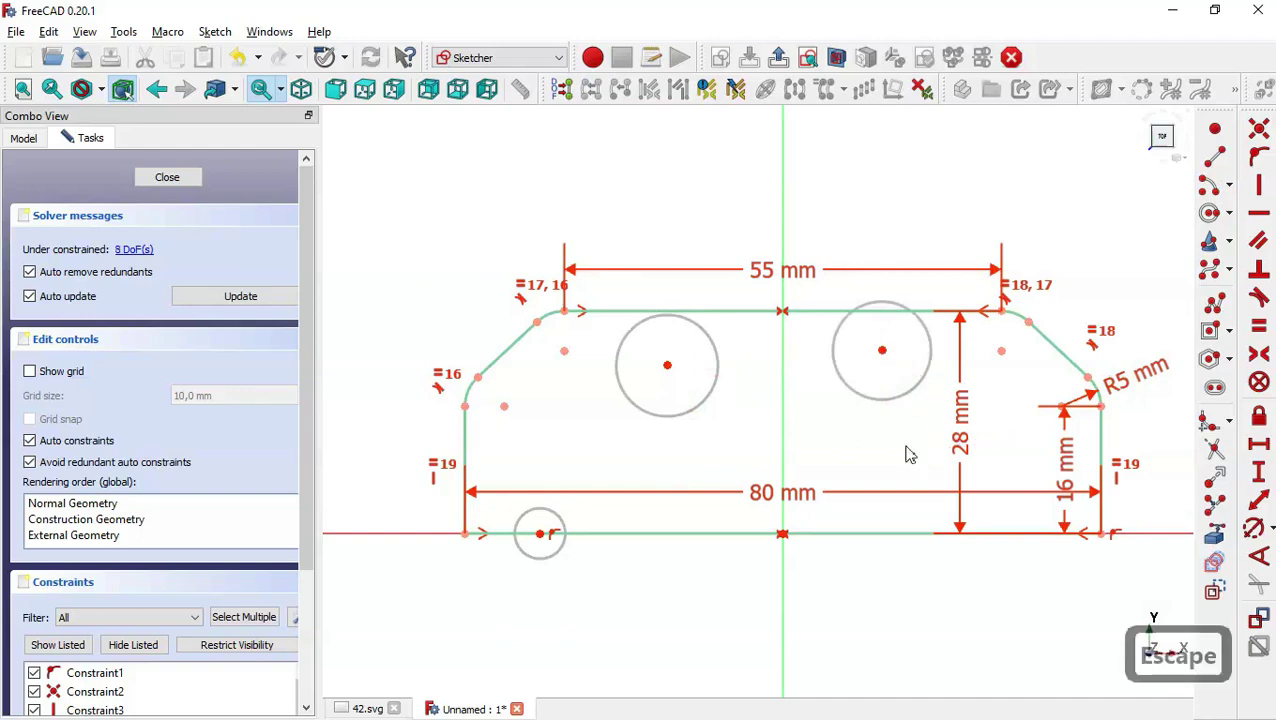
Step: Make the three circles equal and give them a 5 mm diameter
click(904, 396)
click(697, 413)
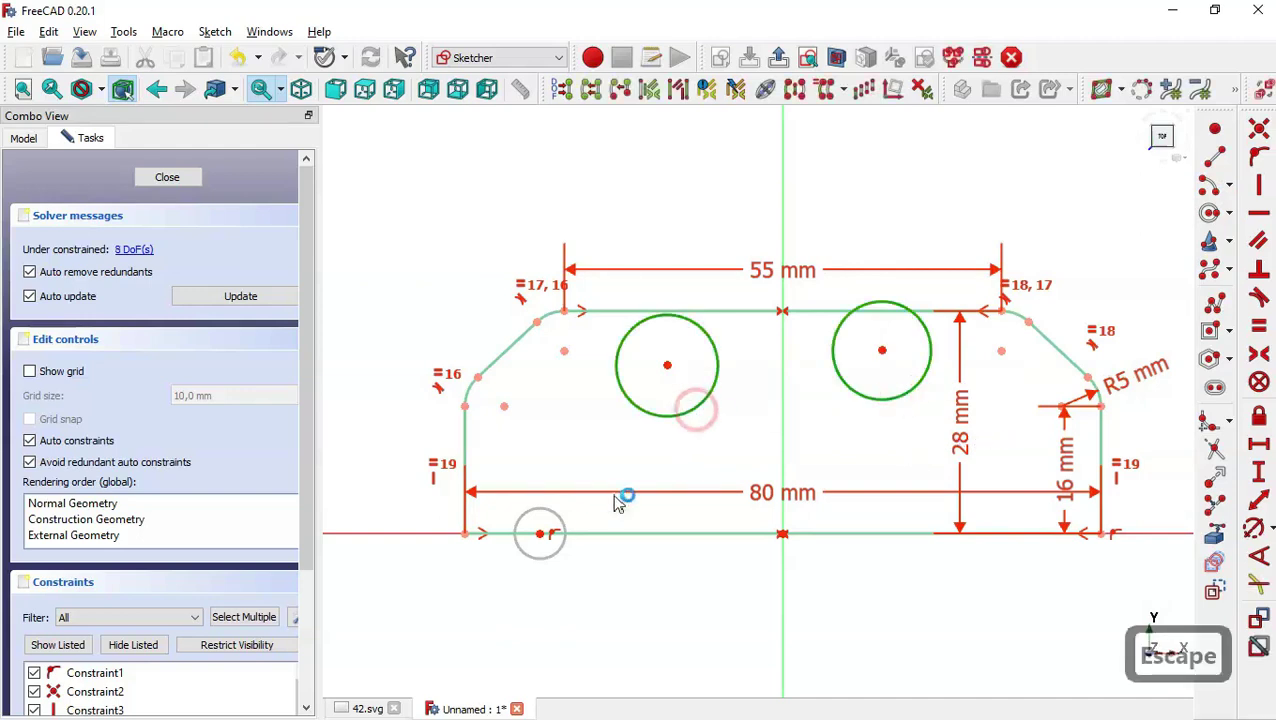
click(565, 530)
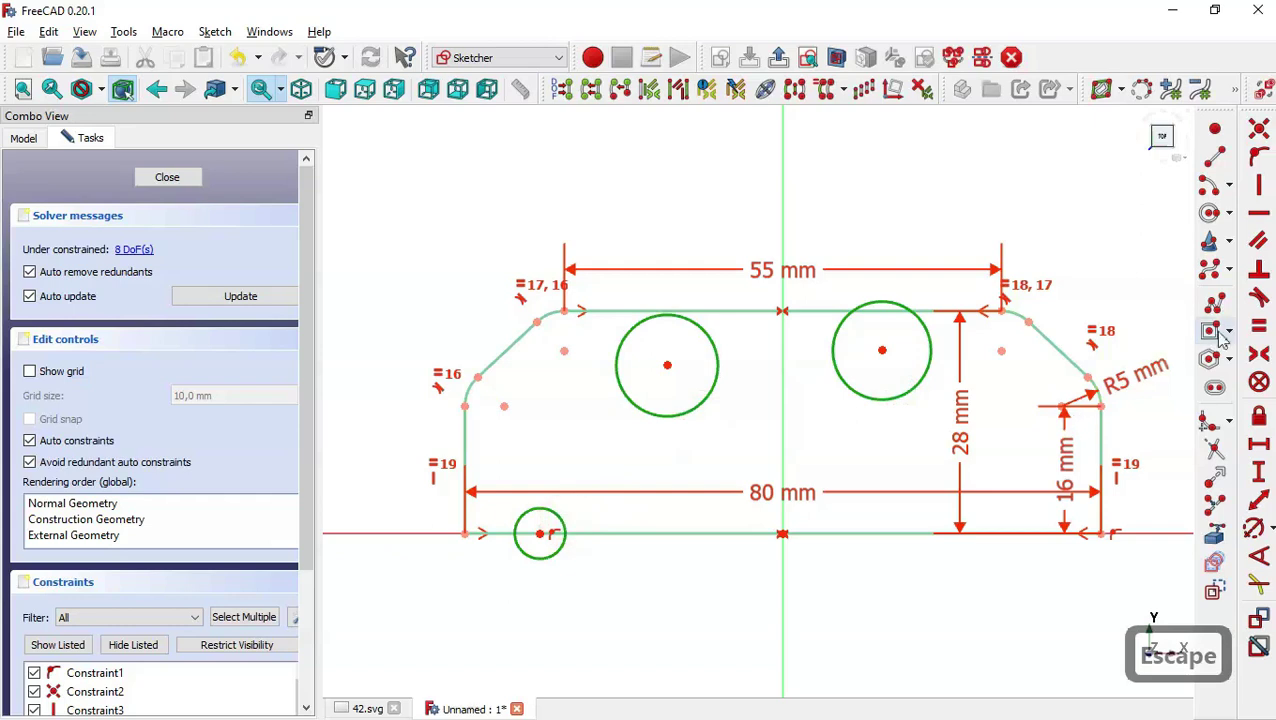
click(1256, 330)
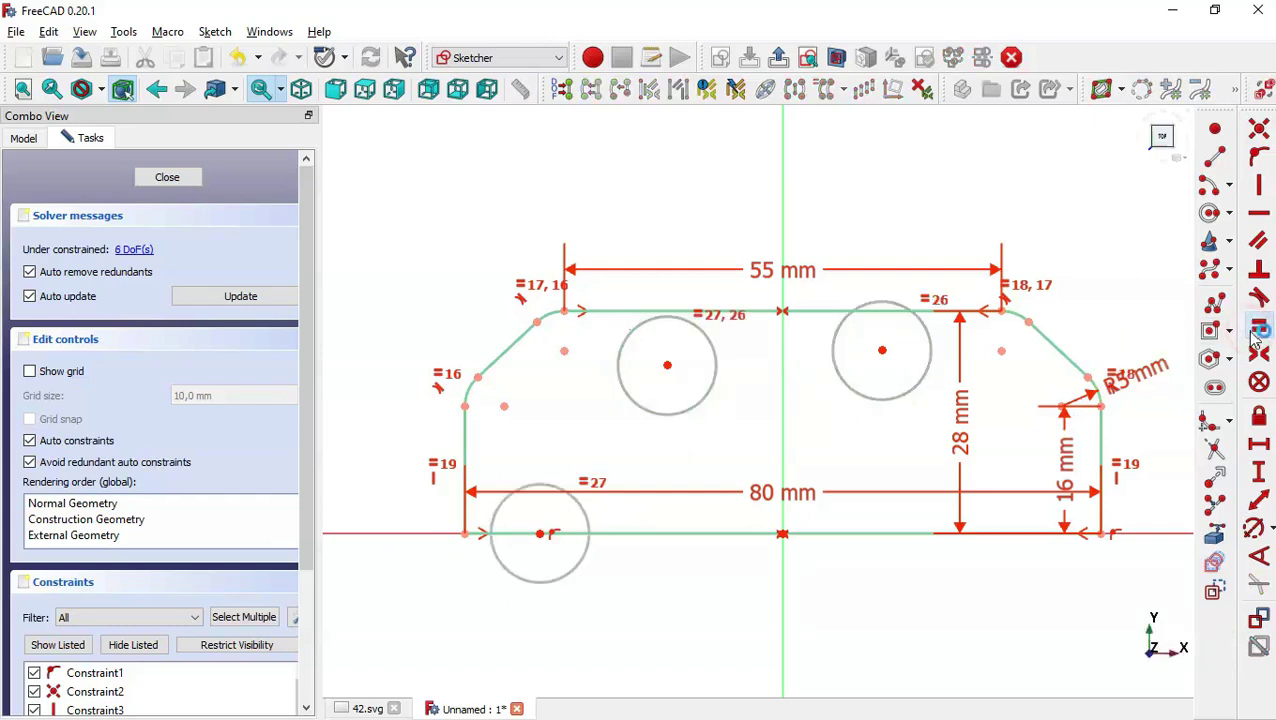
click(1253, 531)
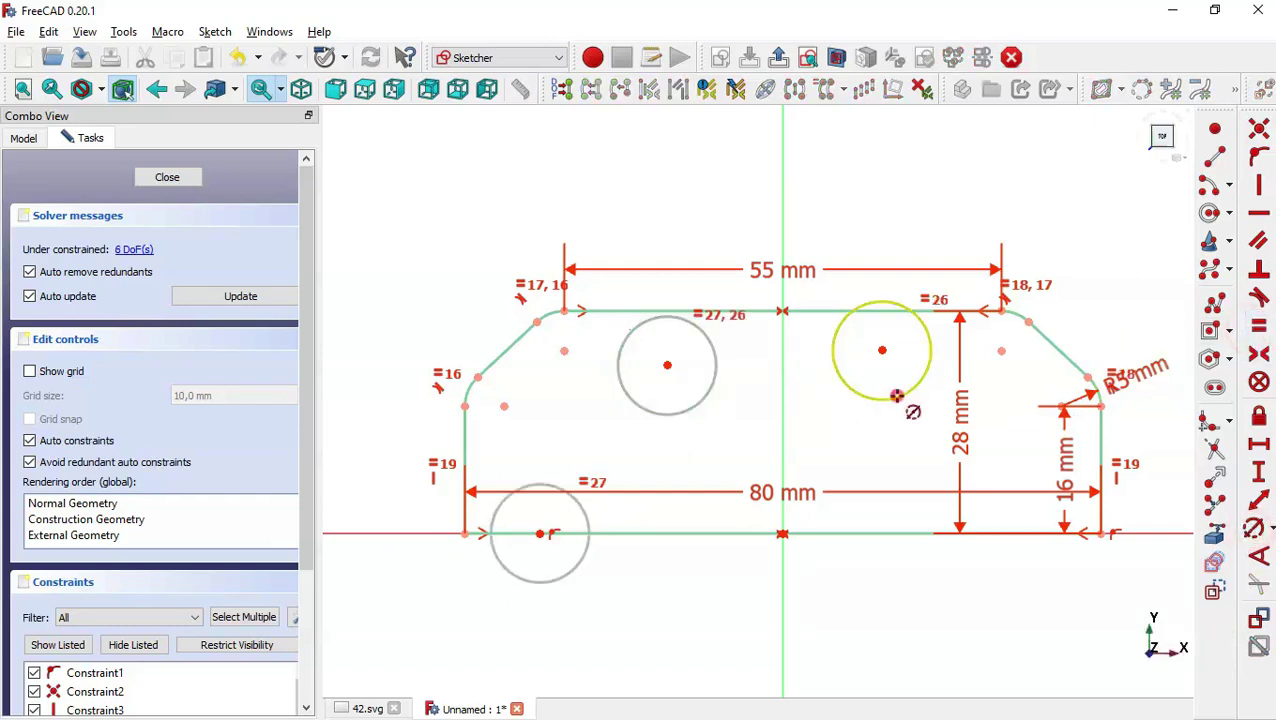
click(897, 397)
key(Return)
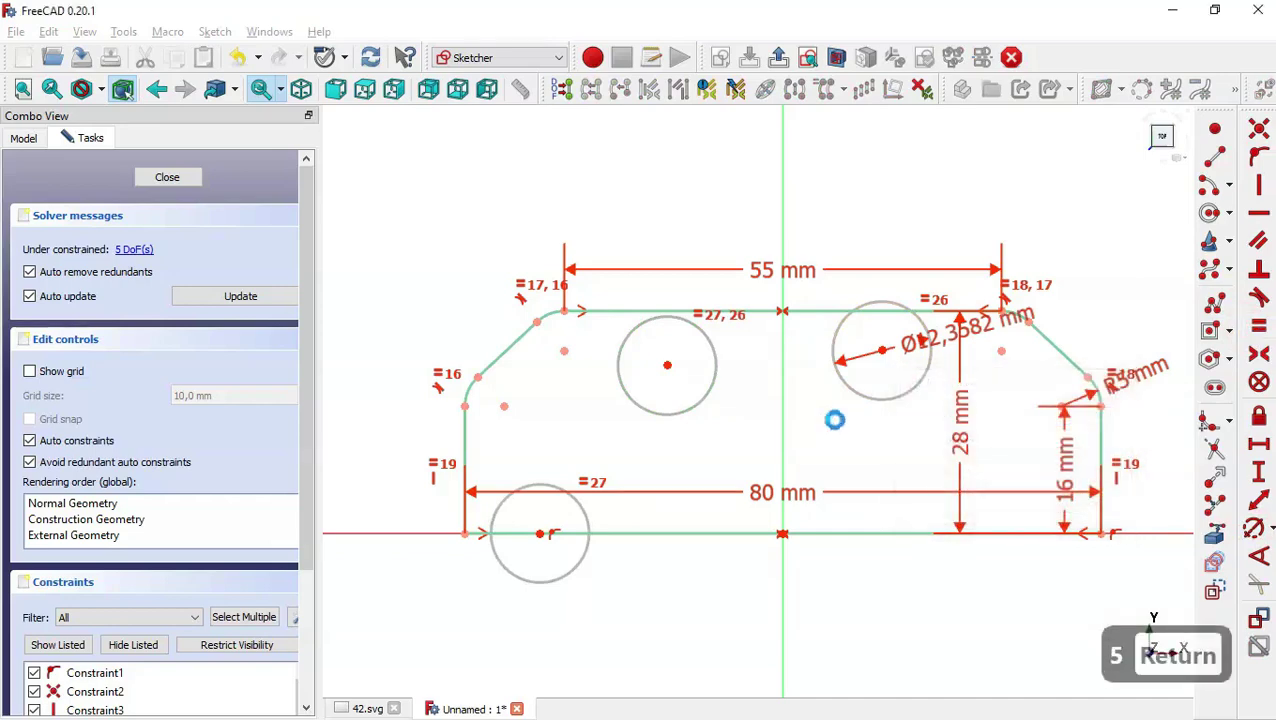
Step: Make the two upper circle centres symmetric about the vertical axis
click(1257, 357)
click(879, 350)
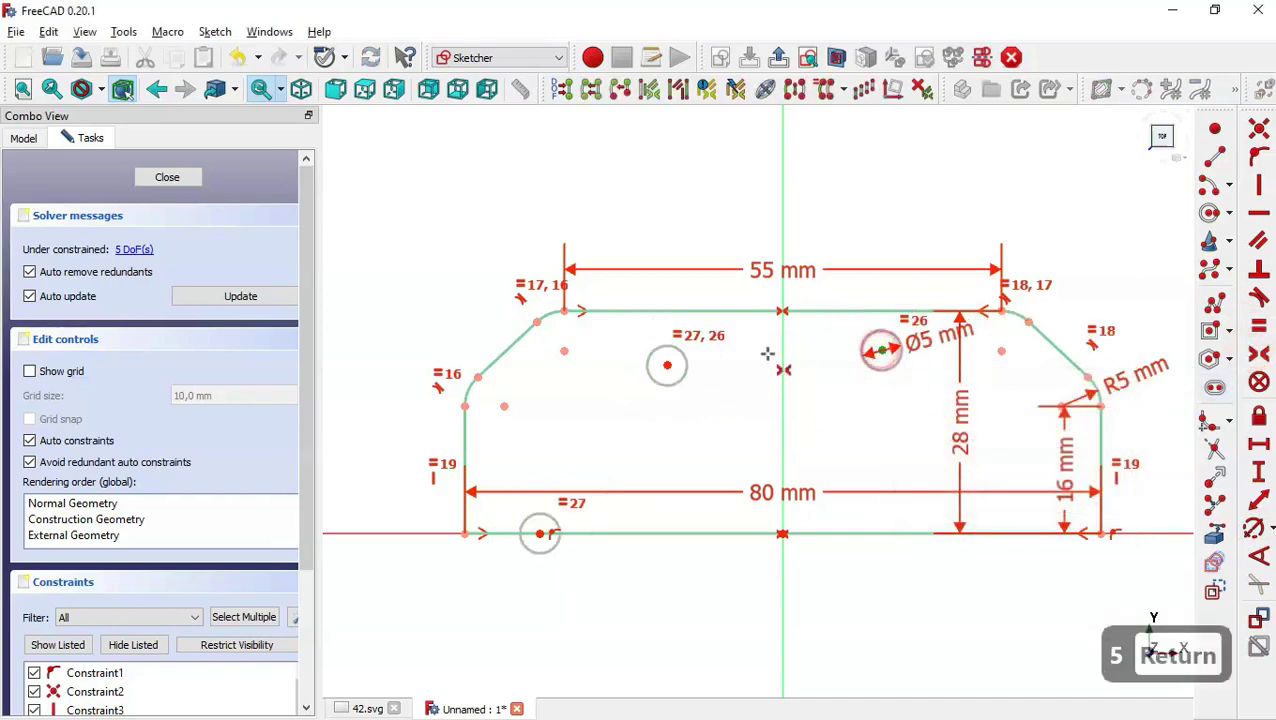
click(666, 364)
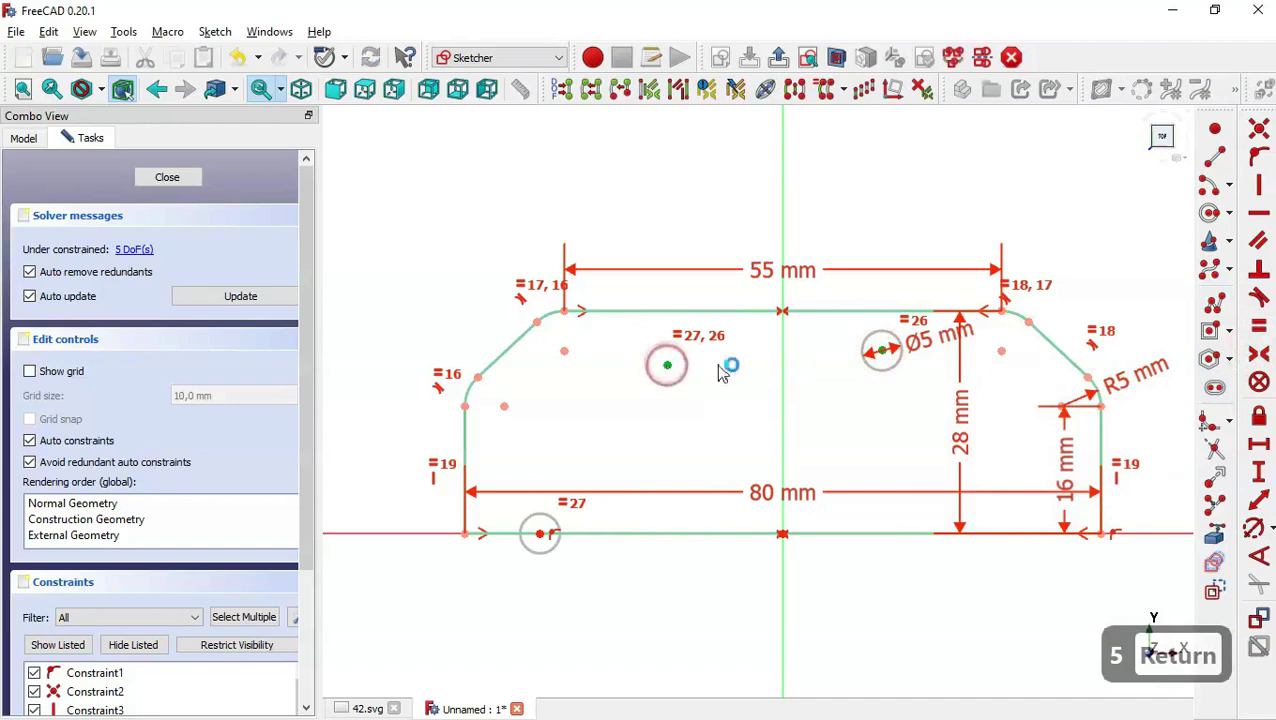
click(784, 372)
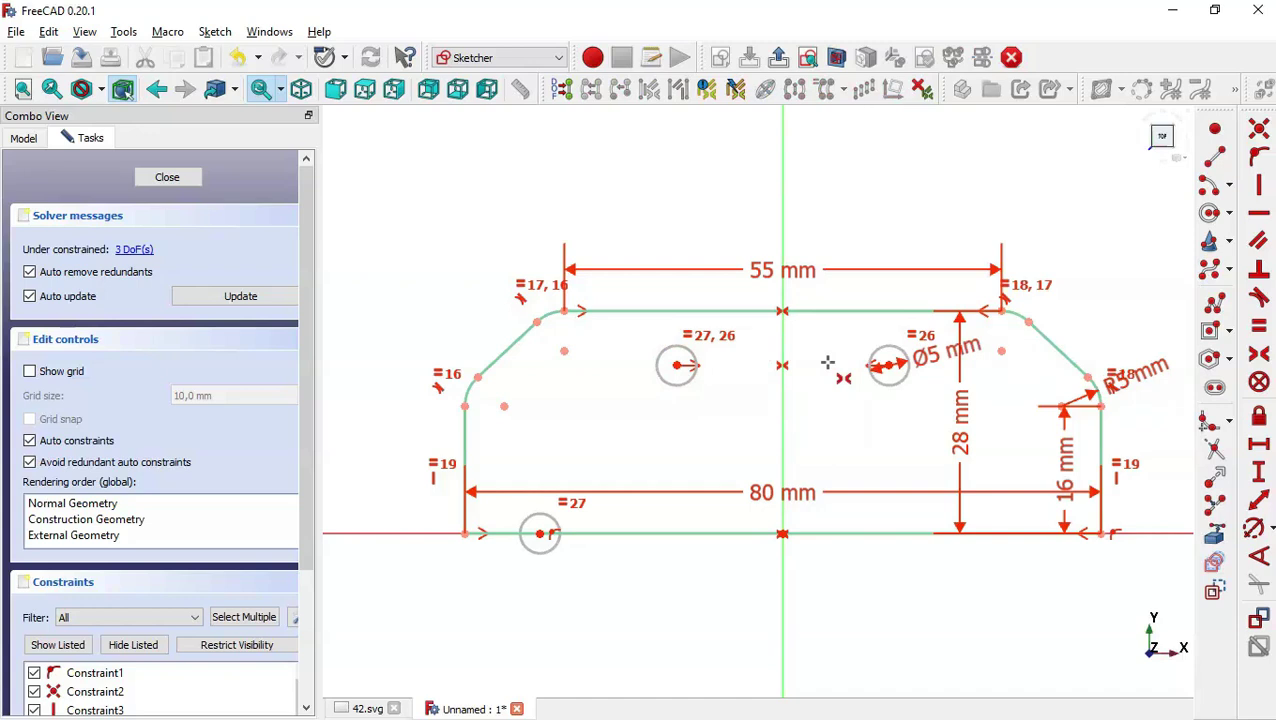
Step: Trim the bottom circle's lower half and the bottom-edge segment beneath the arc
click(1213, 452)
scroll(452, 573, up, 2)
right_click(596, 543)
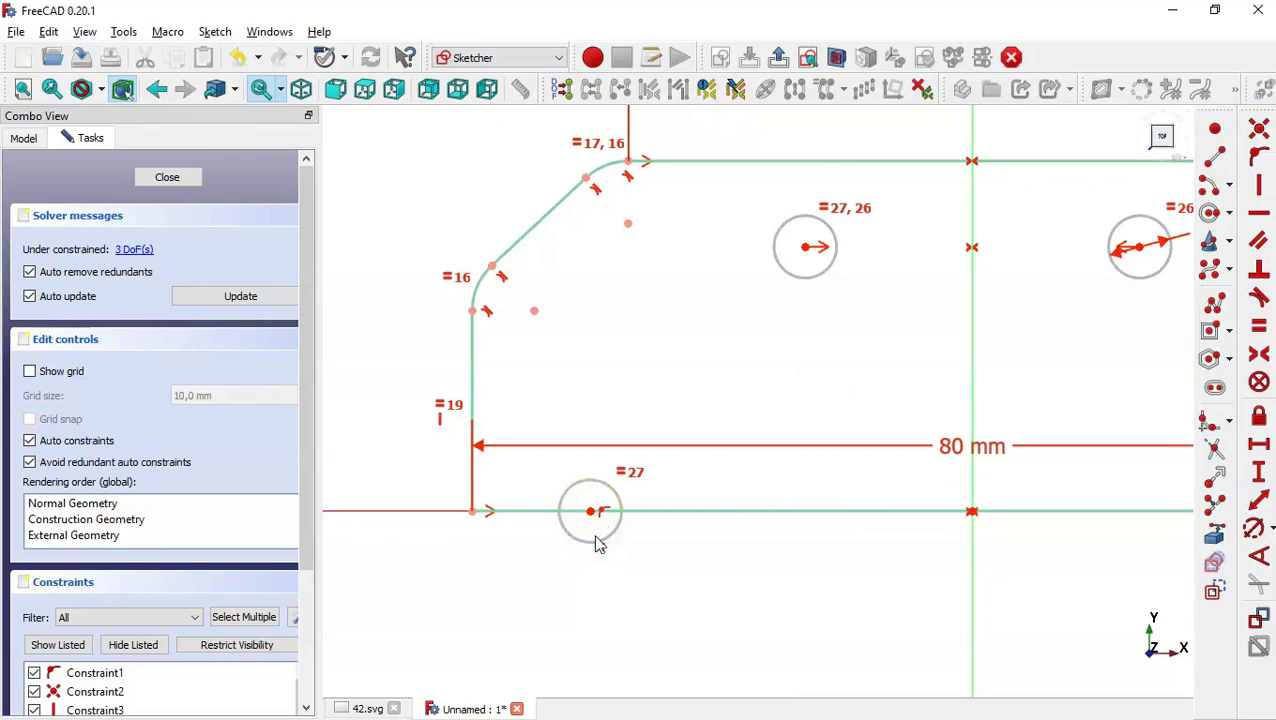
click(1214, 450)
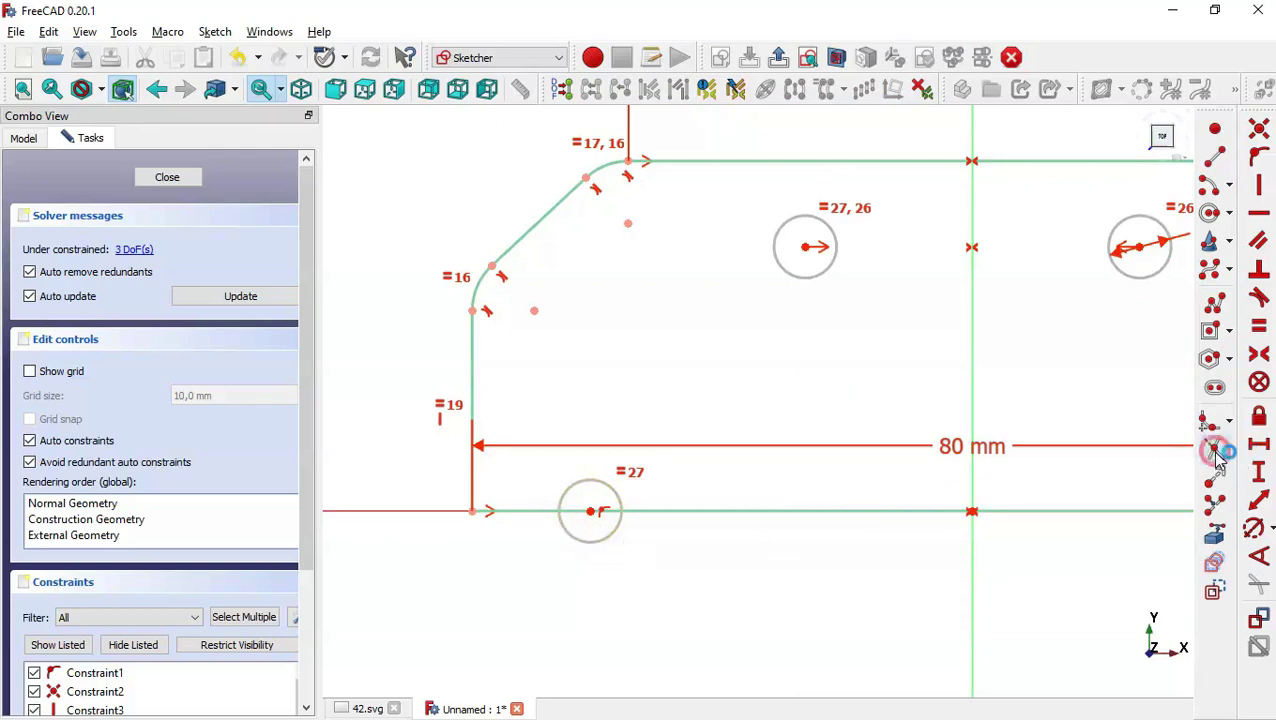
click(586, 542)
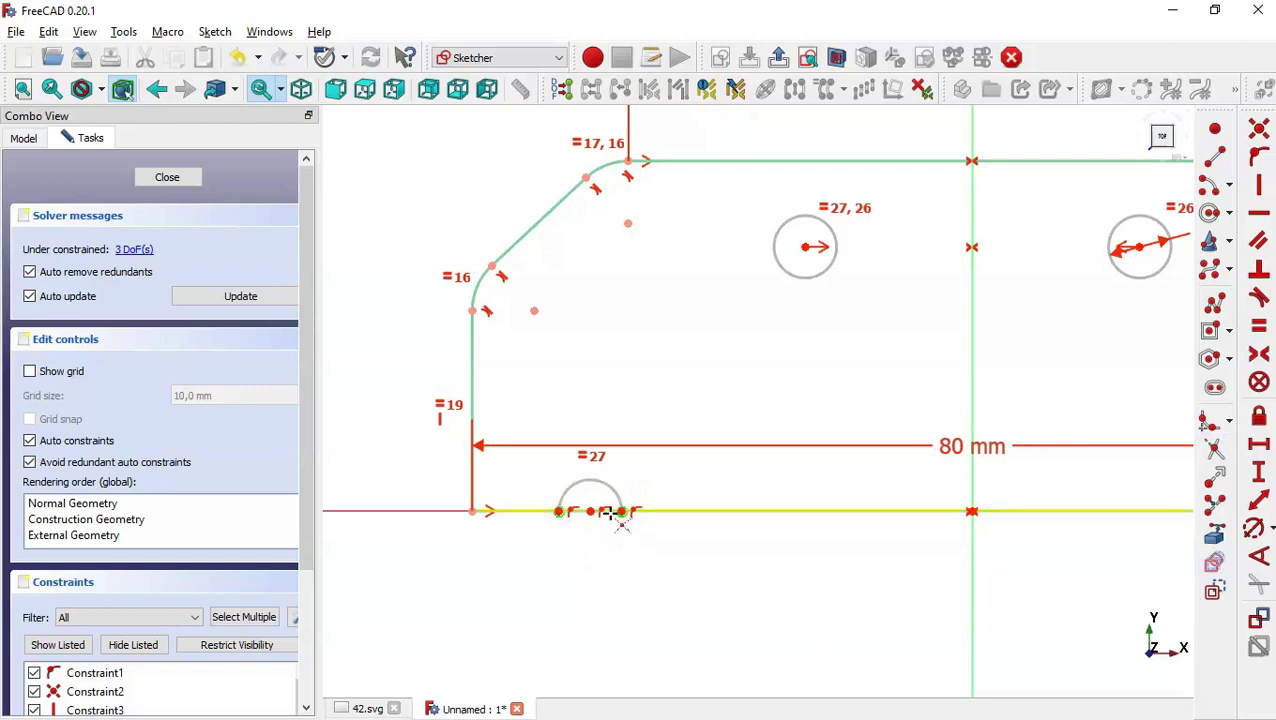
click(610, 511)
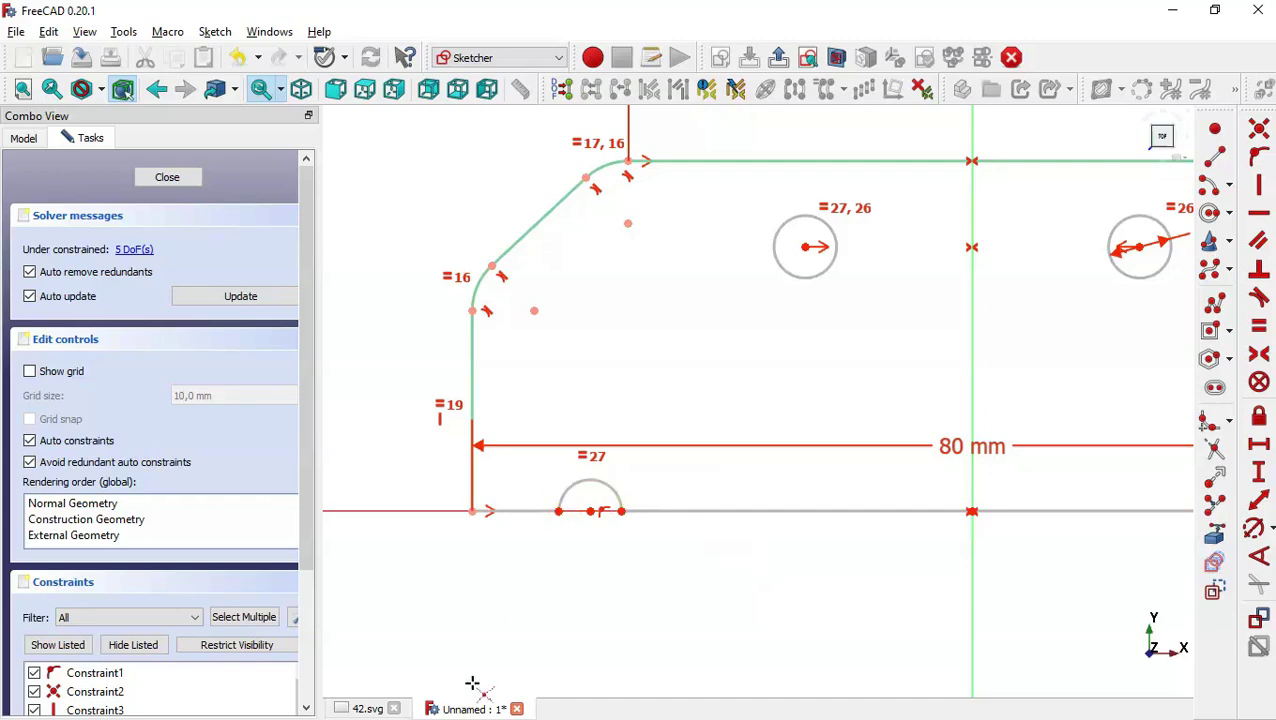
Step: Check the plate's bottom dimensions on the 42.svg reference drawing
click(366, 708)
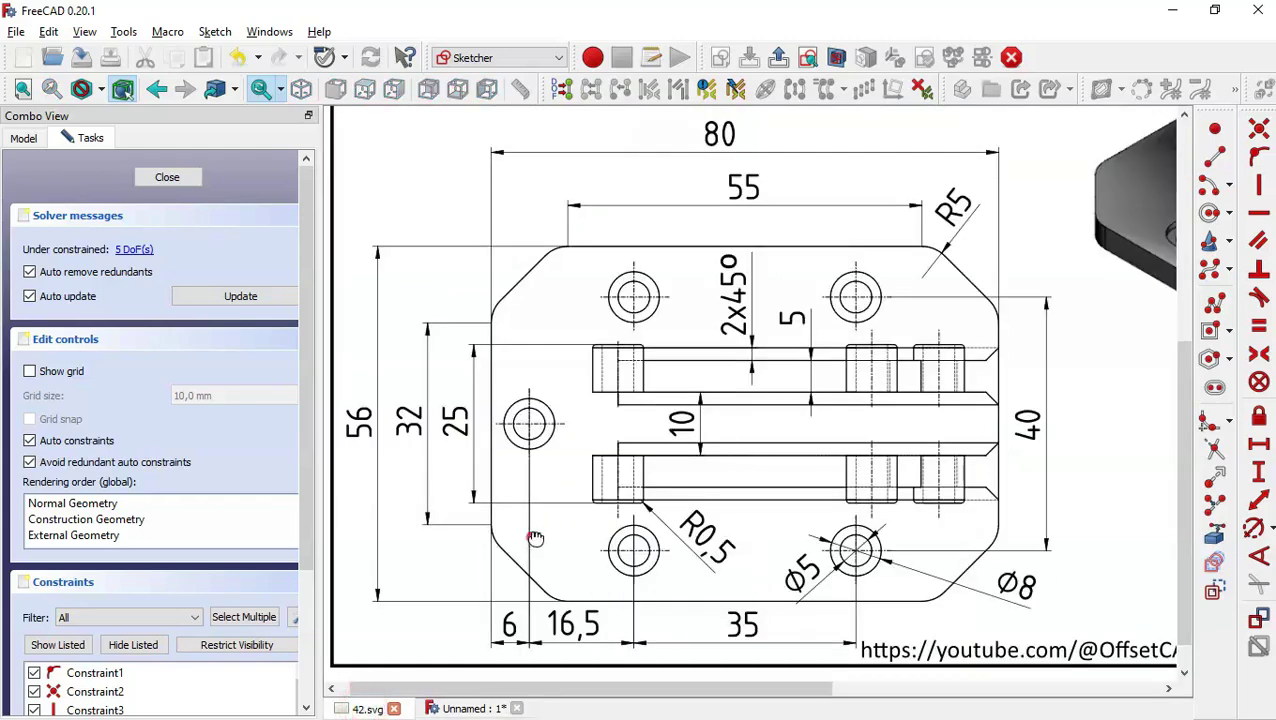
drag(532, 538, 622, 529)
drag(638, 646, 629, 552)
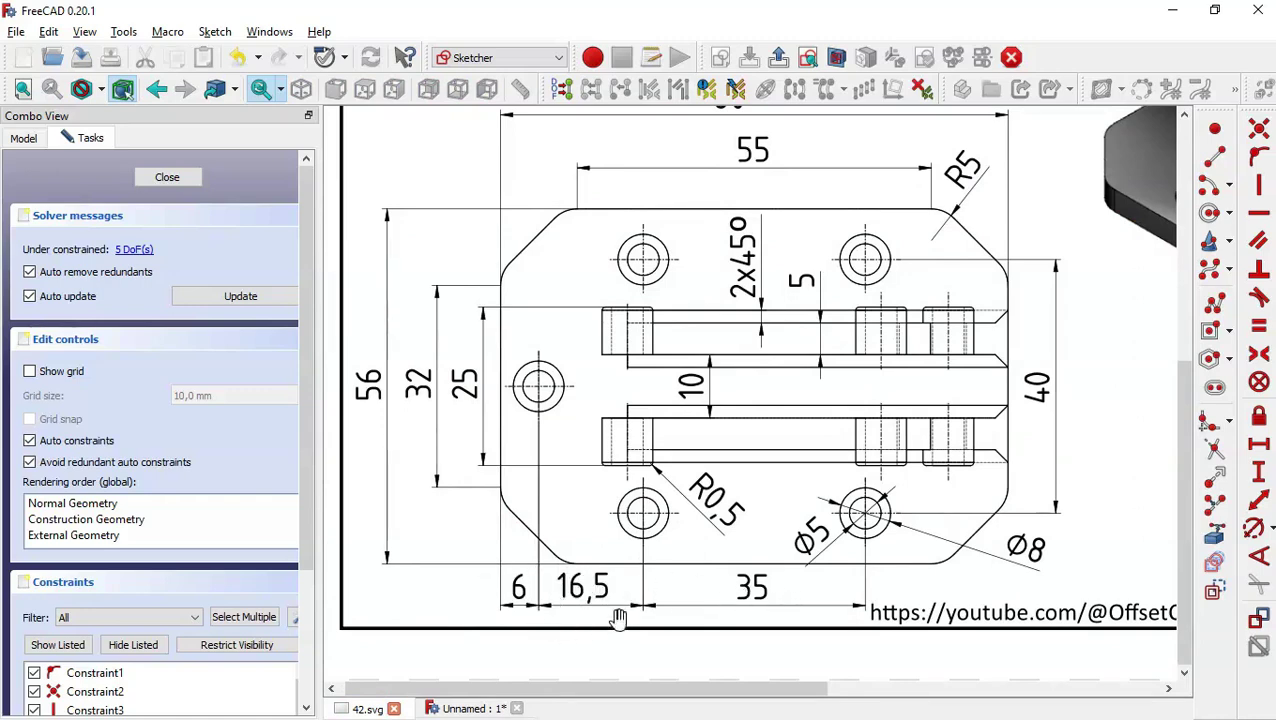
click(466, 708)
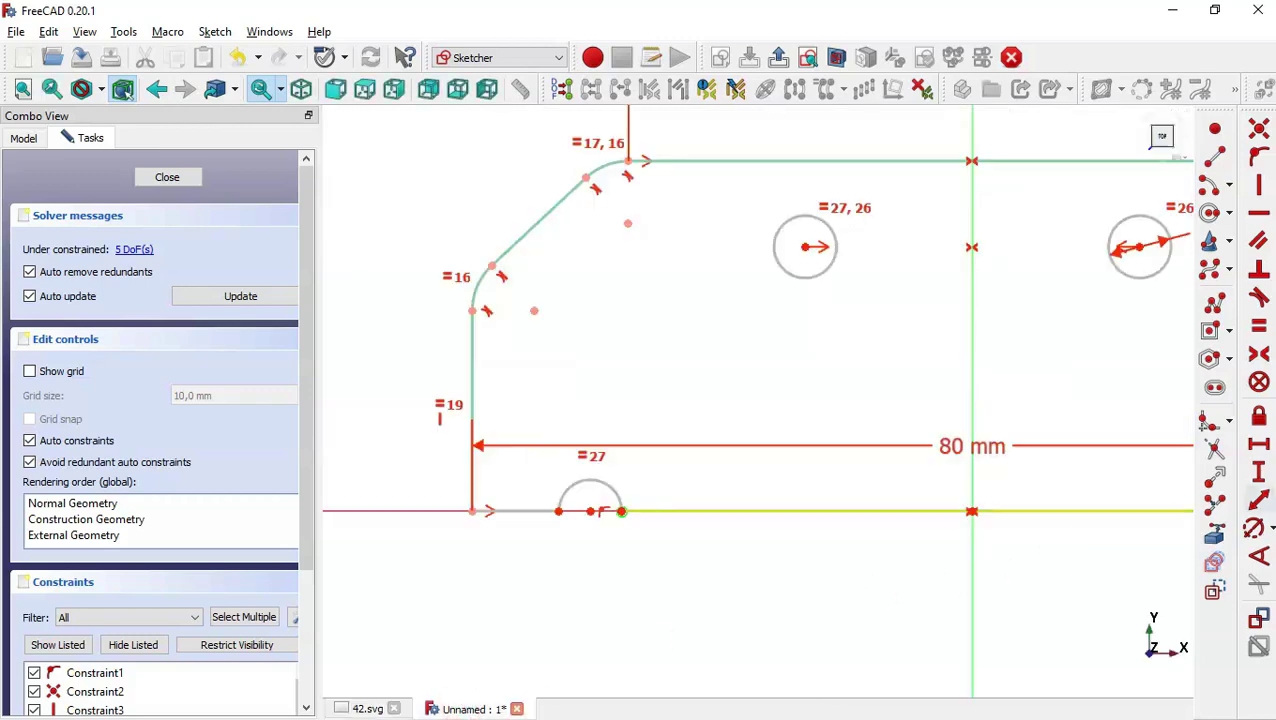
Step: Place the arc centre 6 mm horizontally from the plate's bottom-left corner
click(1261, 452)
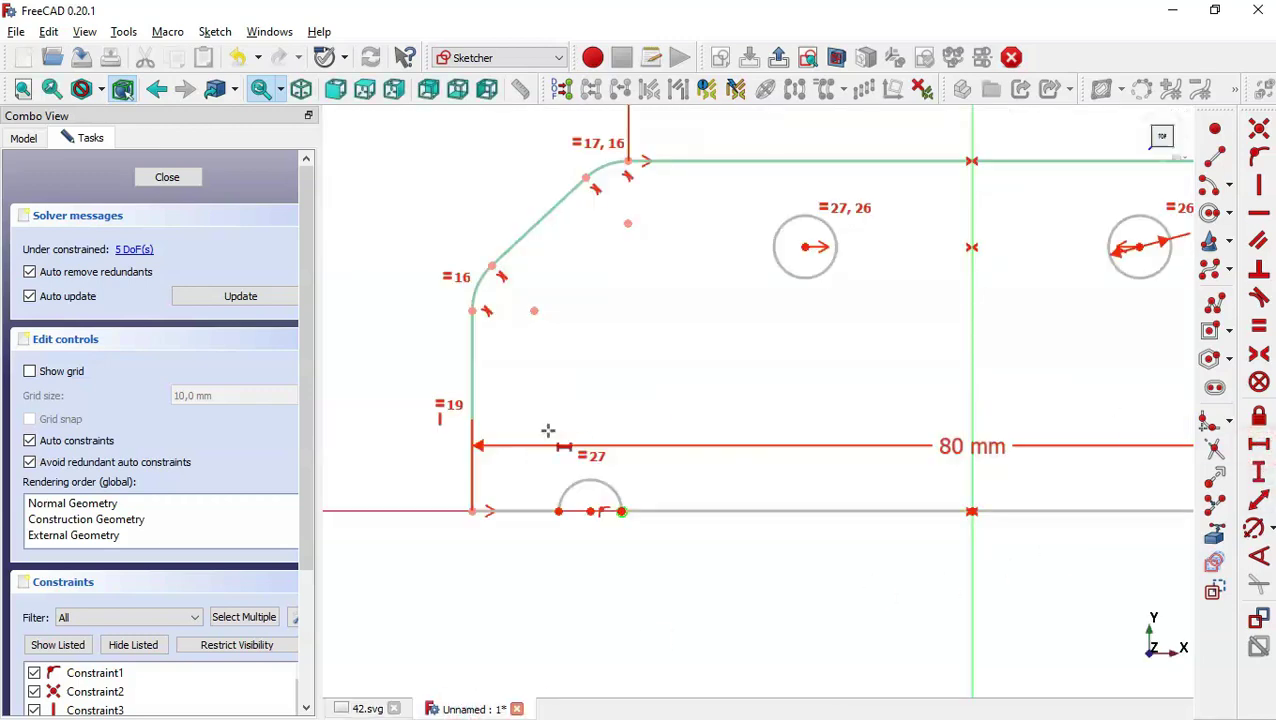
click(590, 511)
click(473, 512)
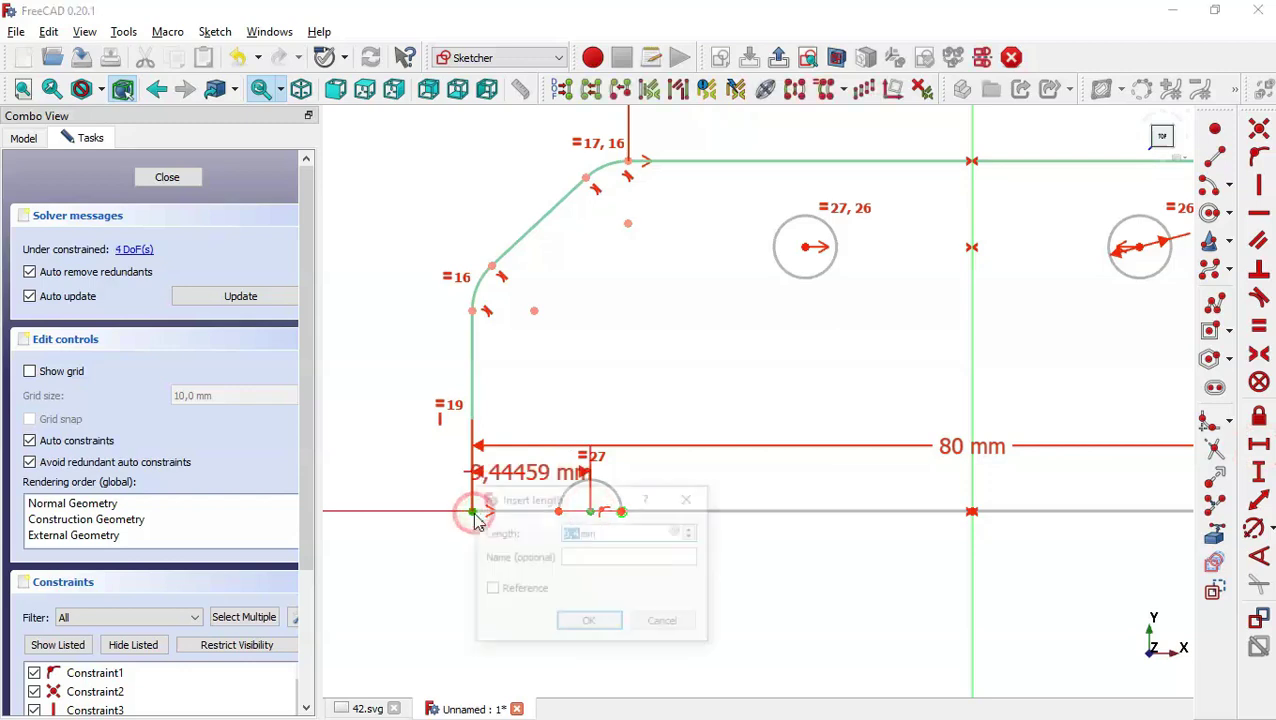
text(6)
key(Return)
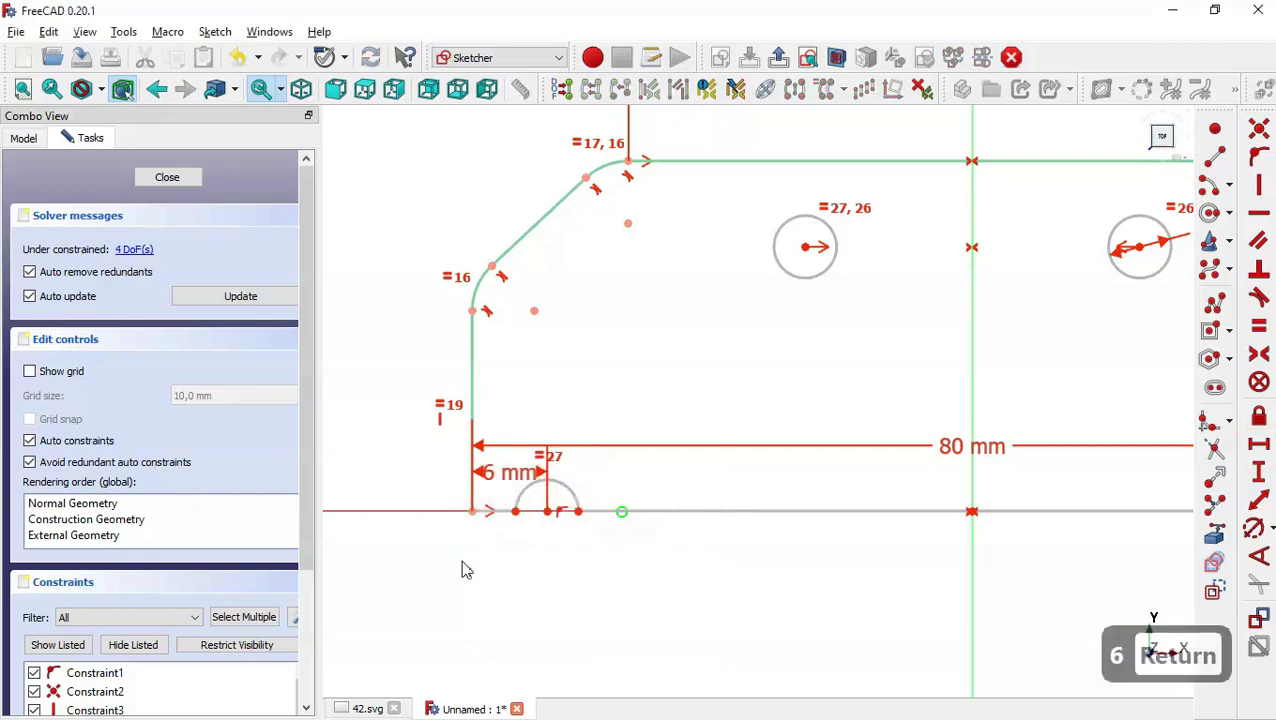
scroll(620, 585, down, 1)
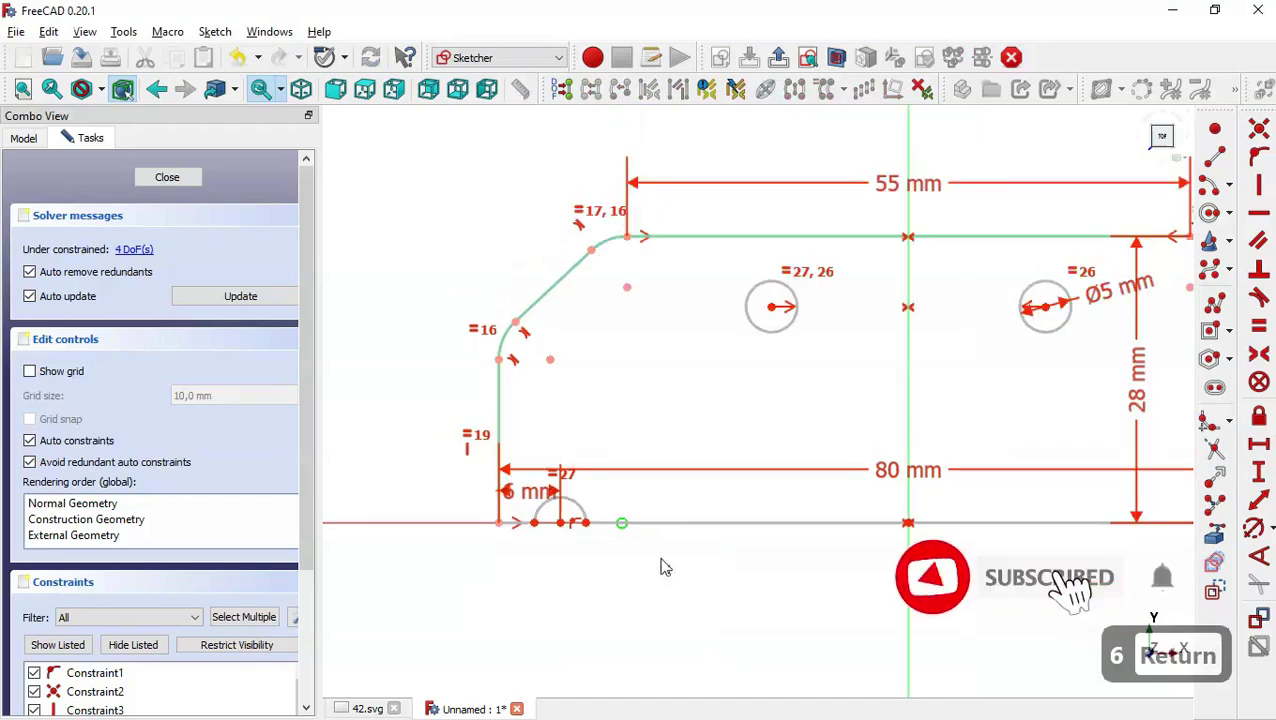
Step: Space the two upper hole centres 35 mm apart
click(772, 307)
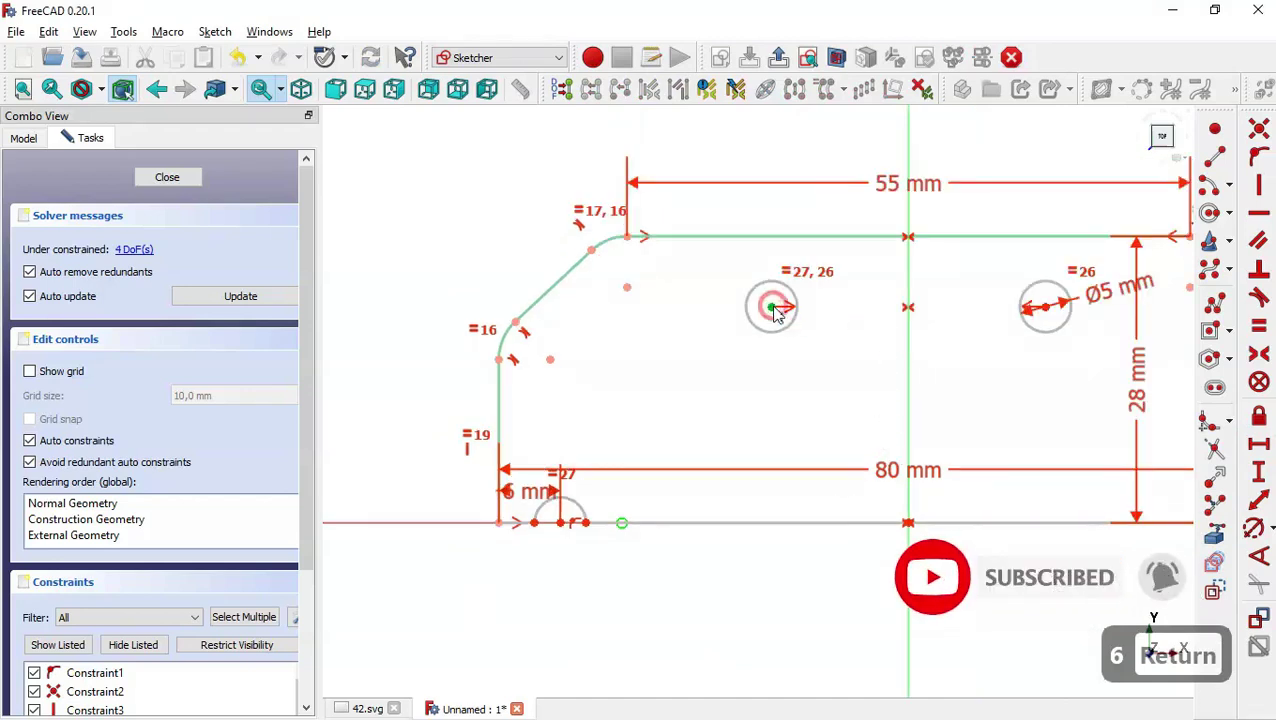
click(1047, 307)
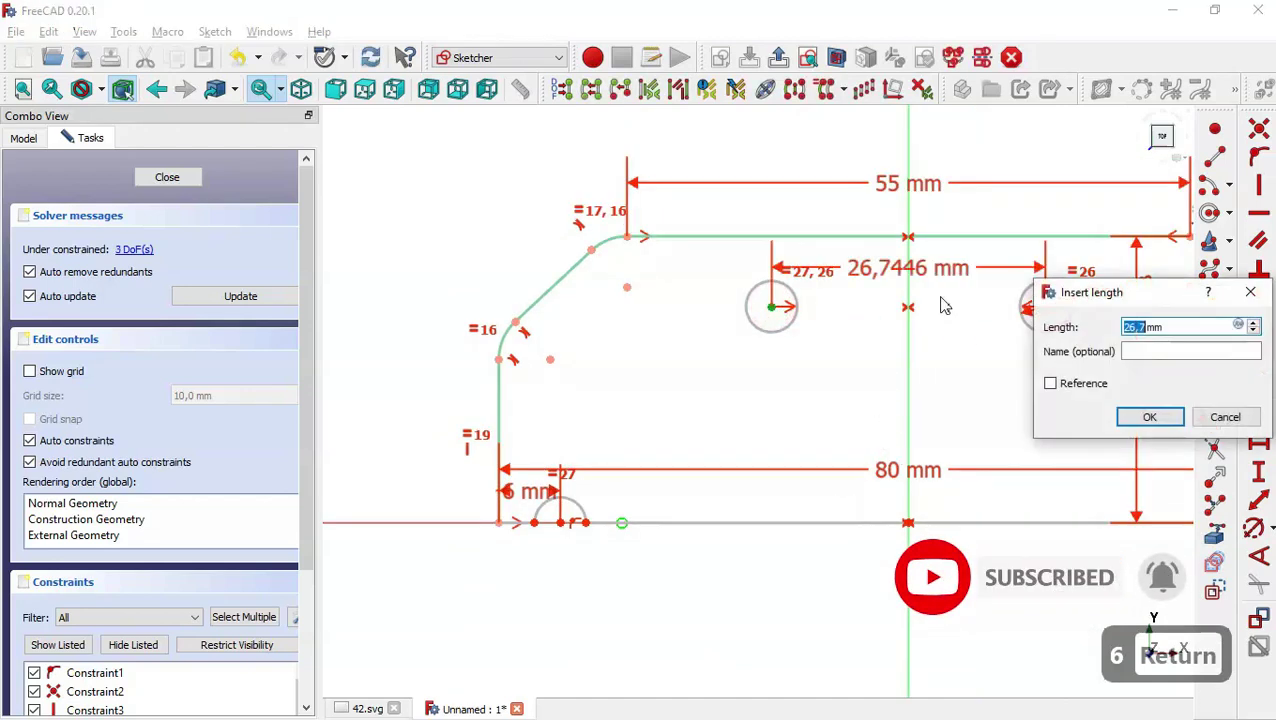
text(35)
key(Return)
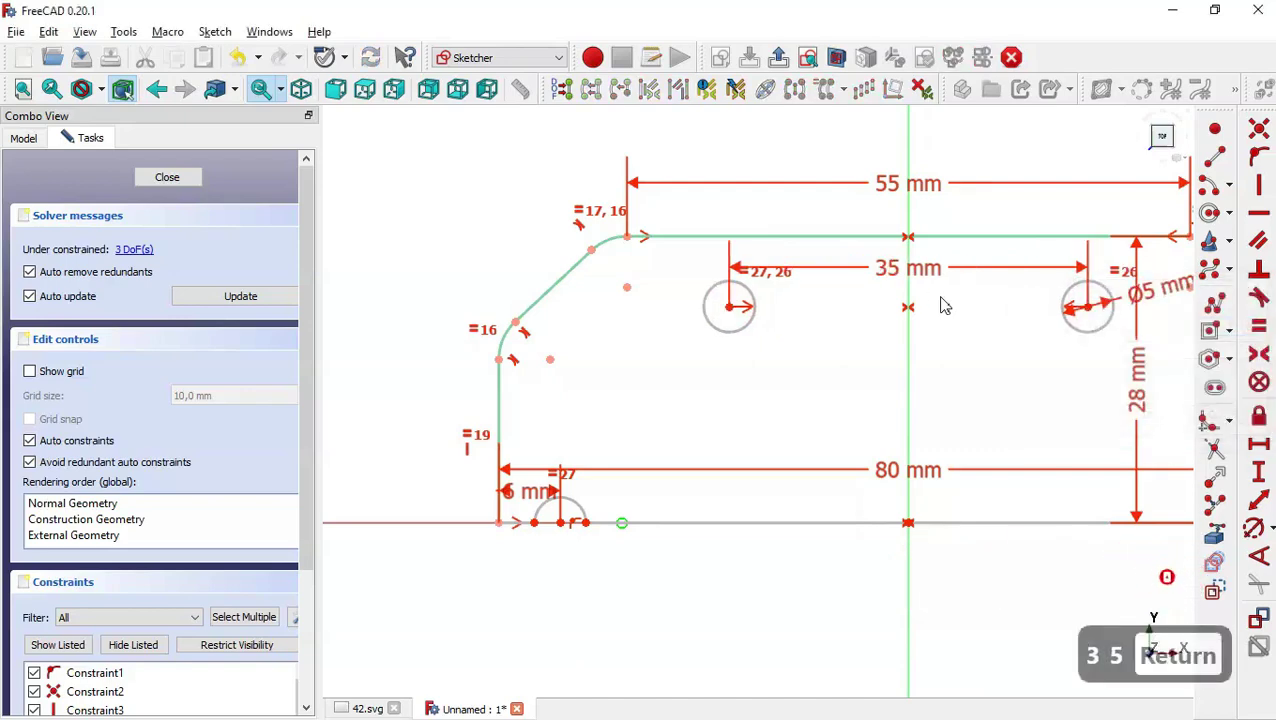
Step: Discard a trial 16,5 mm hole-to-arc distance and recheck the 42.svg drawing
click(729, 307)
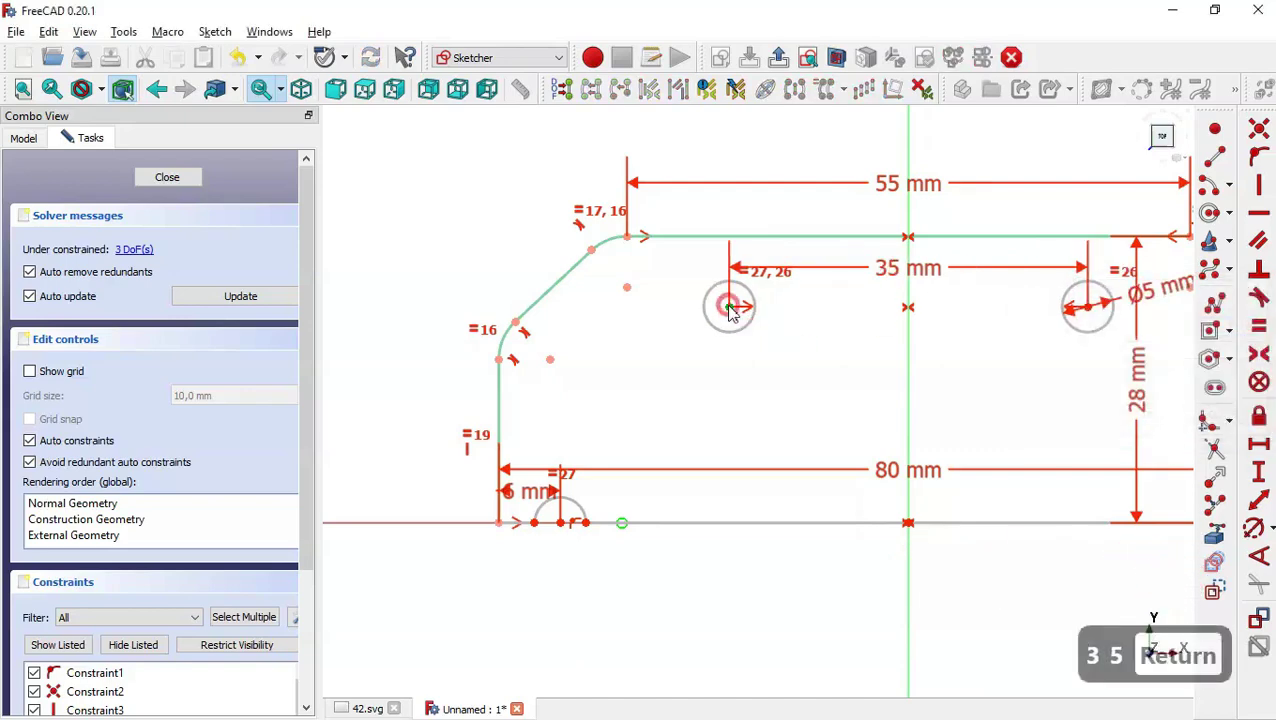
click(561, 522)
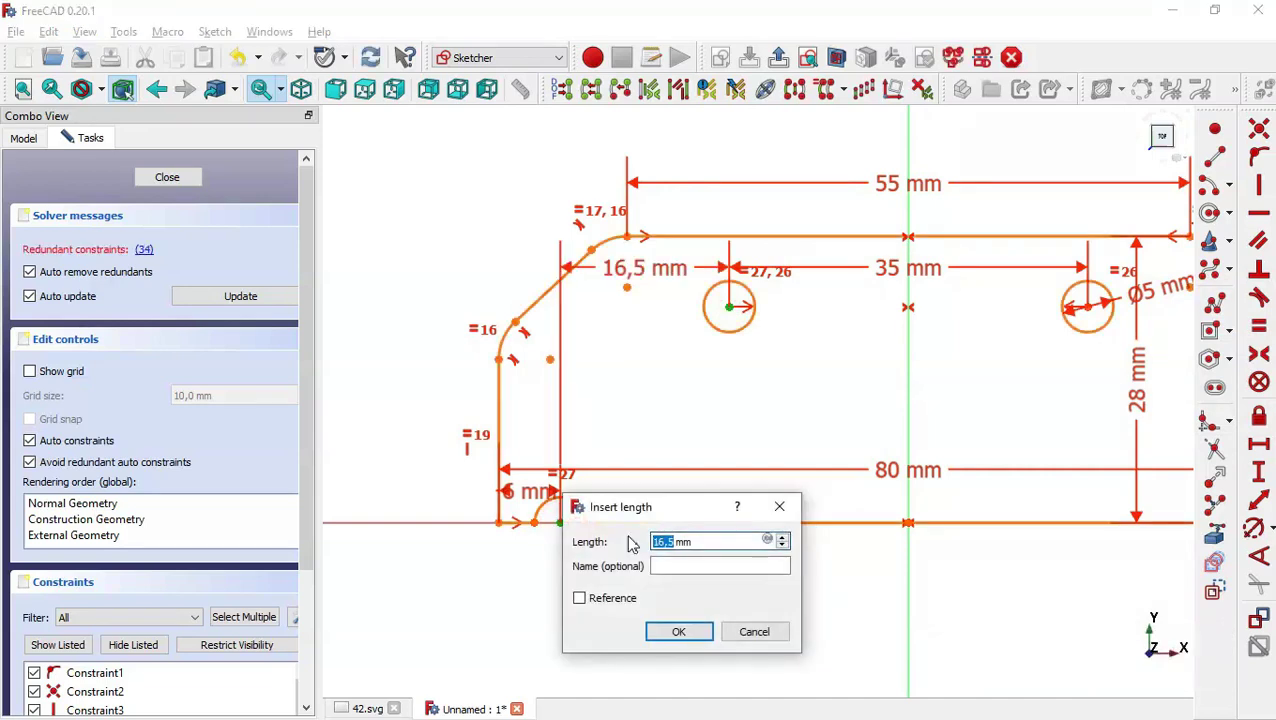
click(778, 507)
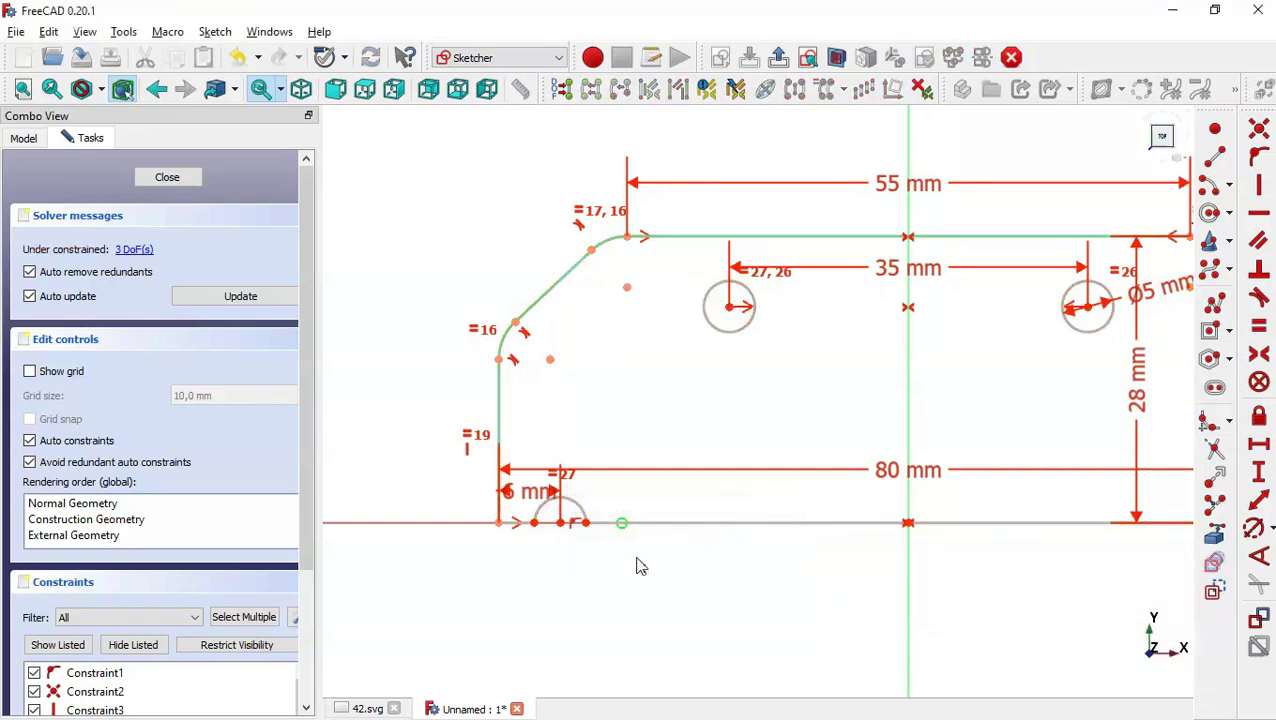
key(Escape)
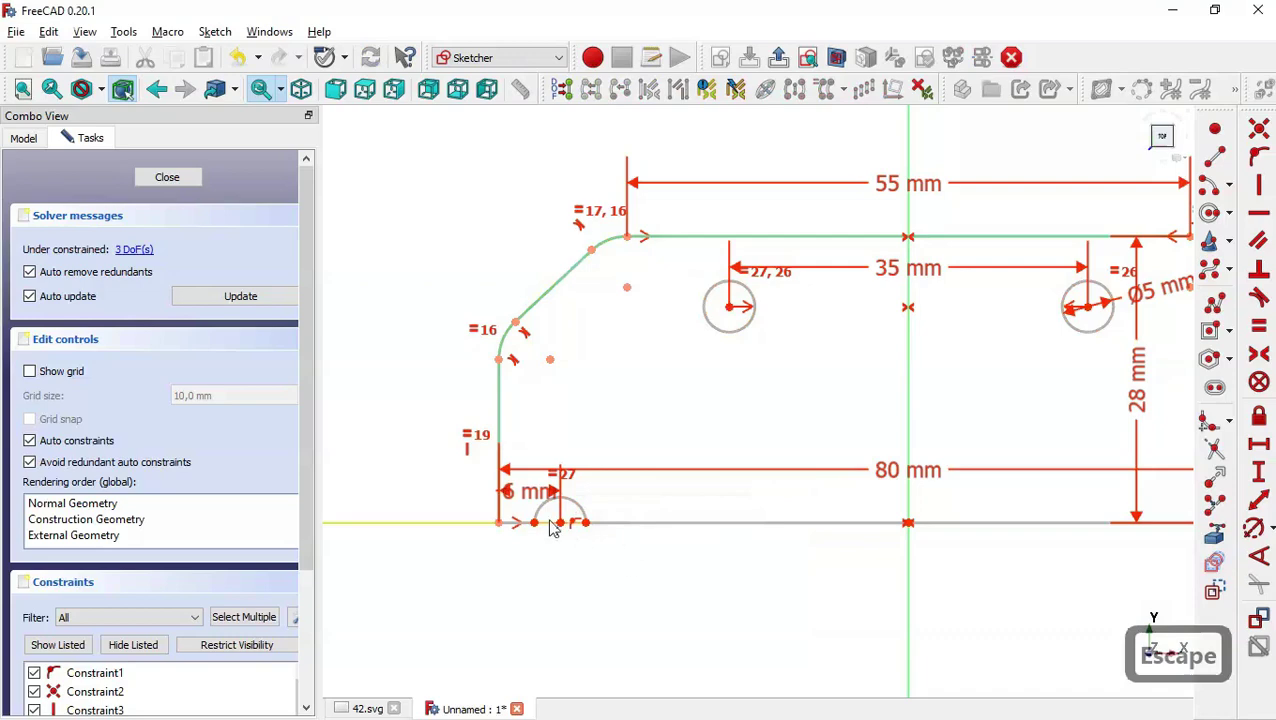
scroll(793, 557, down, 3)
scroll(793, 557, up, 2)
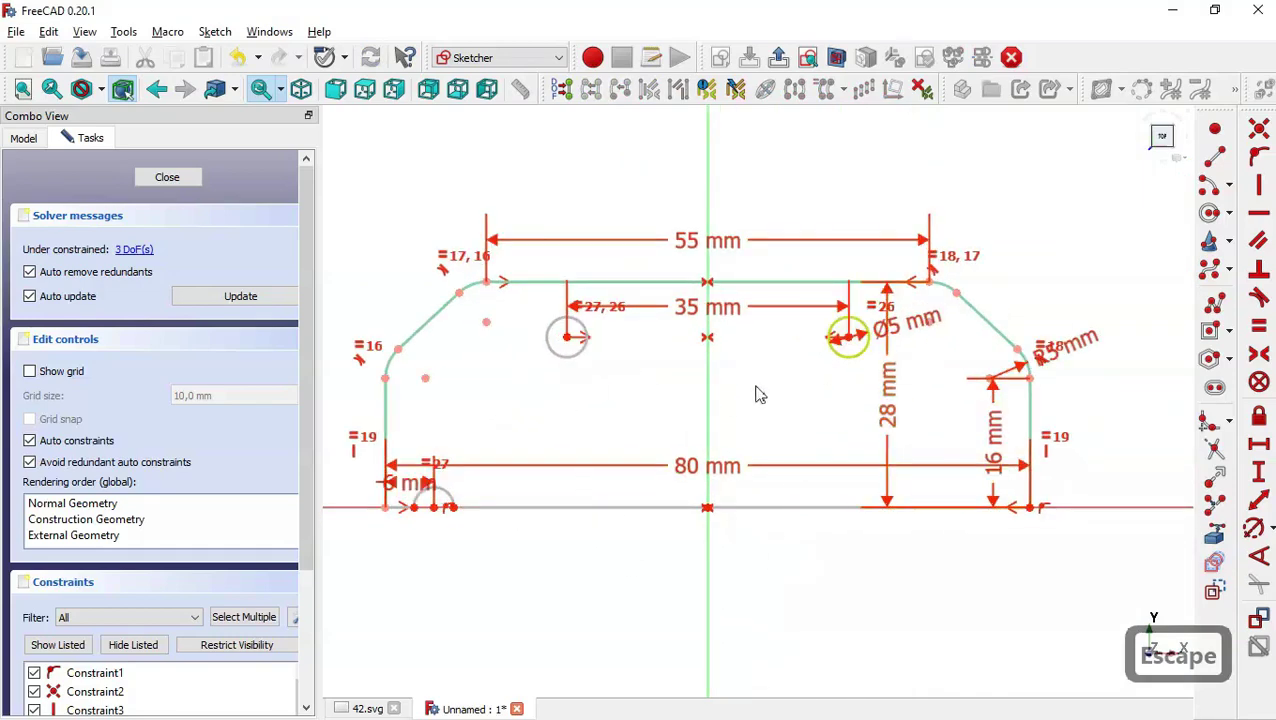
click(367, 708)
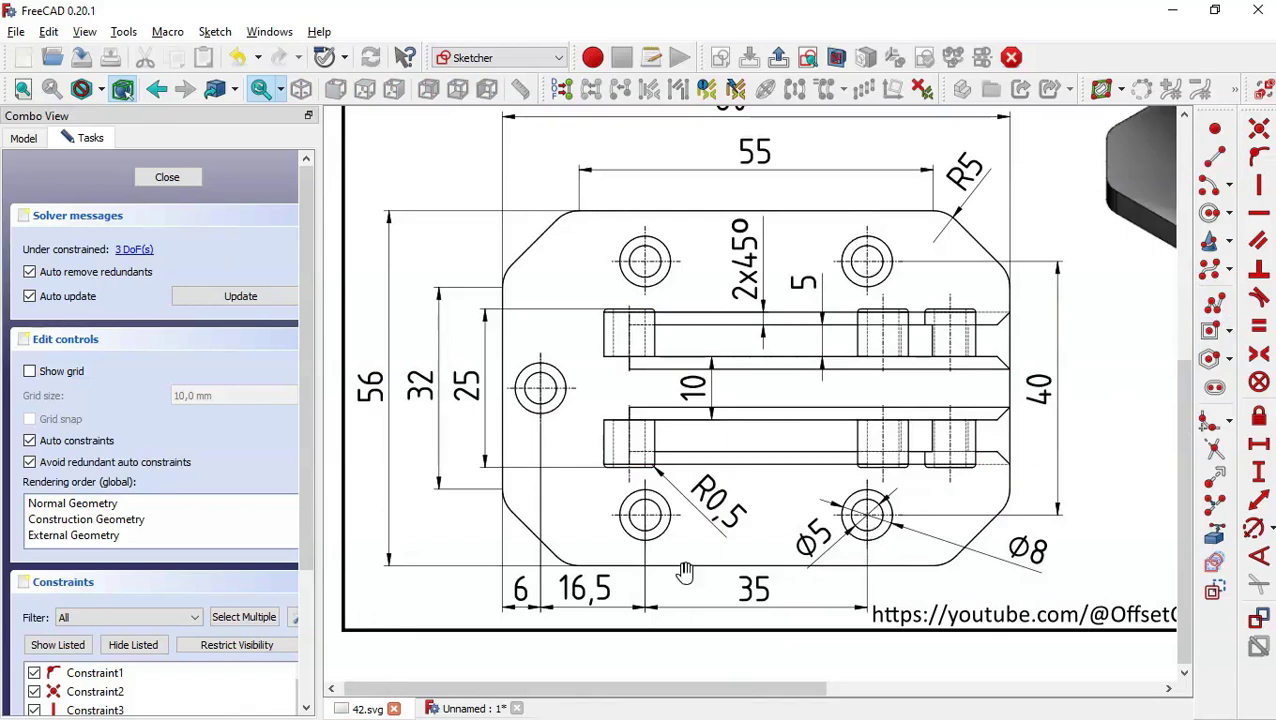
click(462, 708)
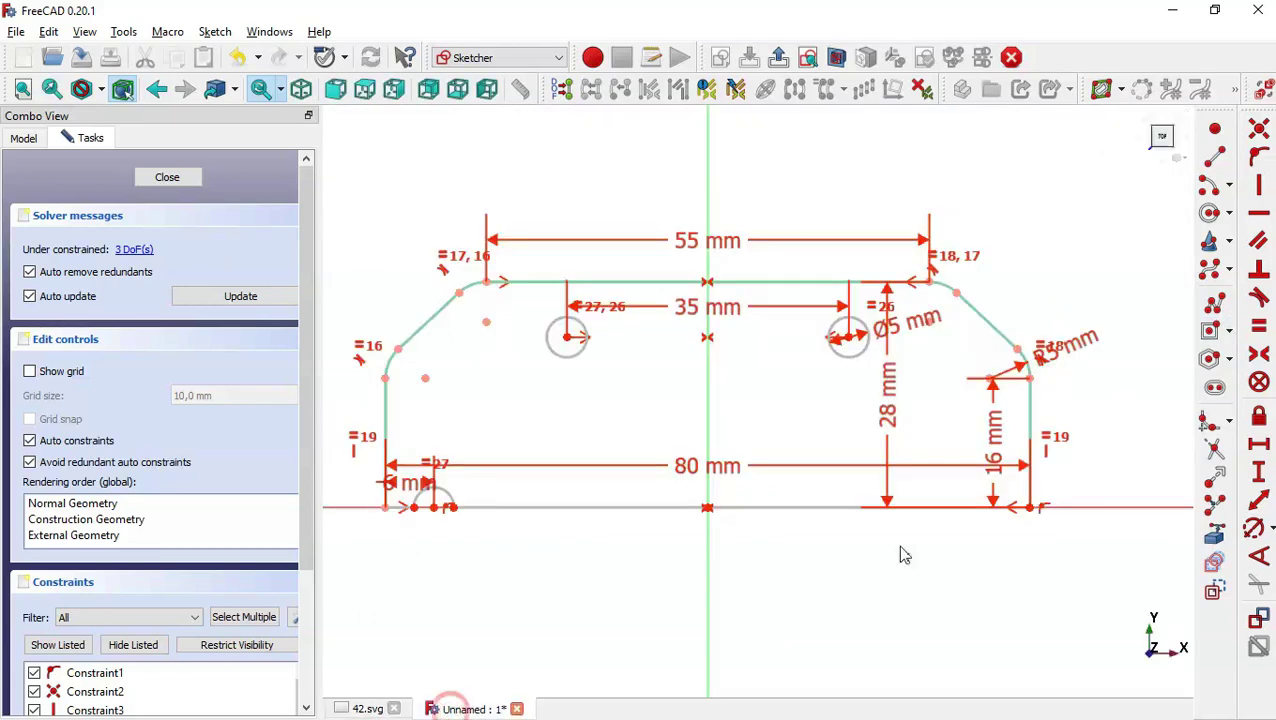
Step: Constrain the right hole's centre 20 mm vertically above the origin
click(1264, 476)
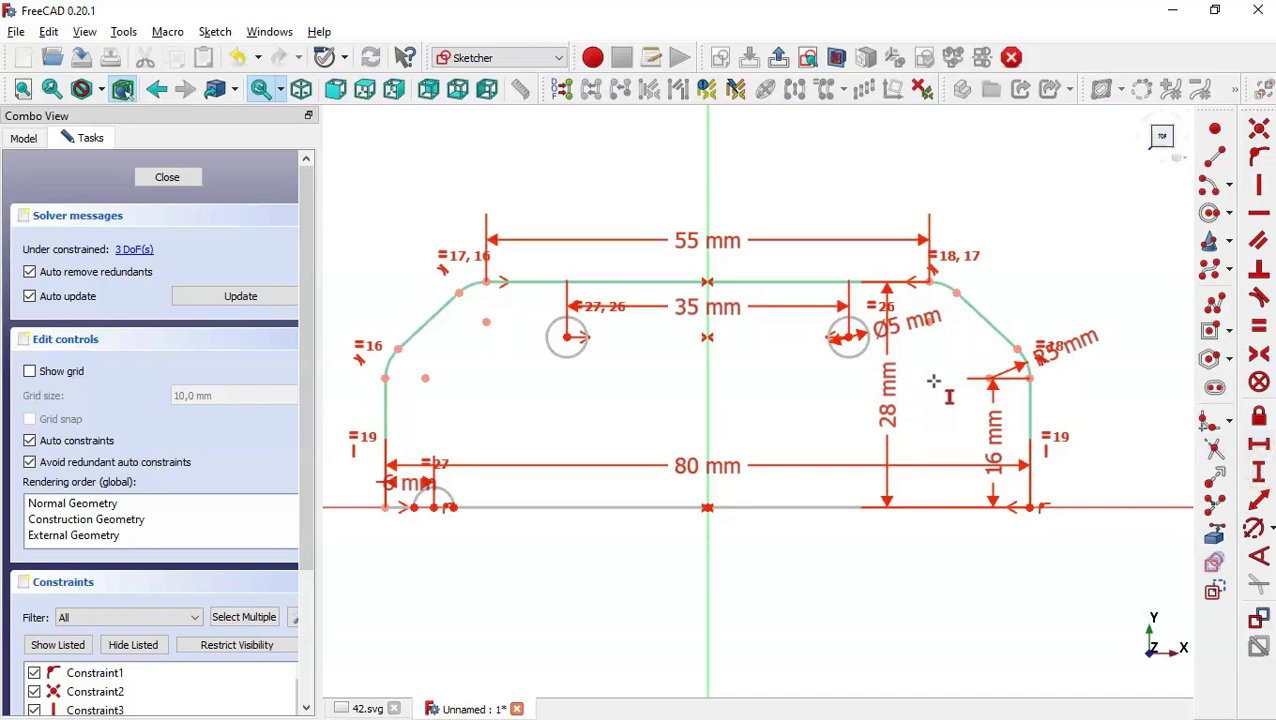
click(848, 338)
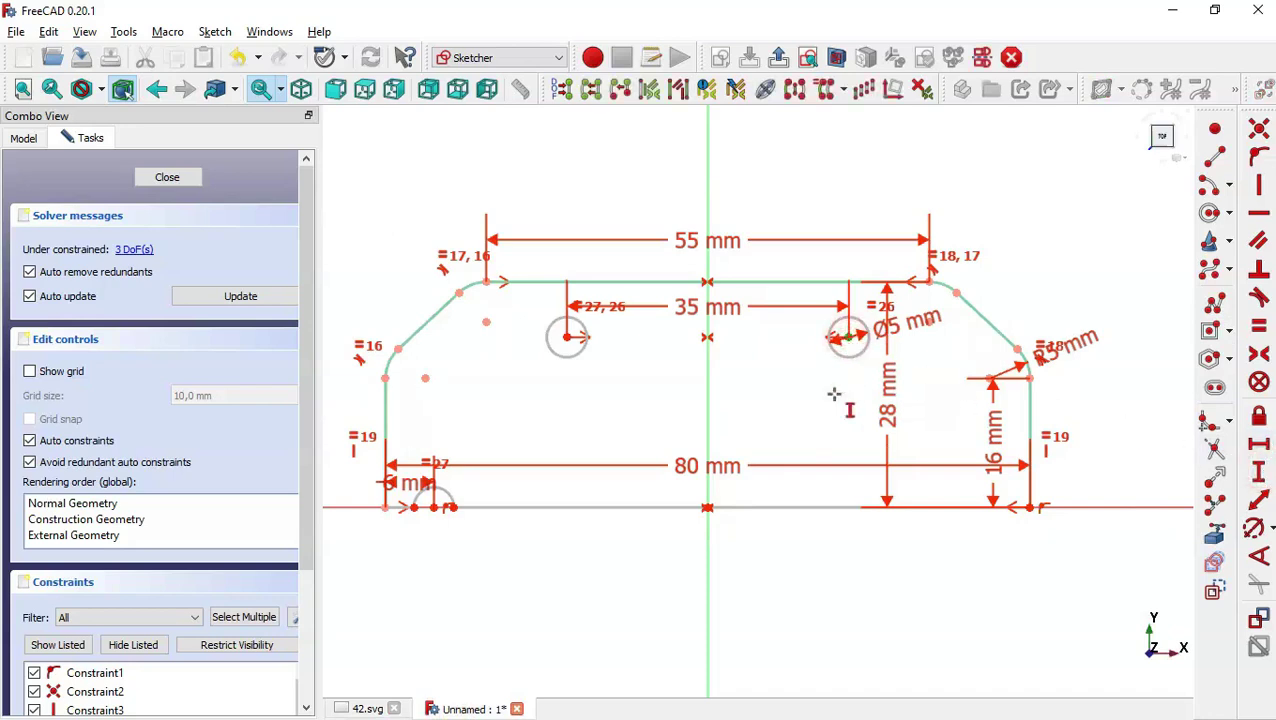
click(707, 508)
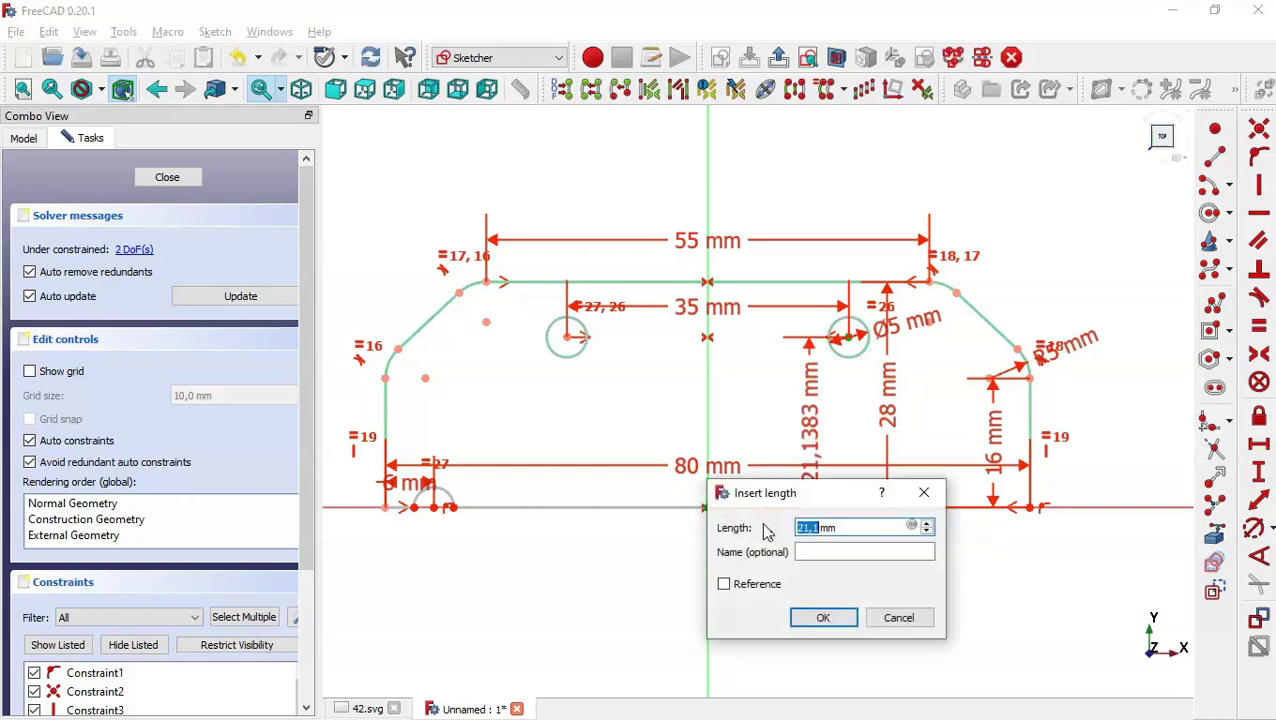
text(20)
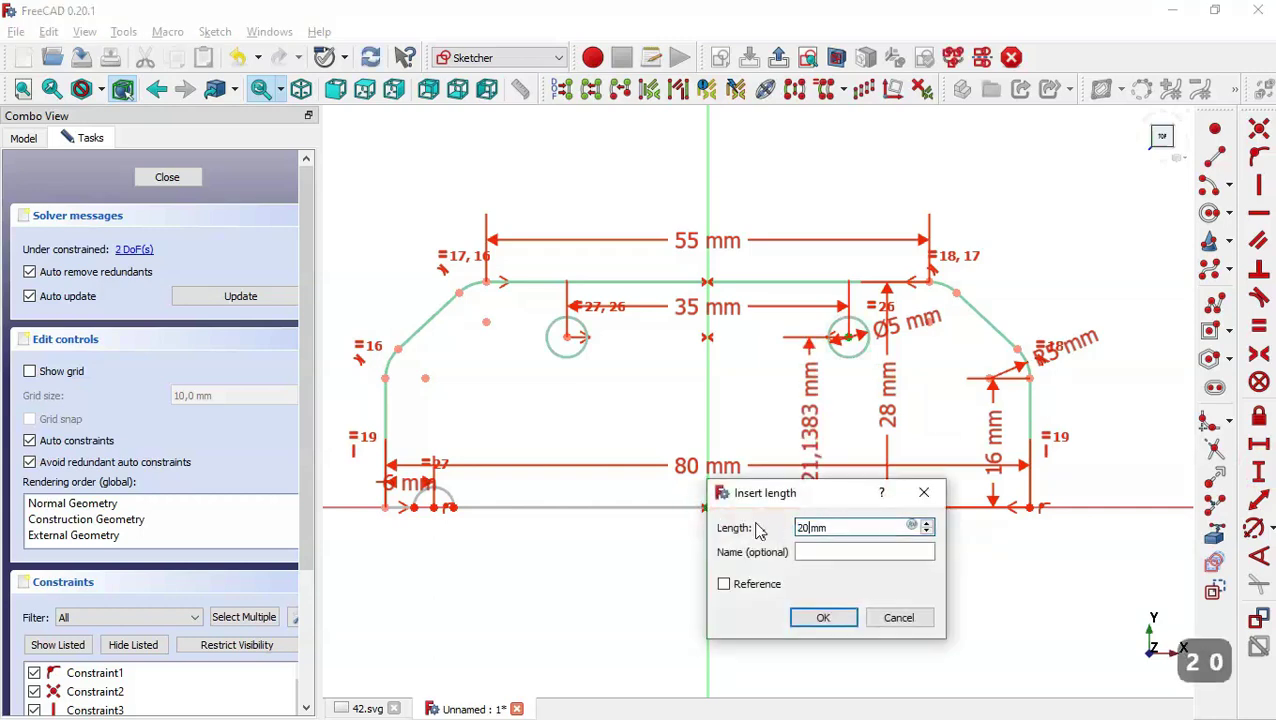
key(Return)
key(Escape)
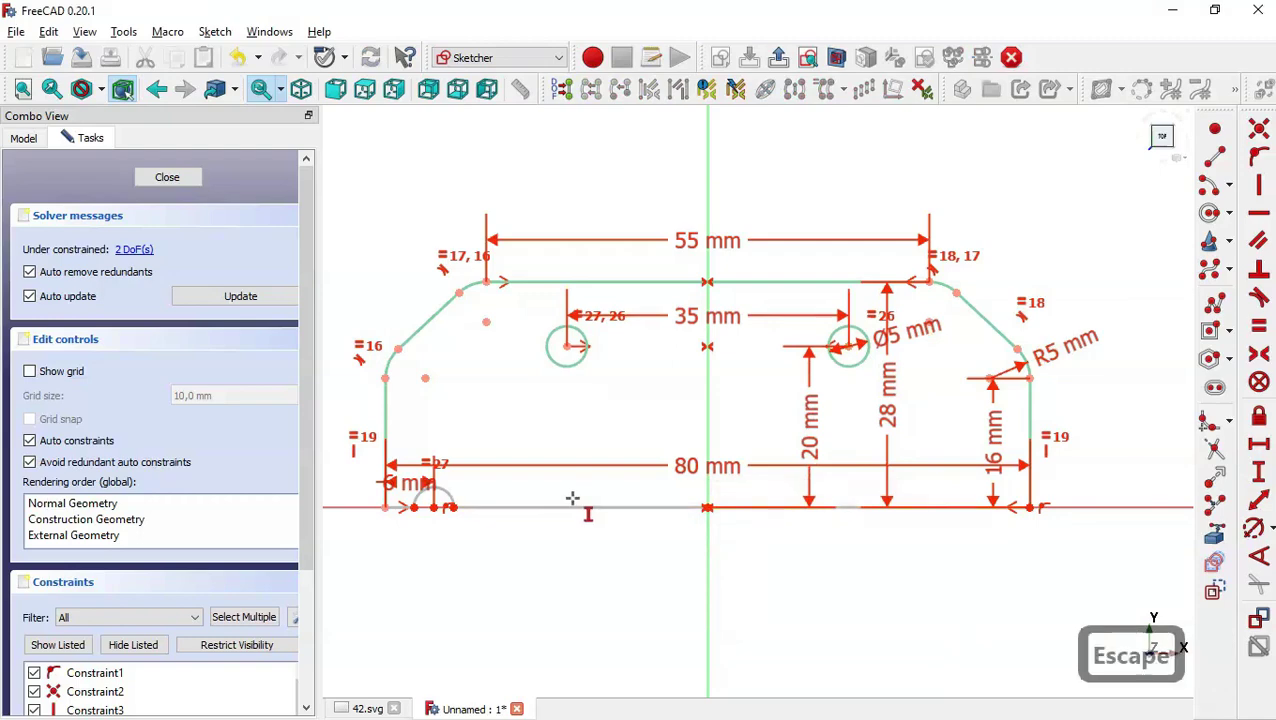
Step: Make the two bottom-edge lines horizontal and close the fully constrained sketch
mouse_move(621, 513)
mouse_down()
mouse_move(629, 558)
mouse_move(626, 508)
mouse_up()
click(600, 508)
scroll(331, 510, up, 2)
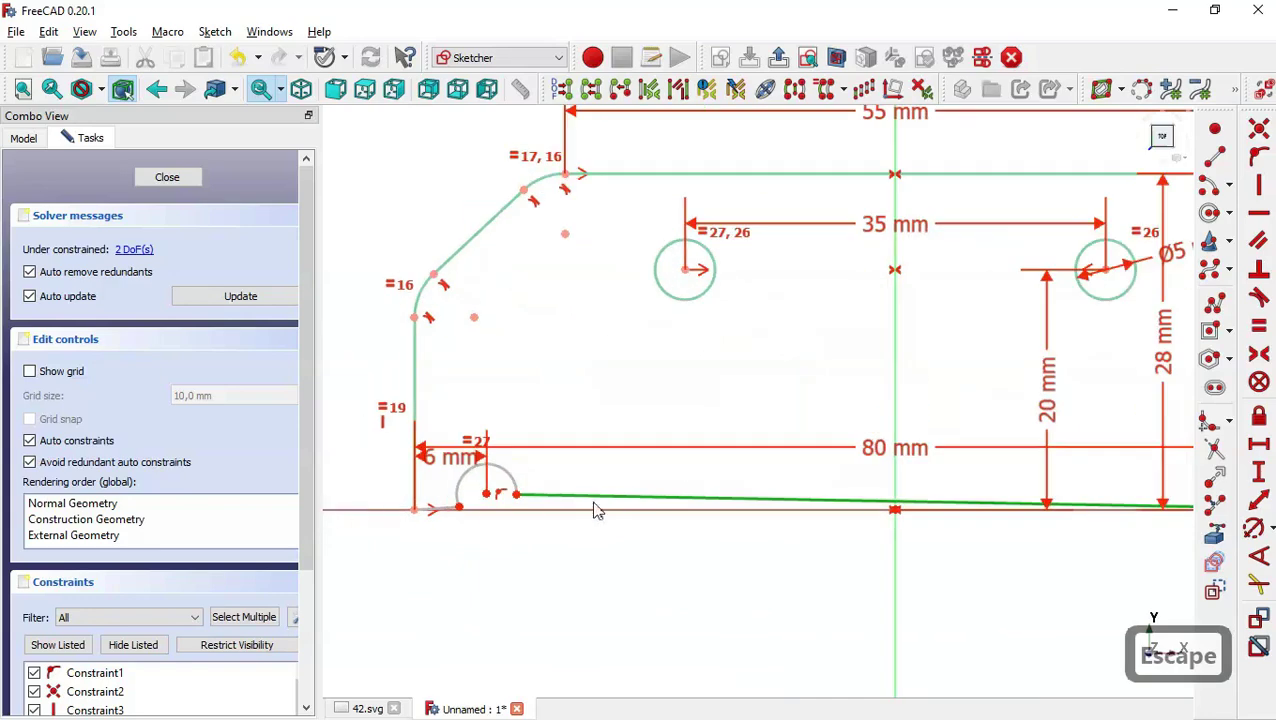
click(448, 511)
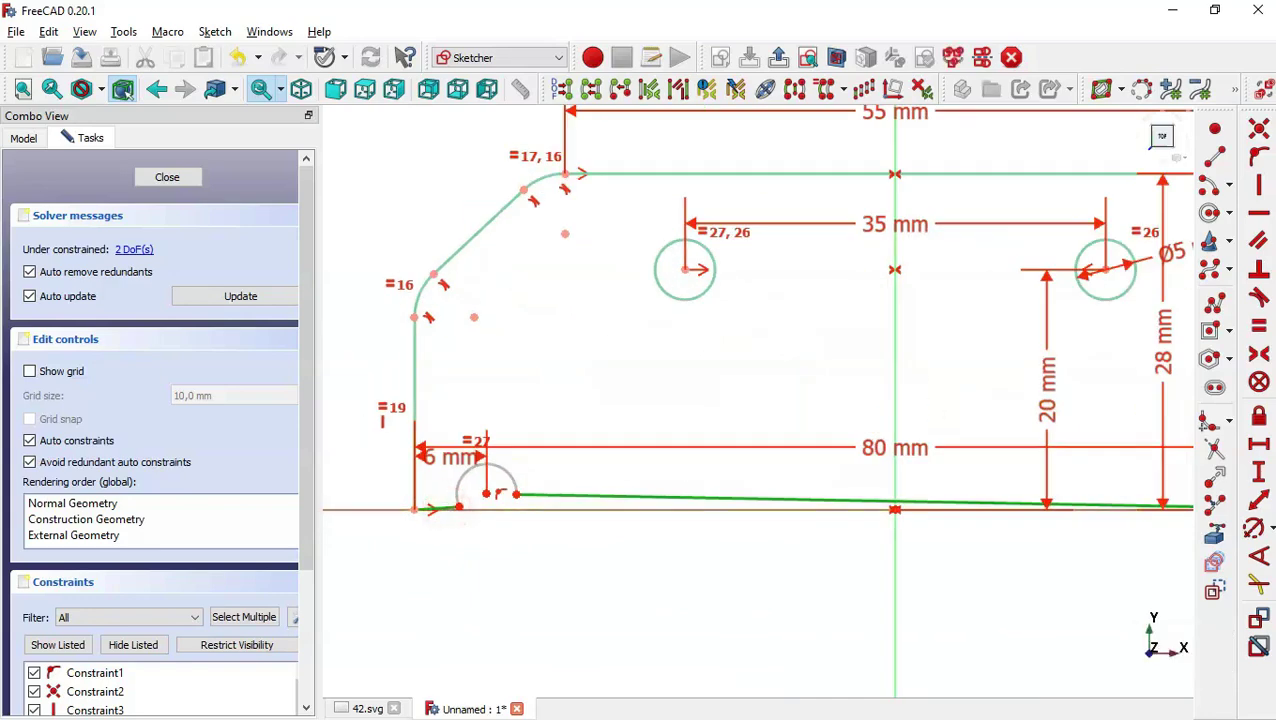
click(1258, 212)
scroll(648, 543, down, 2)
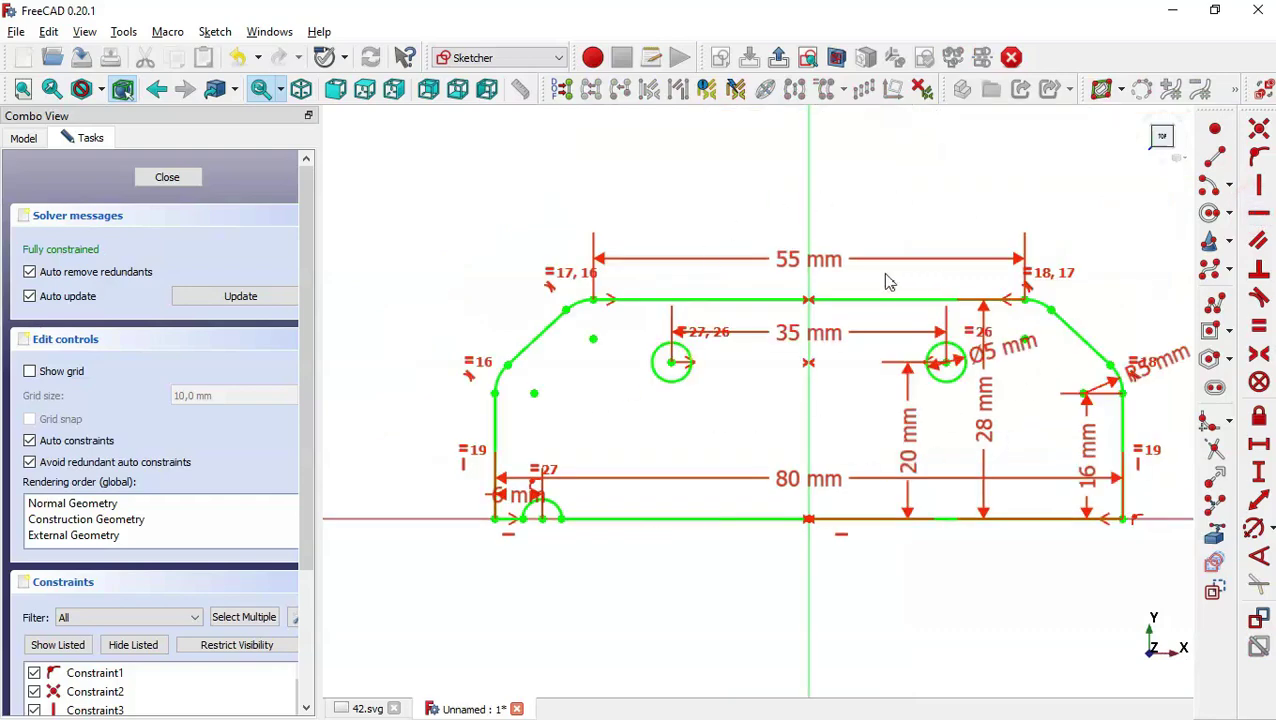
click(777, 57)
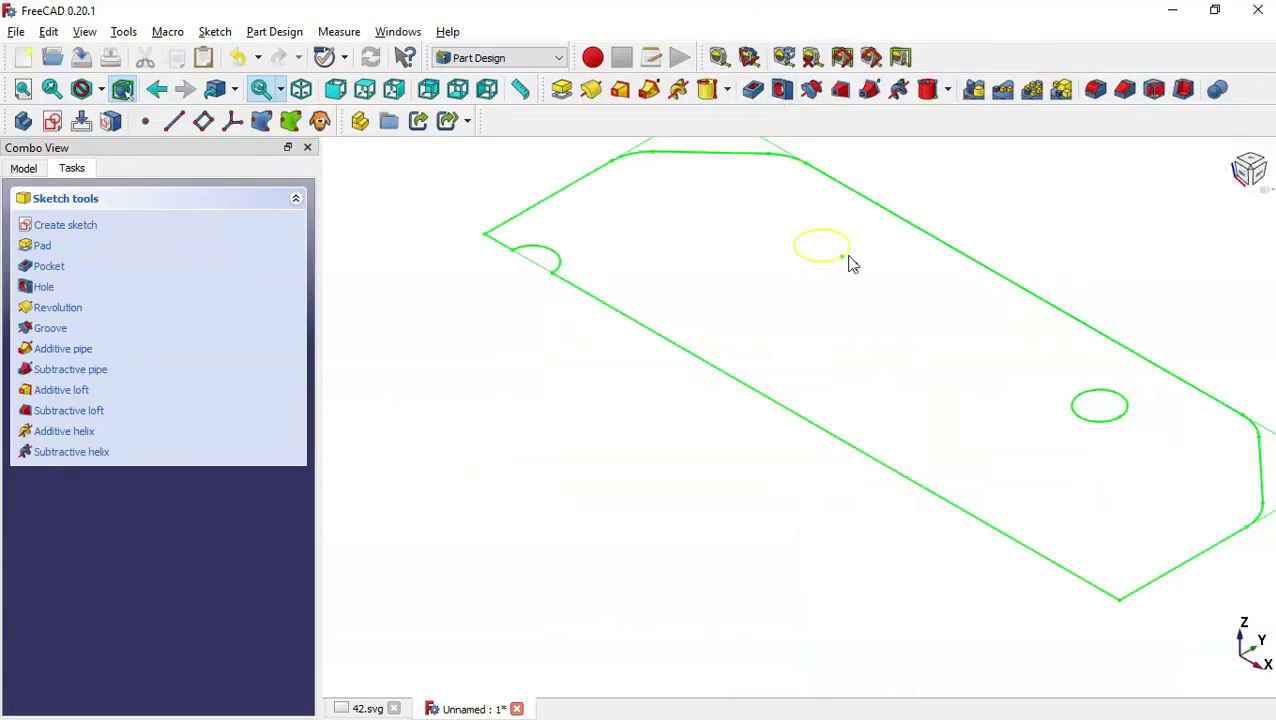
Step: Pad the plate sketch 4 mm thick, checking the thickness on the 42.svg side view
key(Home)
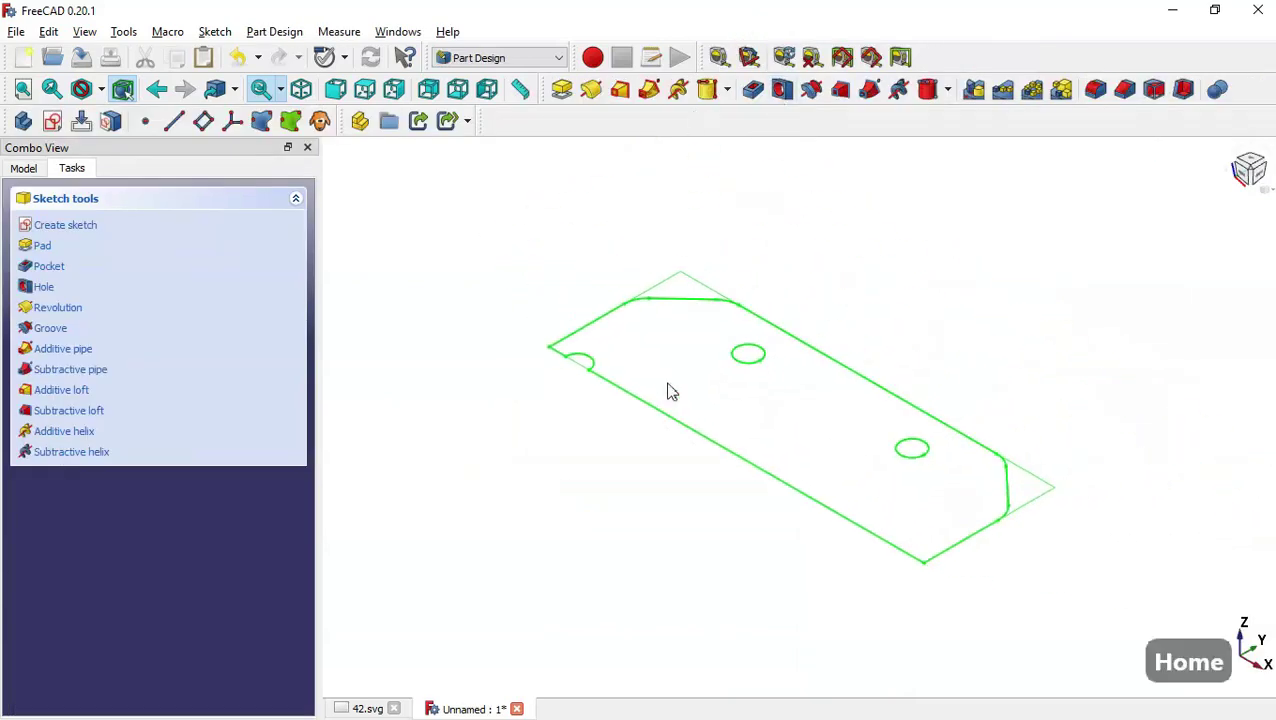
click(561, 92)
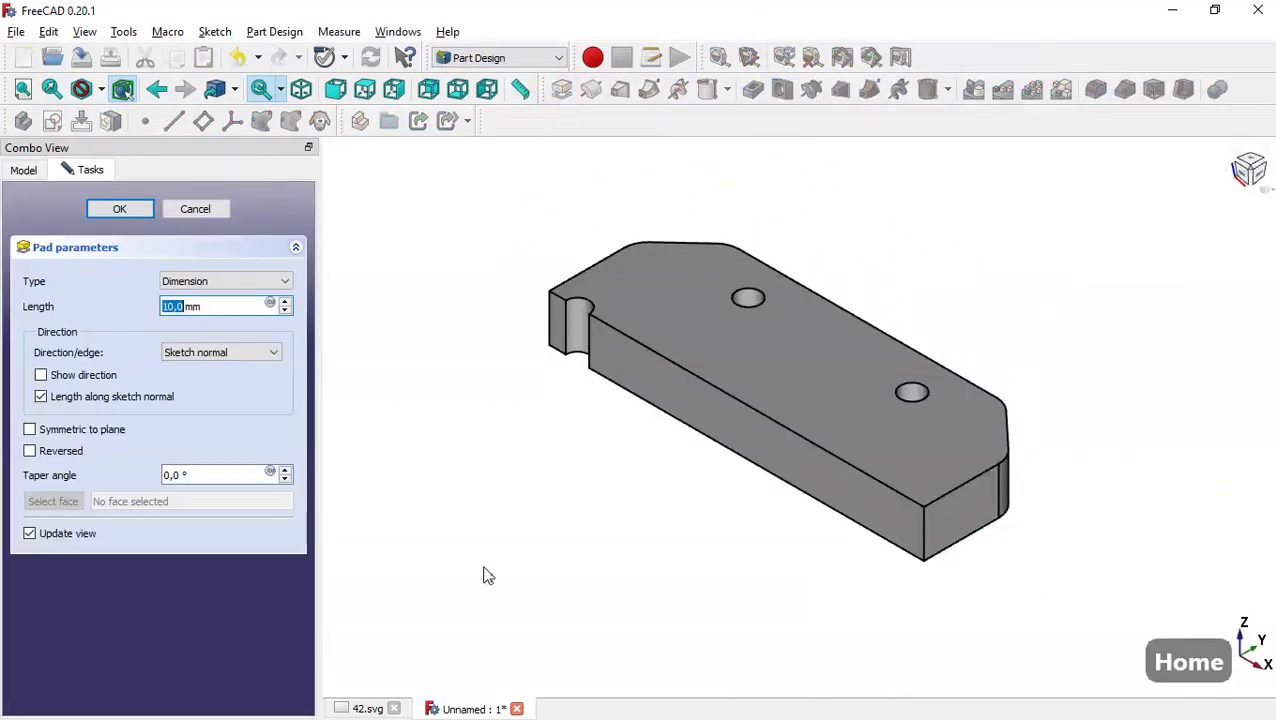
click(367, 709)
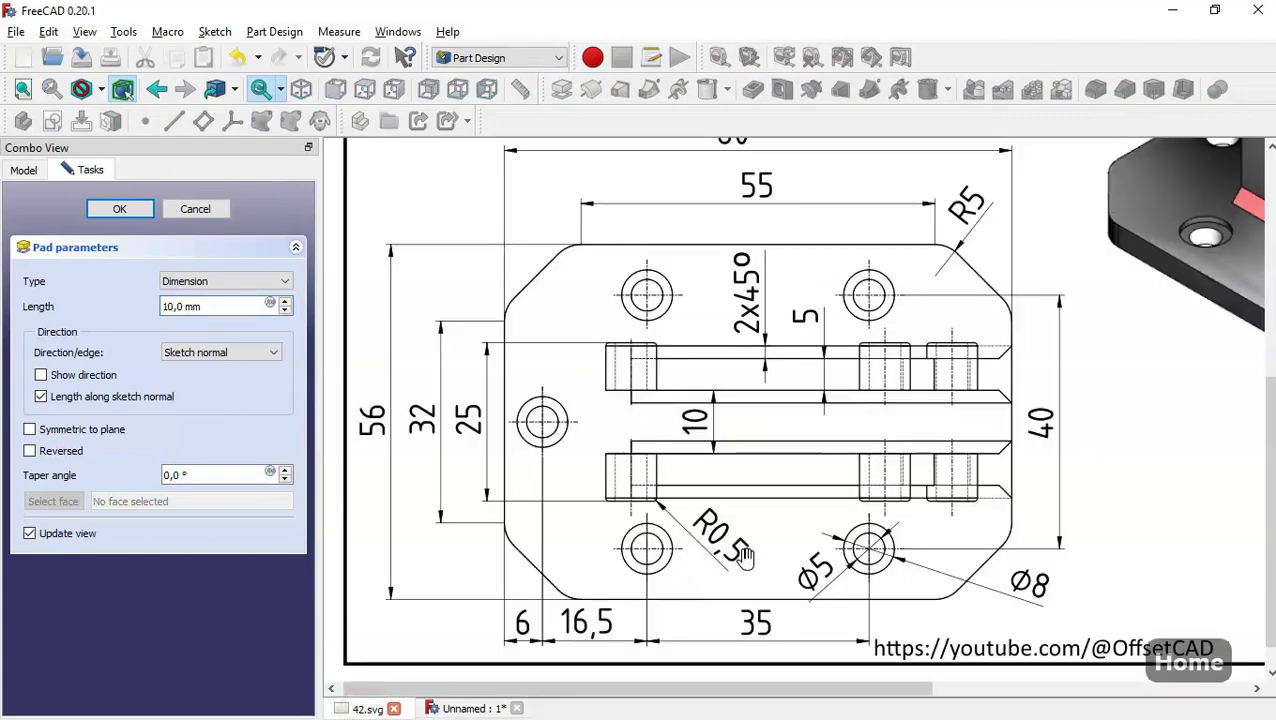
scroll(1002, 330, down, 1)
drag(1002, 330, 1003, 605)
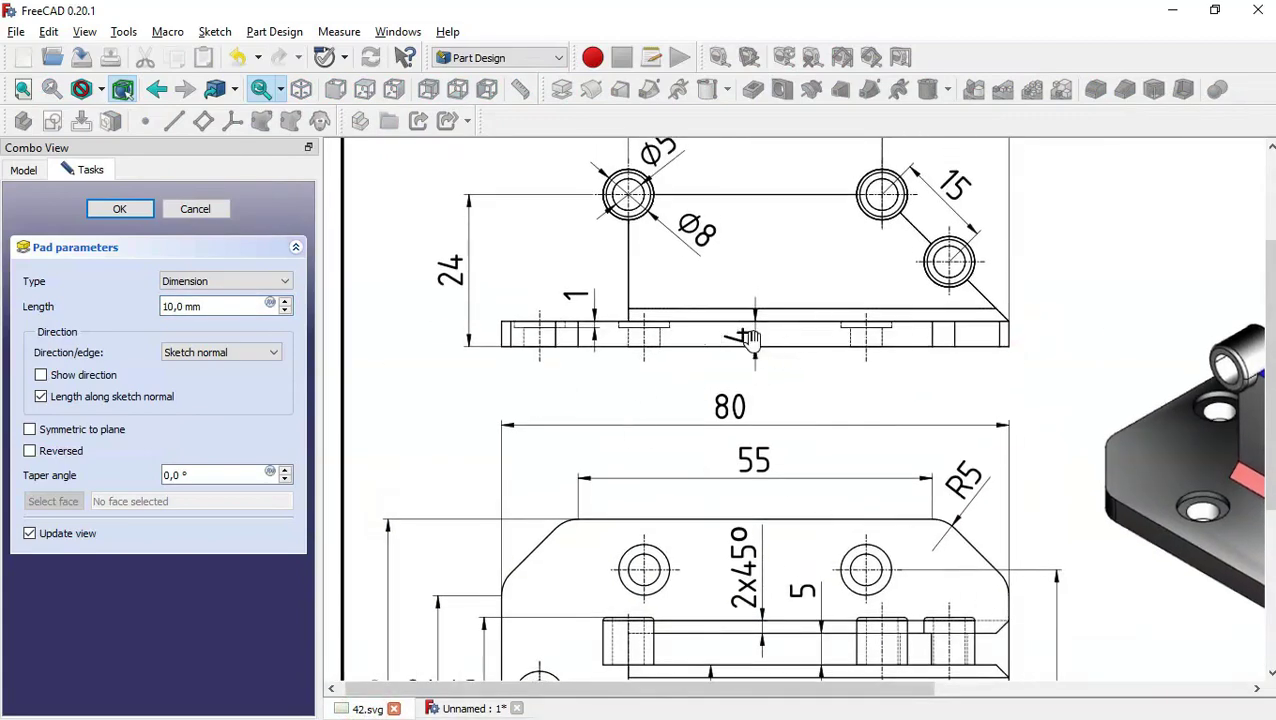
click(463, 708)
click(231, 305)
double_click(231, 305)
text(4)
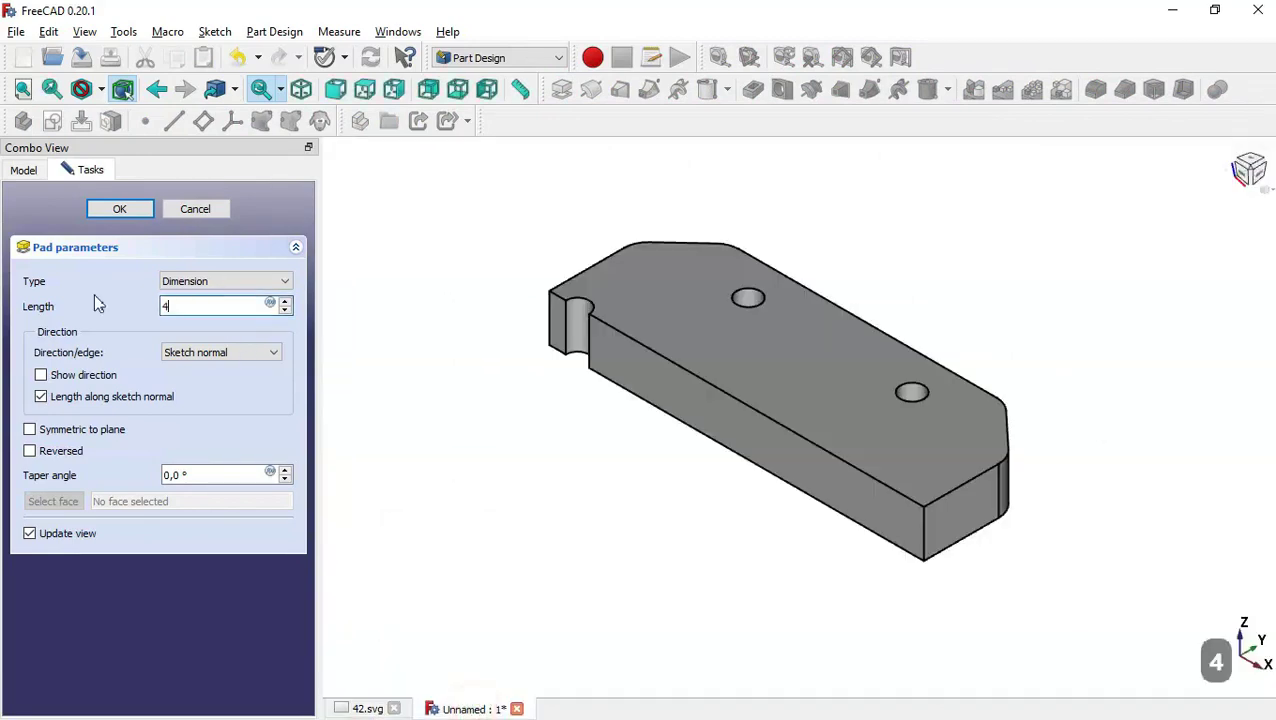
click(110, 207)
click(607, 541)
key(Home)
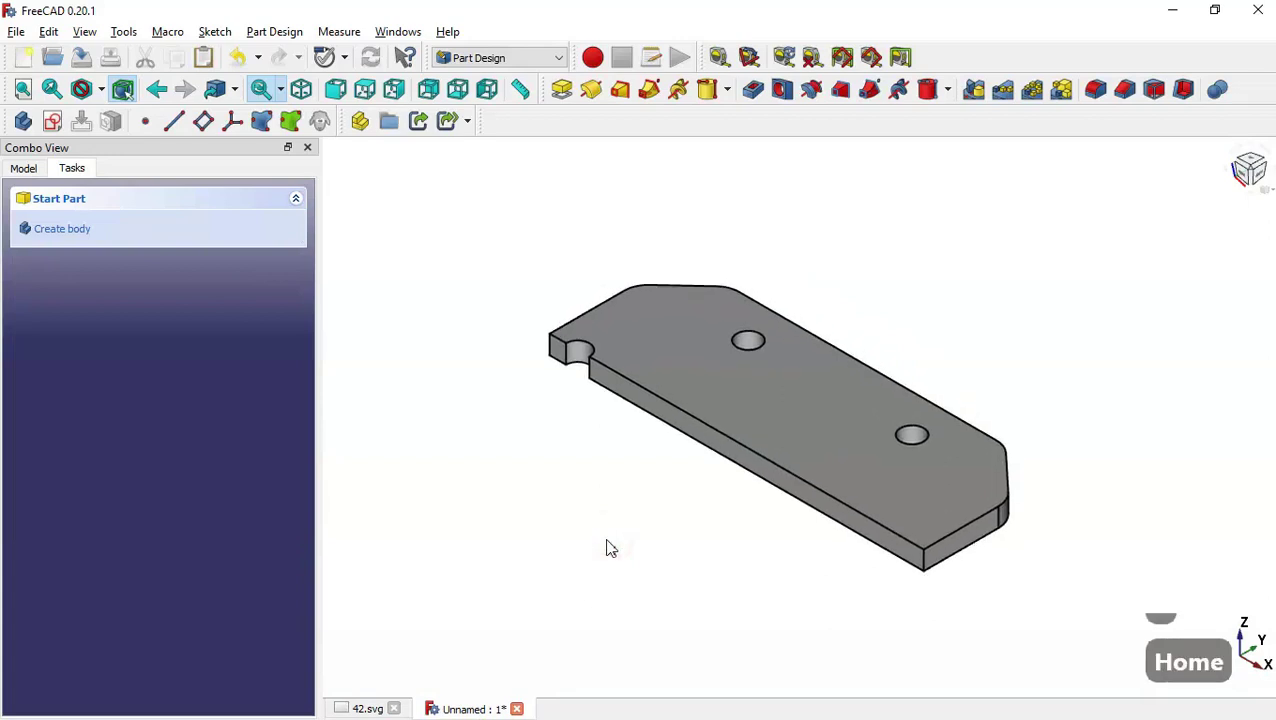
Step: Mirror the Pad feature across the Base XZ plane to get the full five-hole plate
click(24, 169)
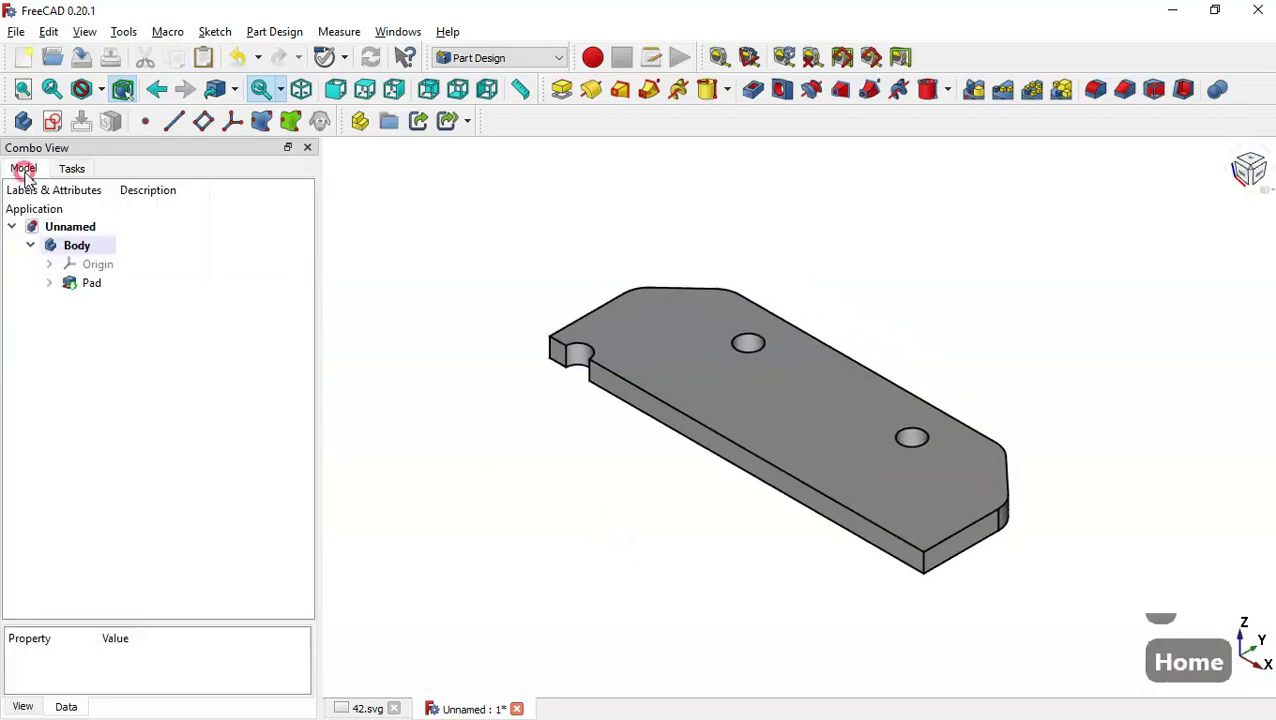
click(125, 283)
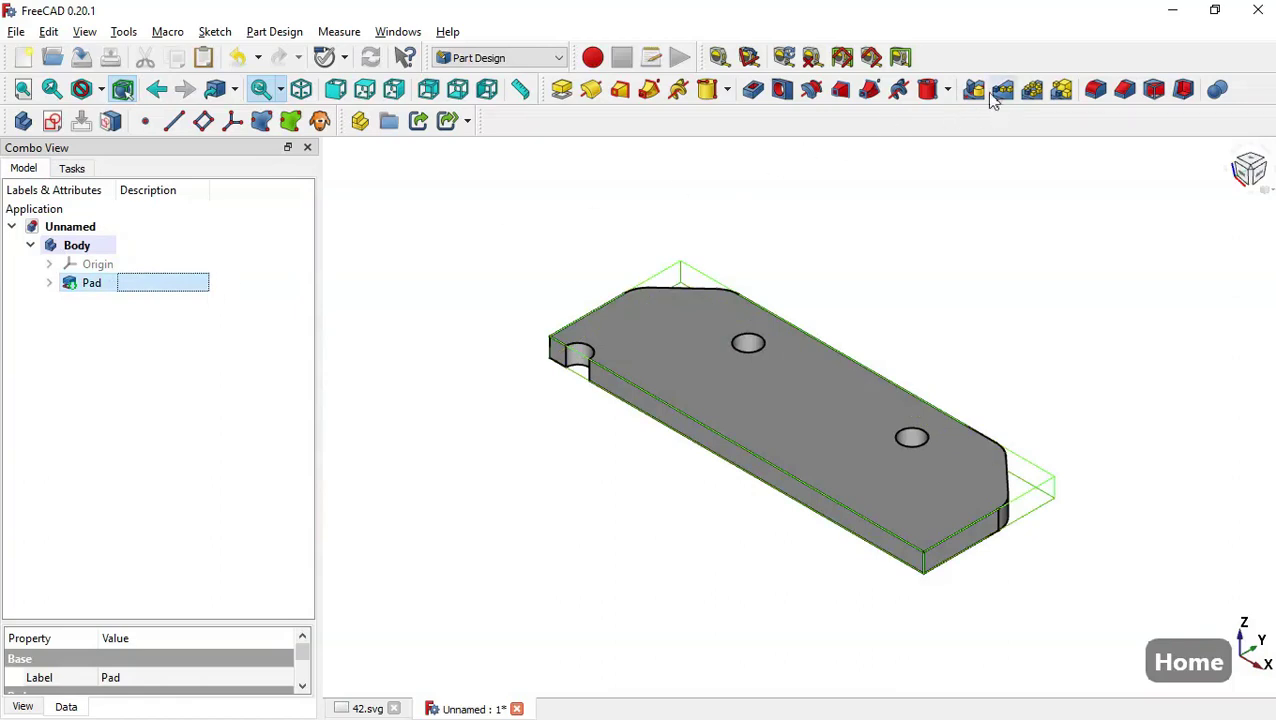
click(973, 89)
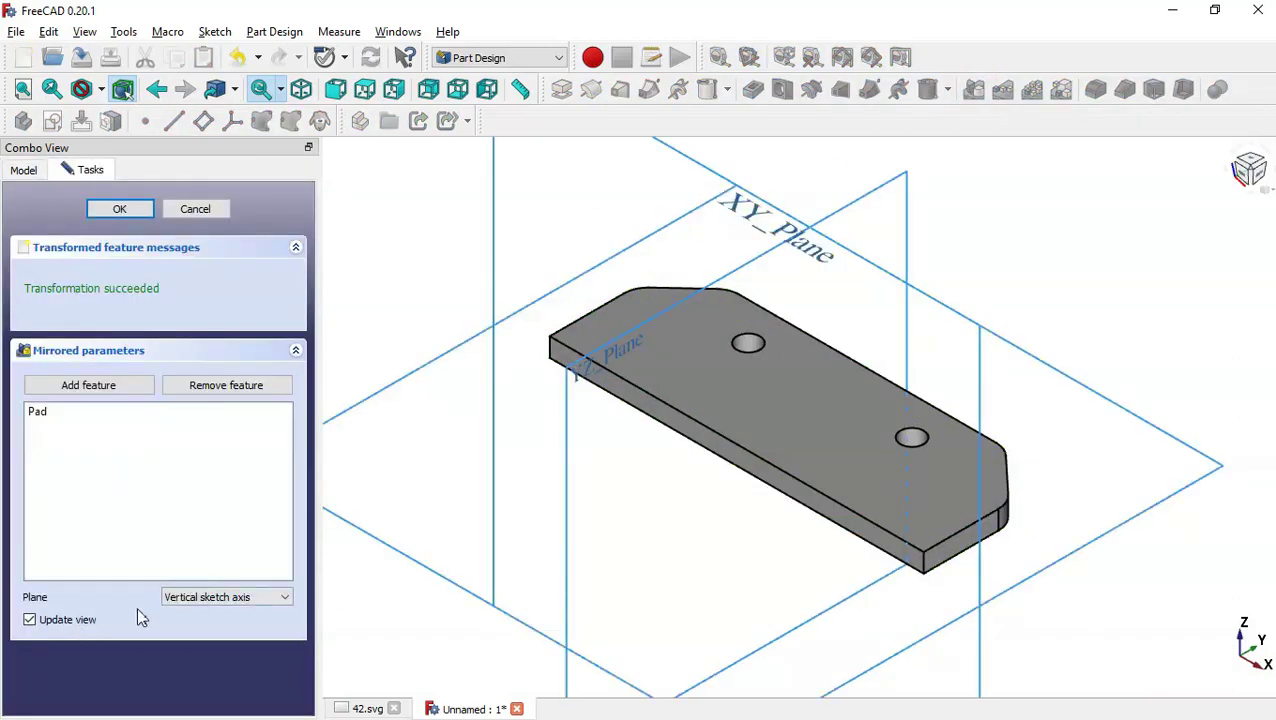
click(222, 597)
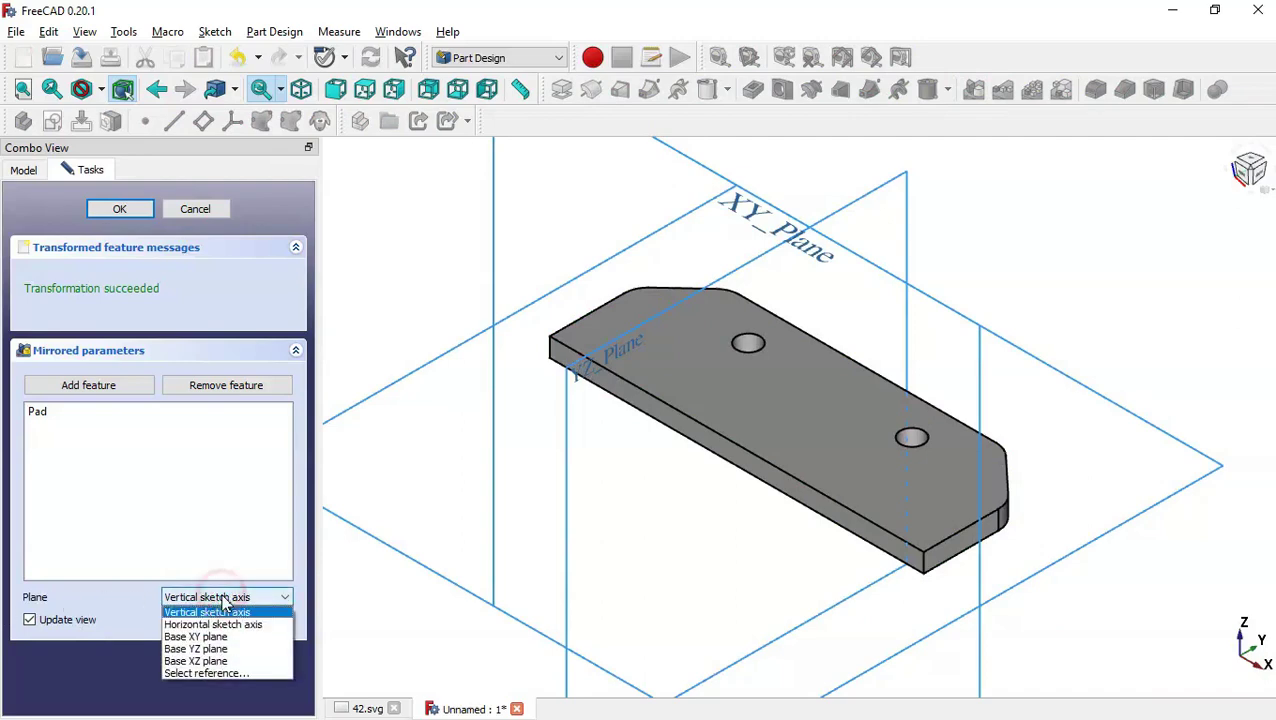
click(248, 670)
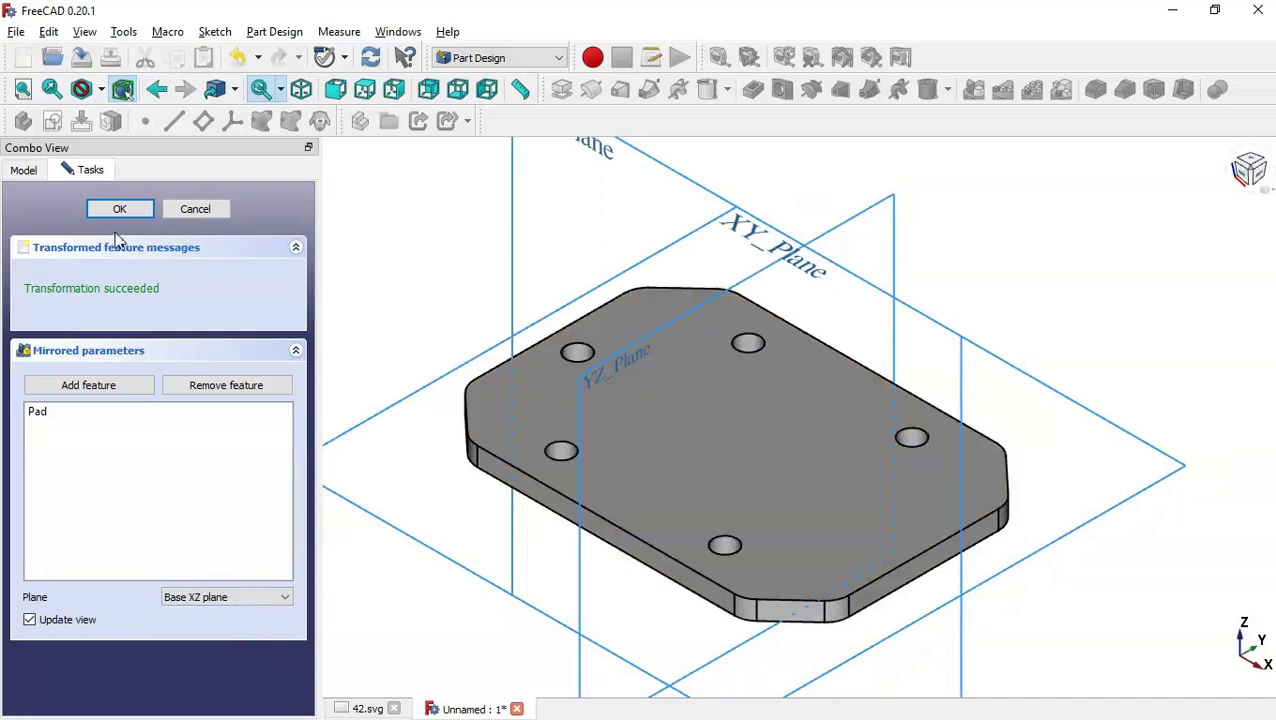
click(143, 210)
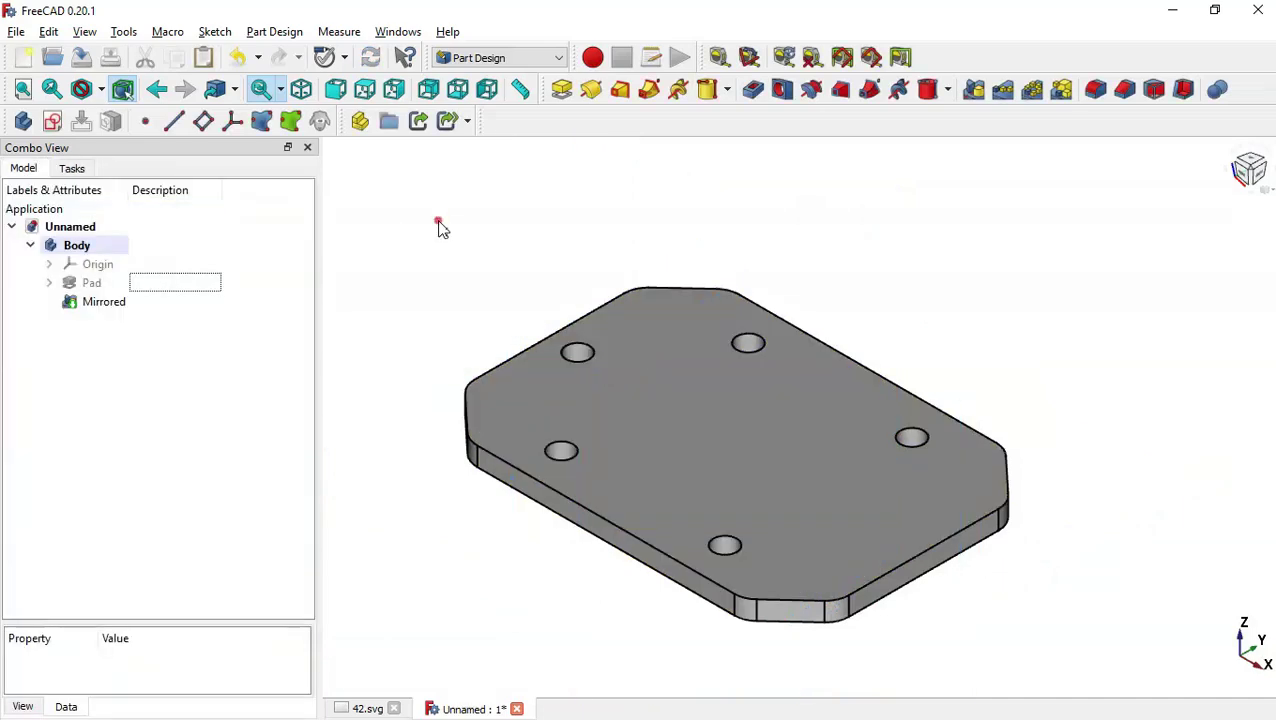
click(718, 458)
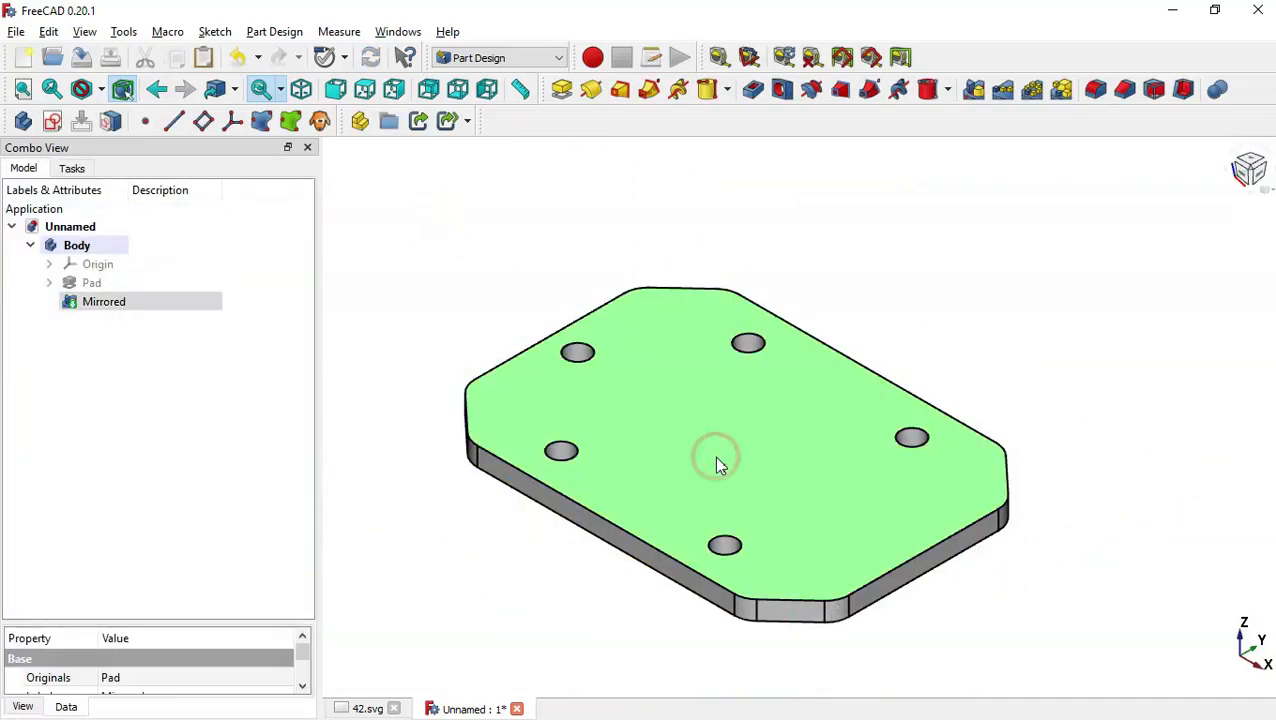
Step: Start a sketch on the plate's top face referencing the upper-right, upper-left and left holes
click(50, 121)
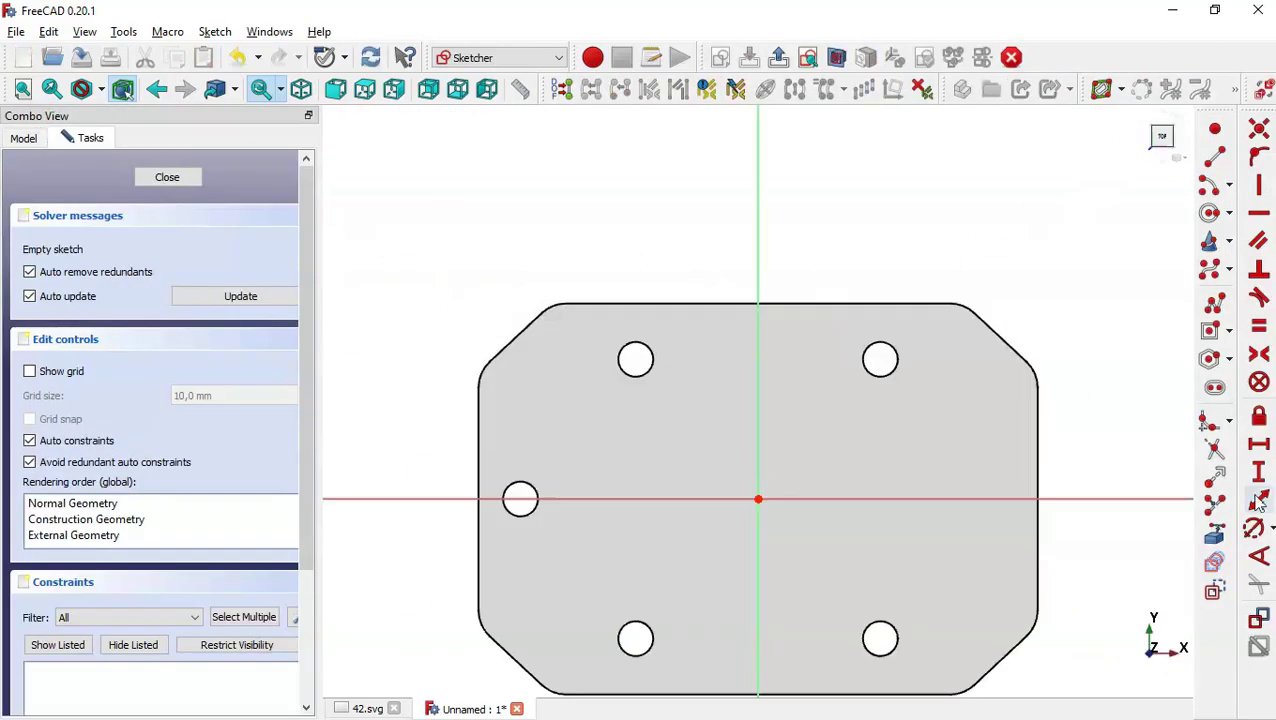
click(1217, 540)
click(885, 375)
click(645, 375)
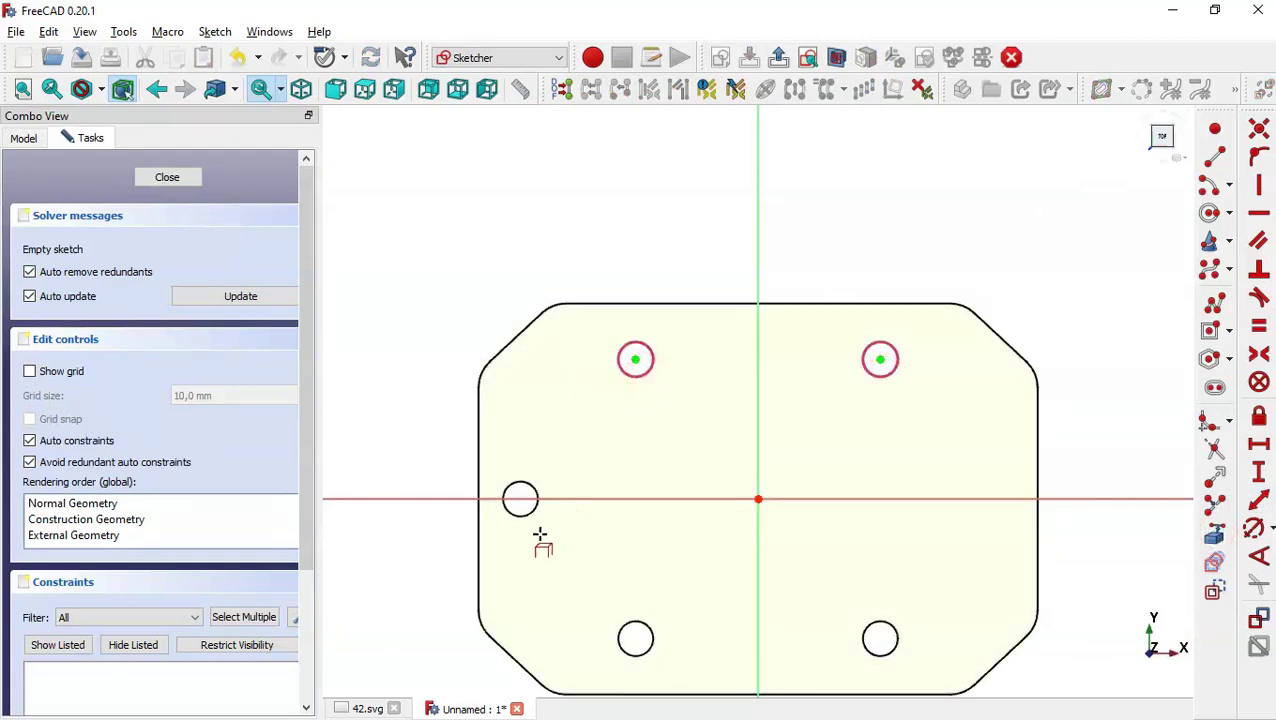
click(528, 510)
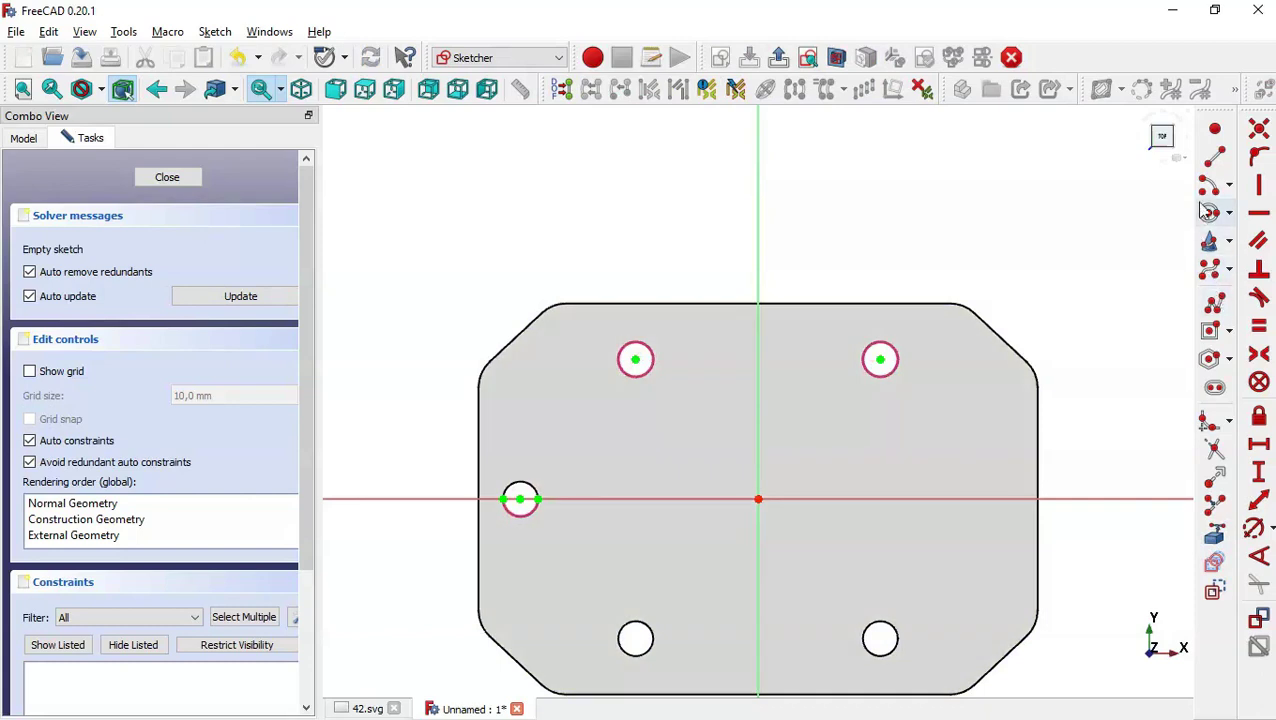
Step: Draw three concentric circles on those holes and make them equal in size
click(1210, 213)
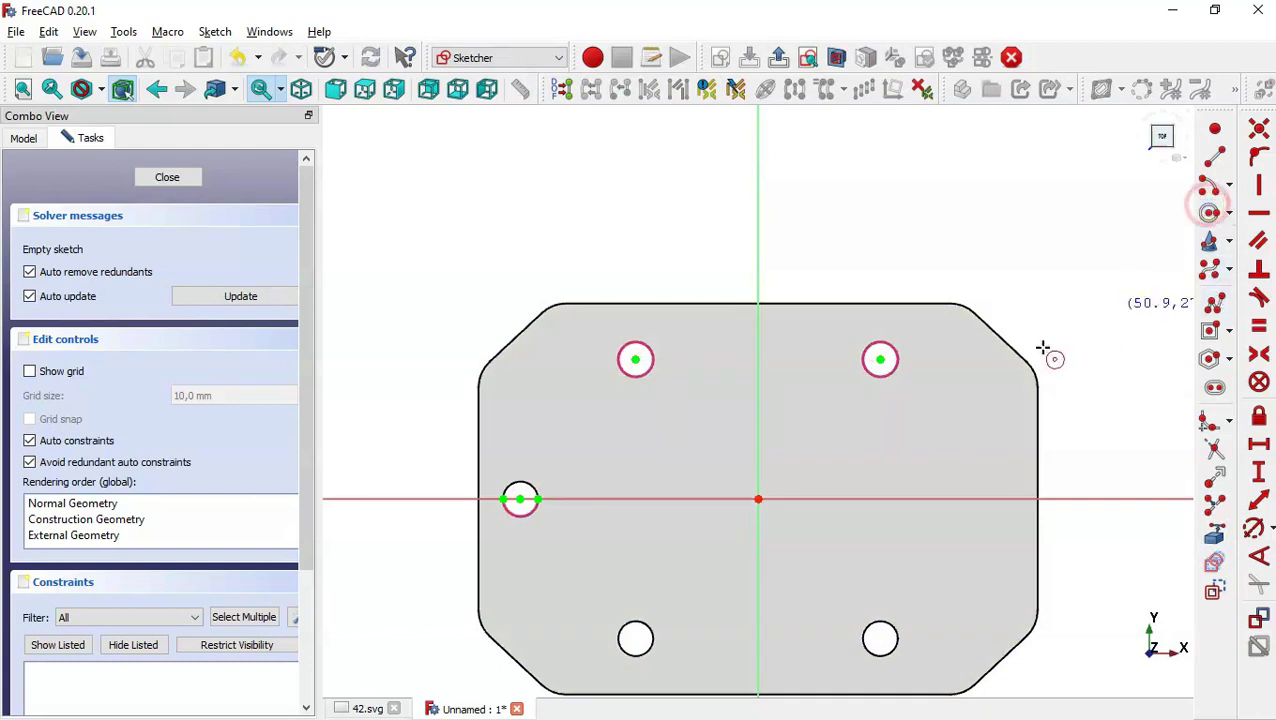
click(880, 358)
click(906, 382)
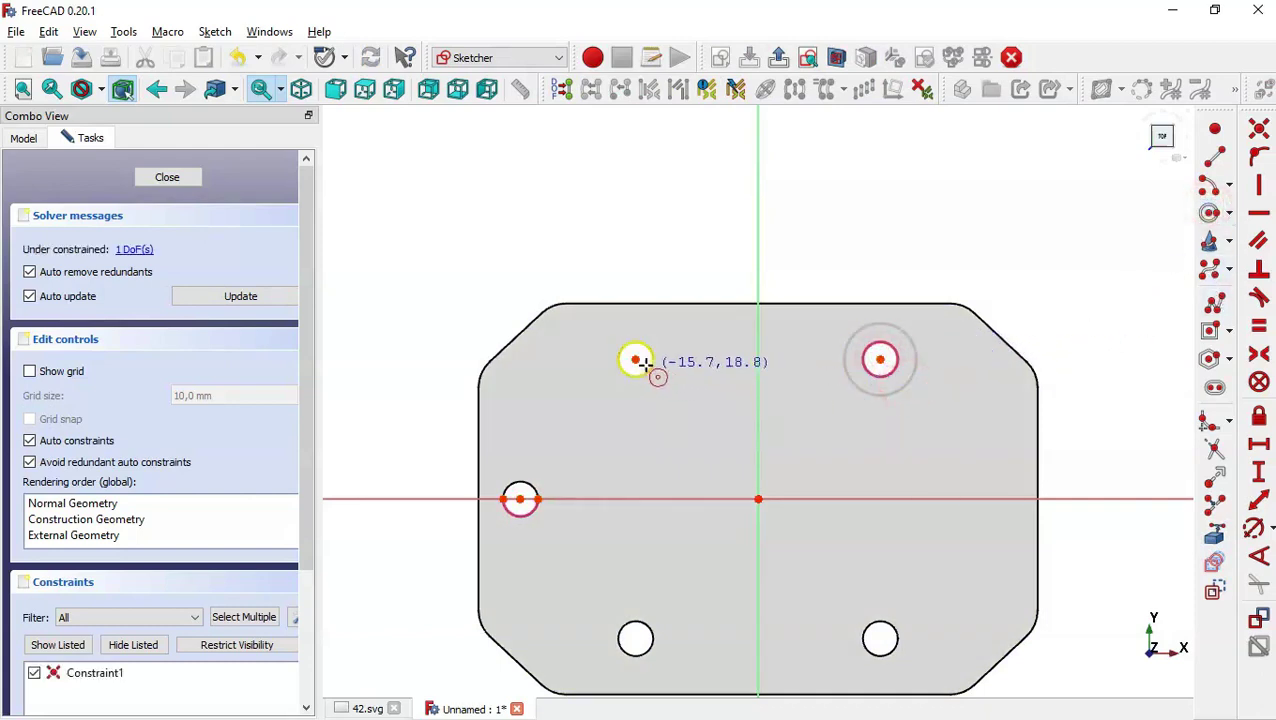
click(636, 358)
click(669, 388)
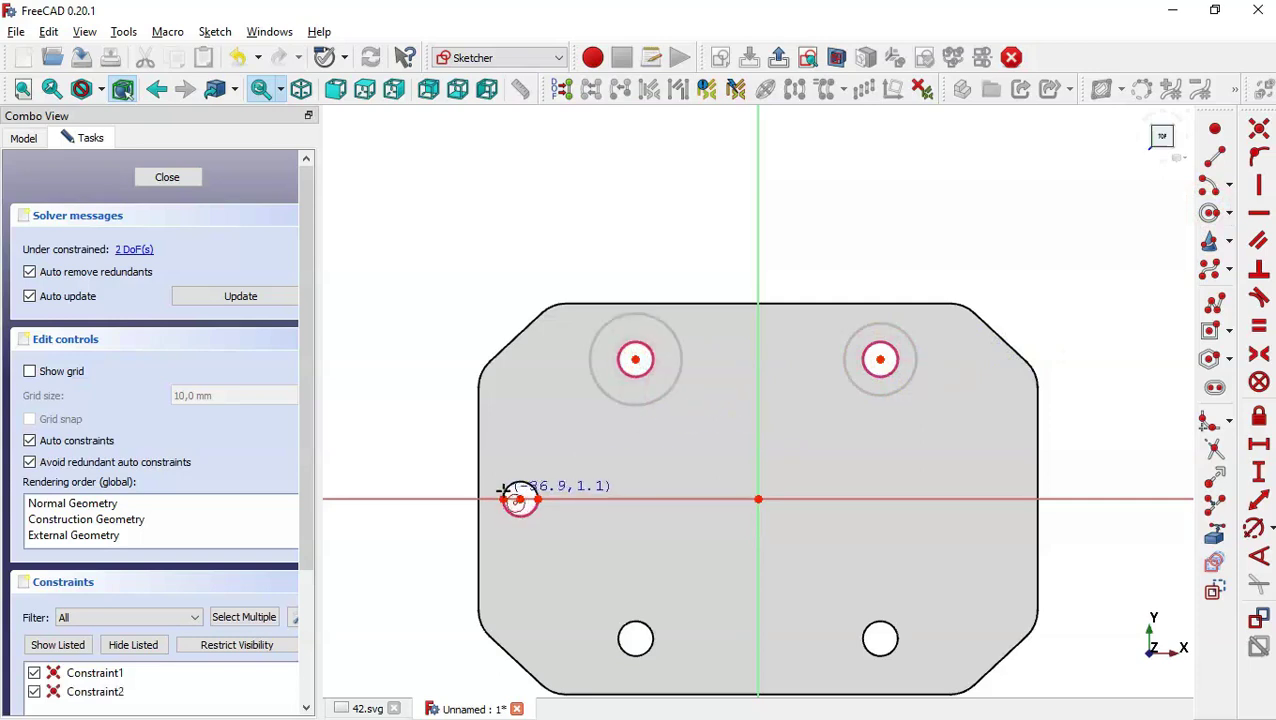
click(519, 498)
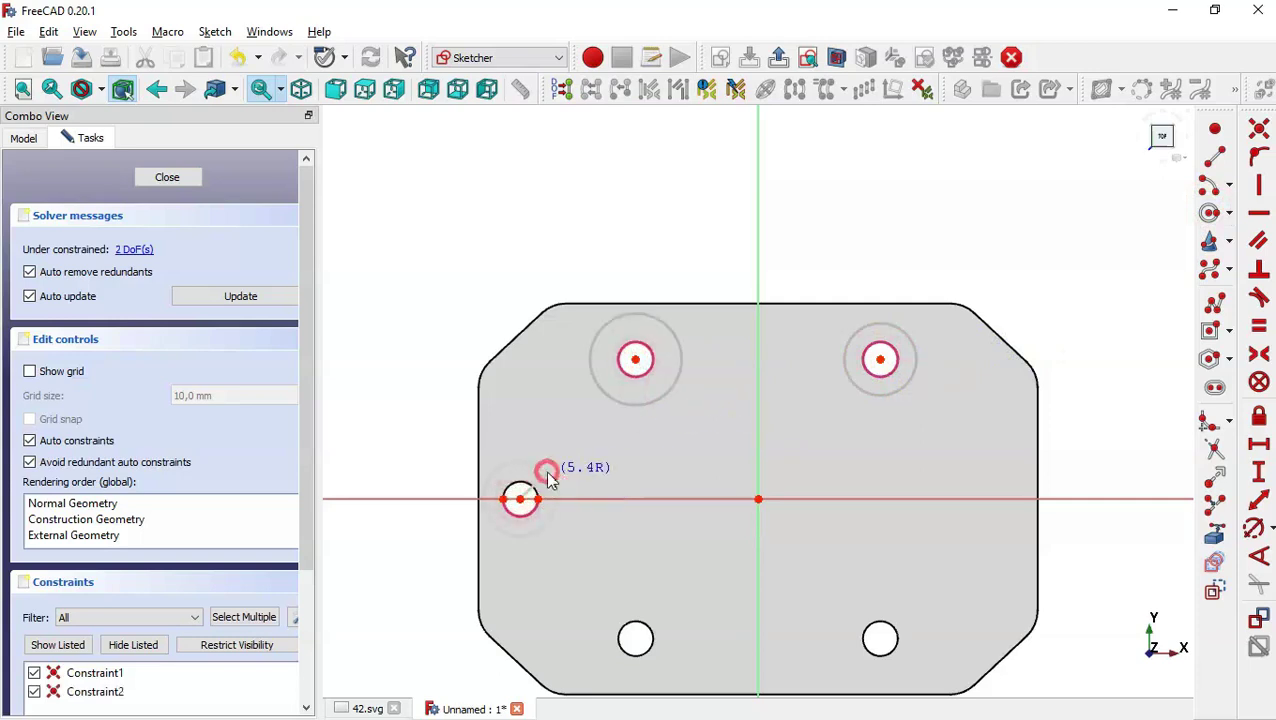
click(549, 473)
key(Escape)
drag(557, 485, 595, 466)
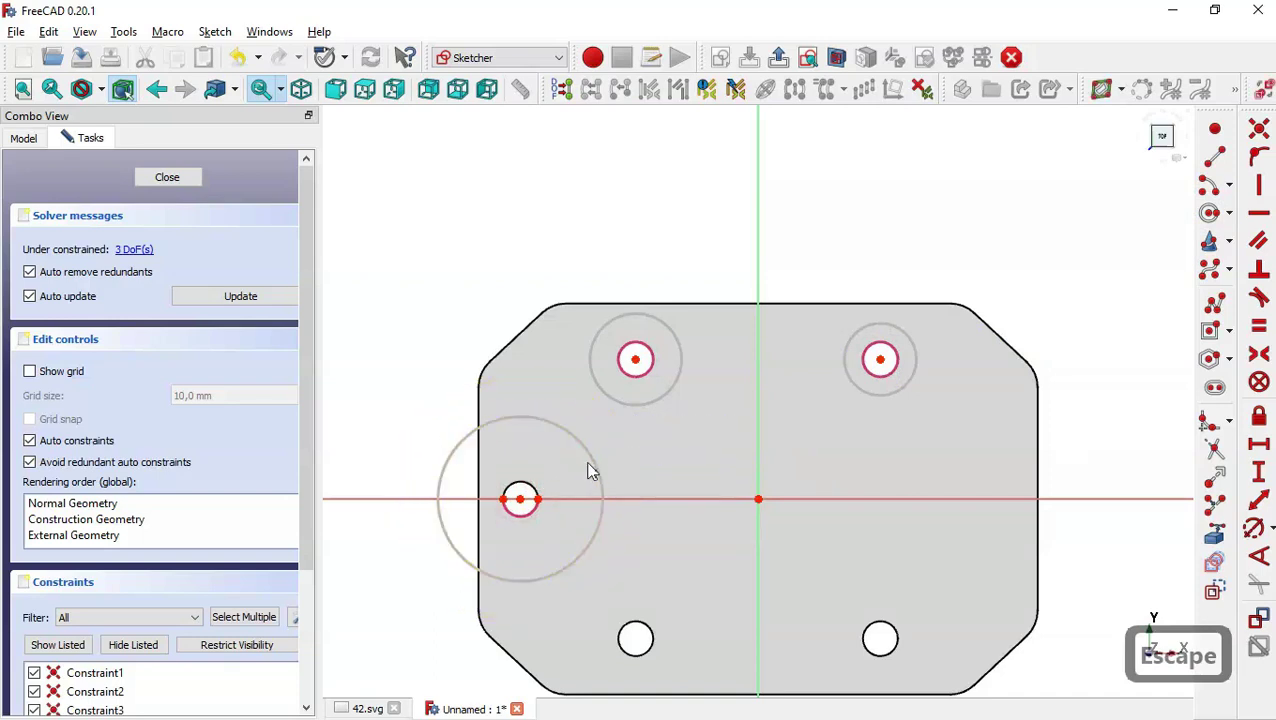
click(595, 468)
click(664, 396)
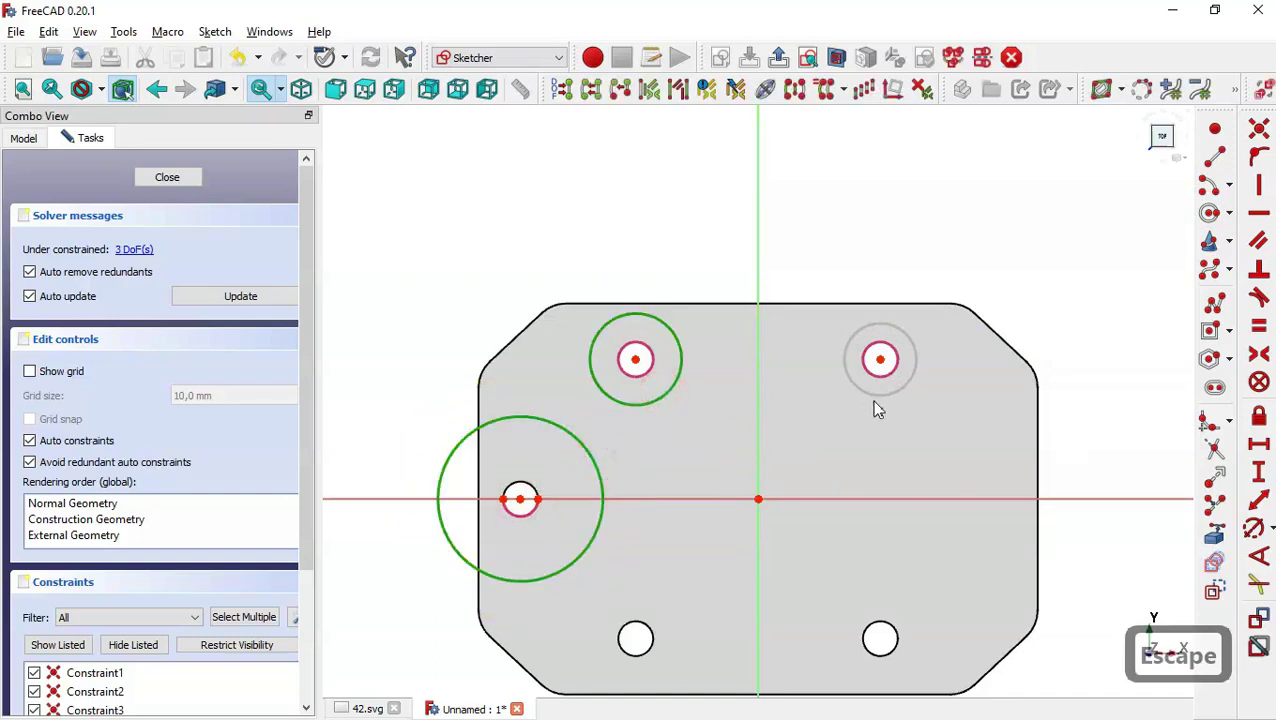
click(1258, 326)
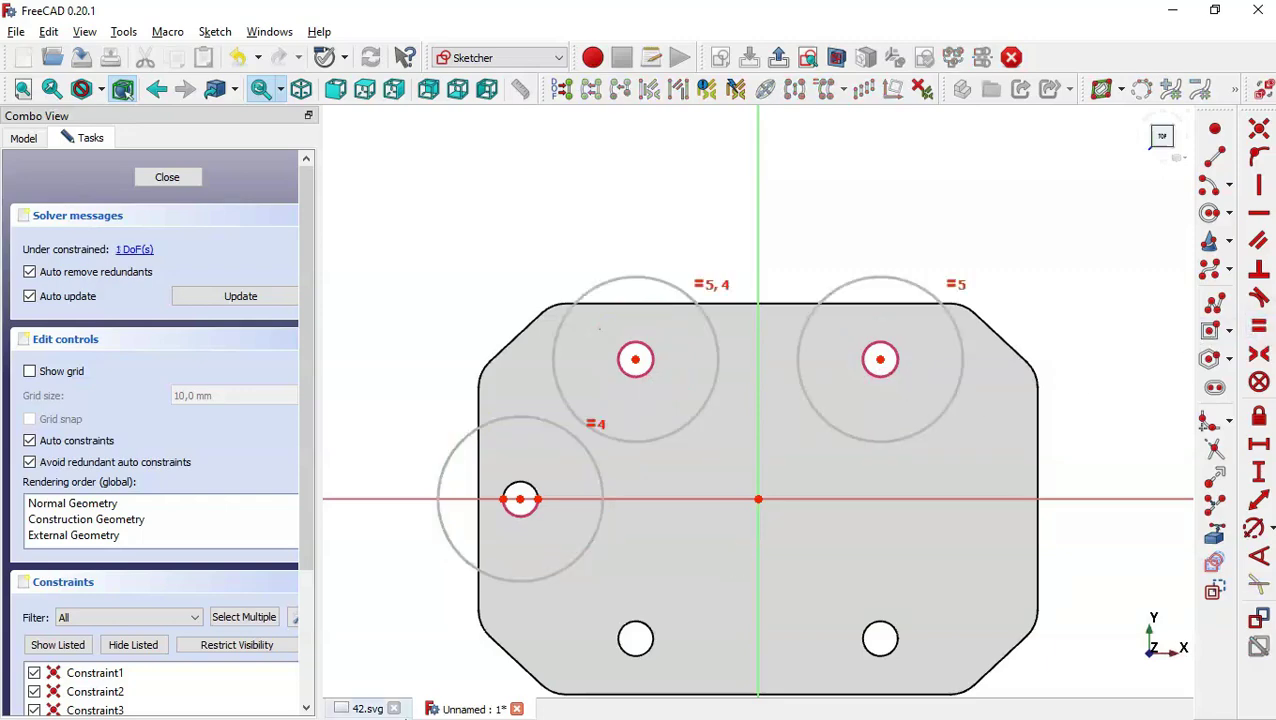
Step: Give the circles an 8 mm diameter from the 42.svg drawing and close the sketch
click(352, 709)
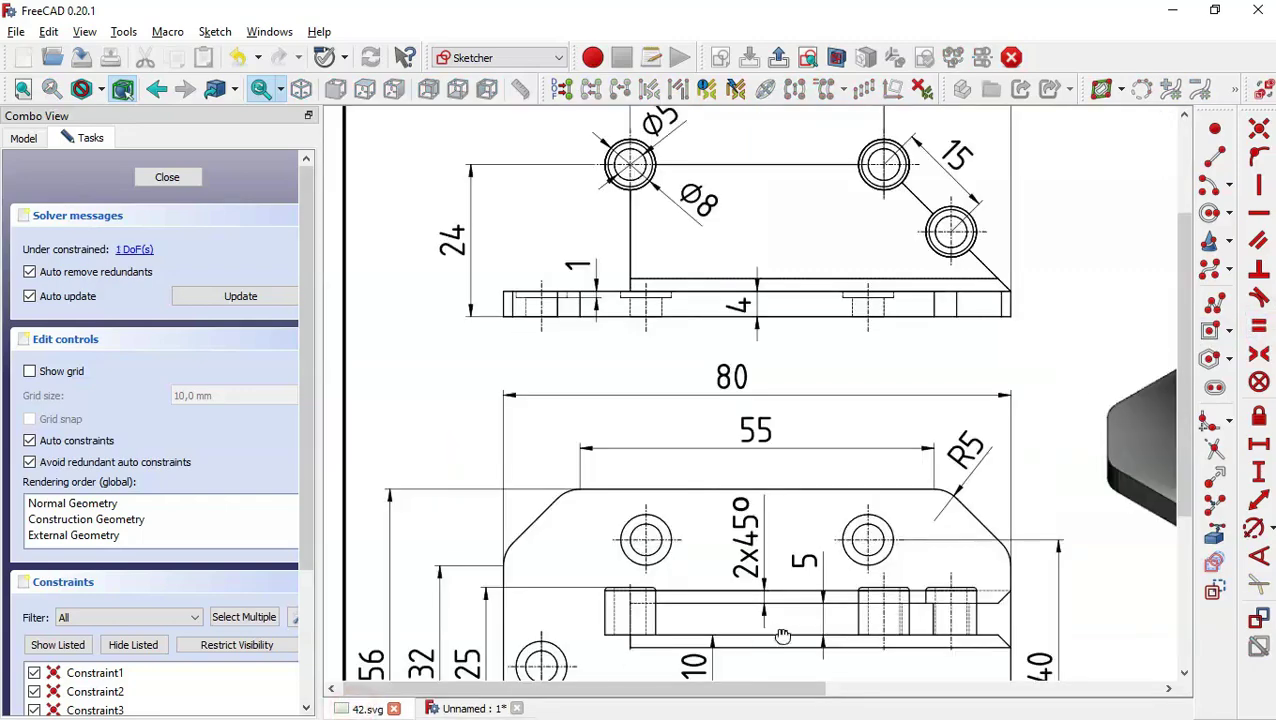
drag(780, 632, 745, 410)
middle_drag(863, 440, 877, 440)
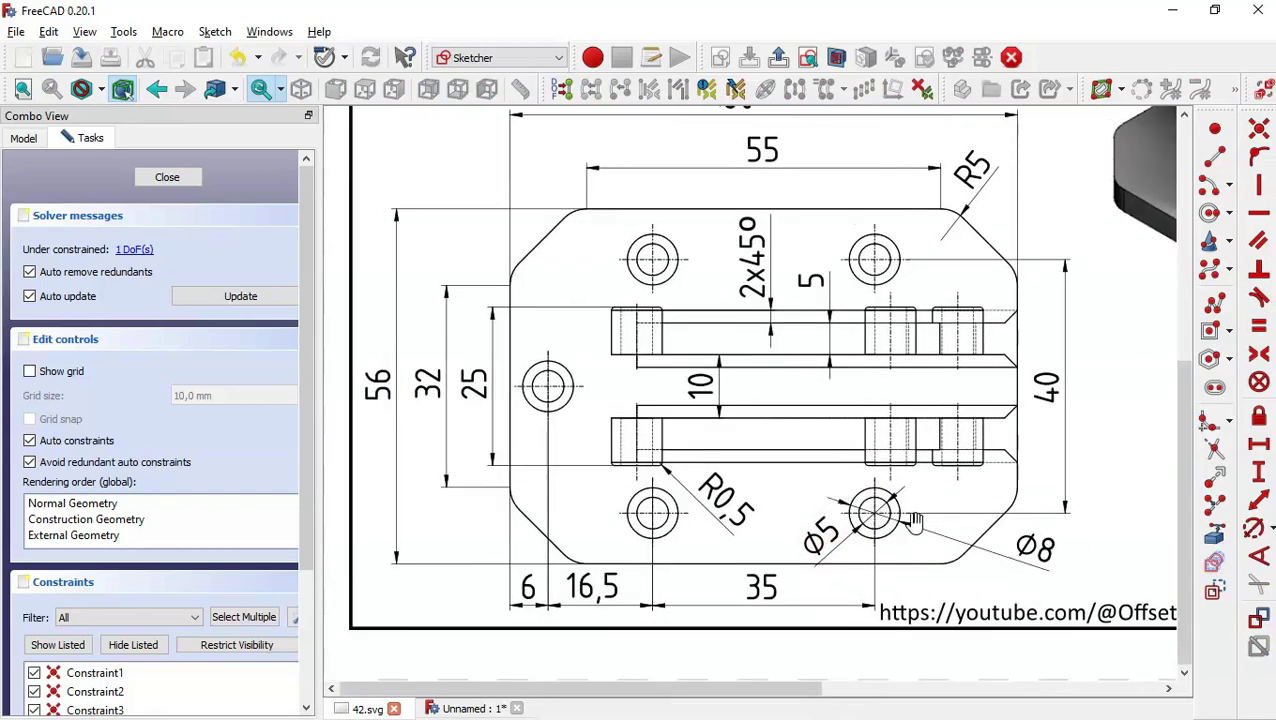
click(470, 709)
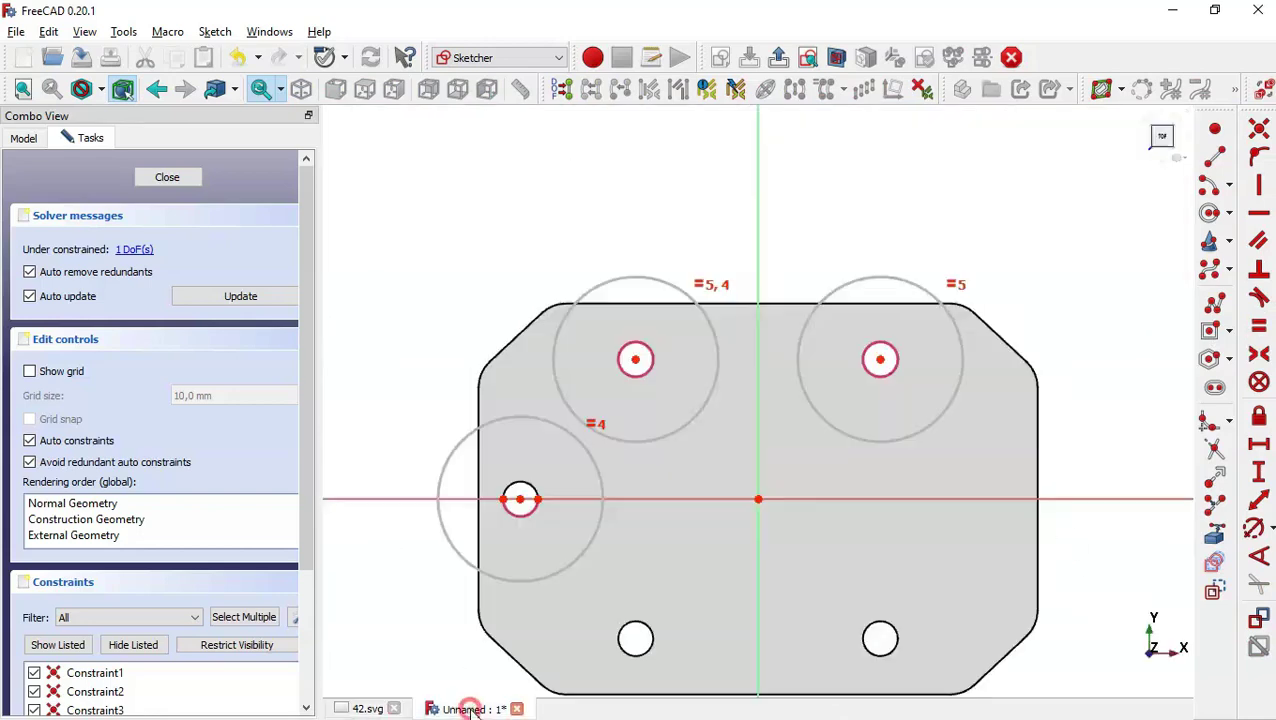
click(1254, 528)
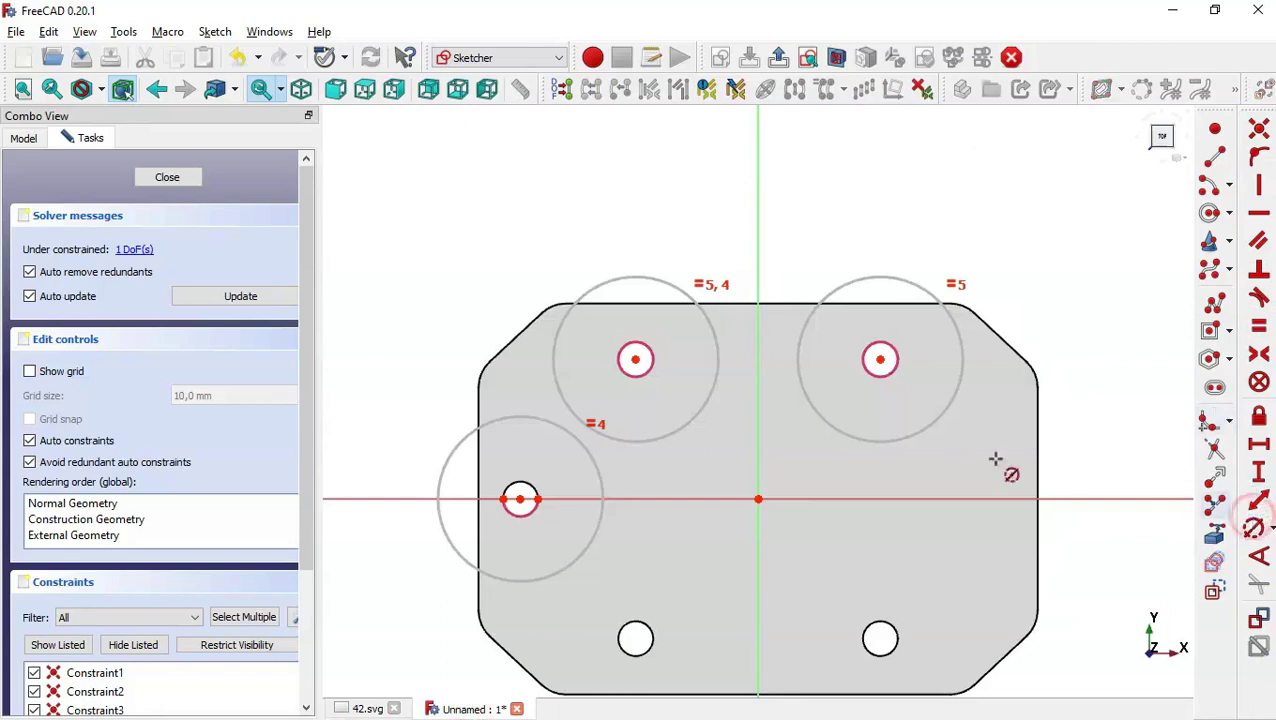
click(914, 436)
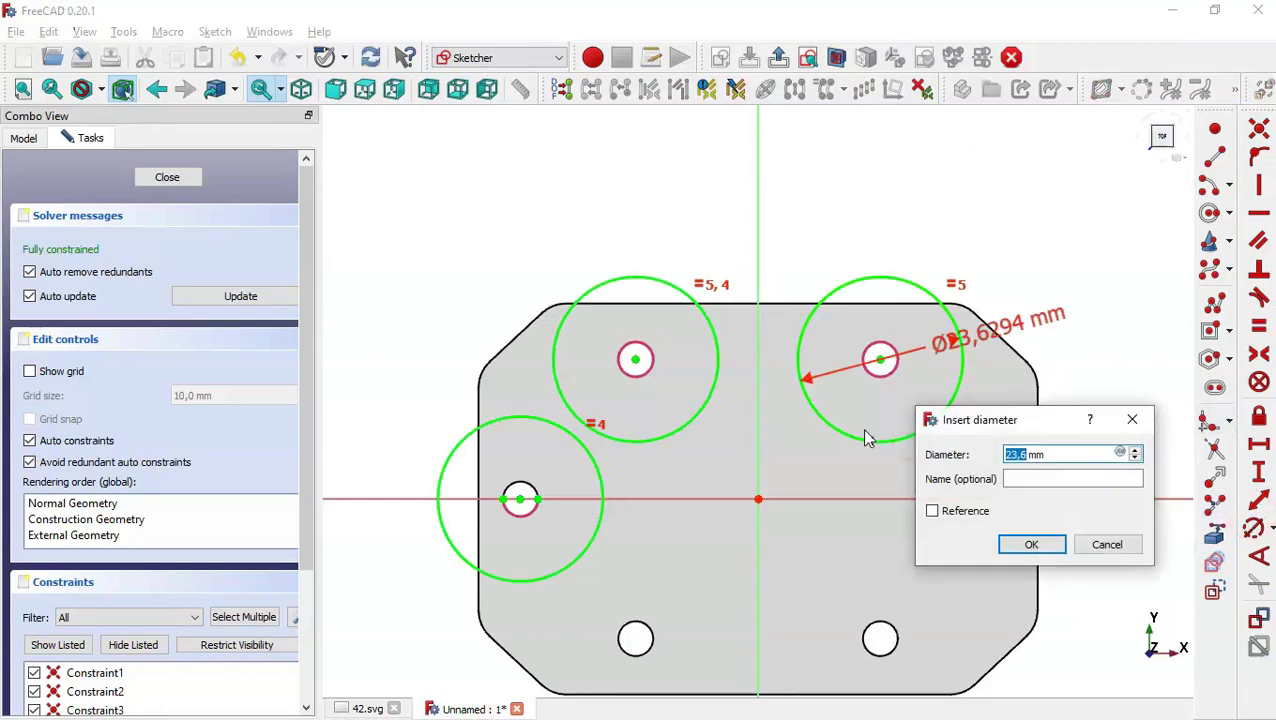
text(8)
key(Return)
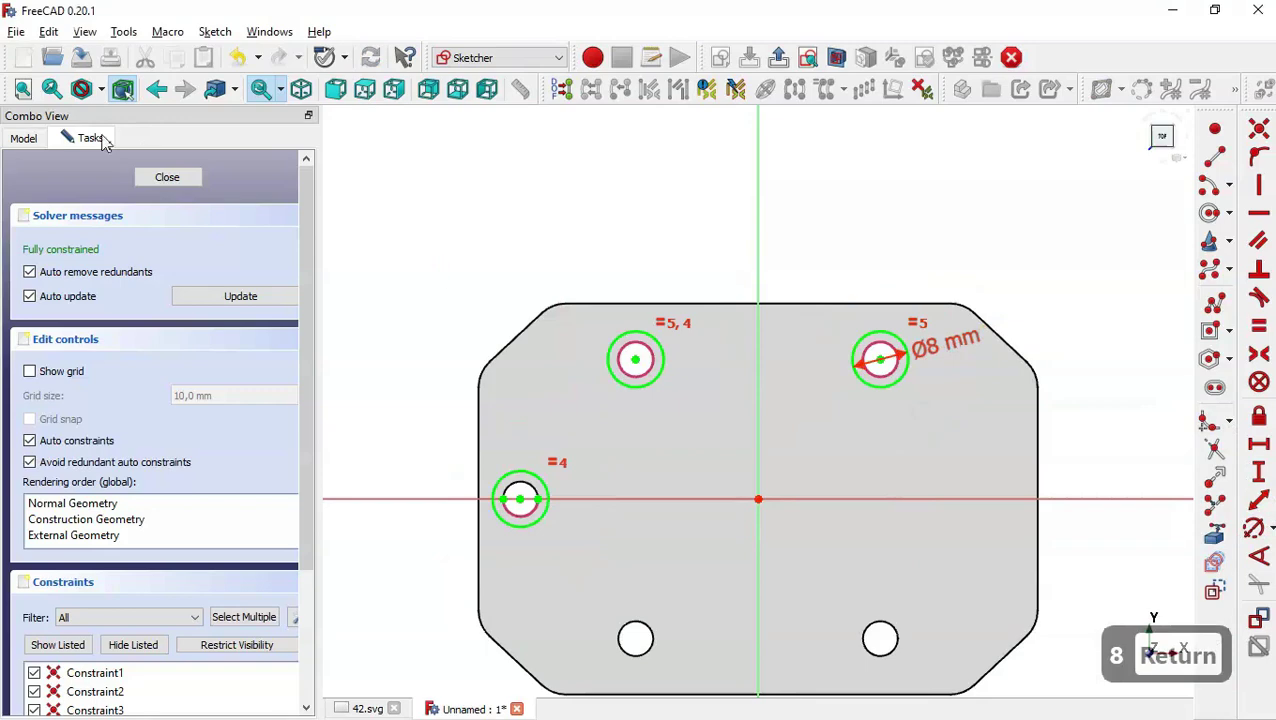
click(167, 177)
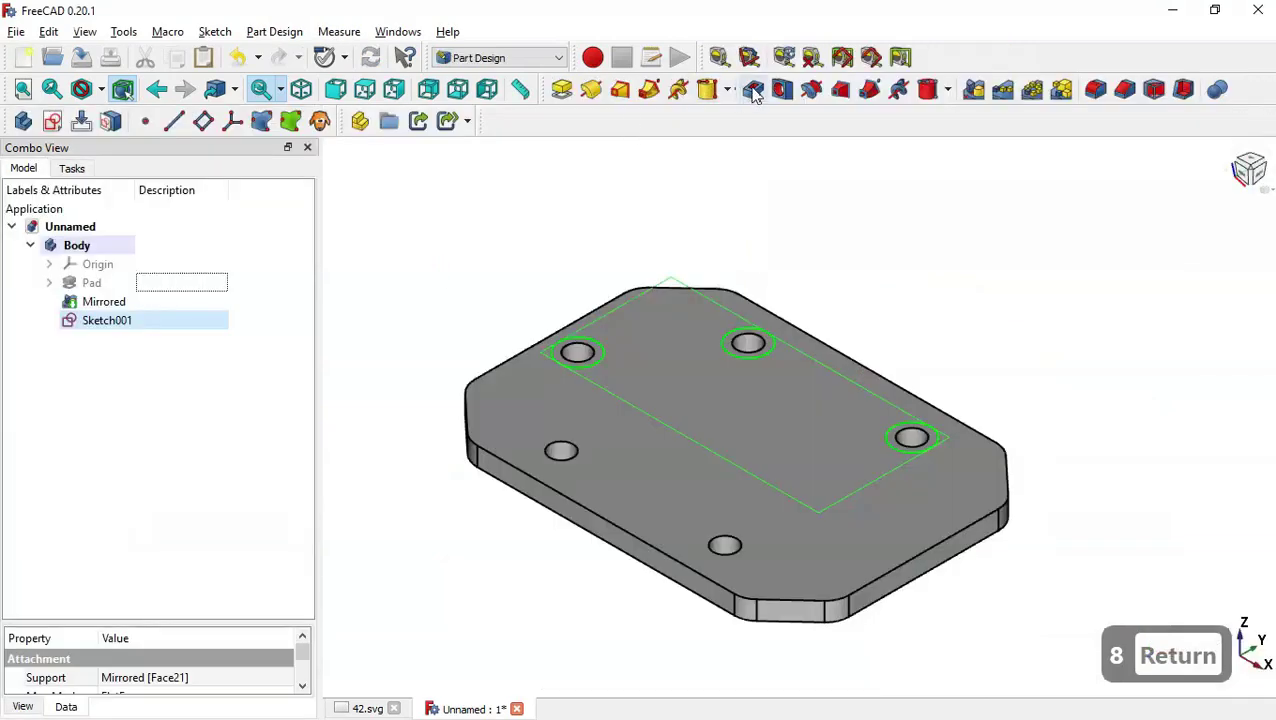
Step: Pocket the circle sketch 1 mm deep to form the counterbores
click(753, 90)
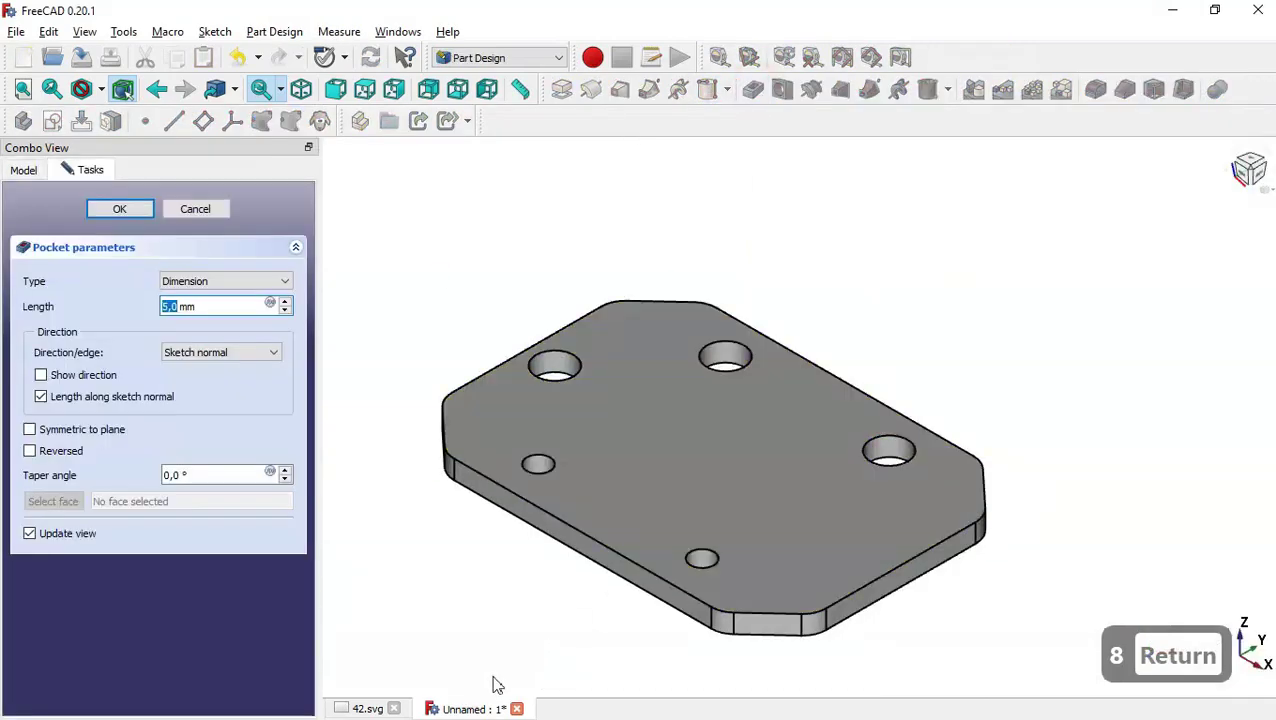
click(367, 709)
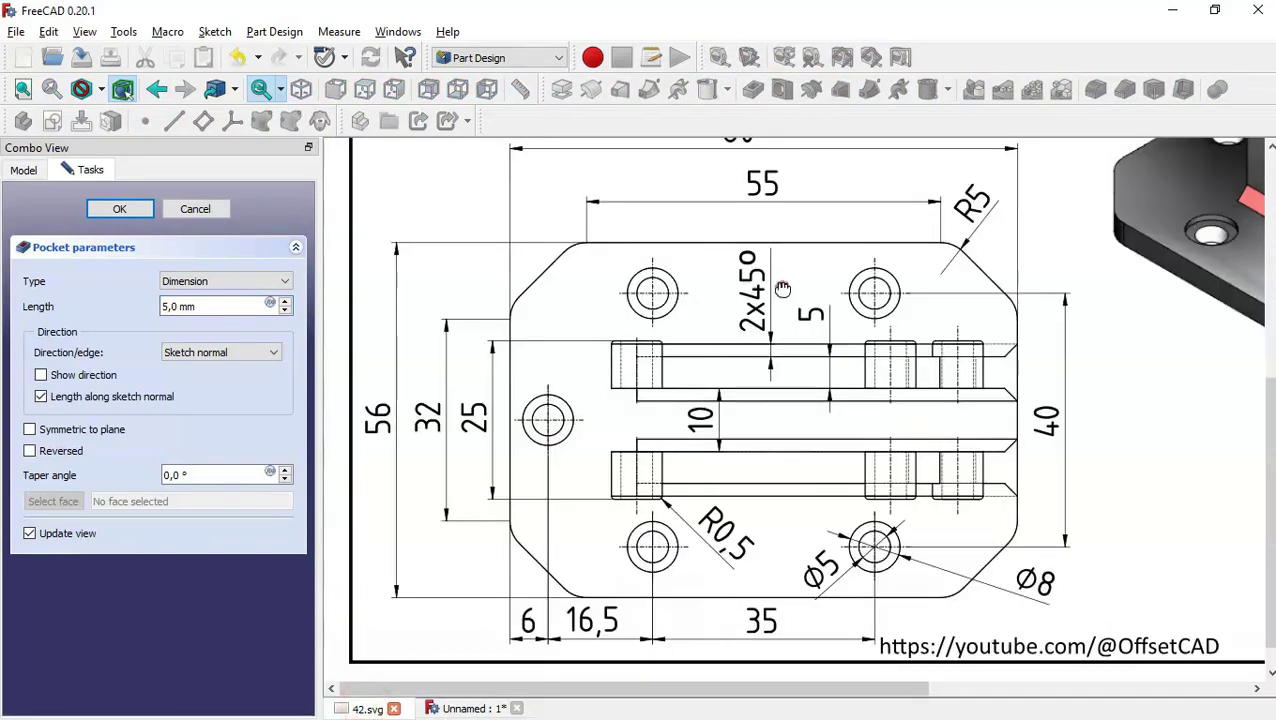
drag(743, 155, 743, 427)
drag(726, 376, 728, 461)
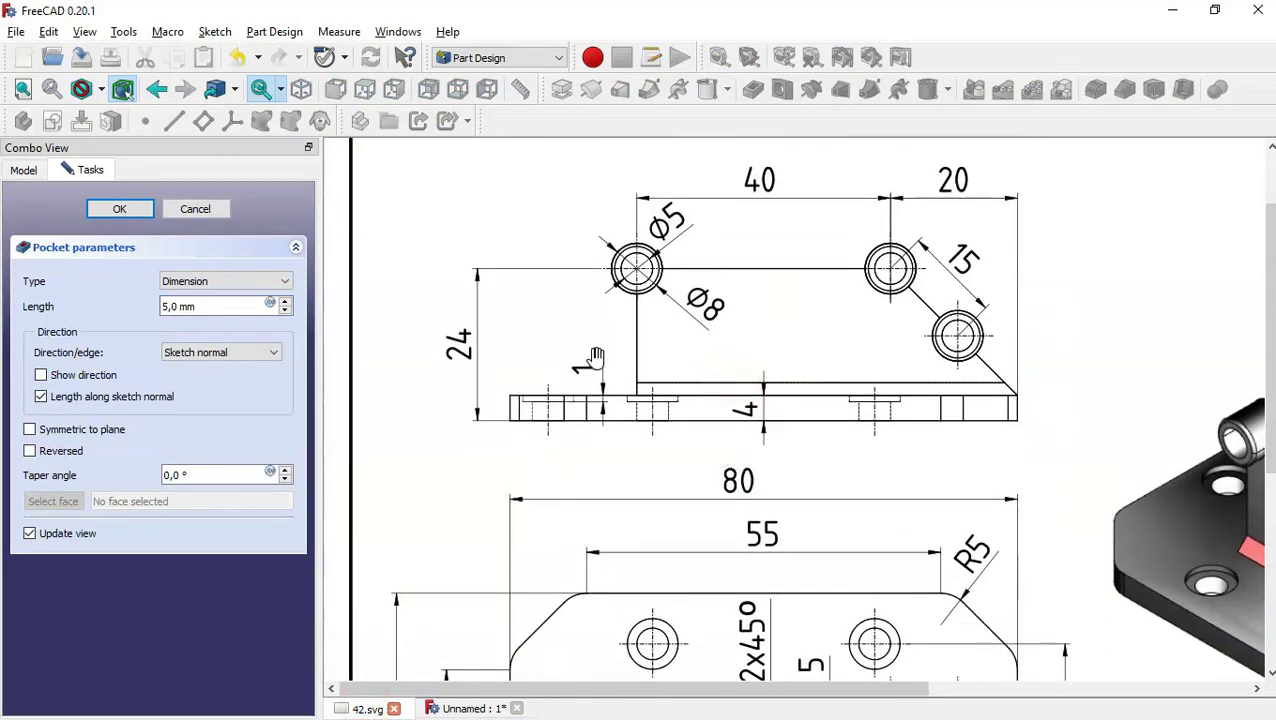
click(470, 708)
triple_click(219, 302)
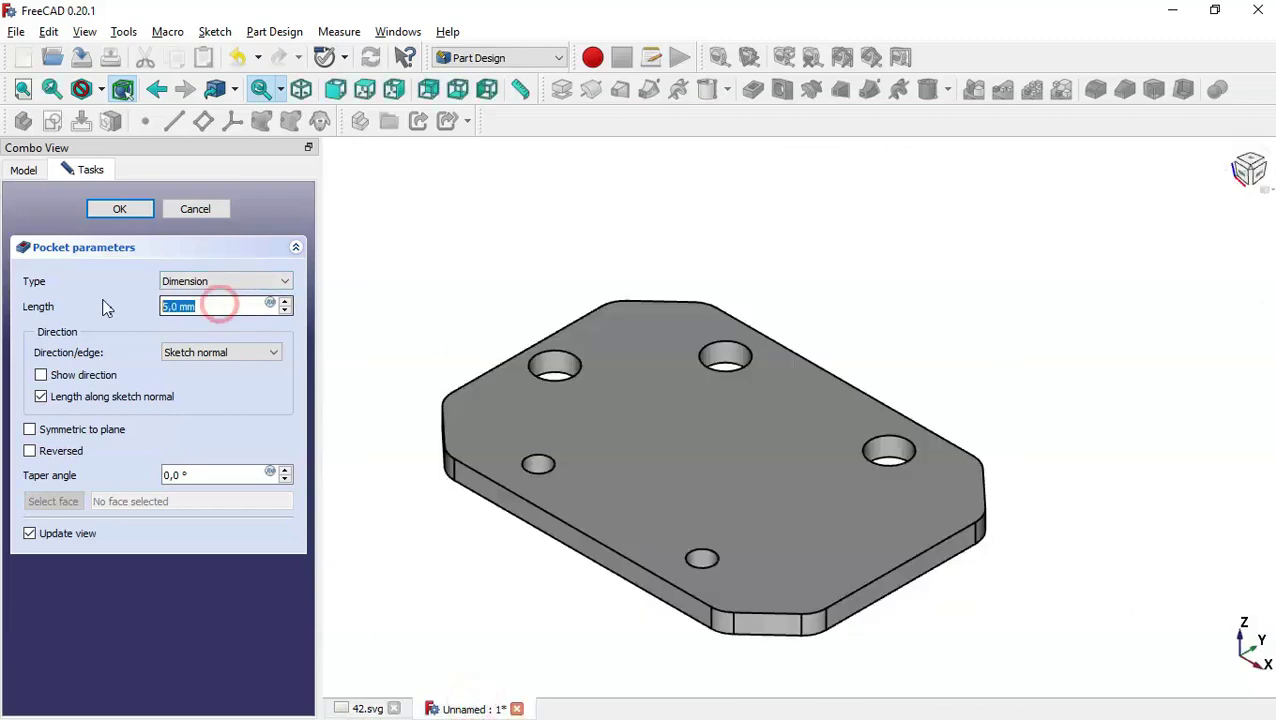
text(1)
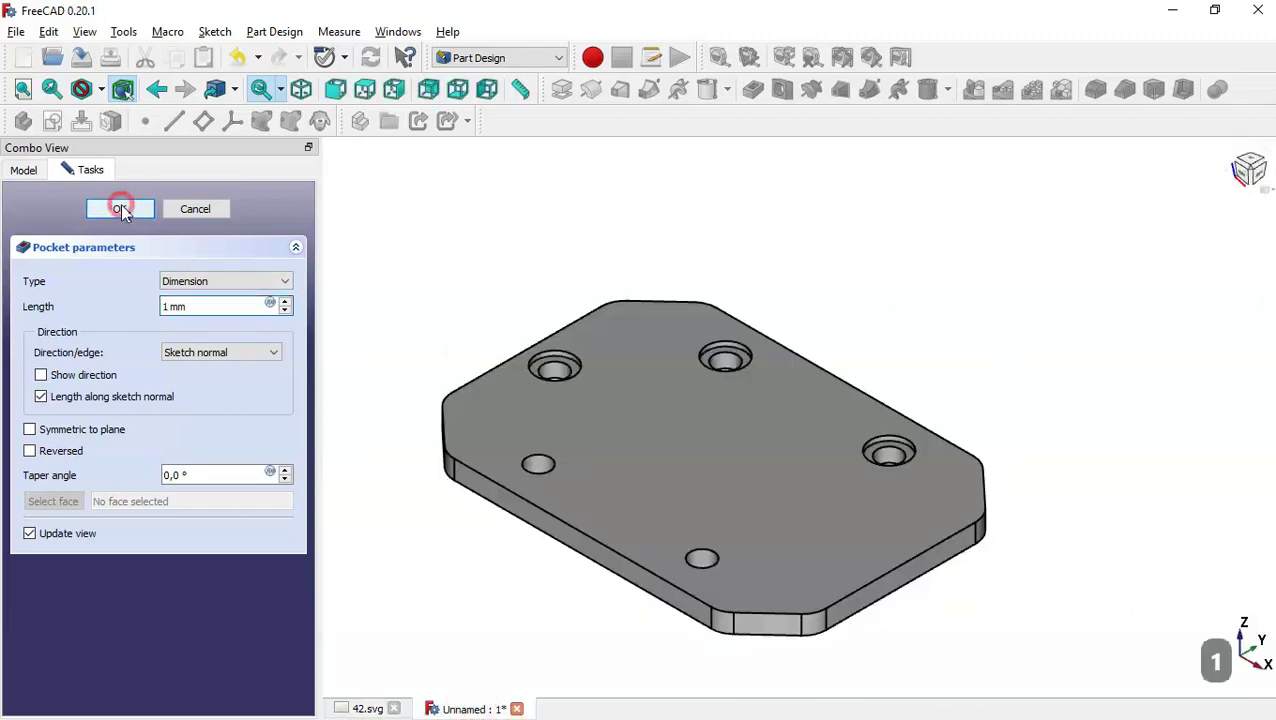
click(121, 211)
Step: Mirror the Pocket across the Base XZ plane and reset to the isometric view
click(112, 321)
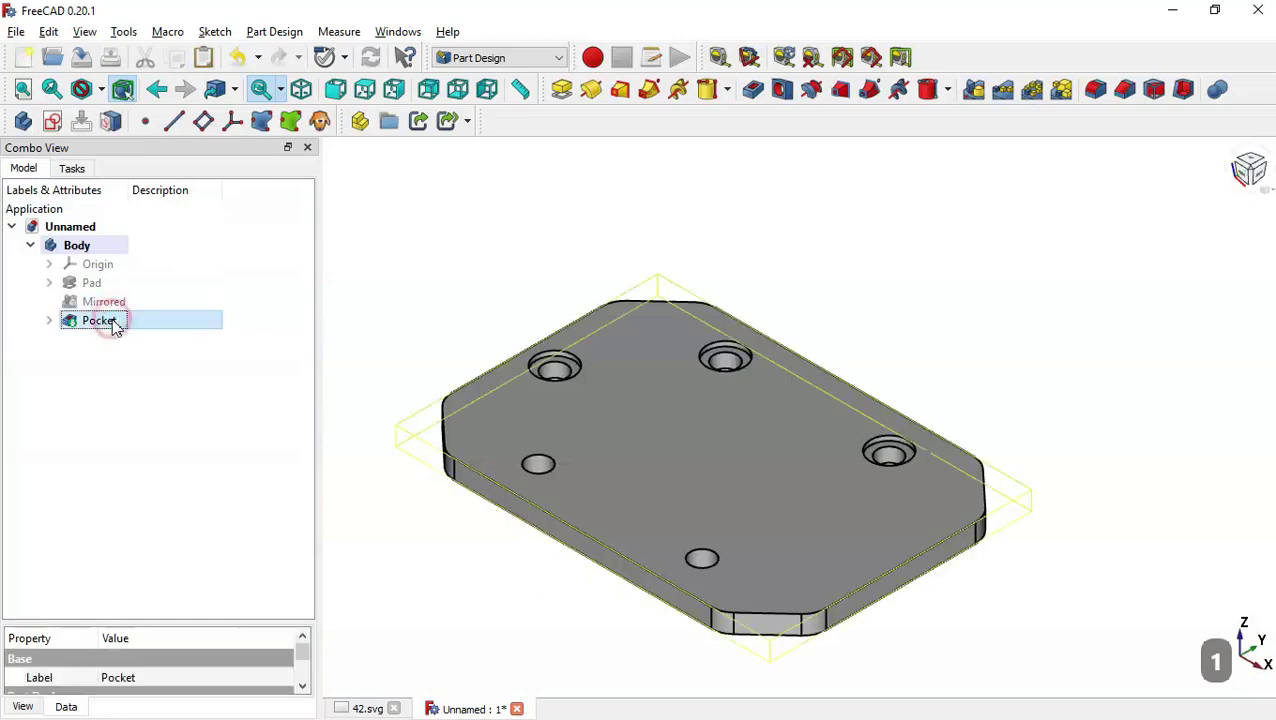
click(976, 91)
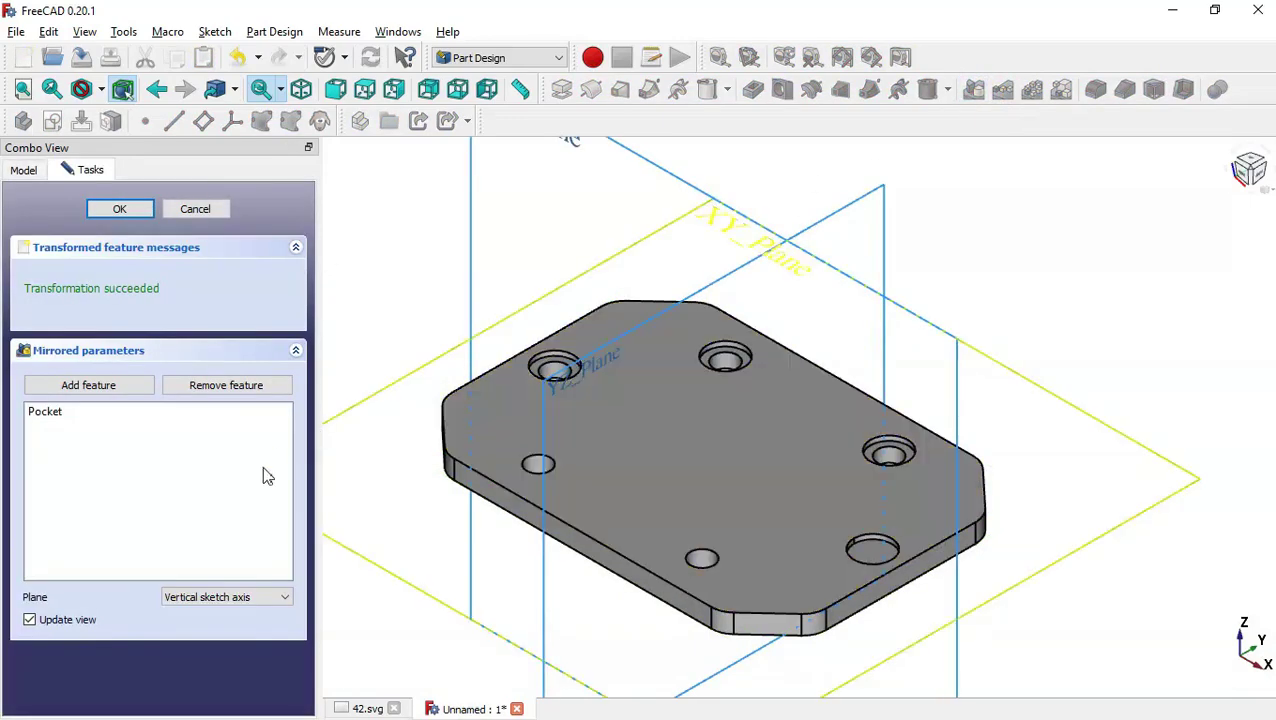
click(260, 599)
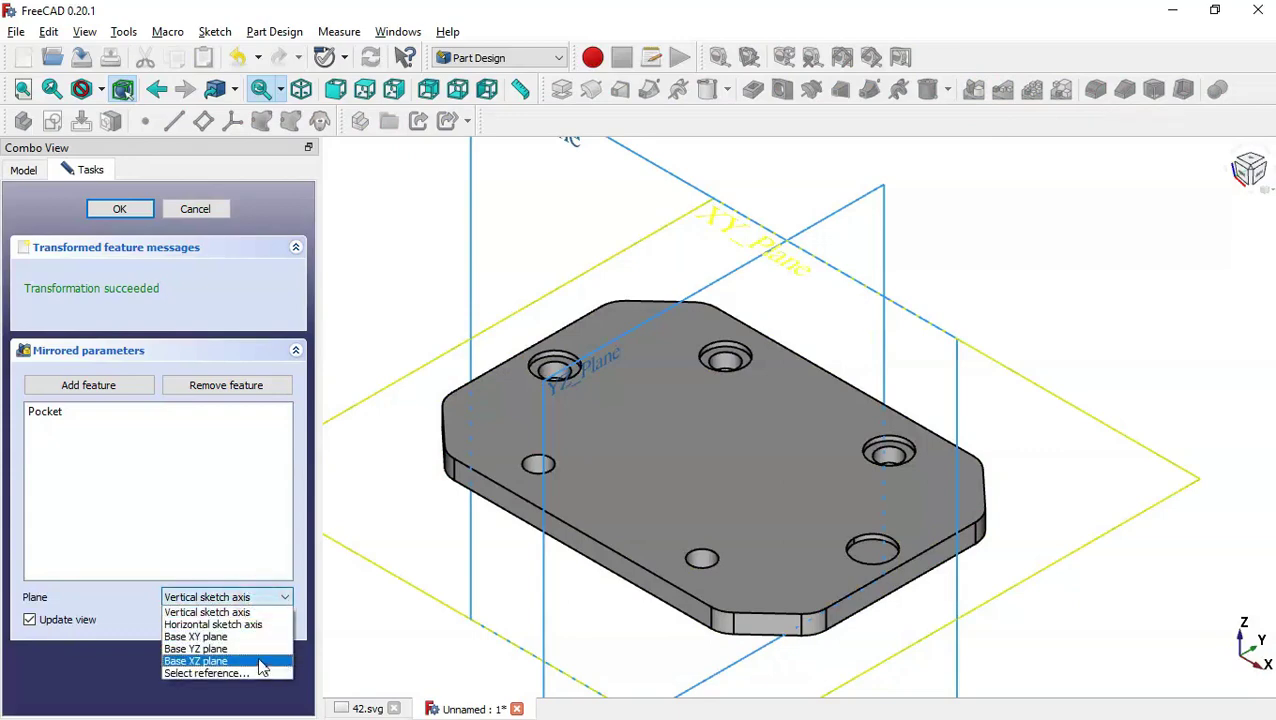
click(260, 663)
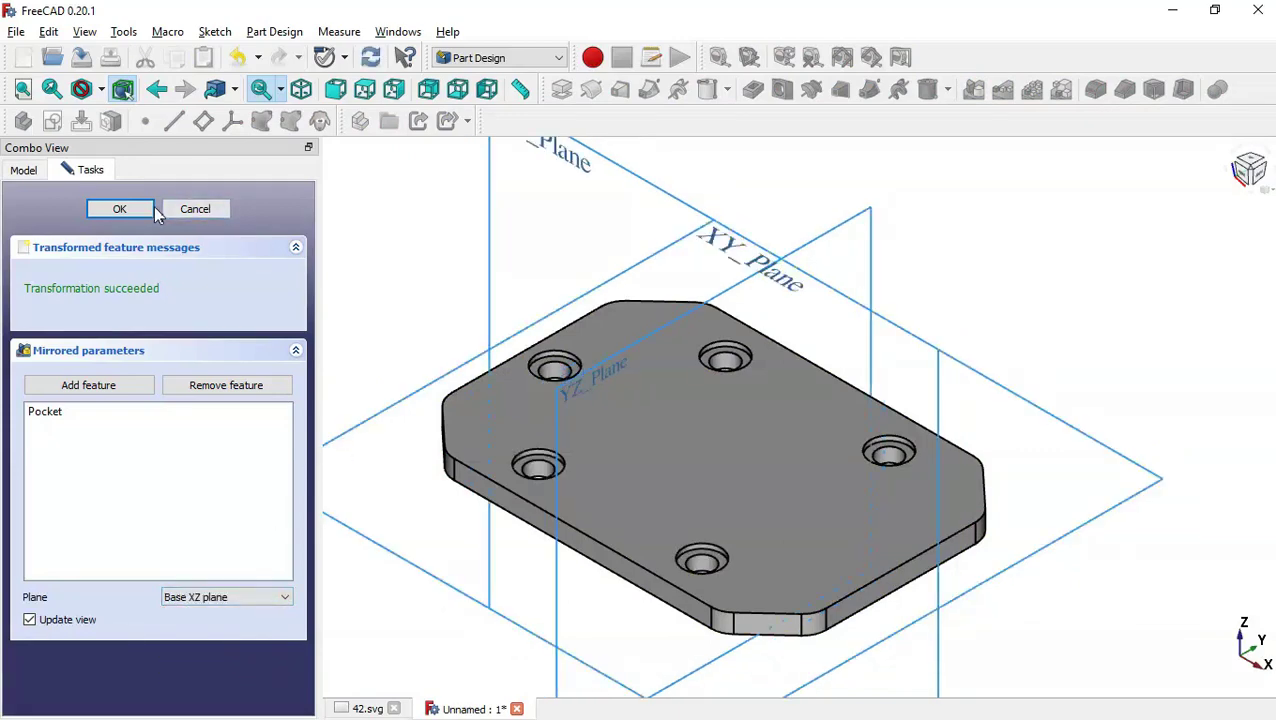
click(143, 212)
click(455, 284)
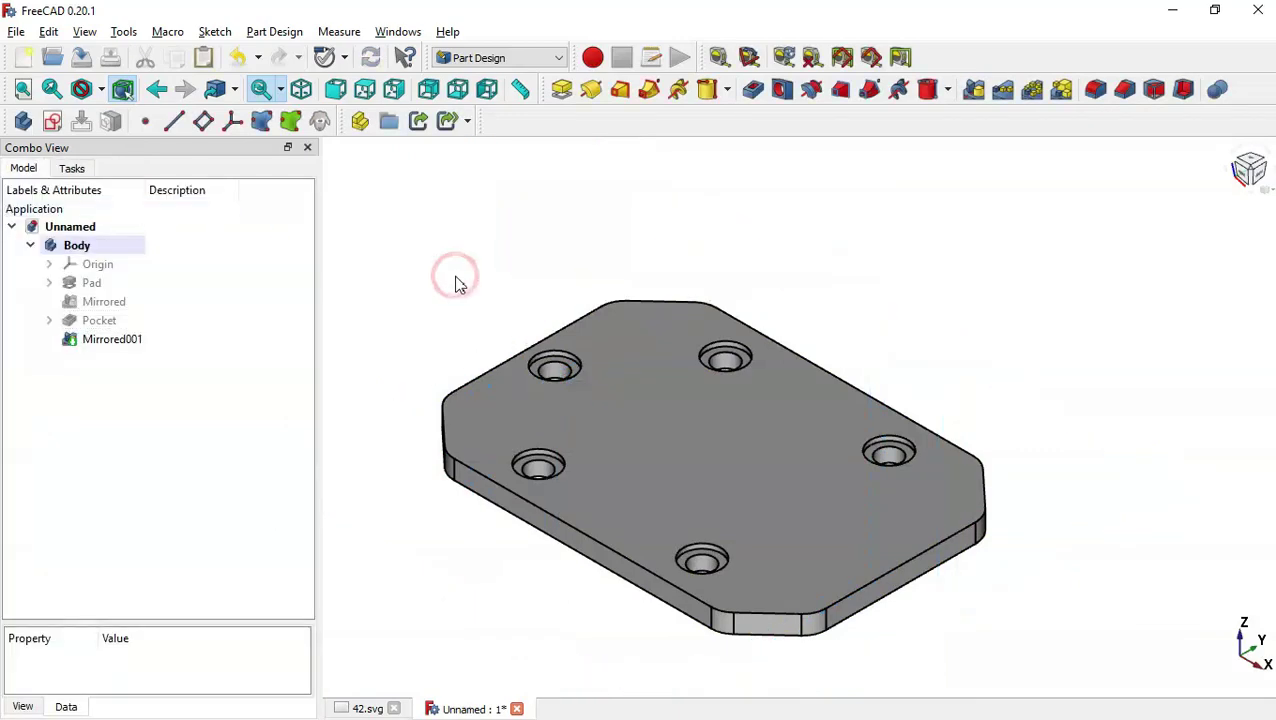
key(Home)
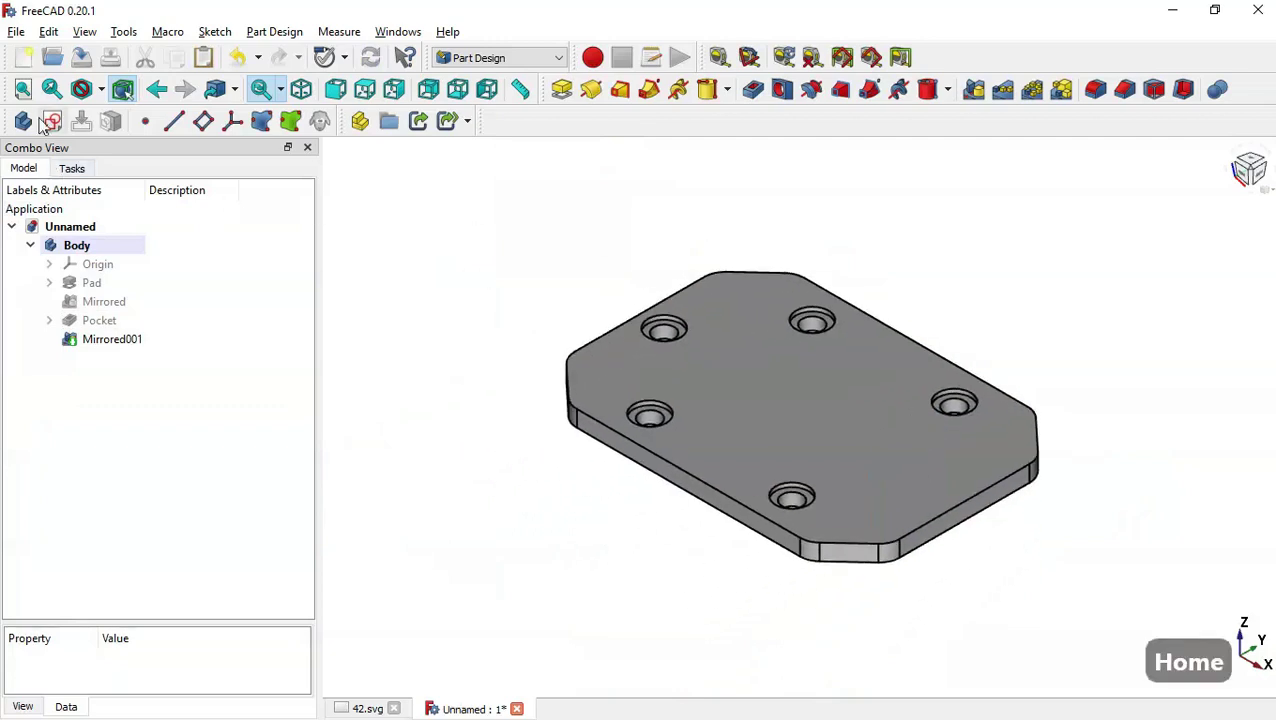
Step: Create a sketch on the vertical XZ plane with section view on, consulting the 42.svg top view
click(53, 121)
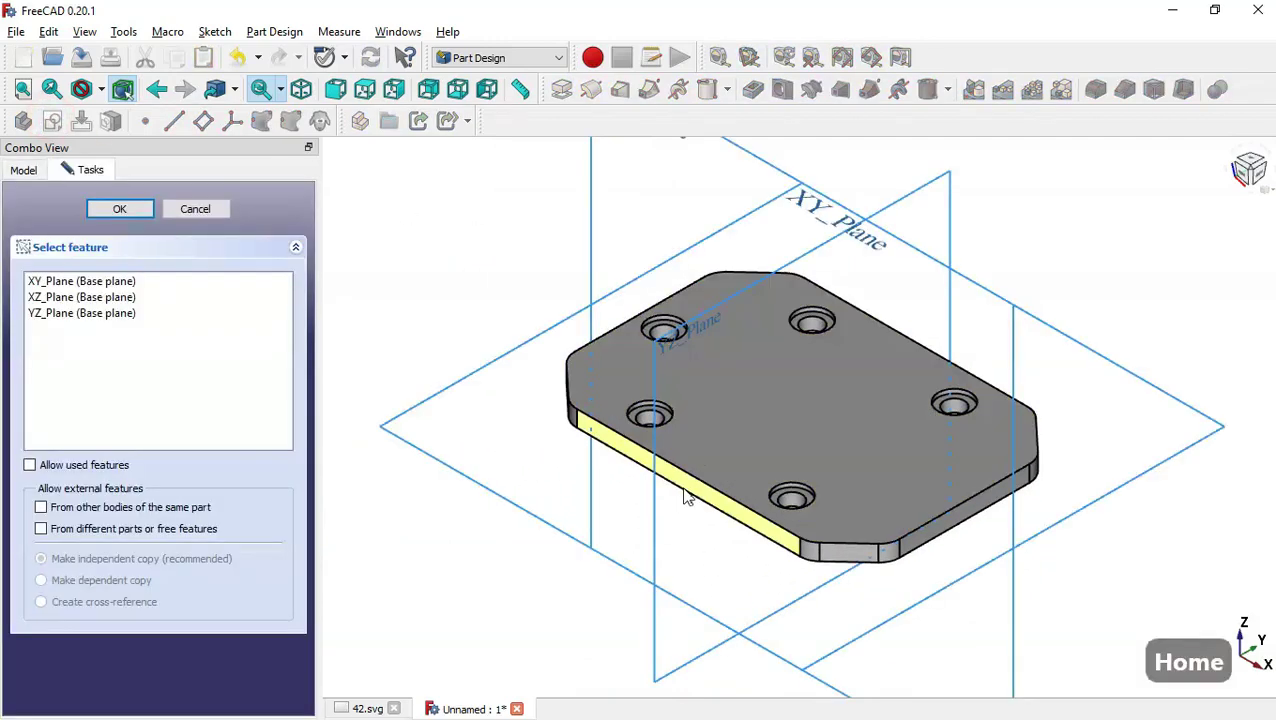
scroll(692, 582, down, 3)
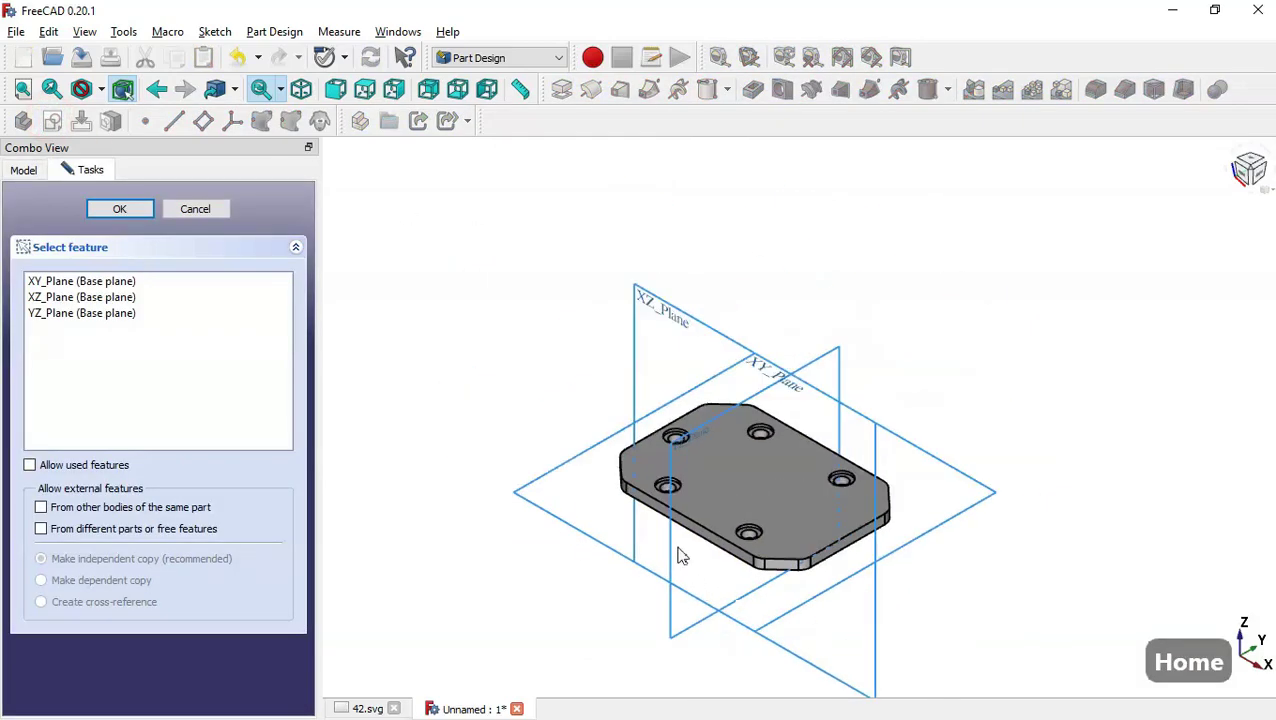
click(673, 320)
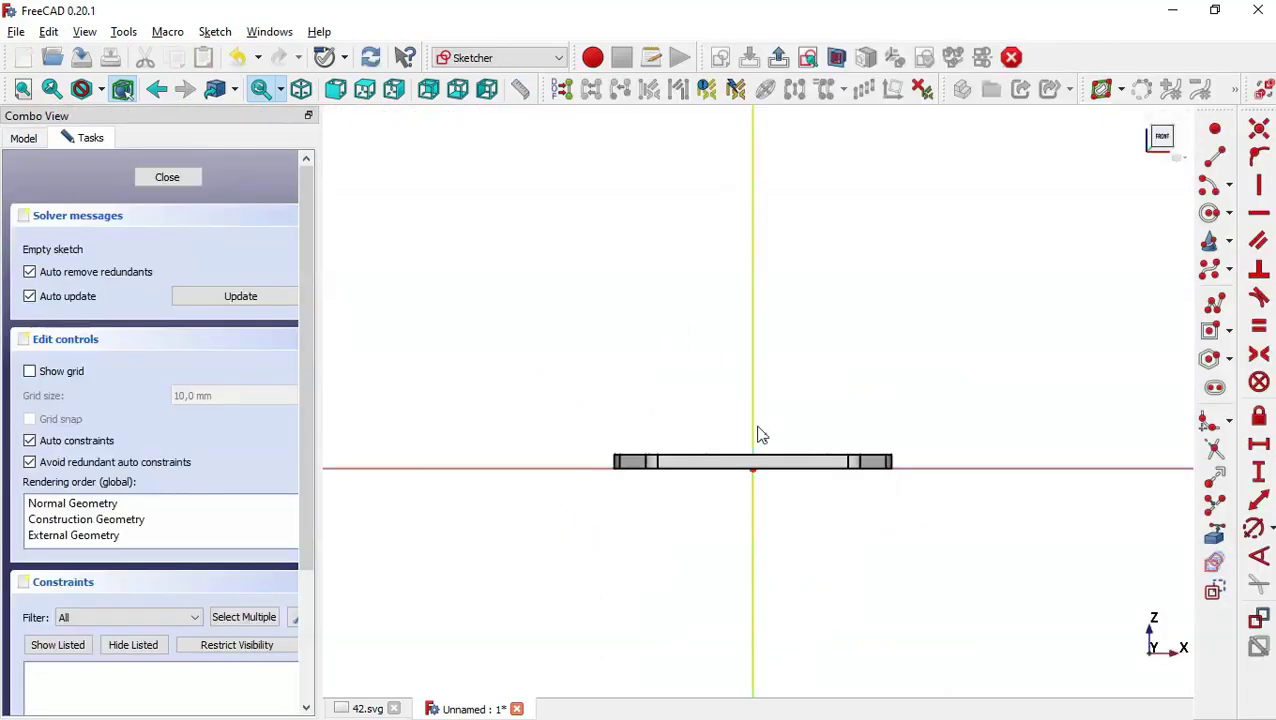
scroll(757, 435, up, 5)
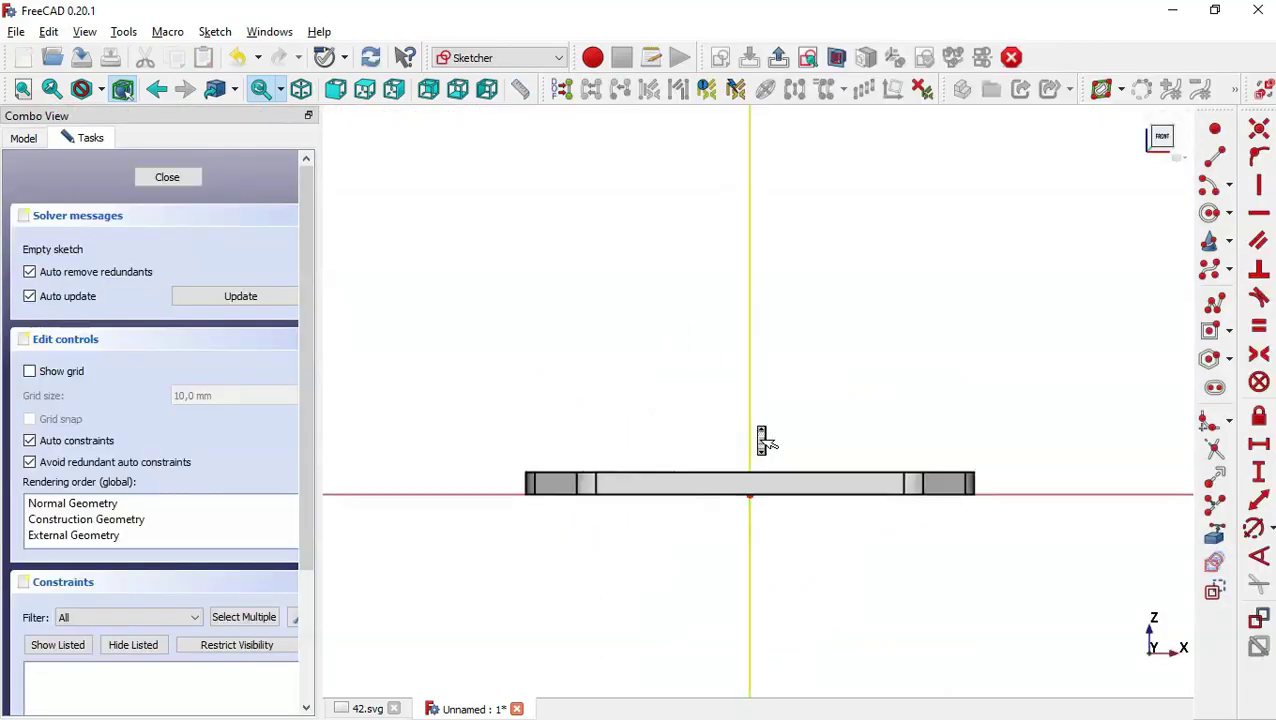
click(839, 60)
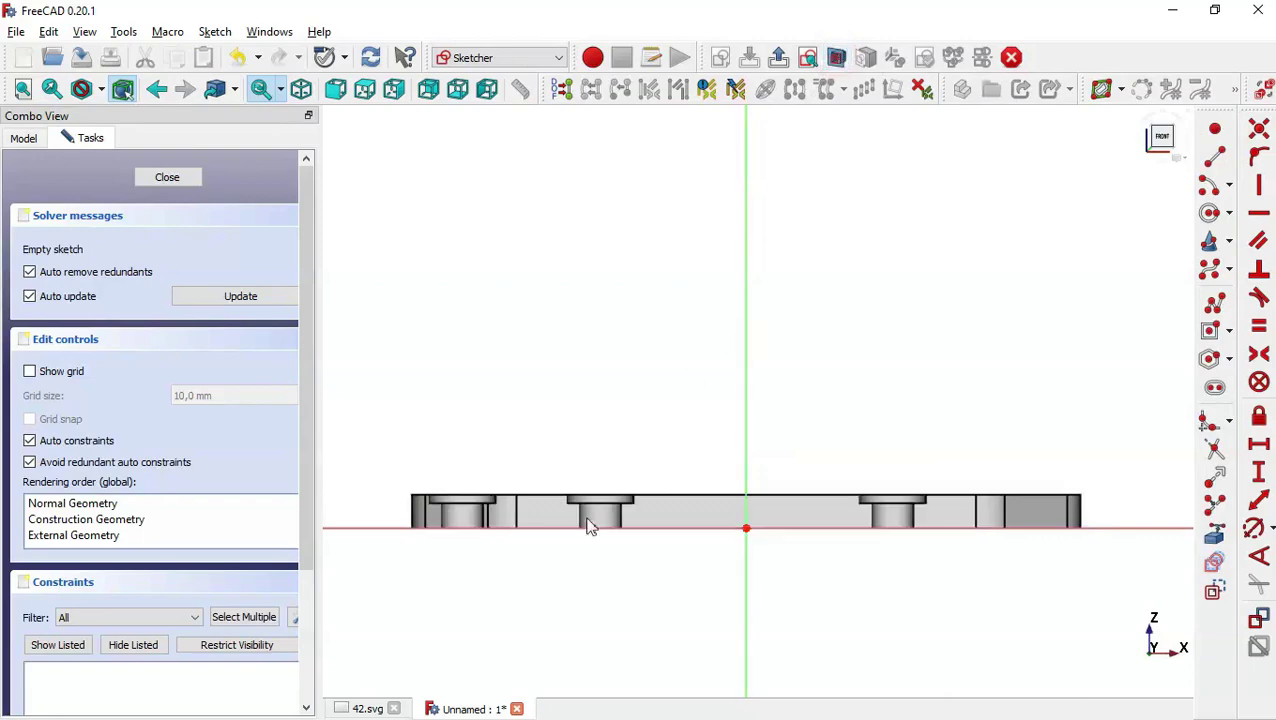
click(366, 709)
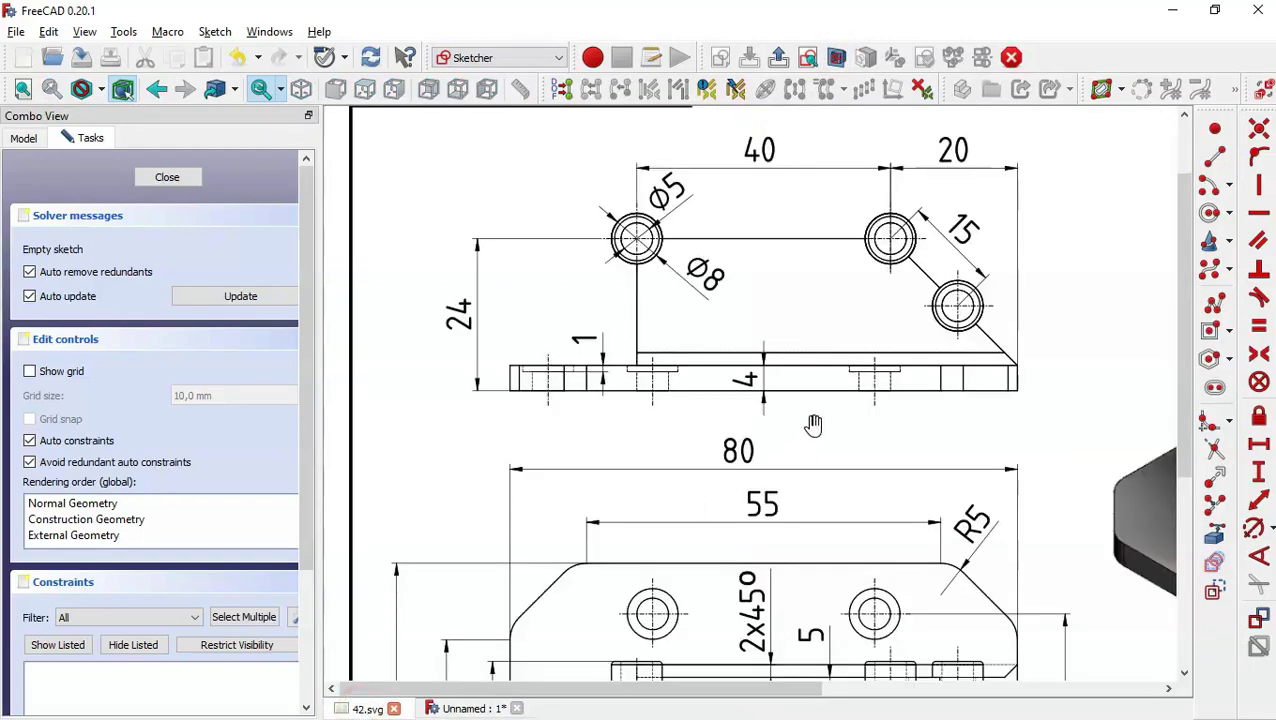
drag(890, 485, 674, 343)
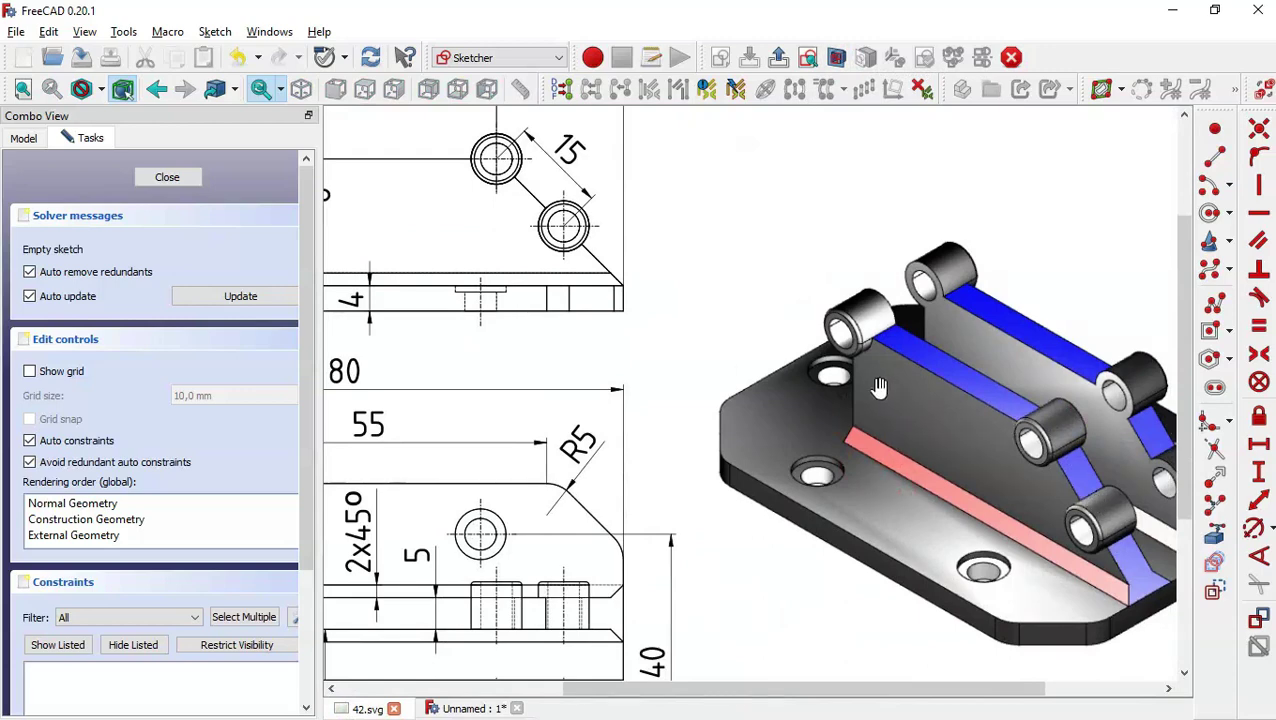
drag(652, 347, 917, 456)
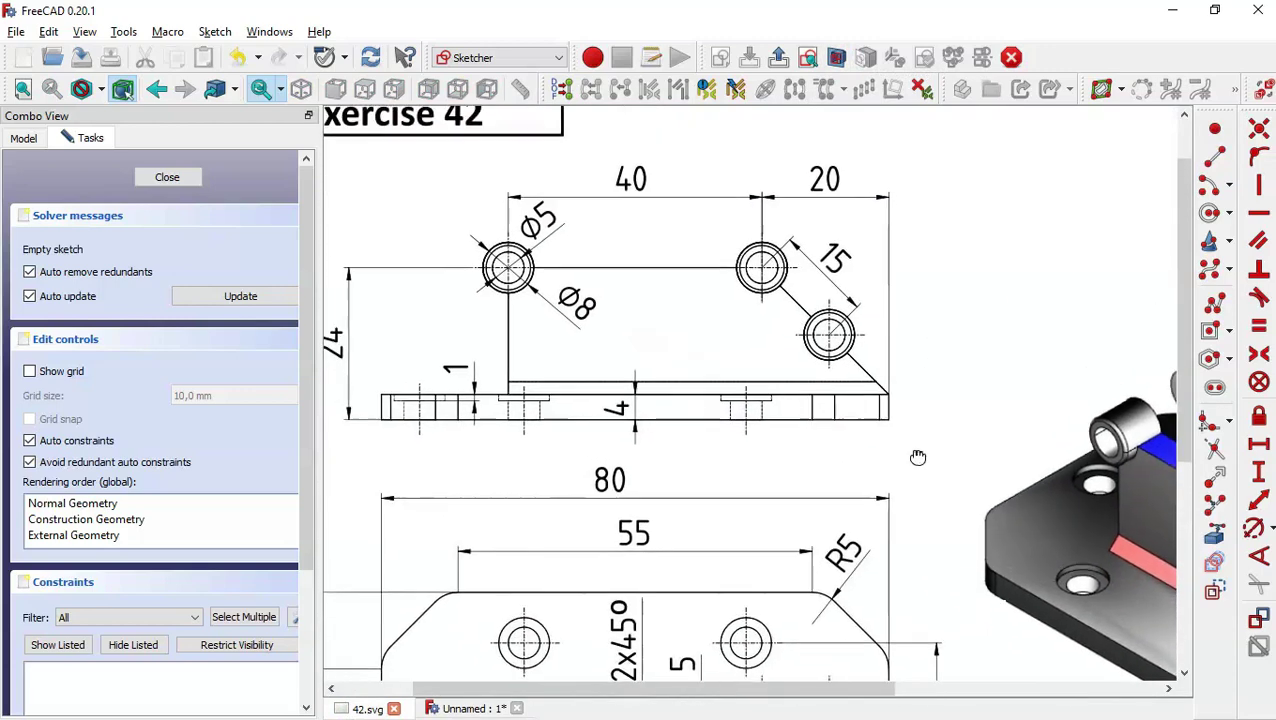
click(472, 708)
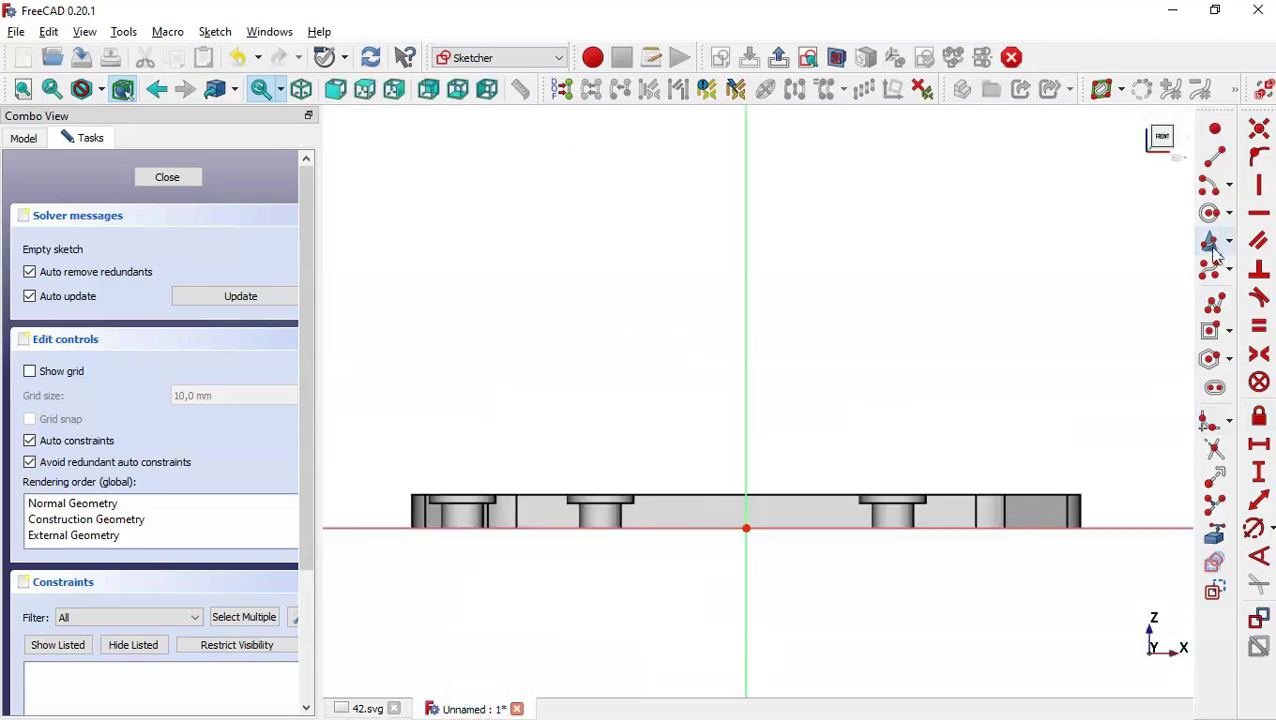
Step: Draw a closed polyline trapezoid with vertical left edge, flat top and sloped right edge
click(1216, 302)
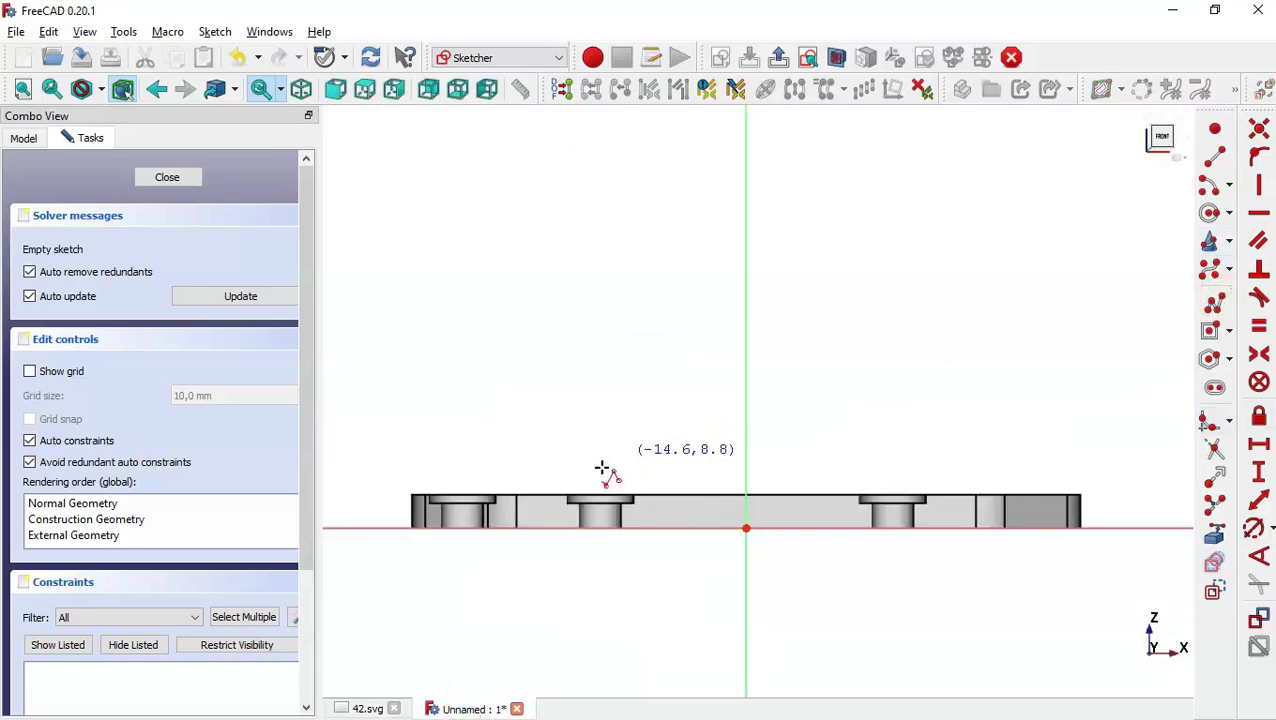
click(547, 487)
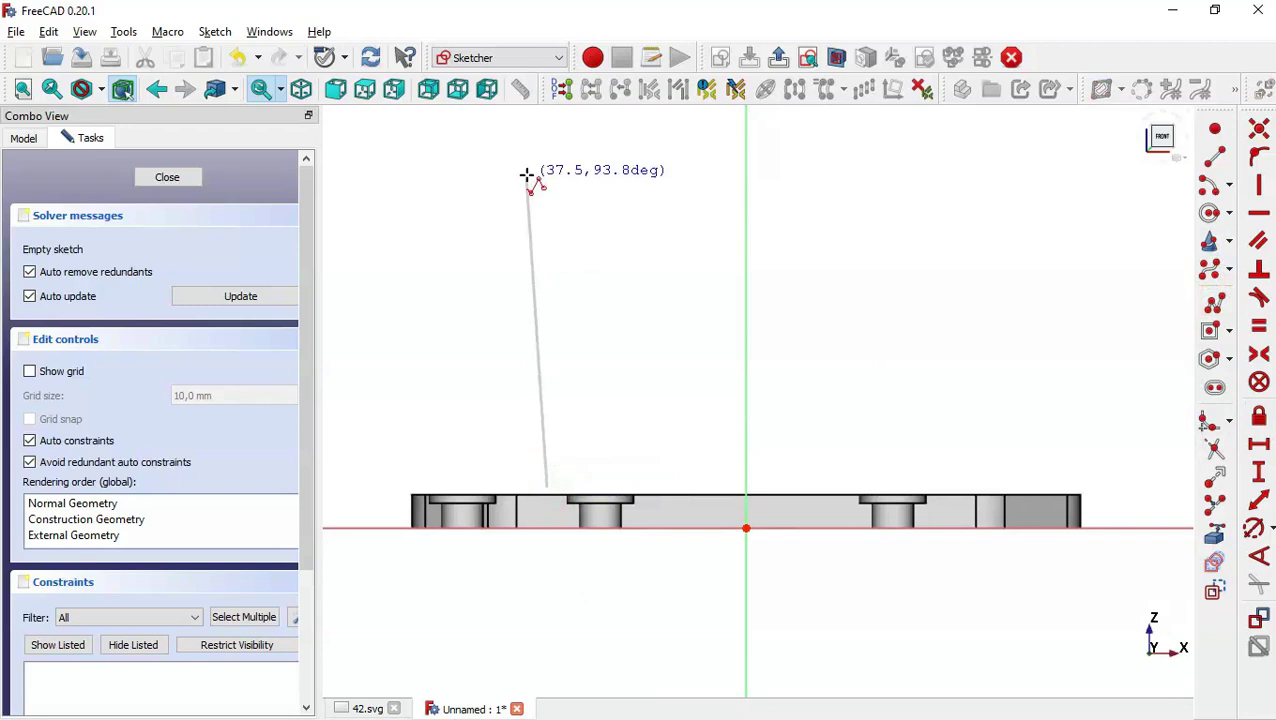
click(547, 228)
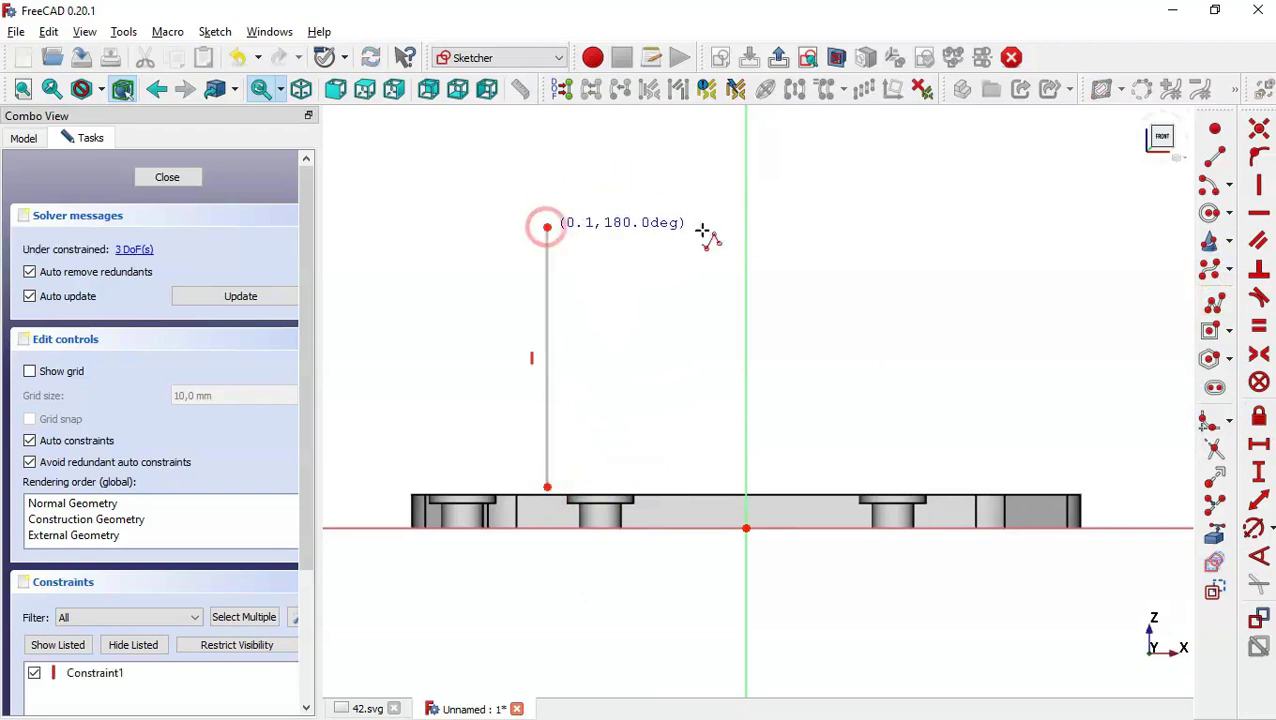
click(835, 228)
click(1093, 475)
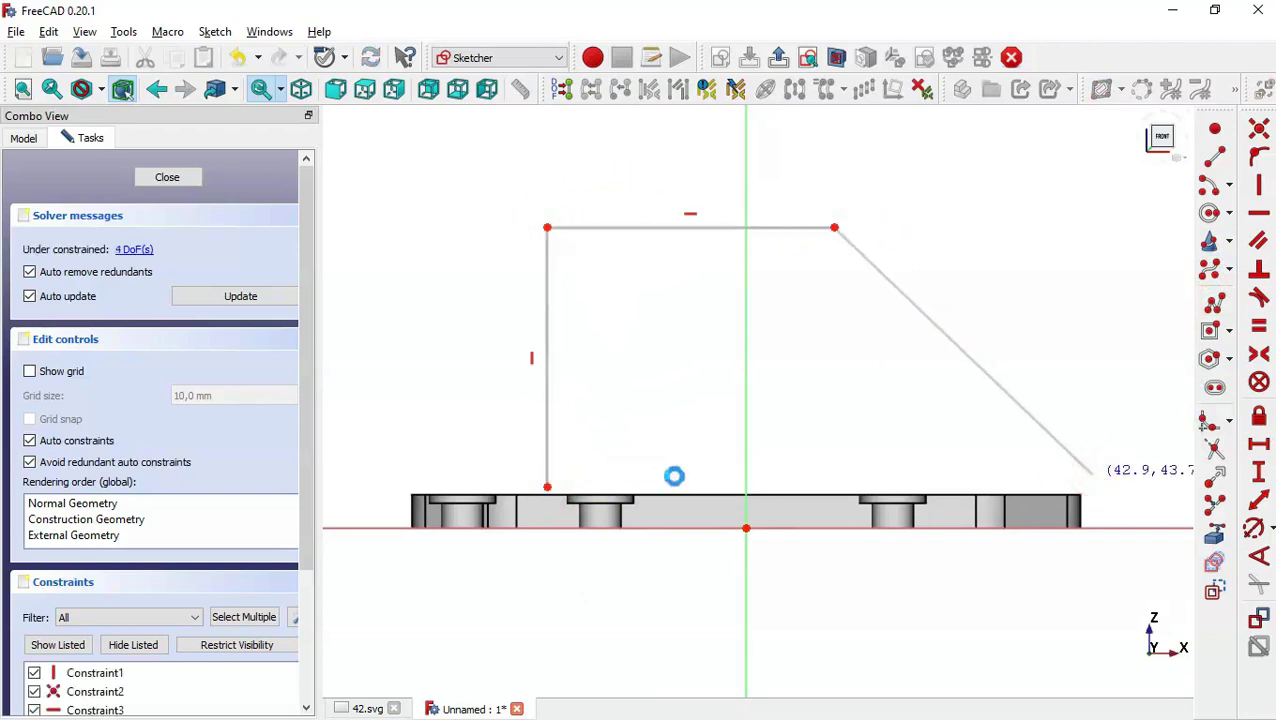
click(549, 485)
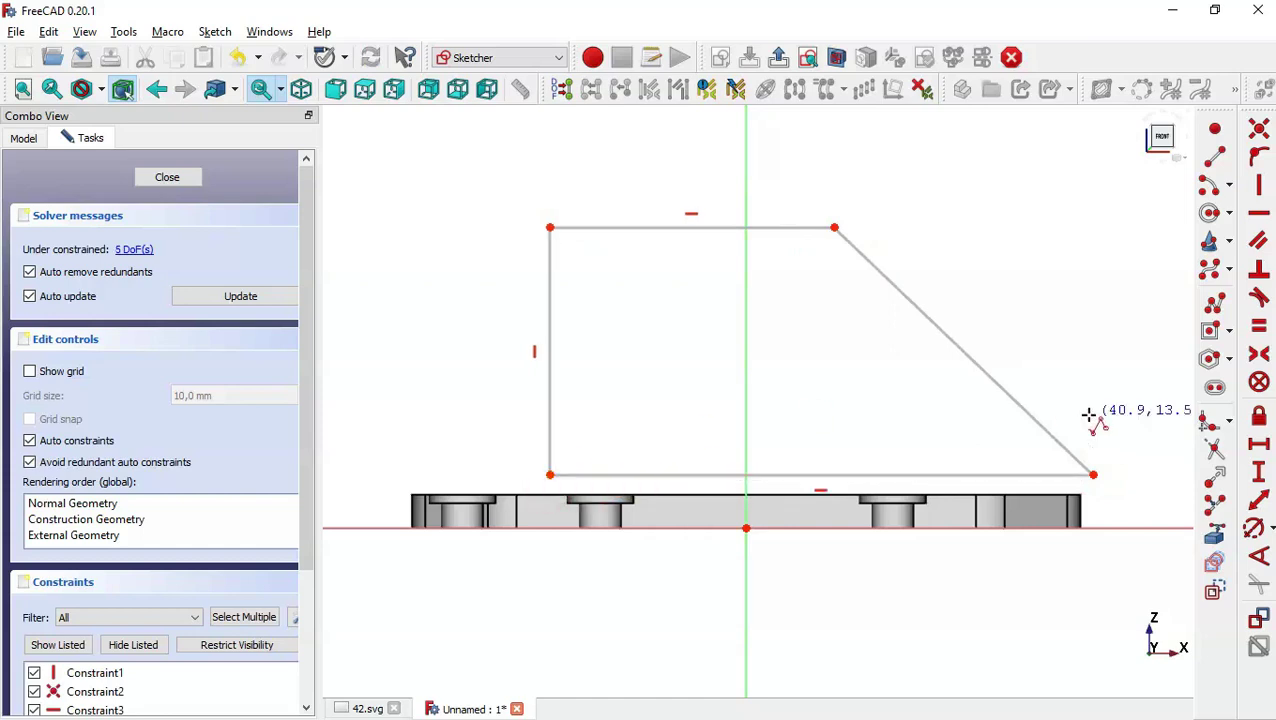
Step: Reference the plate's right edge and make the outline's lower-right corner coincident with its top
click(1216, 537)
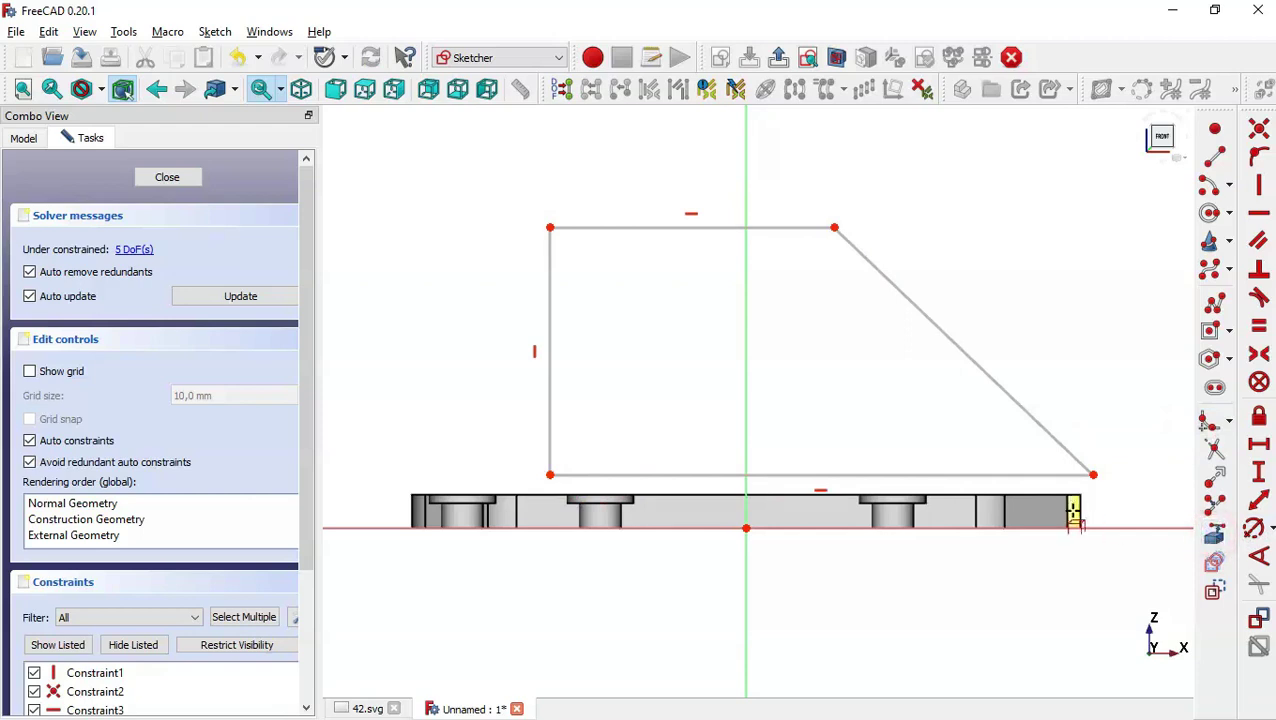
click(1081, 508)
key(Escape)
click(1093, 475)
click(1080, 495)
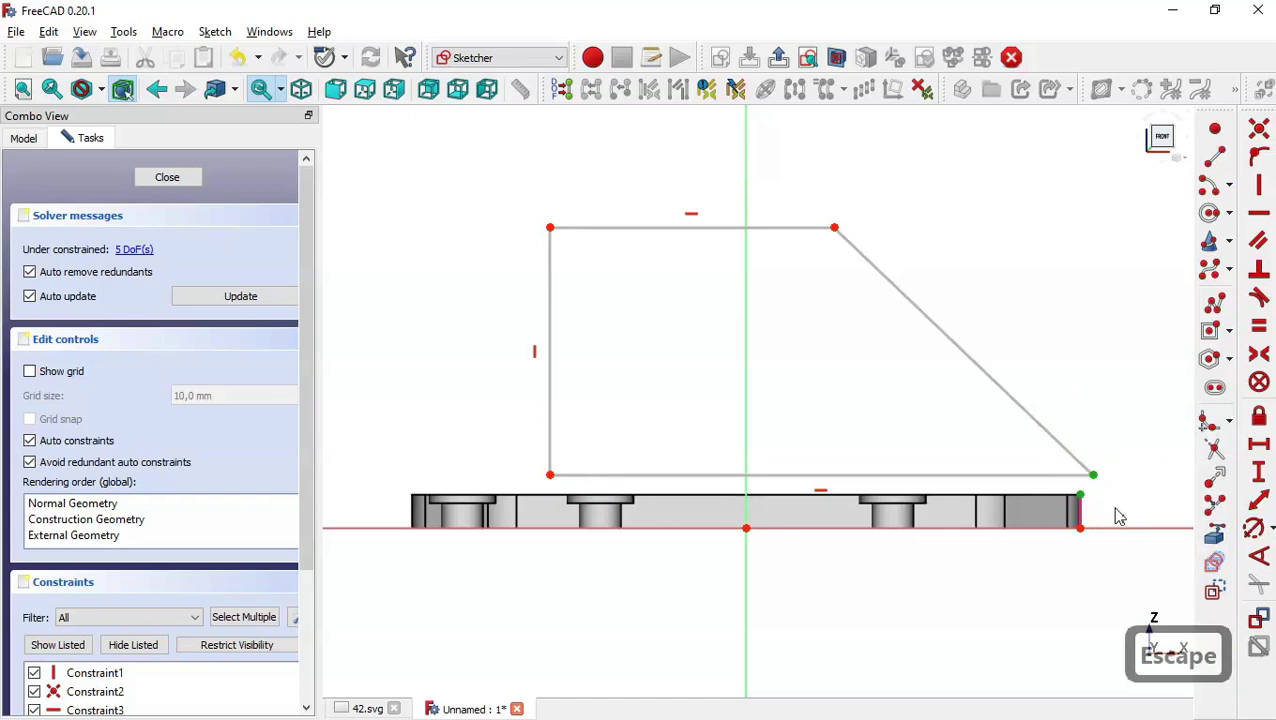
click(1259, 128)
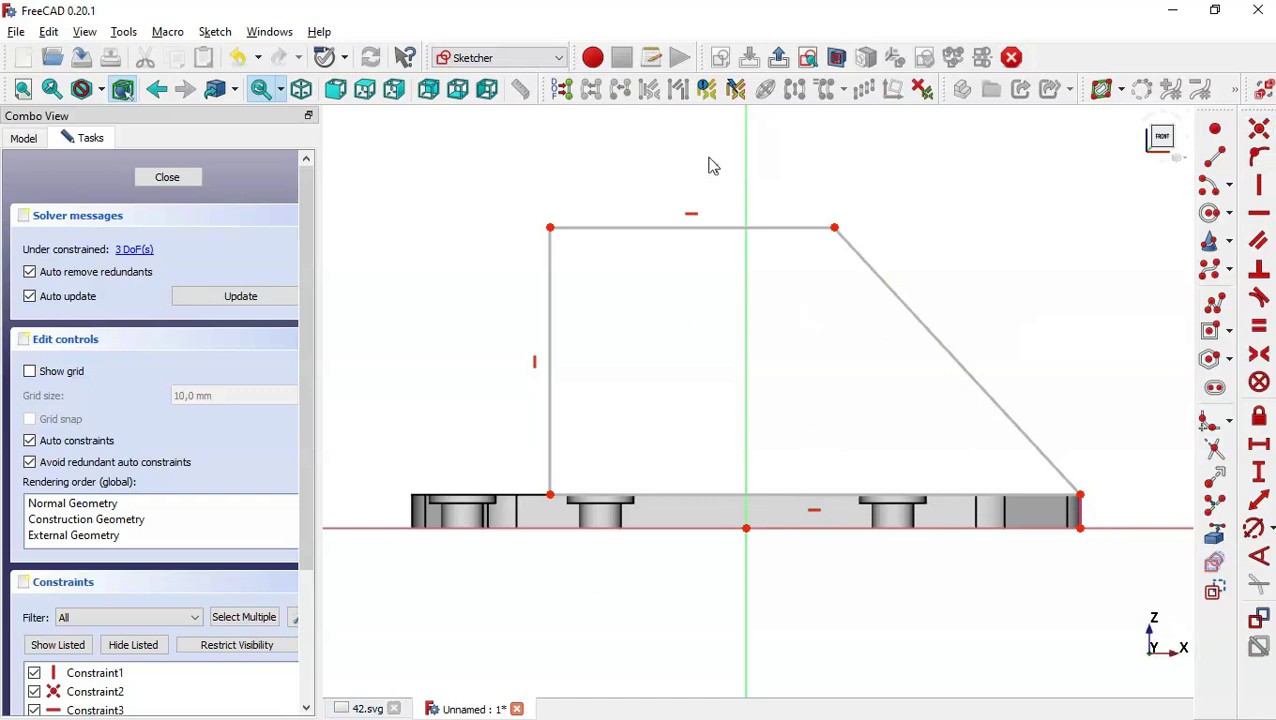
Step: Dimension the slope's horizontal run as 20 mm and the top edge as 40 mm
click(340, 710)
scroll(740, 390, up, 2)
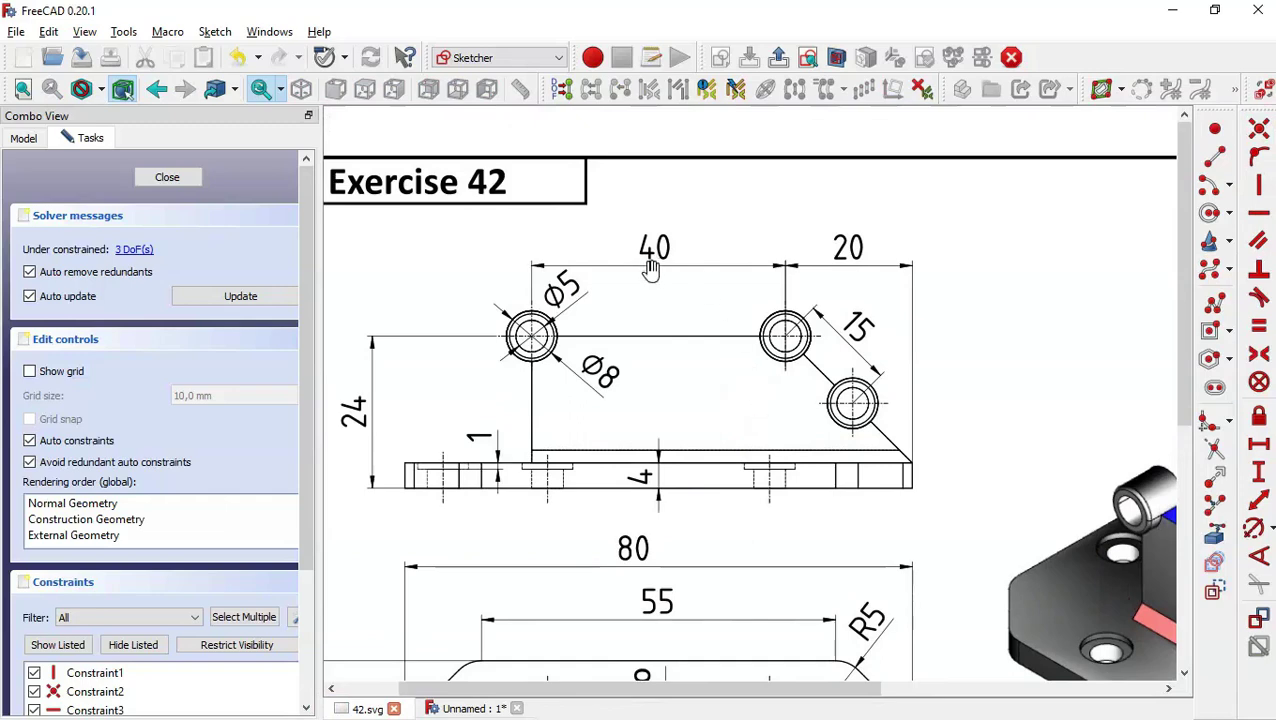
drag(476, 436, 568, 432)
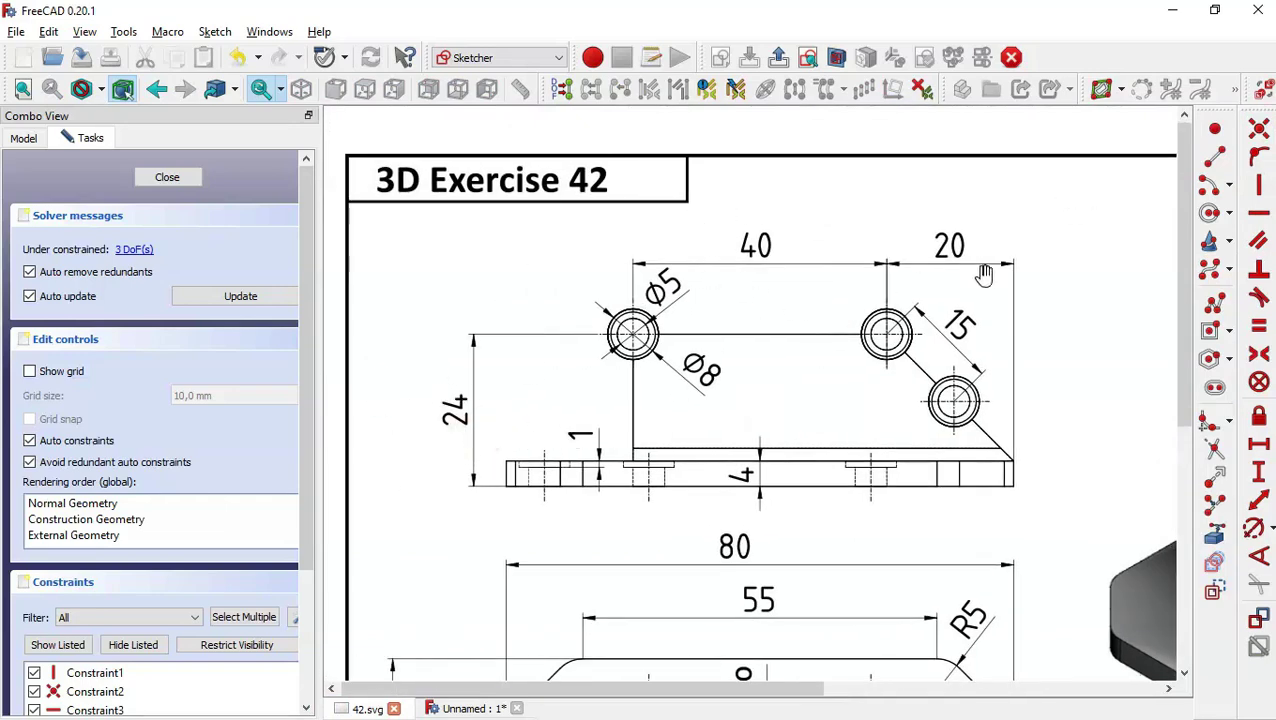
click(462, 709)
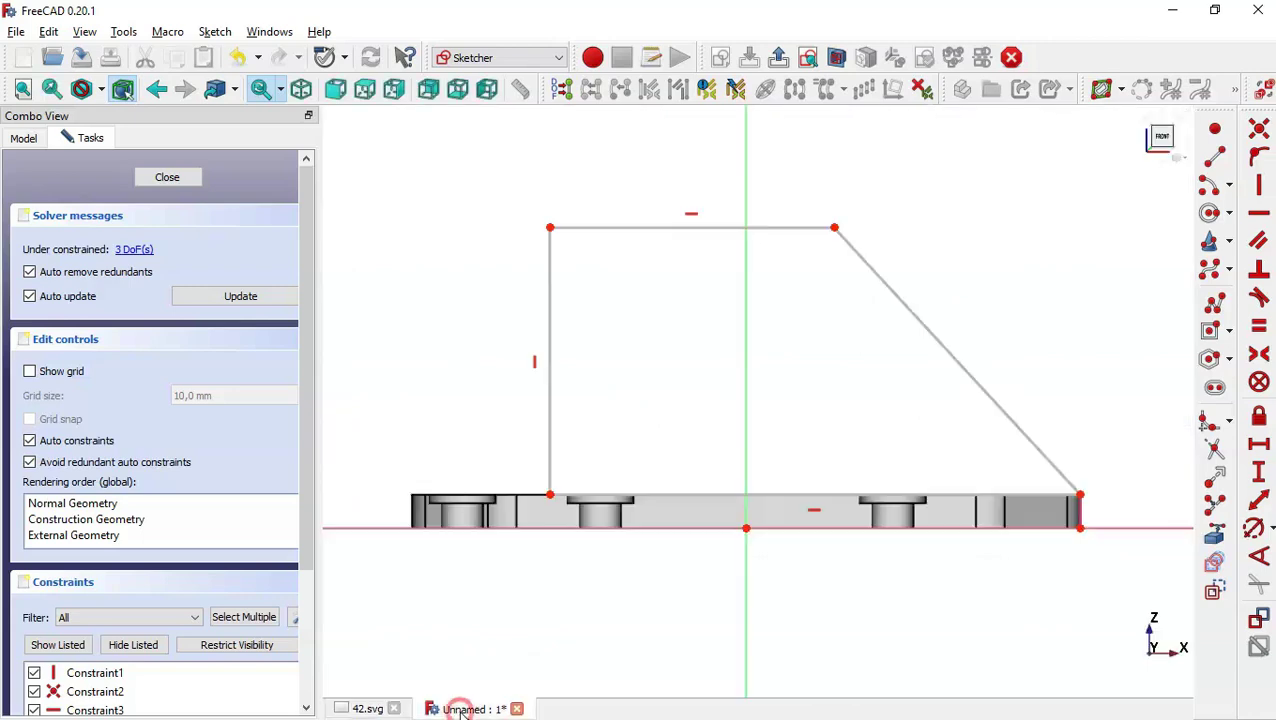
click(1262, 446)
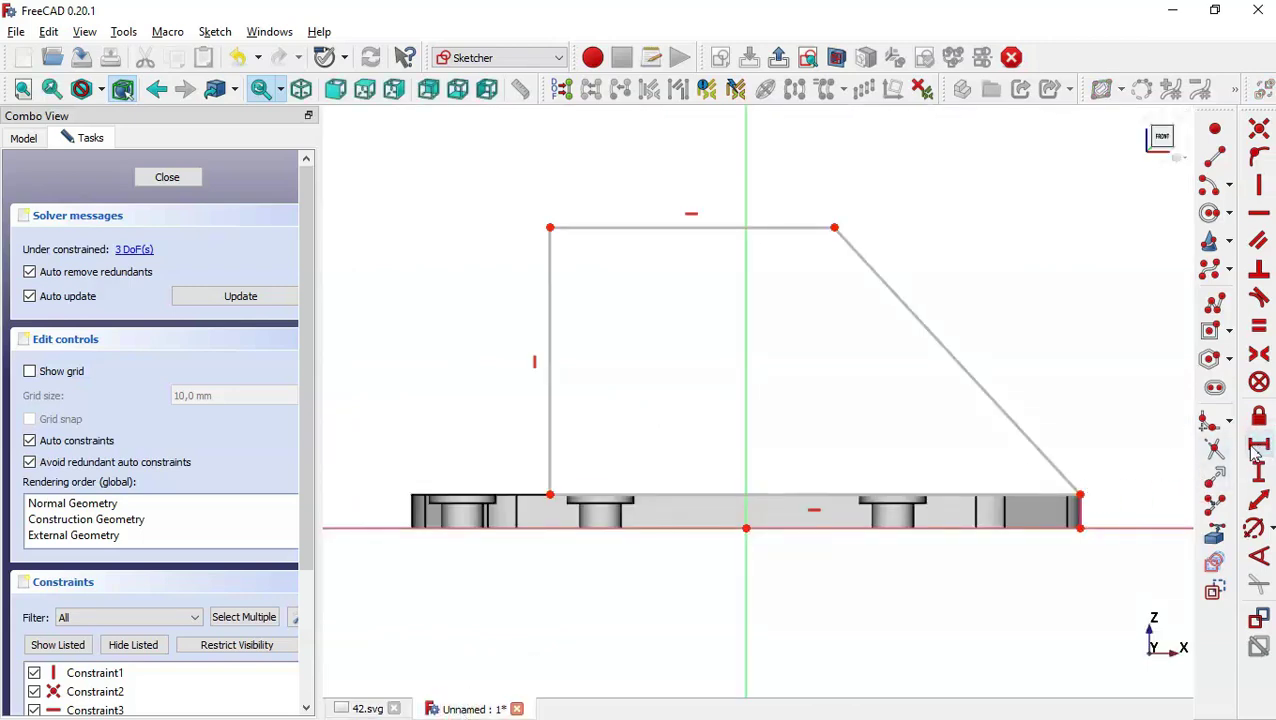
click(1080, 494)
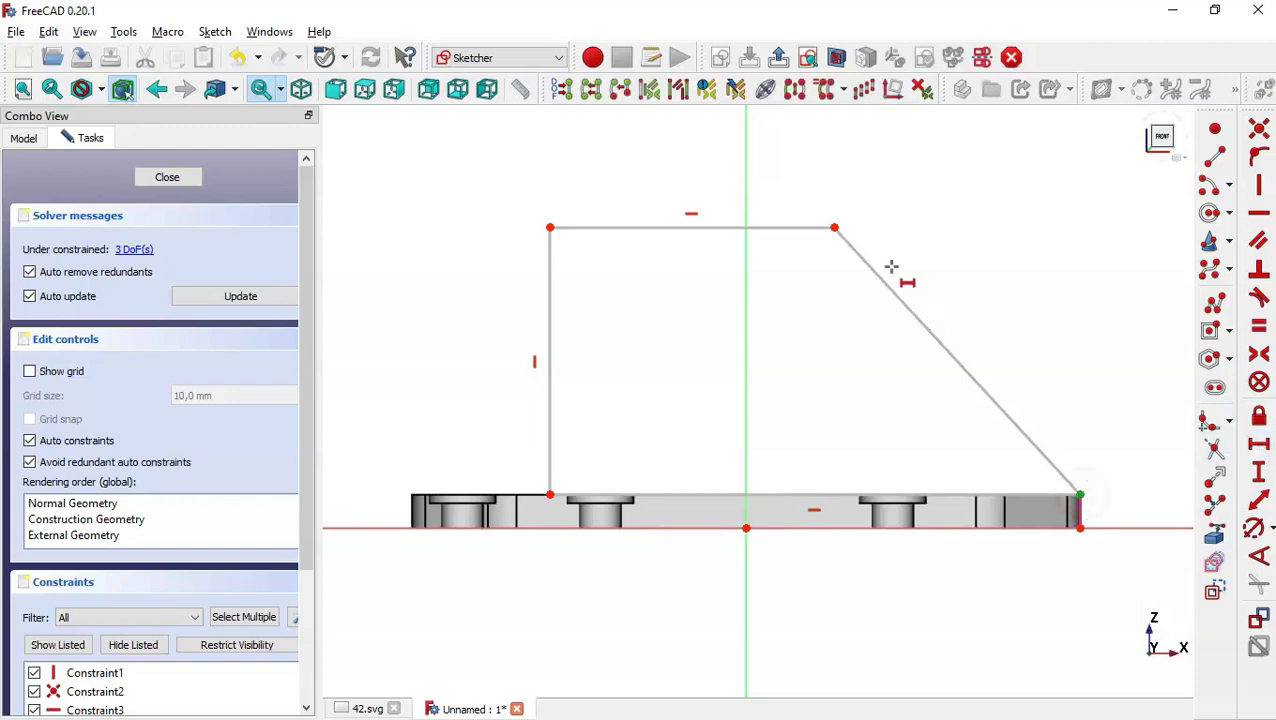
click(832, 227)
text(20)
key(Return)
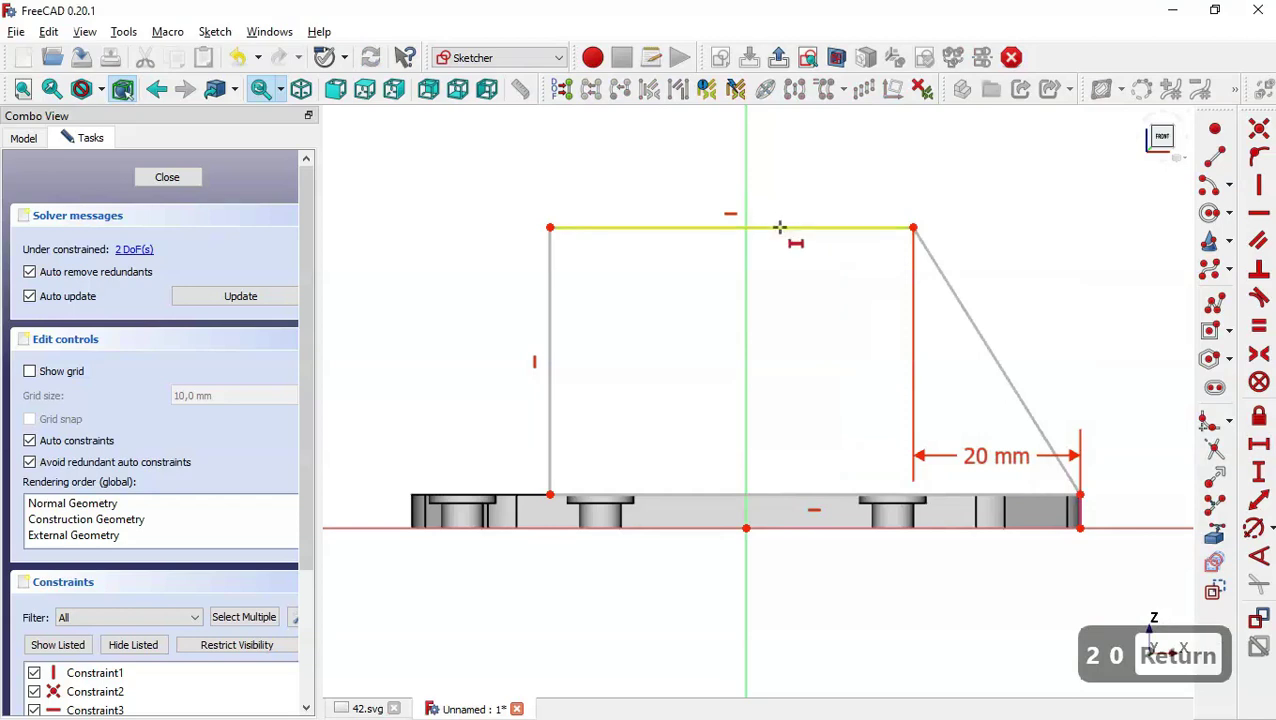
click(780, 228)
text(40)
key(Return)
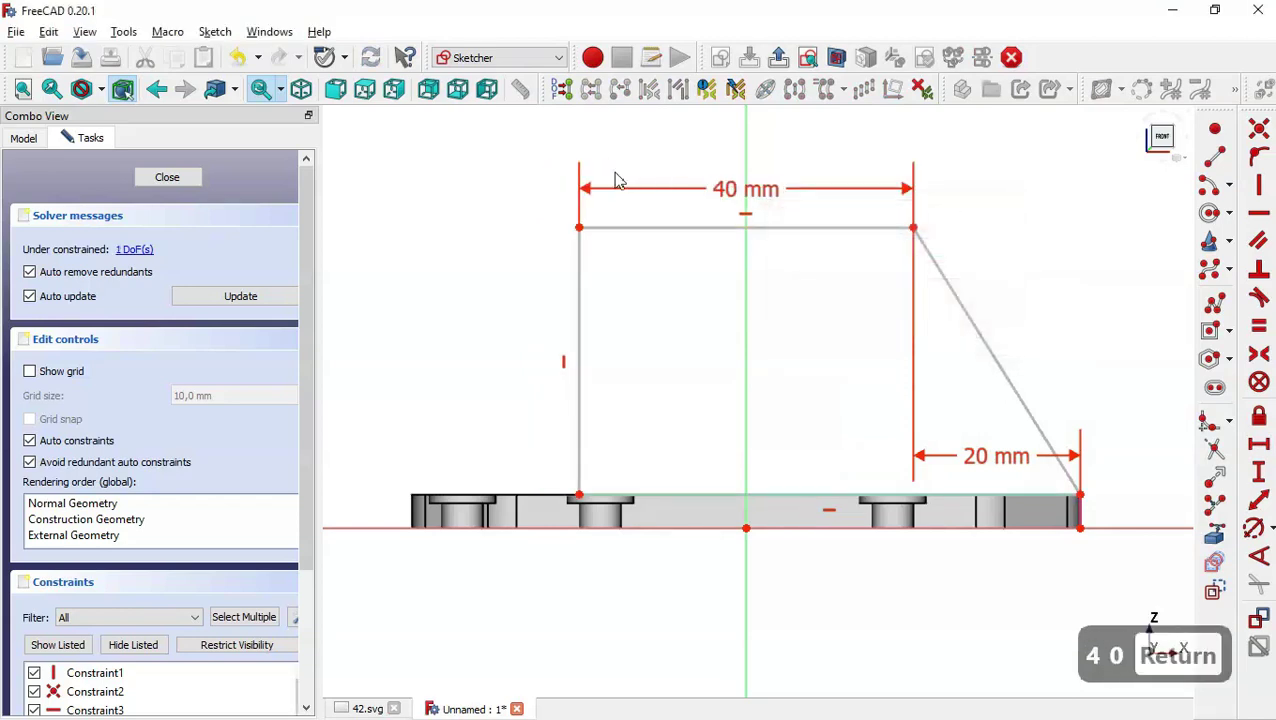
Step: Set the wall height to 24 mm, correcting the mistyped 245, and close the sketch
click(1257, 472)
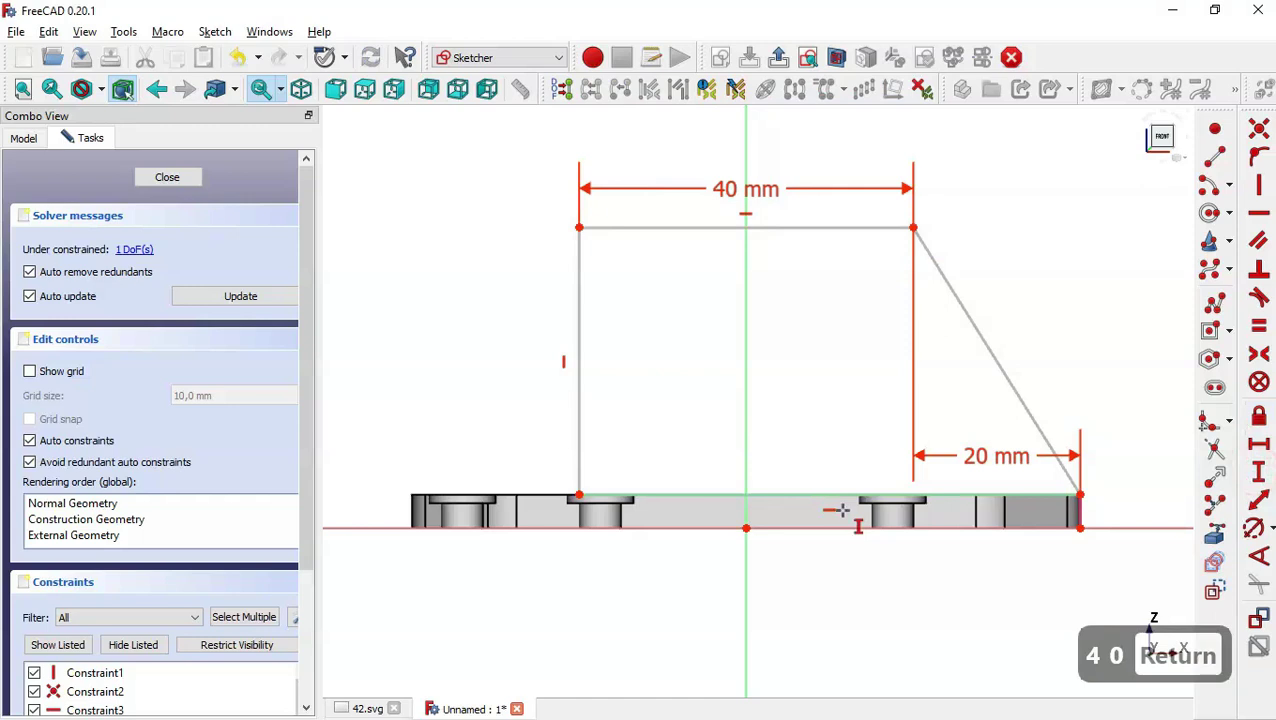
click(748, 528)
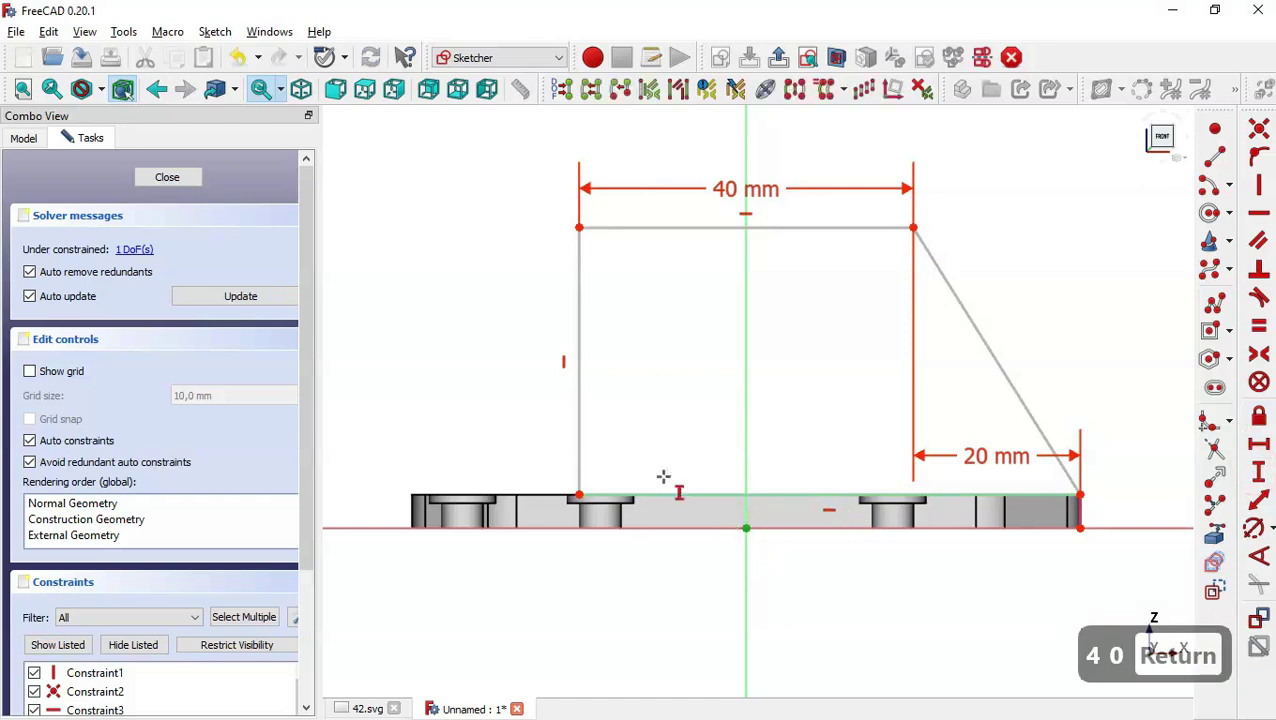
click(577, 229)
text(245)
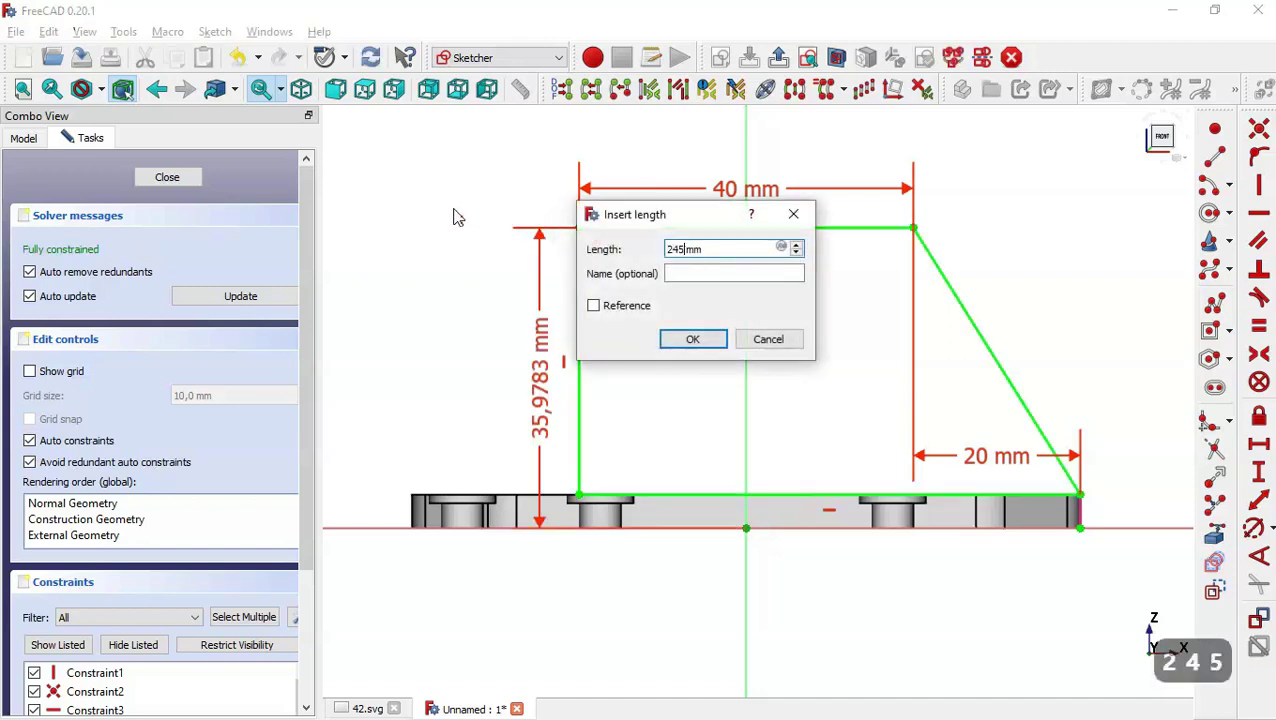
key(Return)
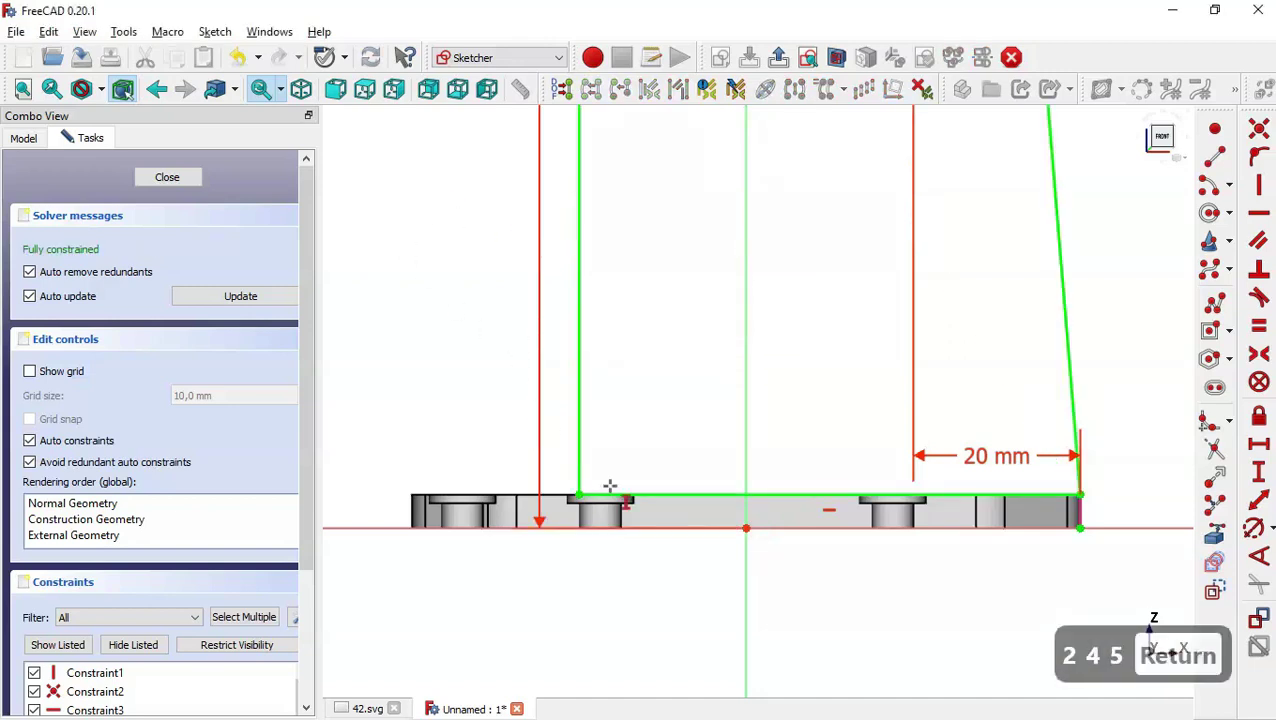
scroll(626, 588, down, 6)
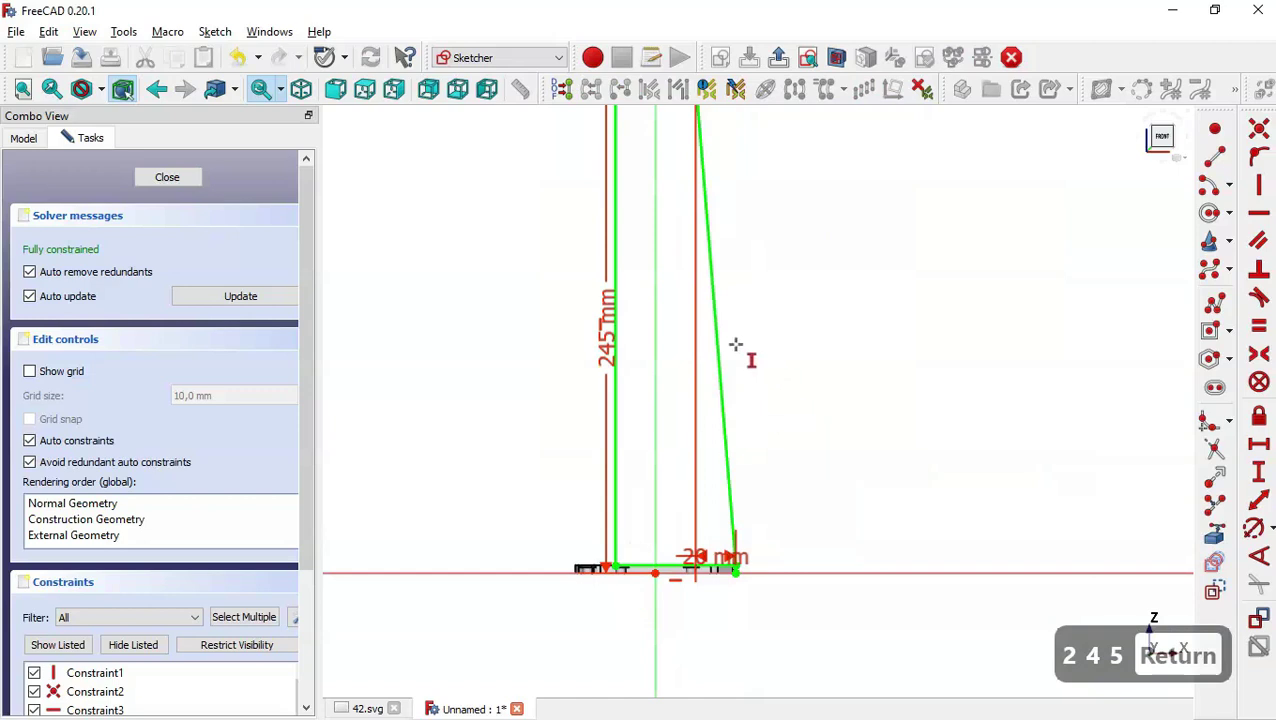
key(Escape)
double_click(607, 344)
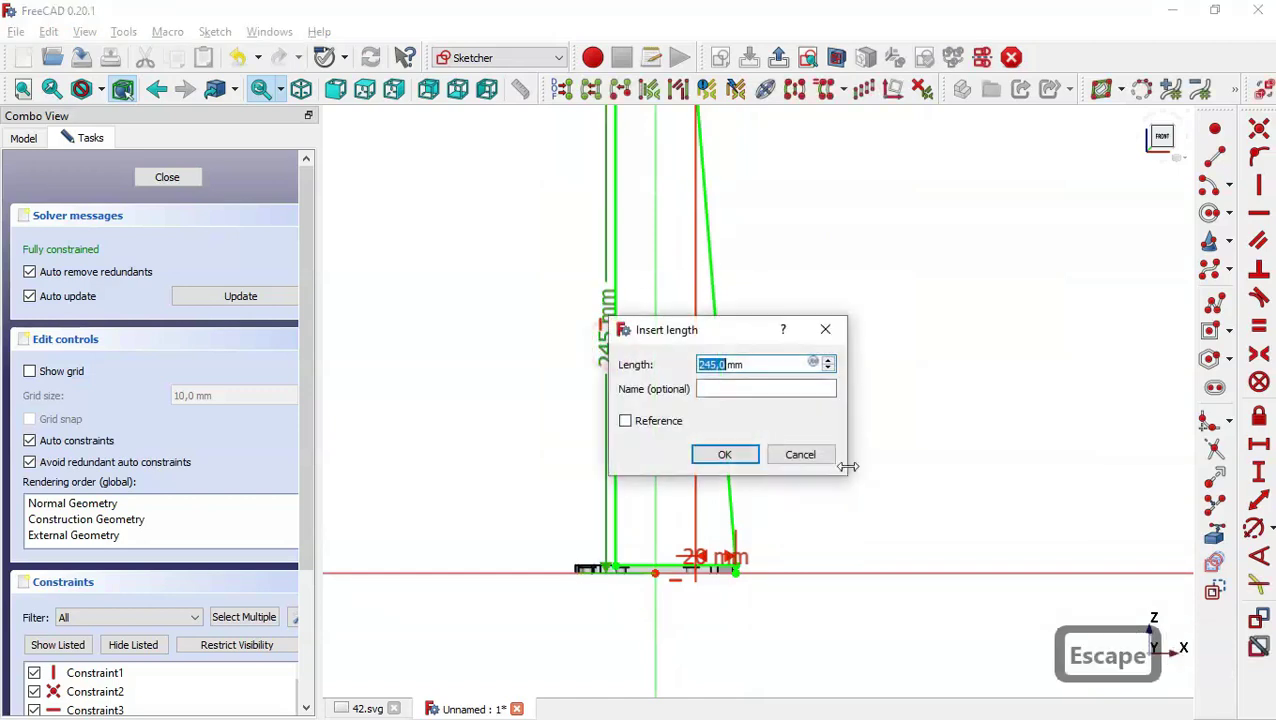
text(24)
key(Return)
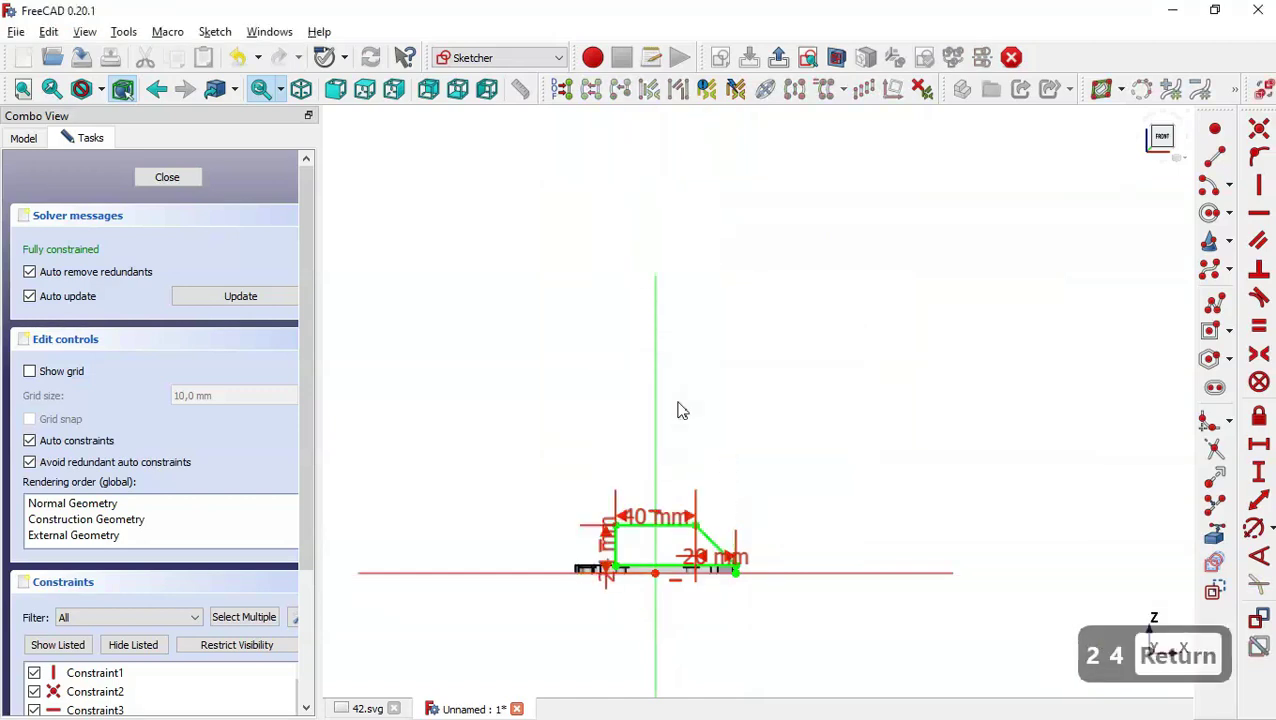
scroll(626, 597, up, 6)
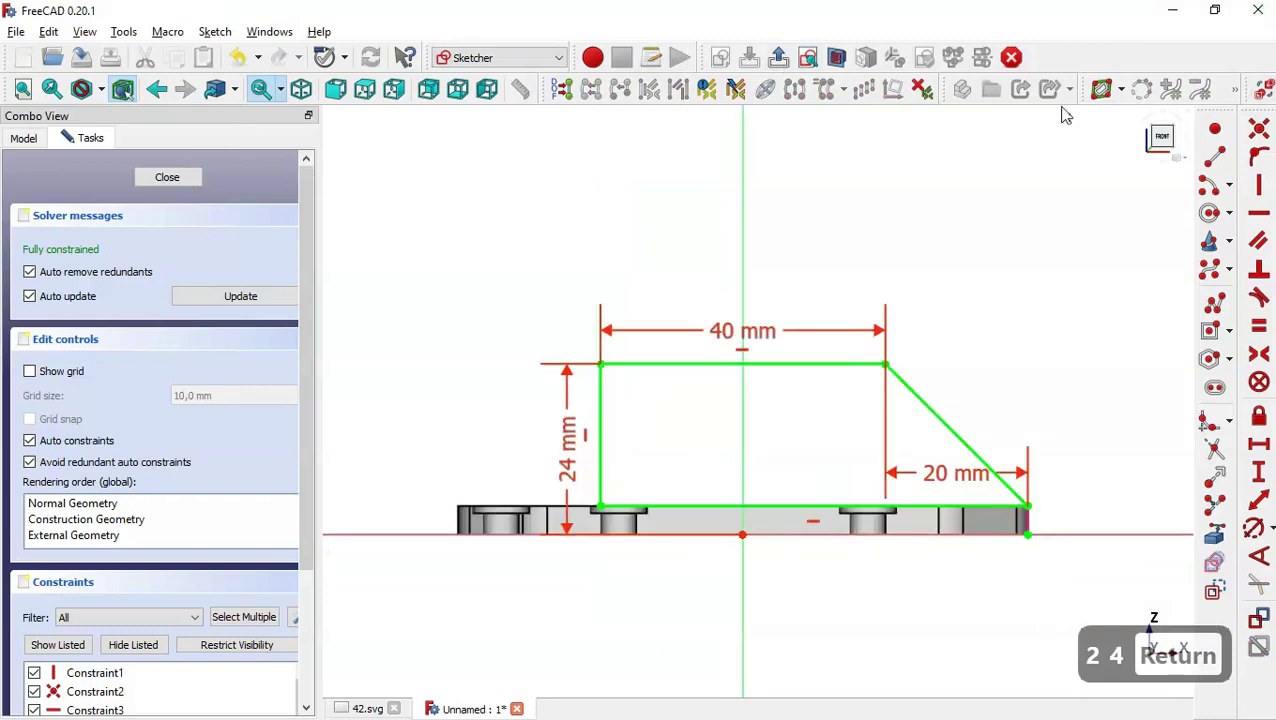
click(778, 58)
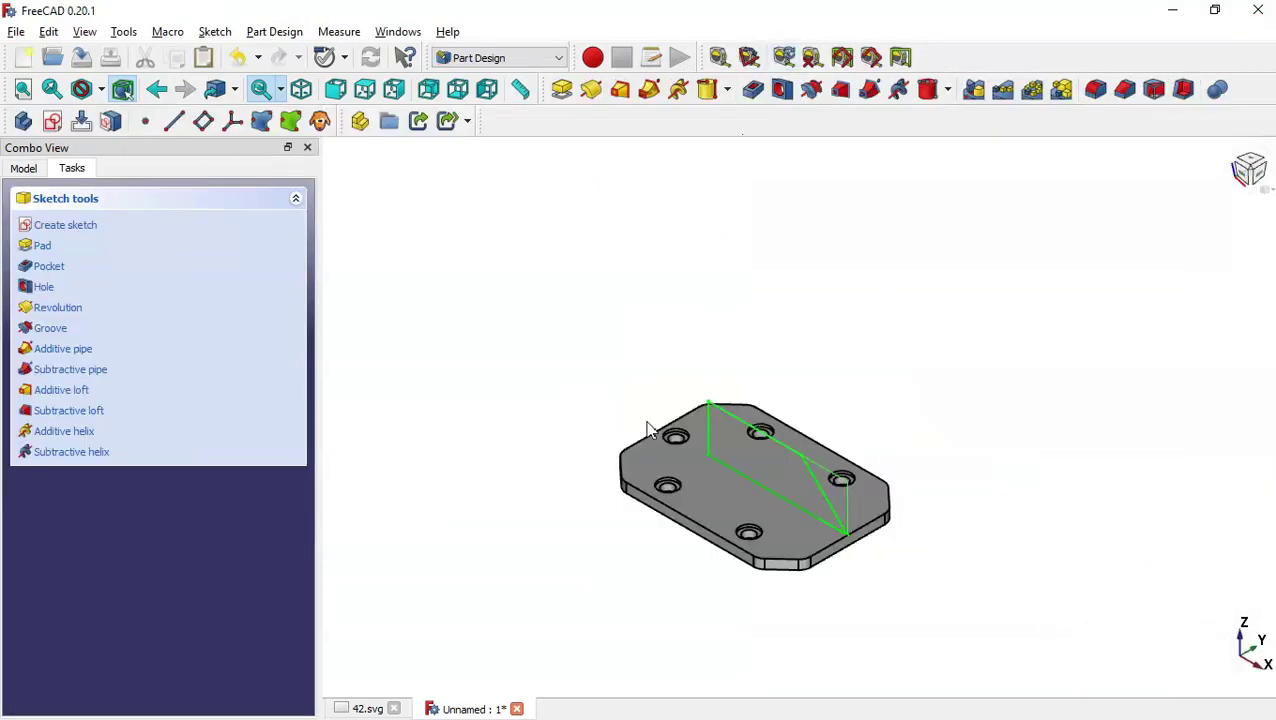
Step: Pad the wall profile 20 mm, symmetric to the sketch plane, per the 42.svg plan view
click(575, 93)
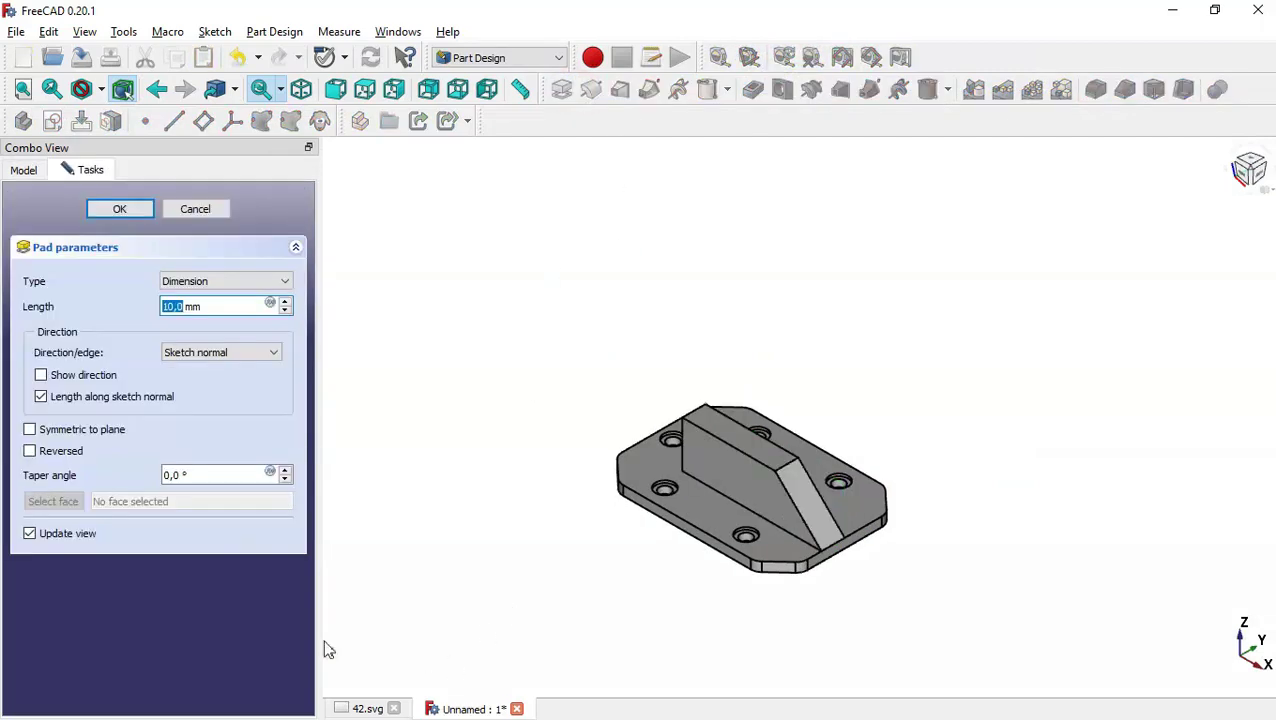
click(31, 430)
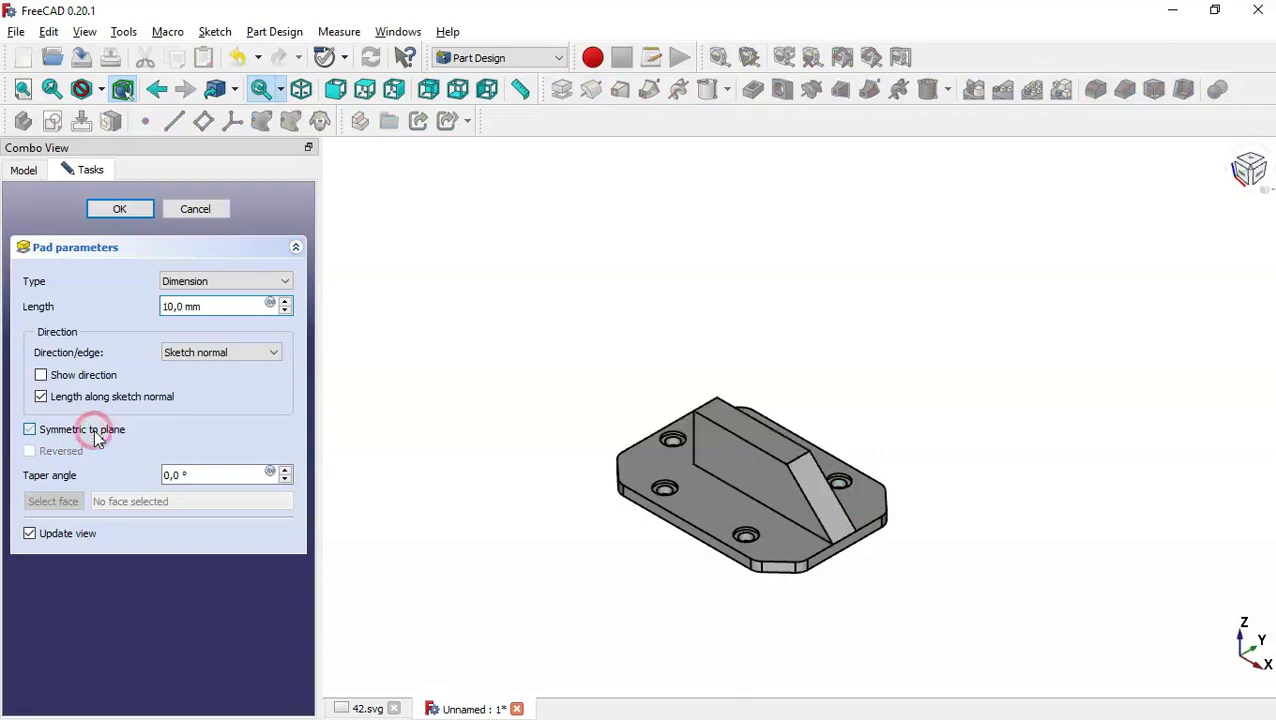
click(352, 714)
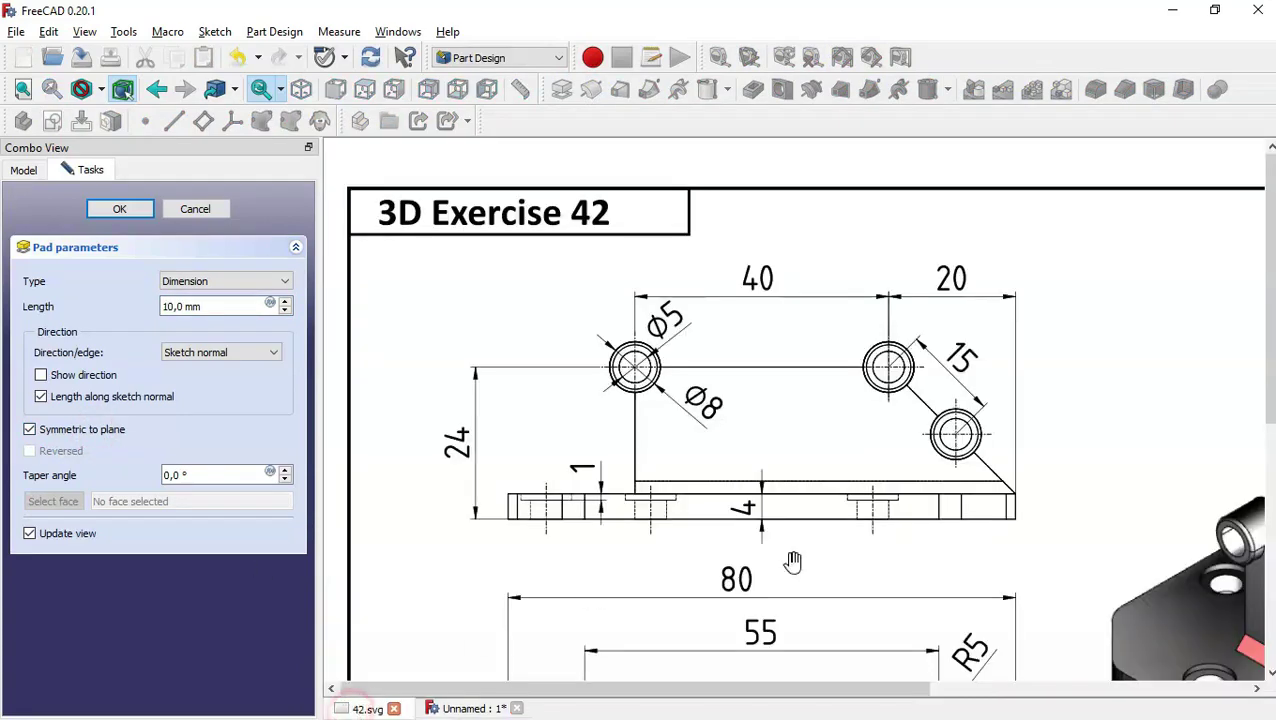
drag(946, 478, 768, 211)
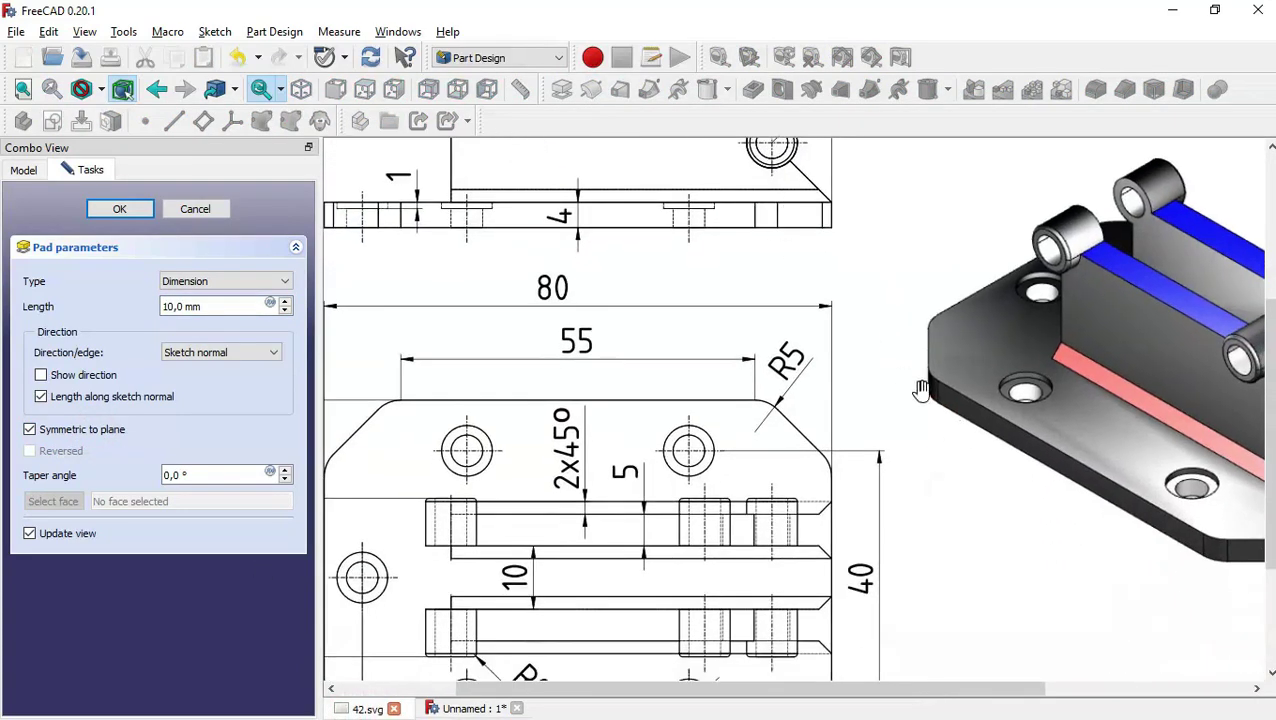
scroll(912, 392, down, 3)
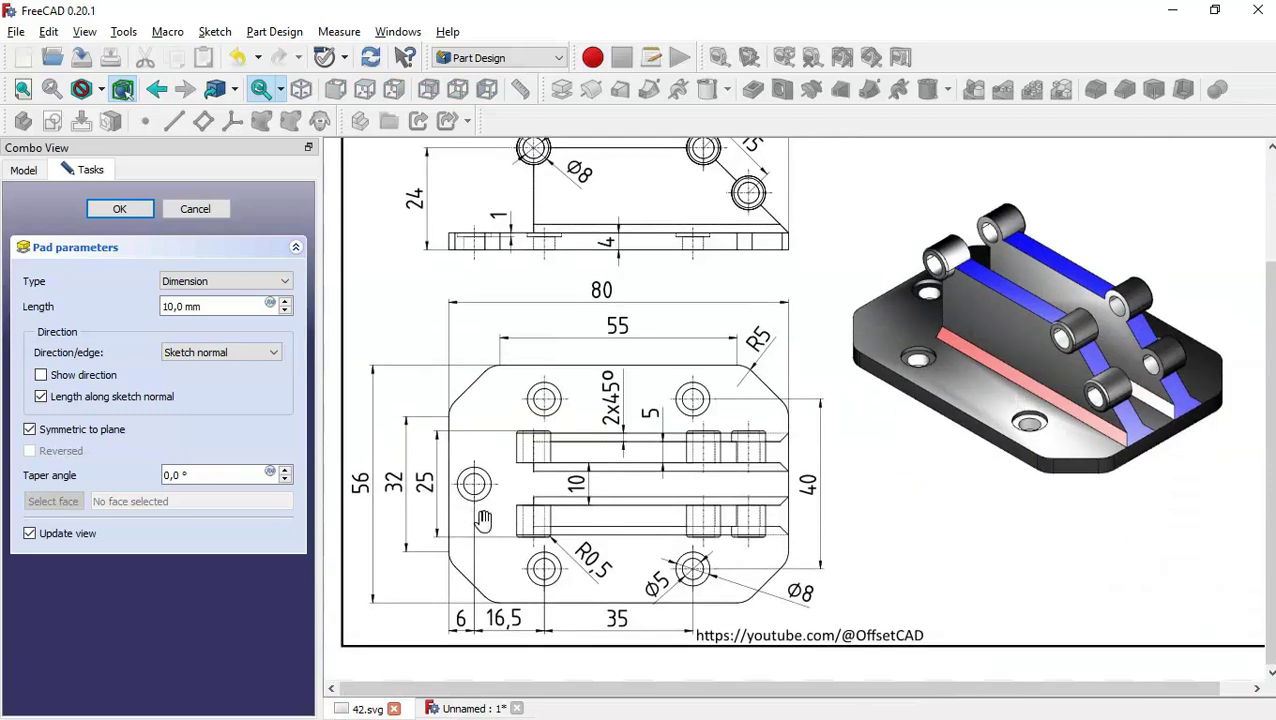
scroll(400, 514, up, 2)
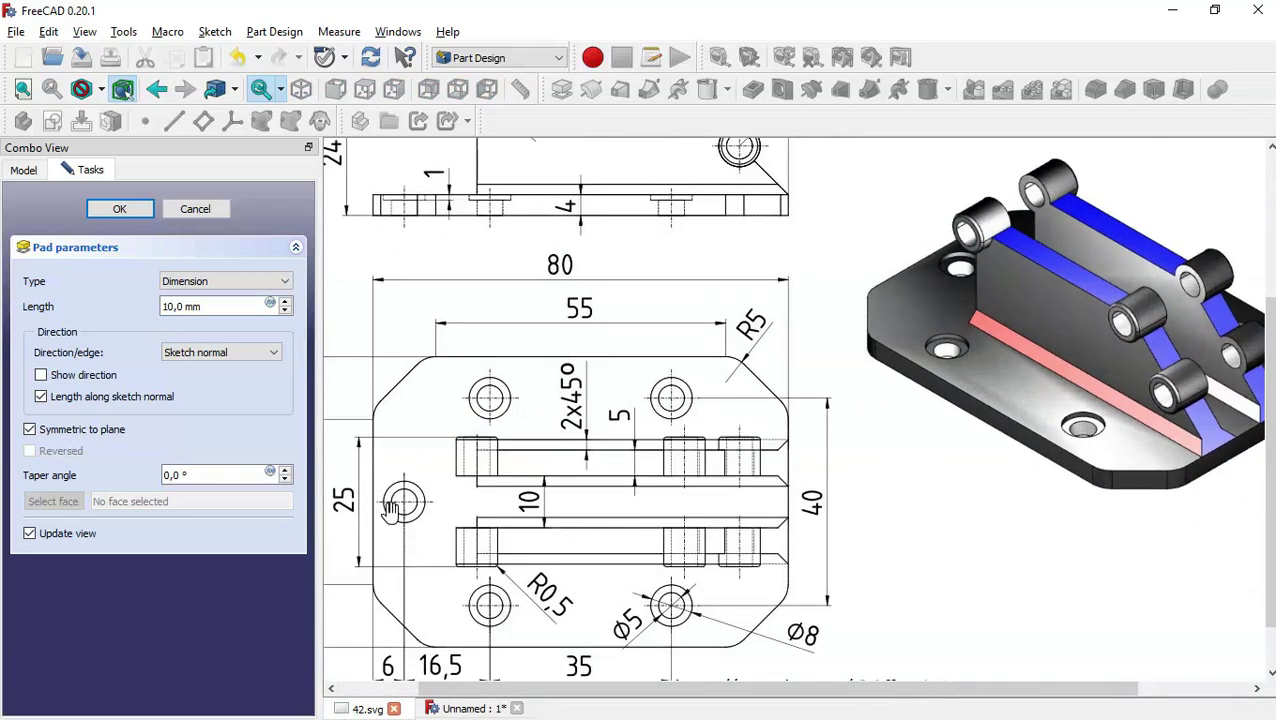
scroll(578, 507, down, 1)
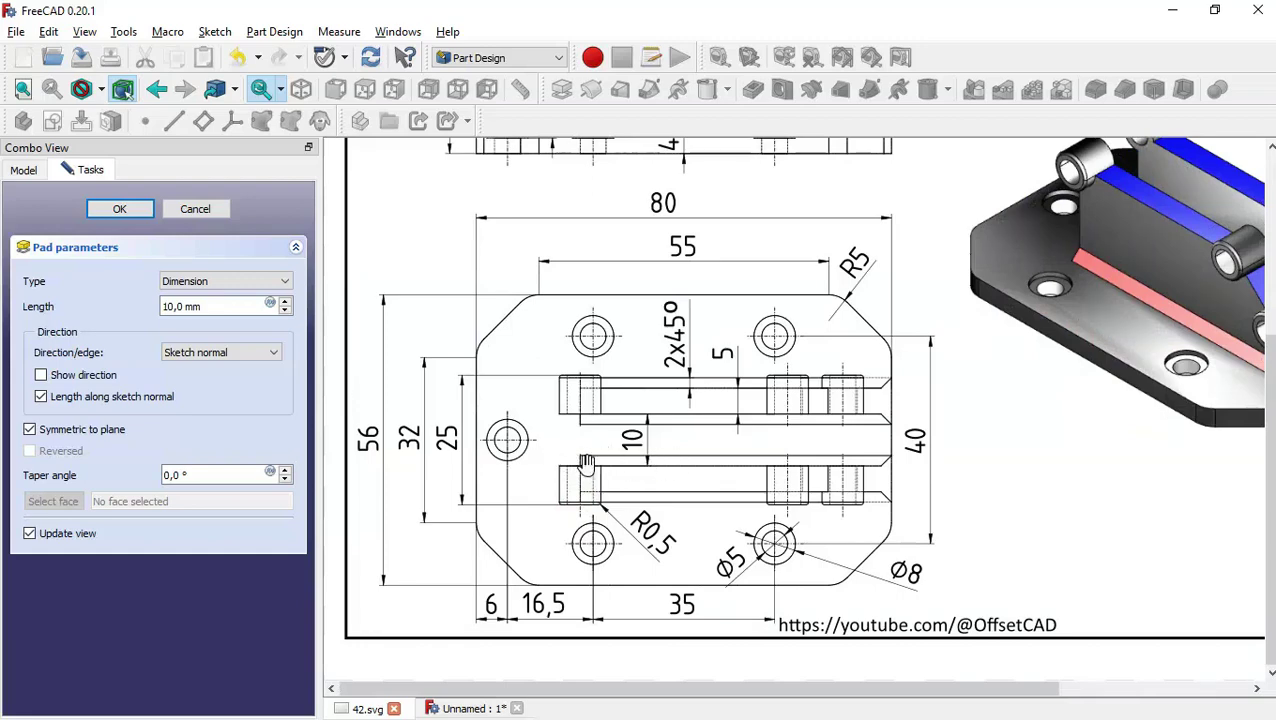
scroll(665, 528, up, 1)
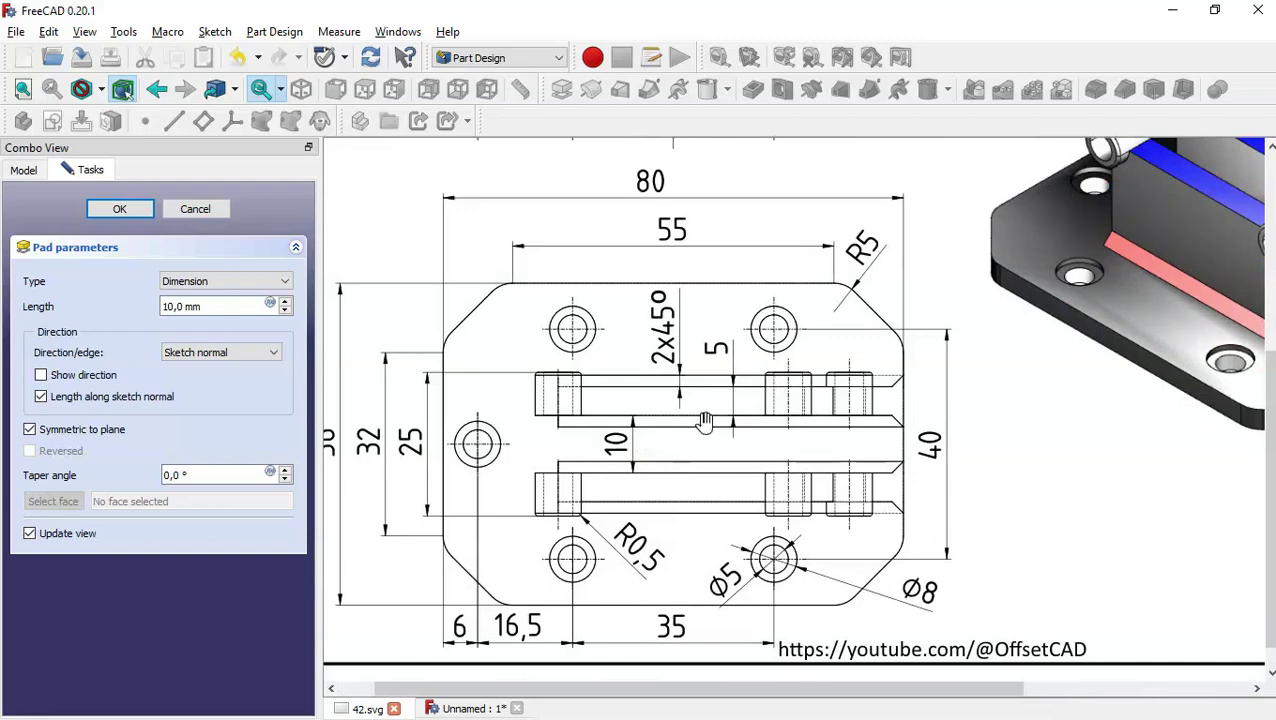
click(480, 708)
triple_click(220, 306)
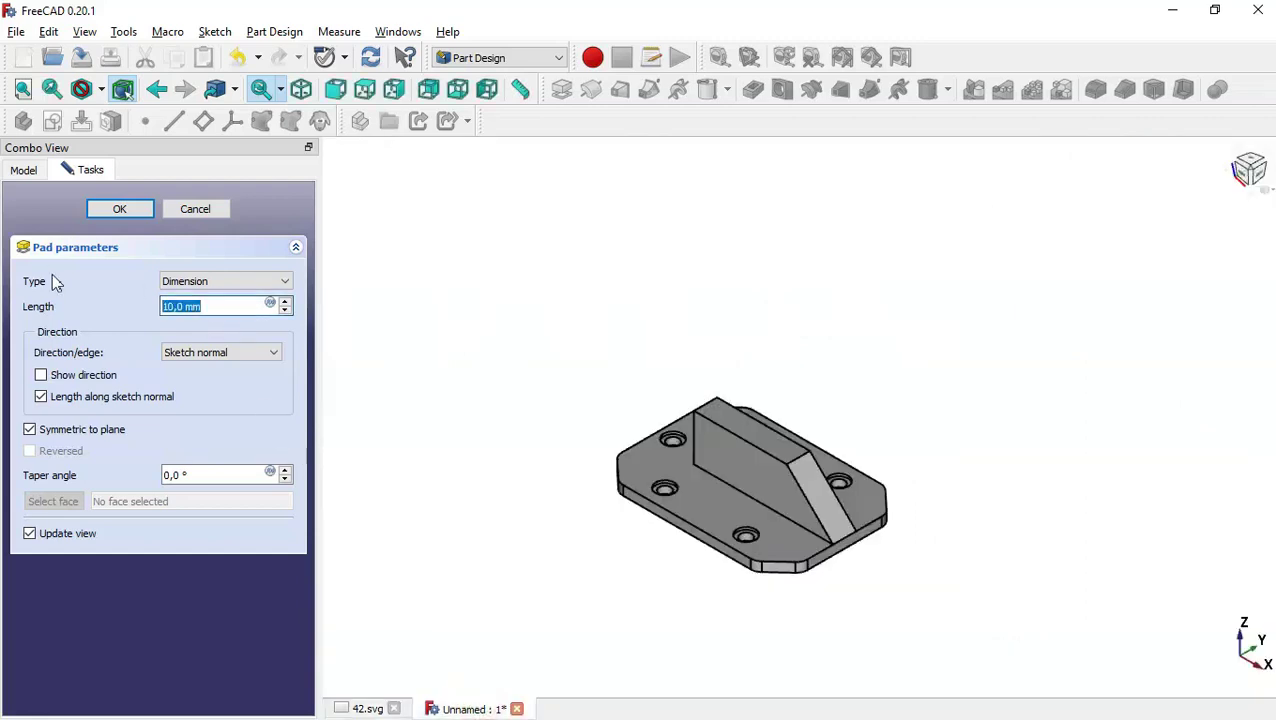
text(20)
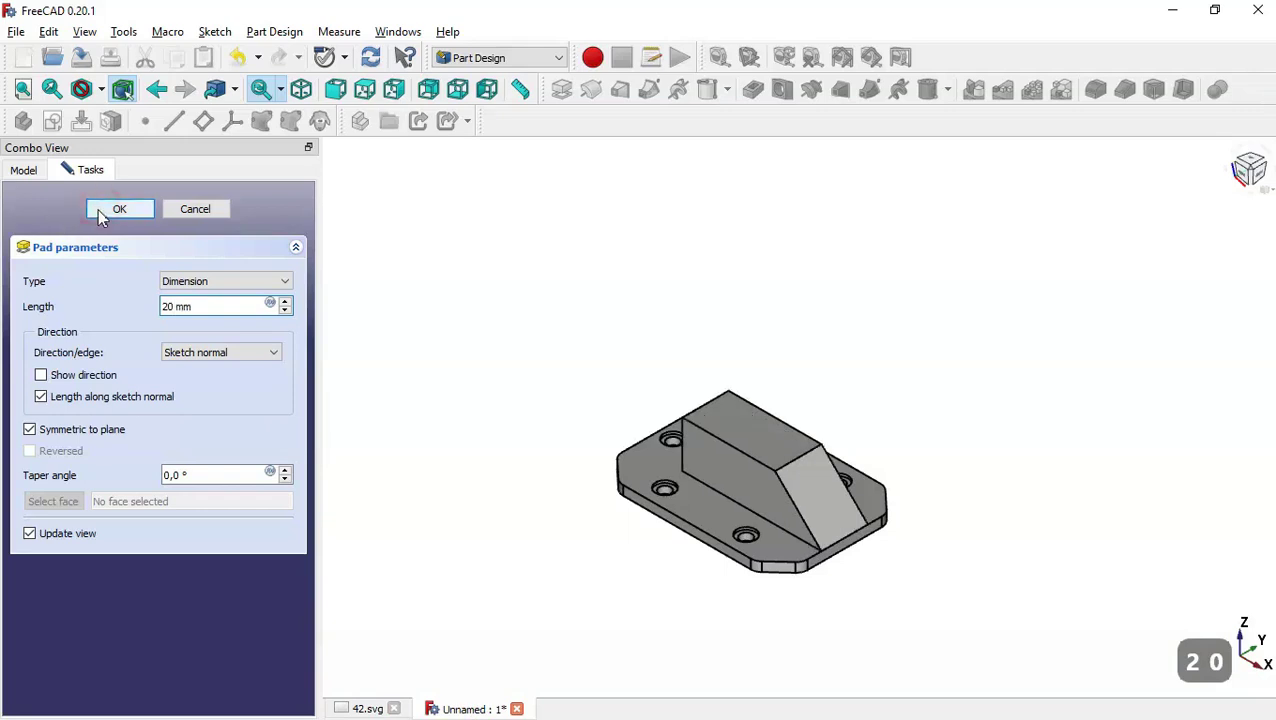
click(100, 211)
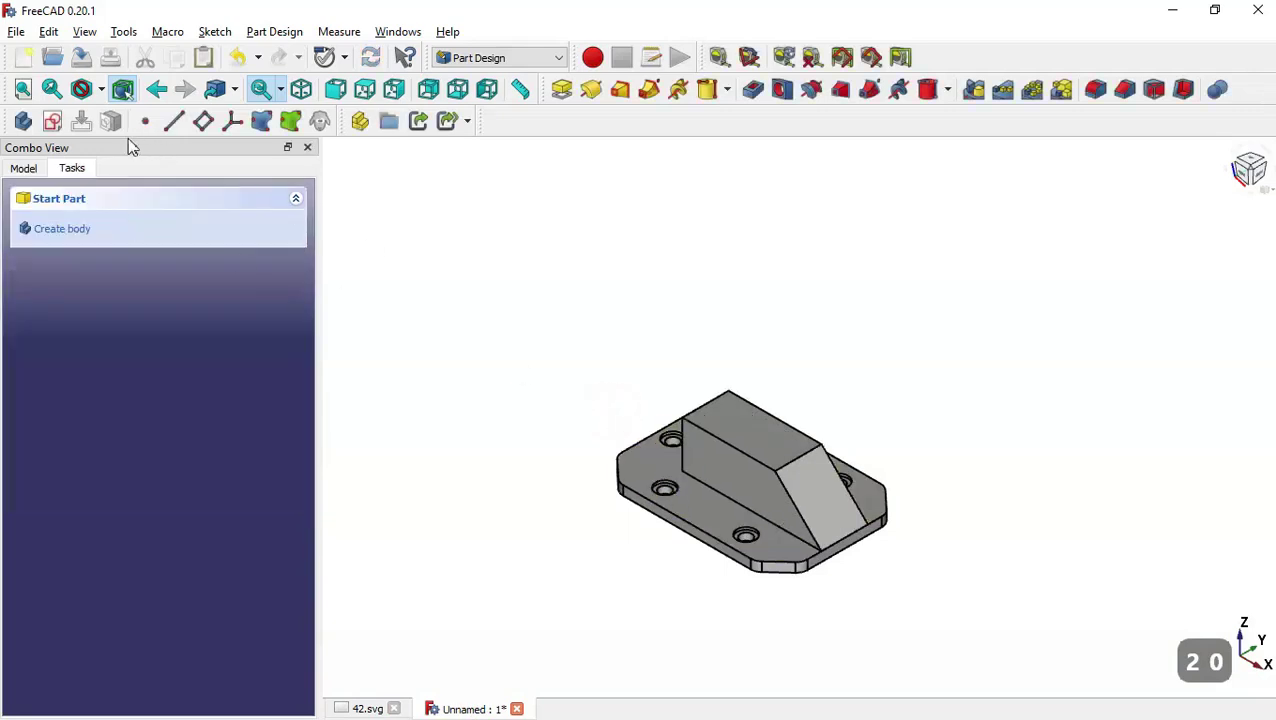
Step: Start a new wall sketch referencing its slanted and top edges, with section view on
click(53, 121)
click(645, 307)
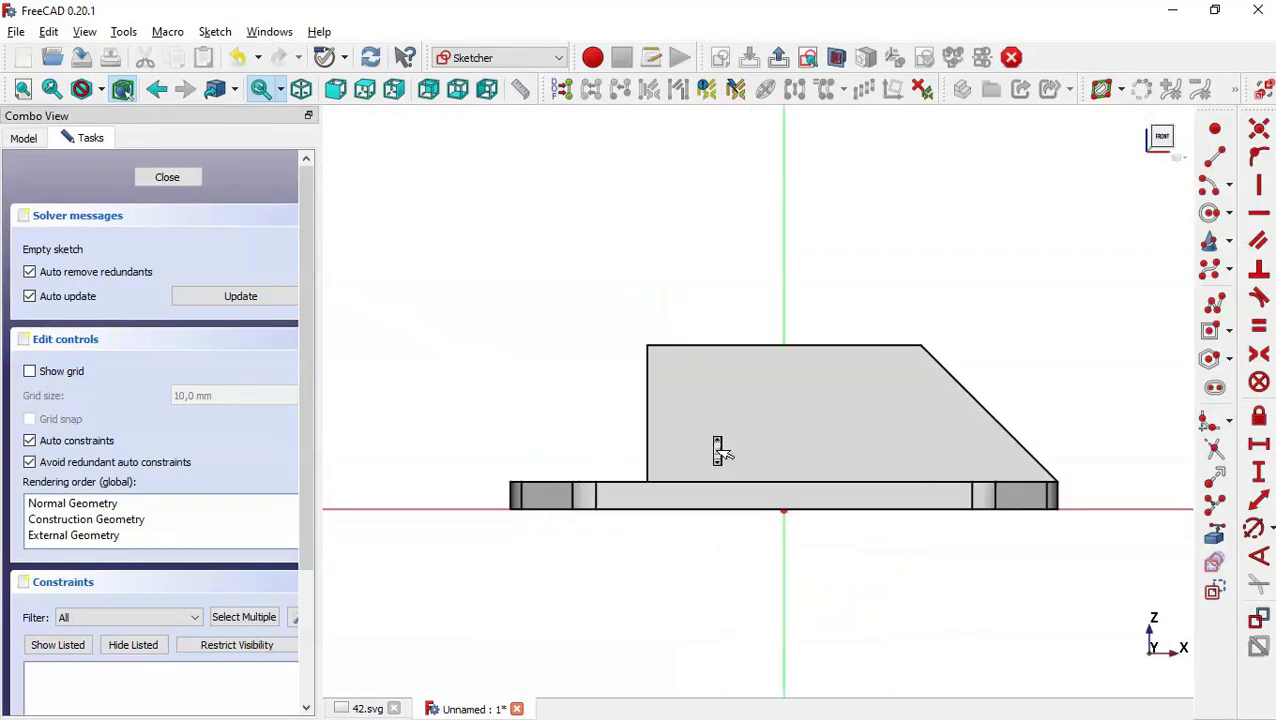
click(1215, 538)
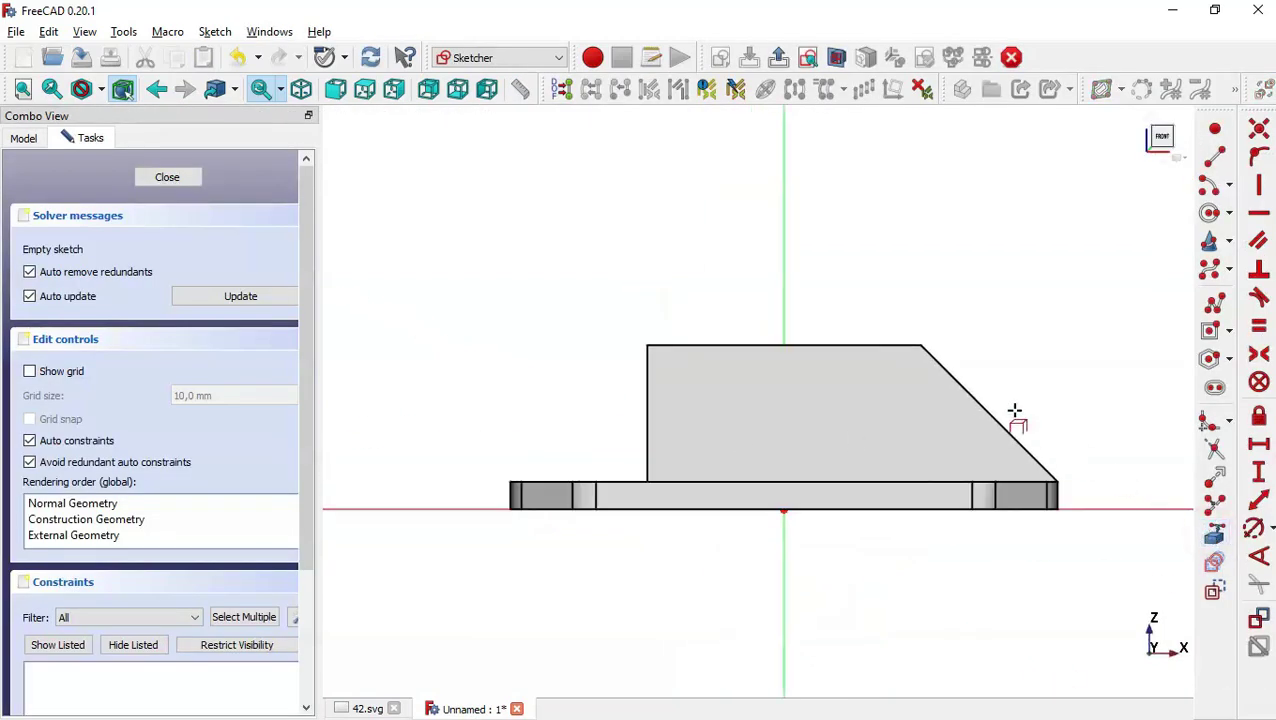
click(960, 380)
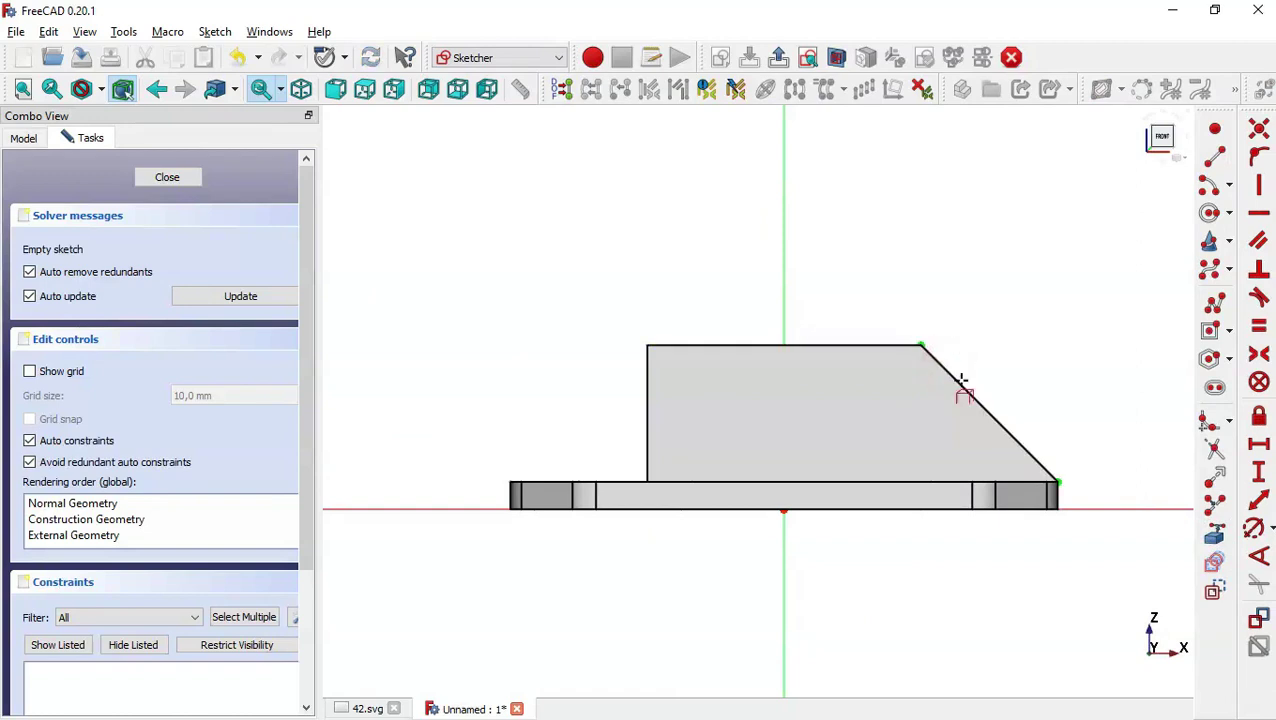
click(669, 344)
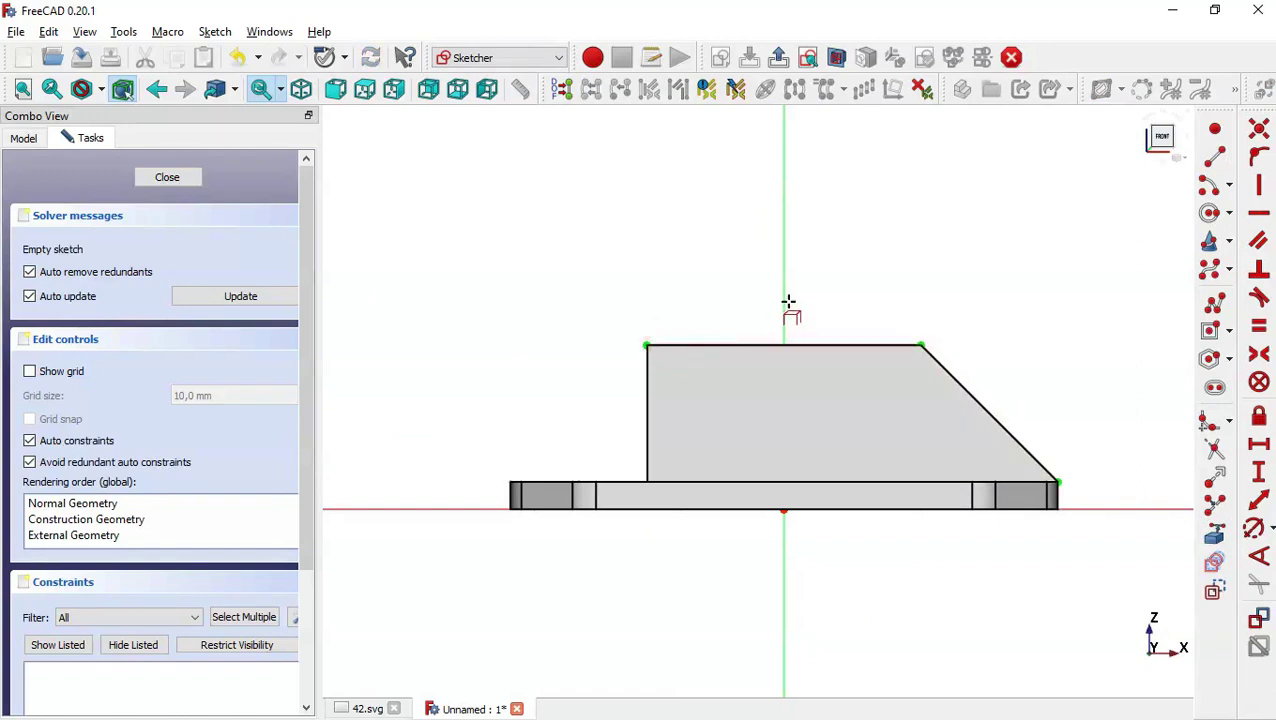
click(837, 57)
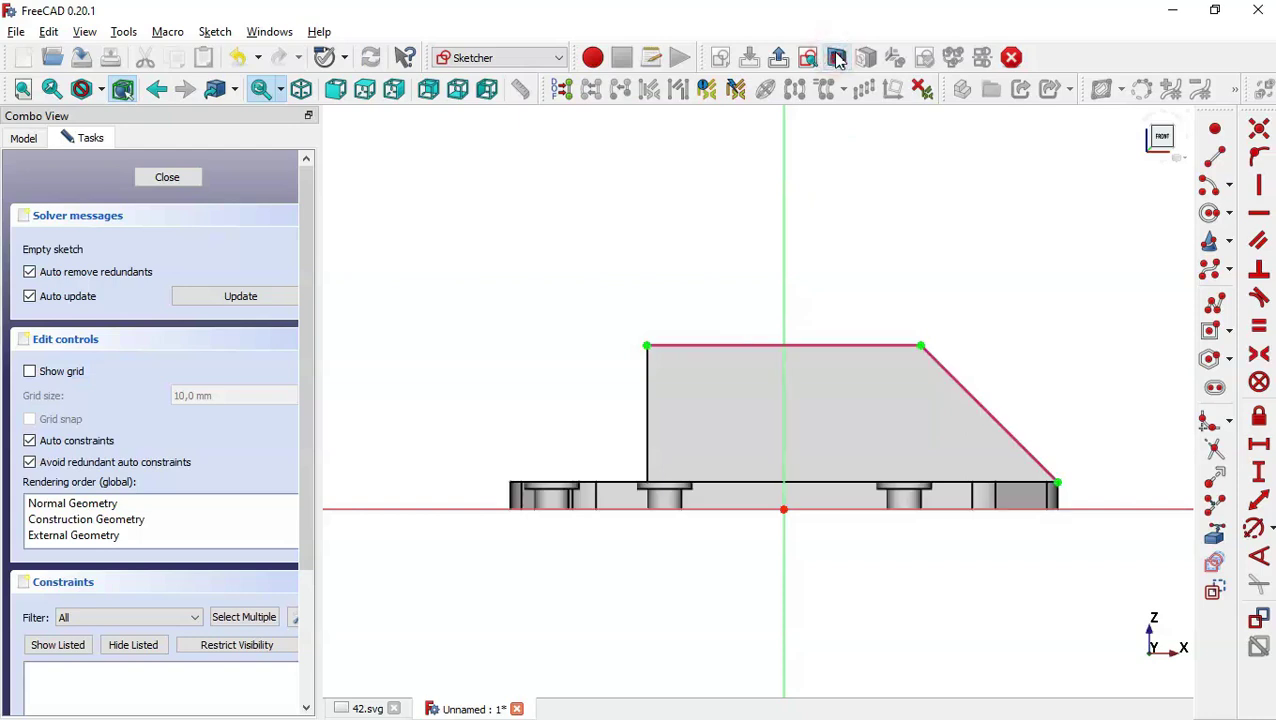
Step: Draw three circles: on the top-left corner, the top-right corner and the slanted edge
click(1210, 215)
click(646, 346)
click(630, 282)
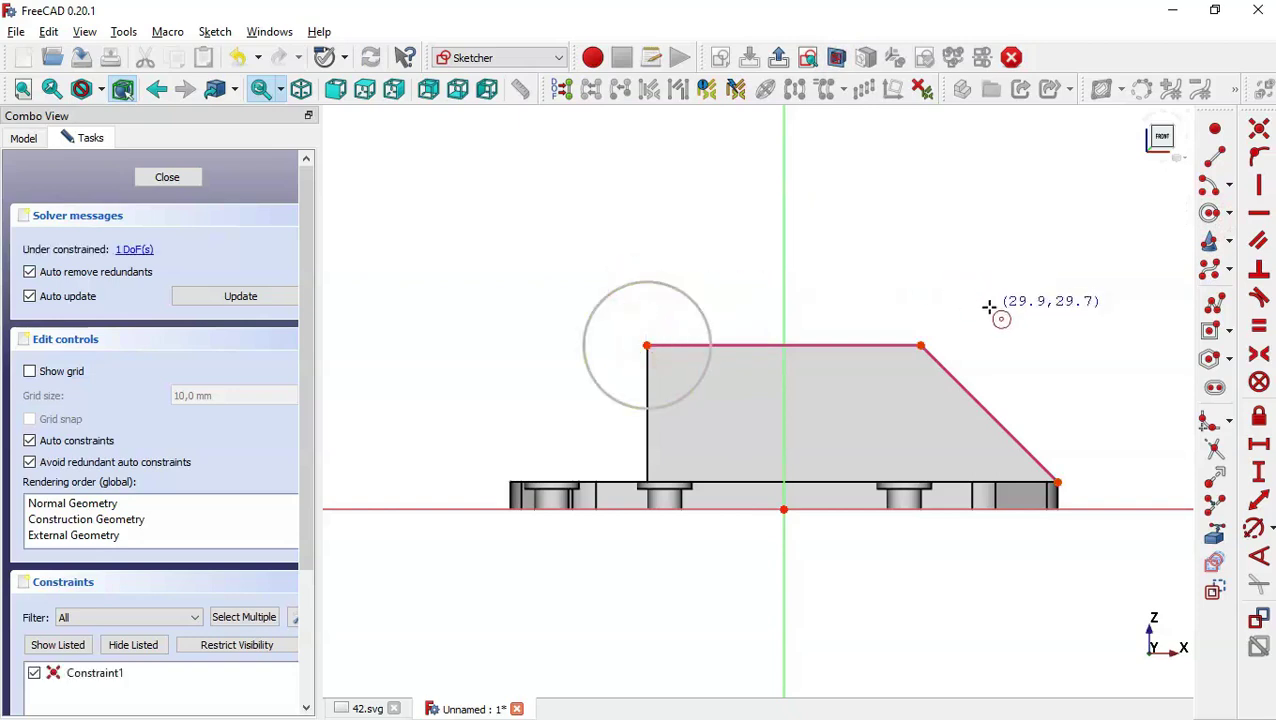
click(920, 346)
click(956, 333)
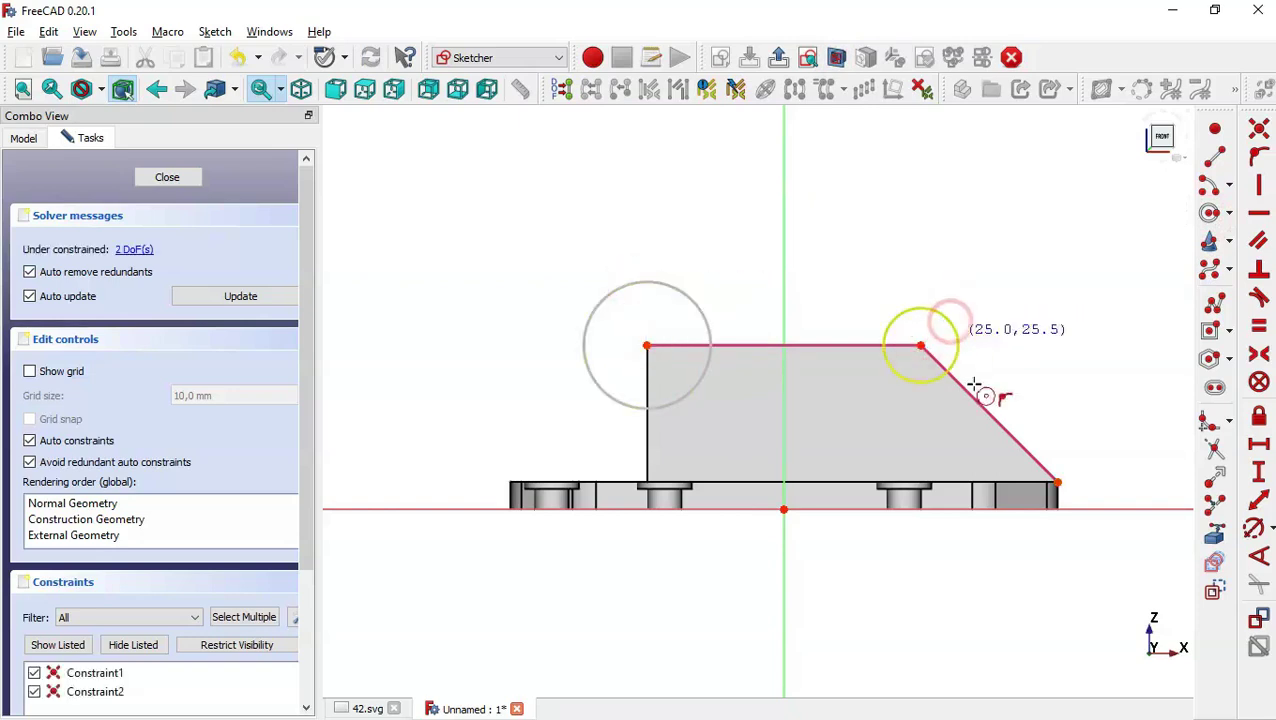
click(993, 412)
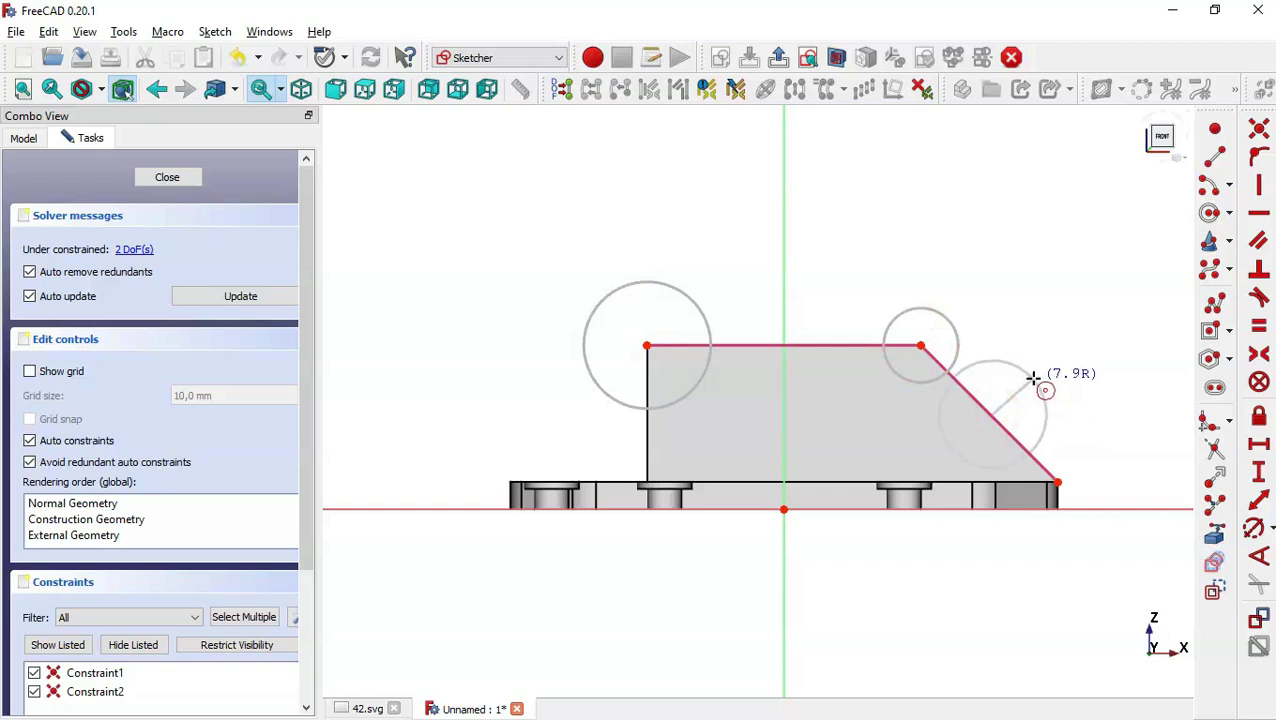
click(1038, 385)
key(Escape)
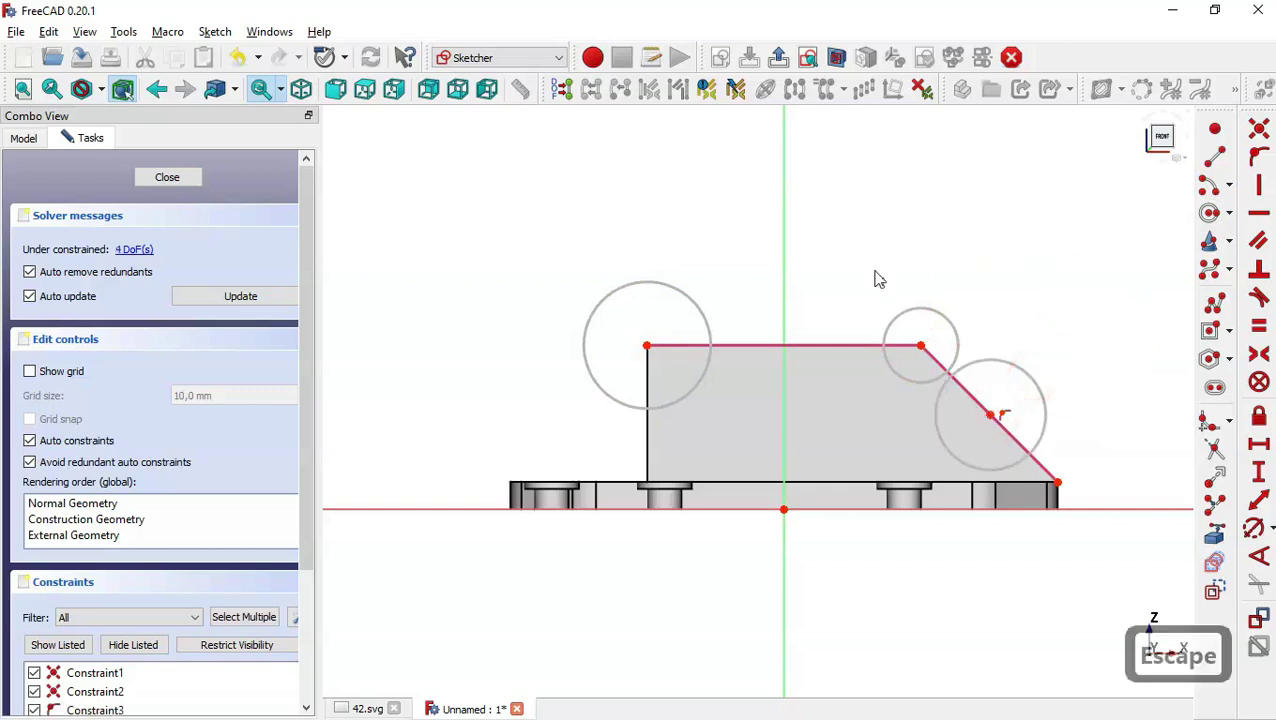
Step: Constrain the three circles to be equal, then glance at the reference drawing
click(703, 312)
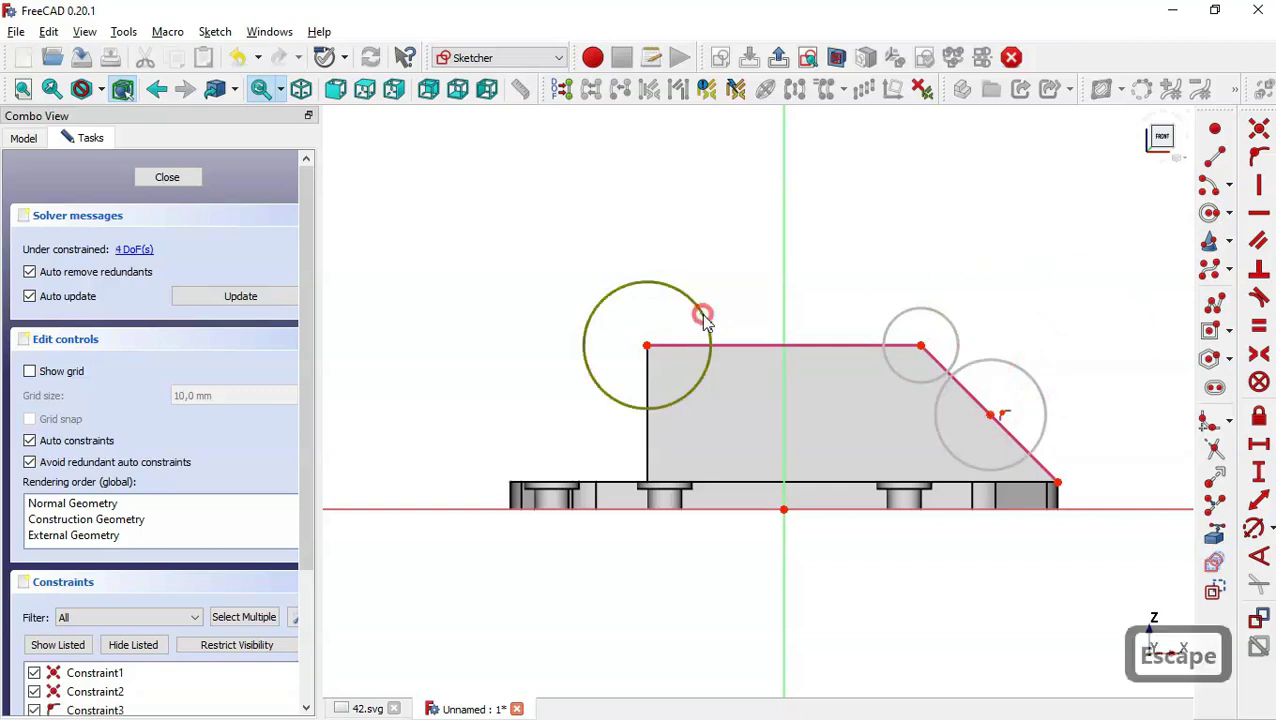
click(955, 328)
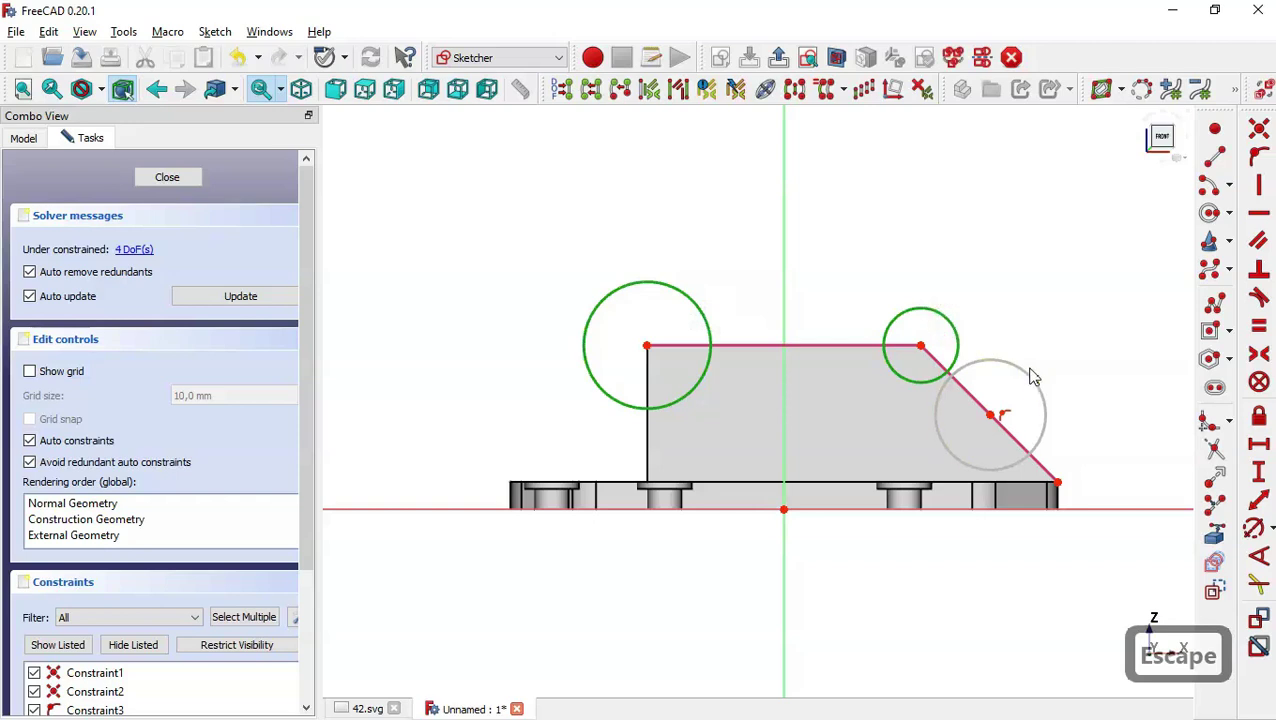
click(1022, 369)
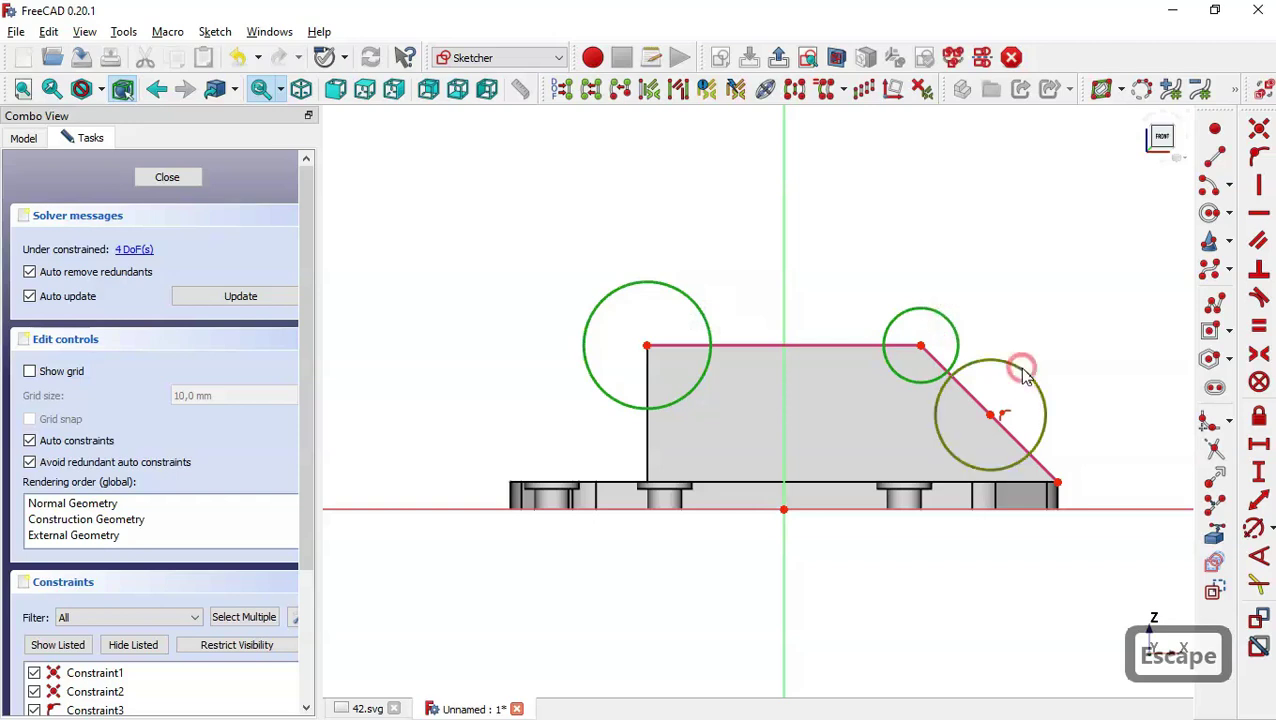
click(1259, 329)
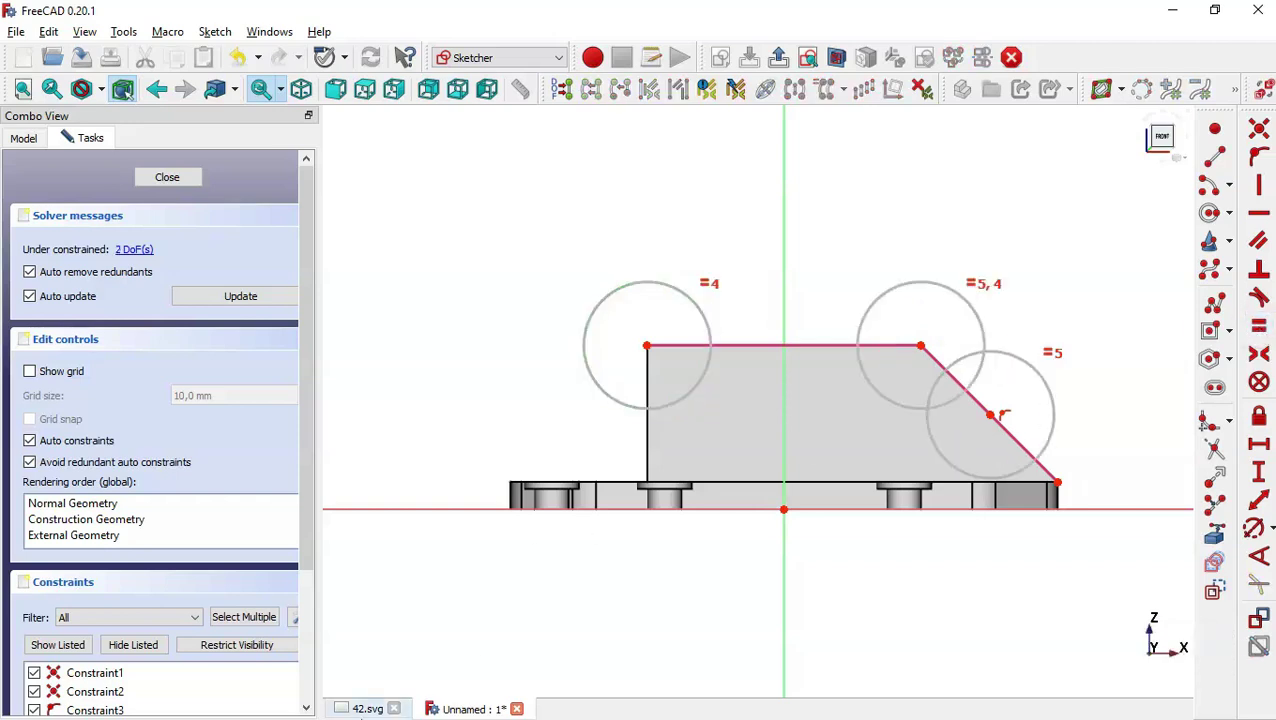
click(365, 708)
Step: After checking the drawing, give the circles an 8 mm diameter
scroll(815, 338, up, 1)
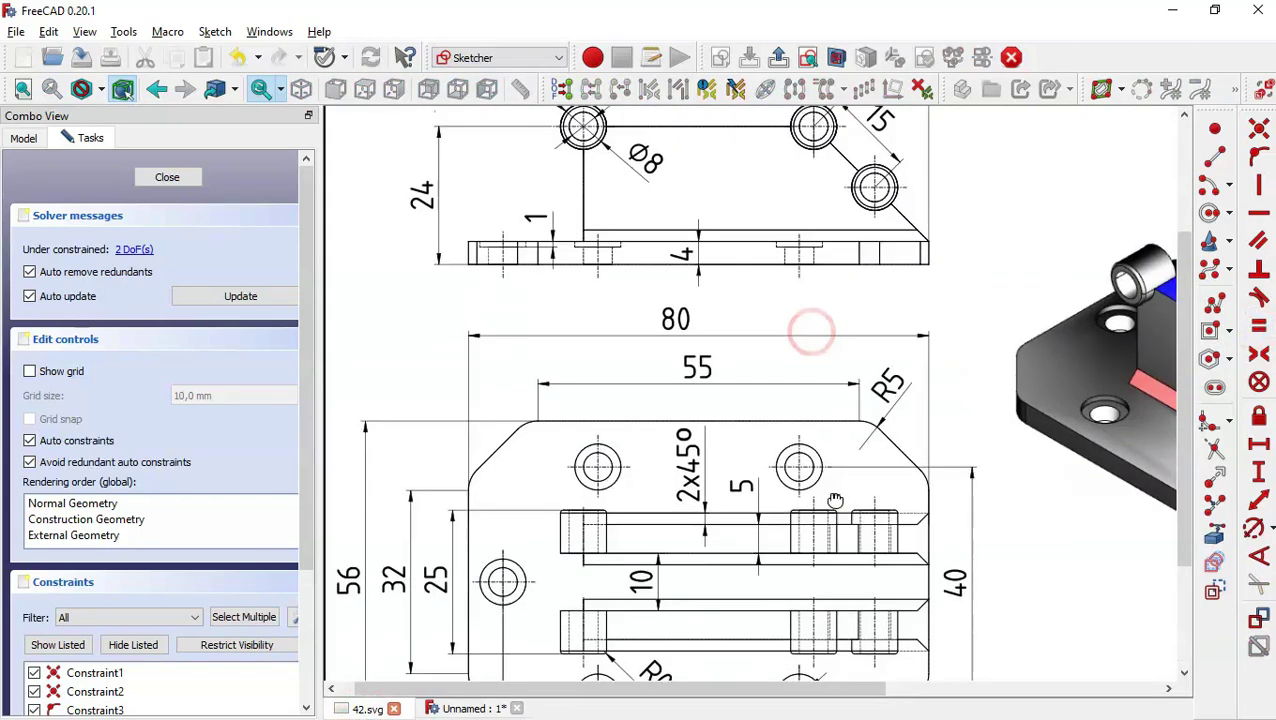
drag(815, 338, 830, 540)
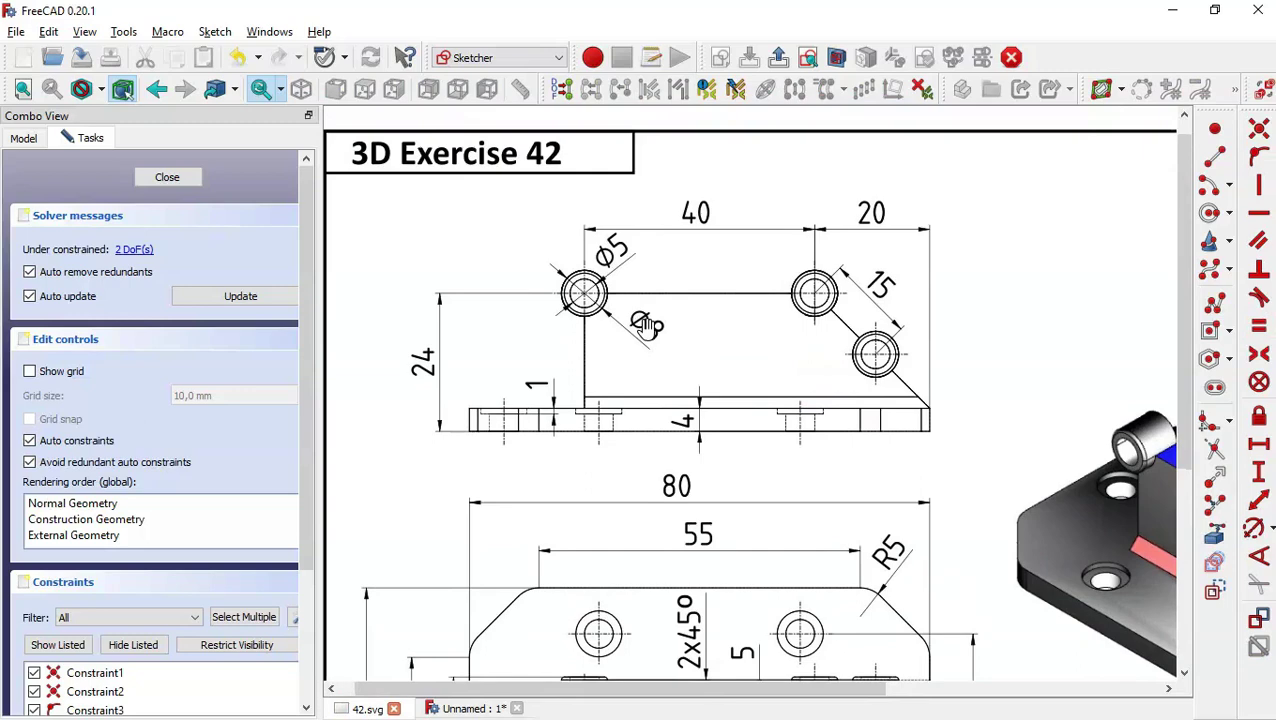
click(458, 708)
click(1252, 528)
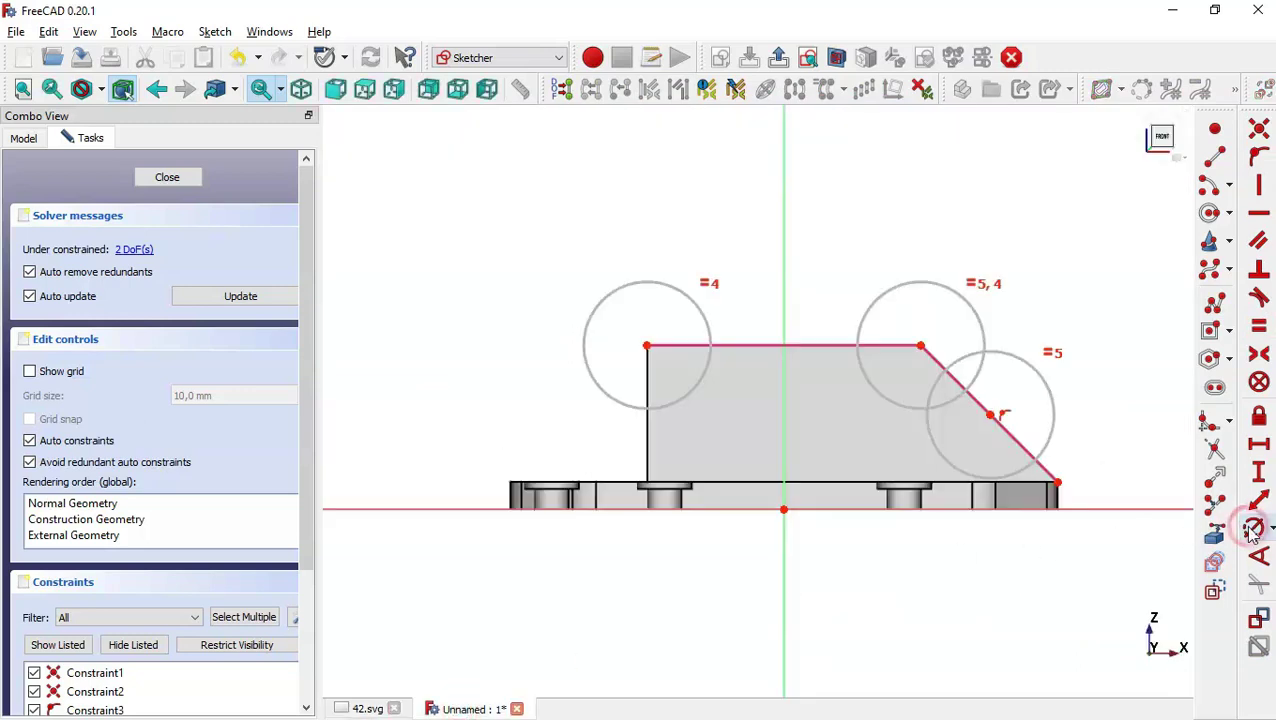
click(1050, 428)
text(8)
key(Return)
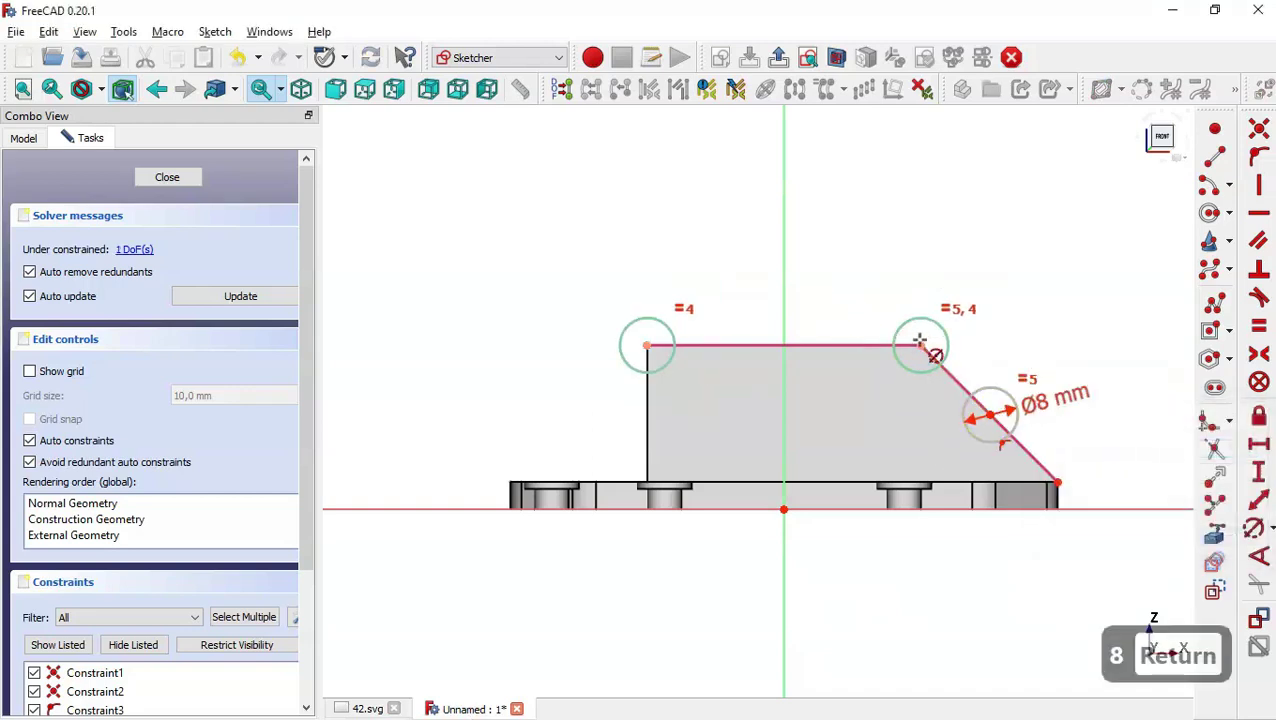
Step: Set 15 mm from the top line's right endpoint to the slanted-edge circle centre
click(364, 708)
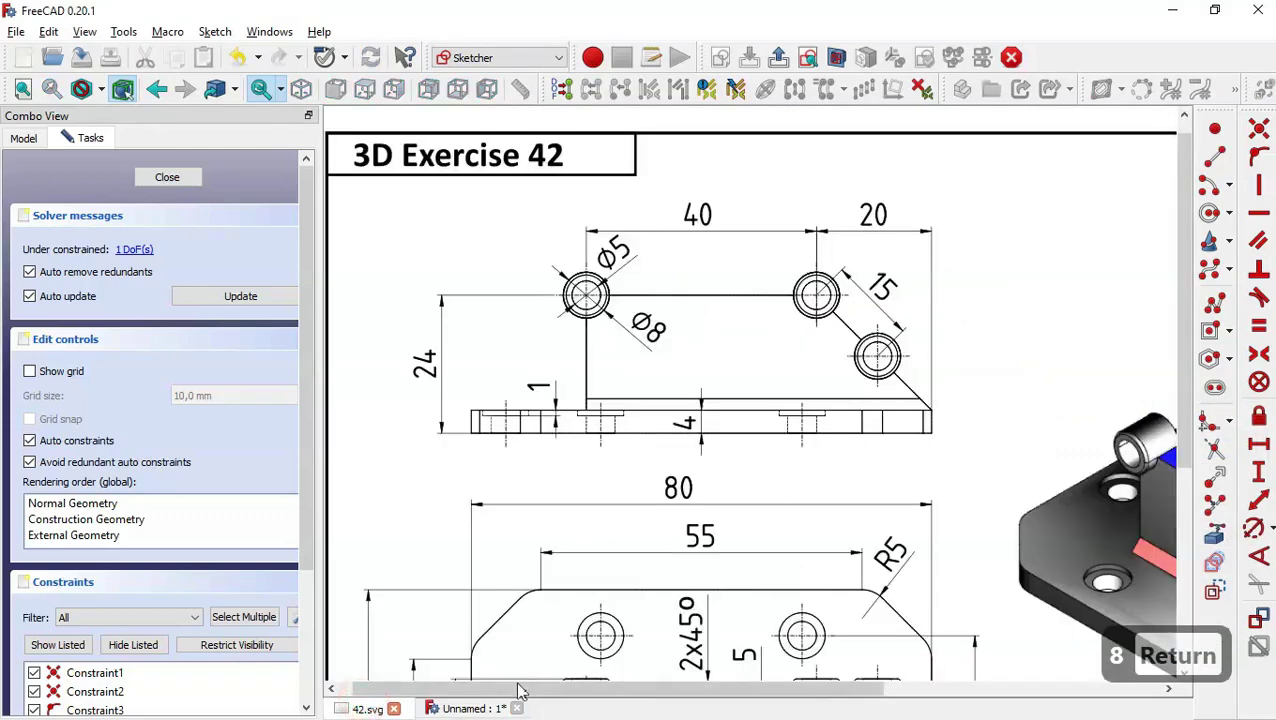
click(484, 709)
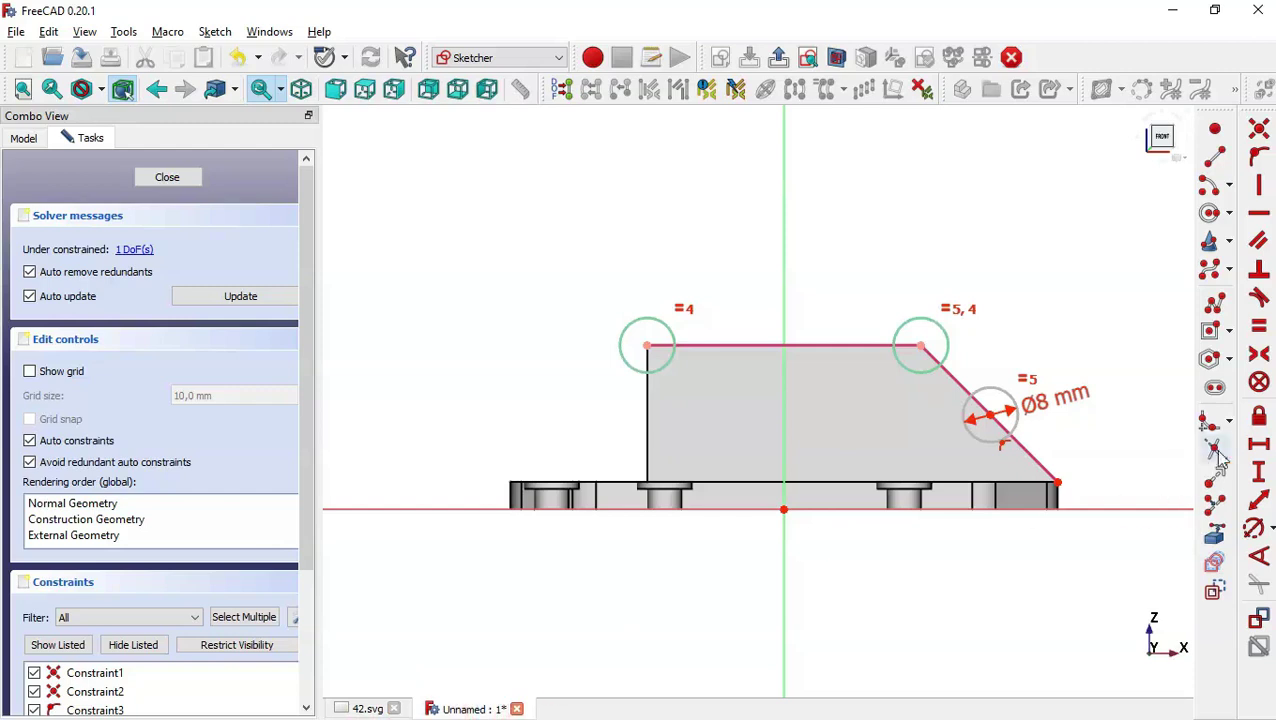
click(1258, 497)
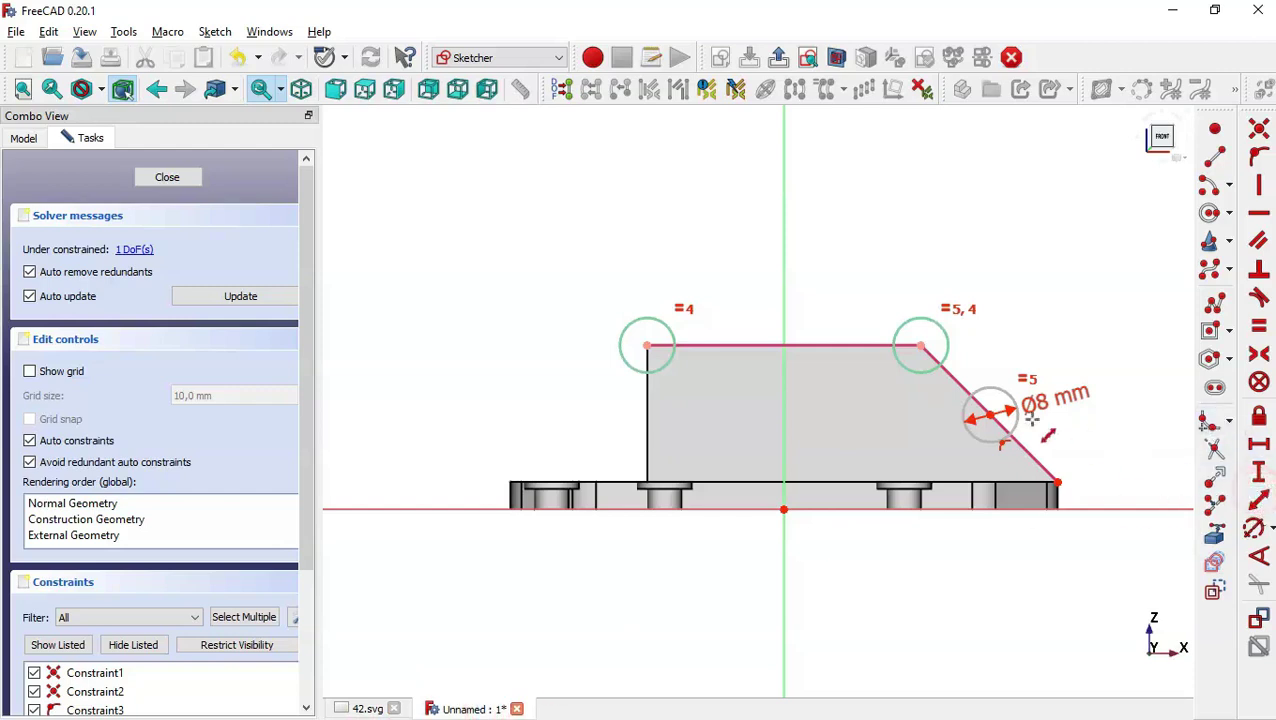
click(921, 345)
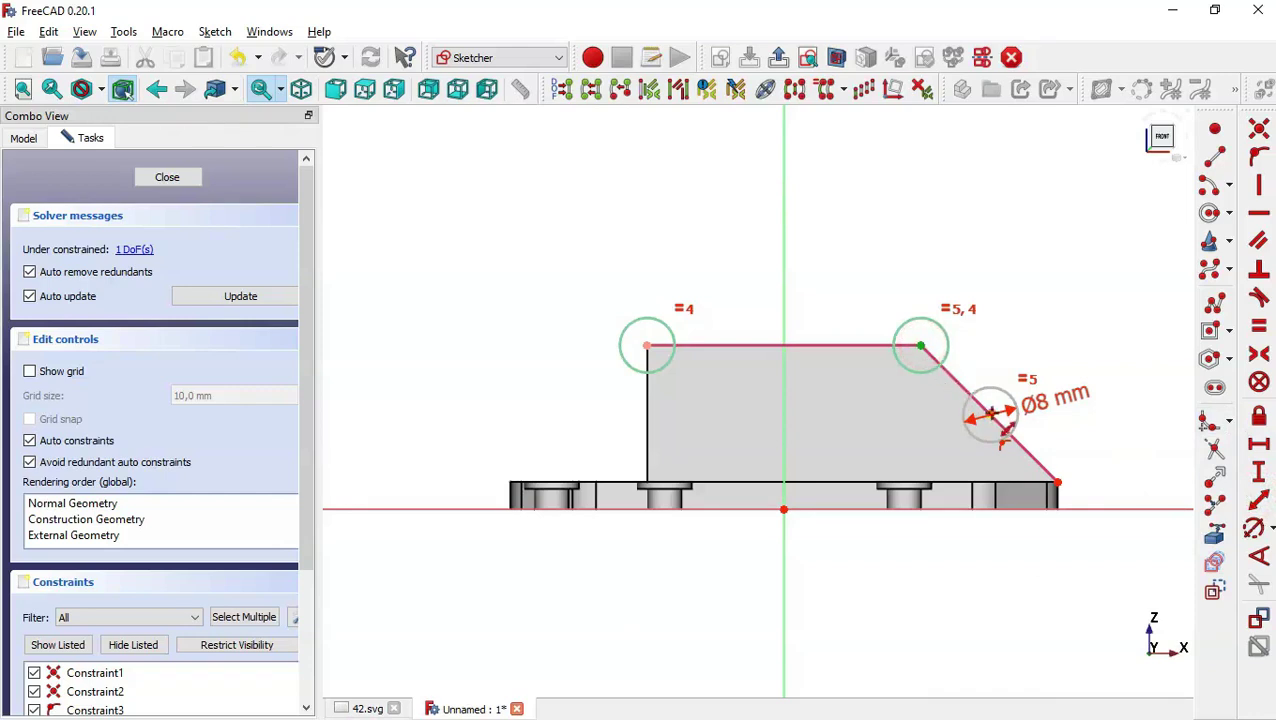
click(990, 413)
text(15)
key(Return)
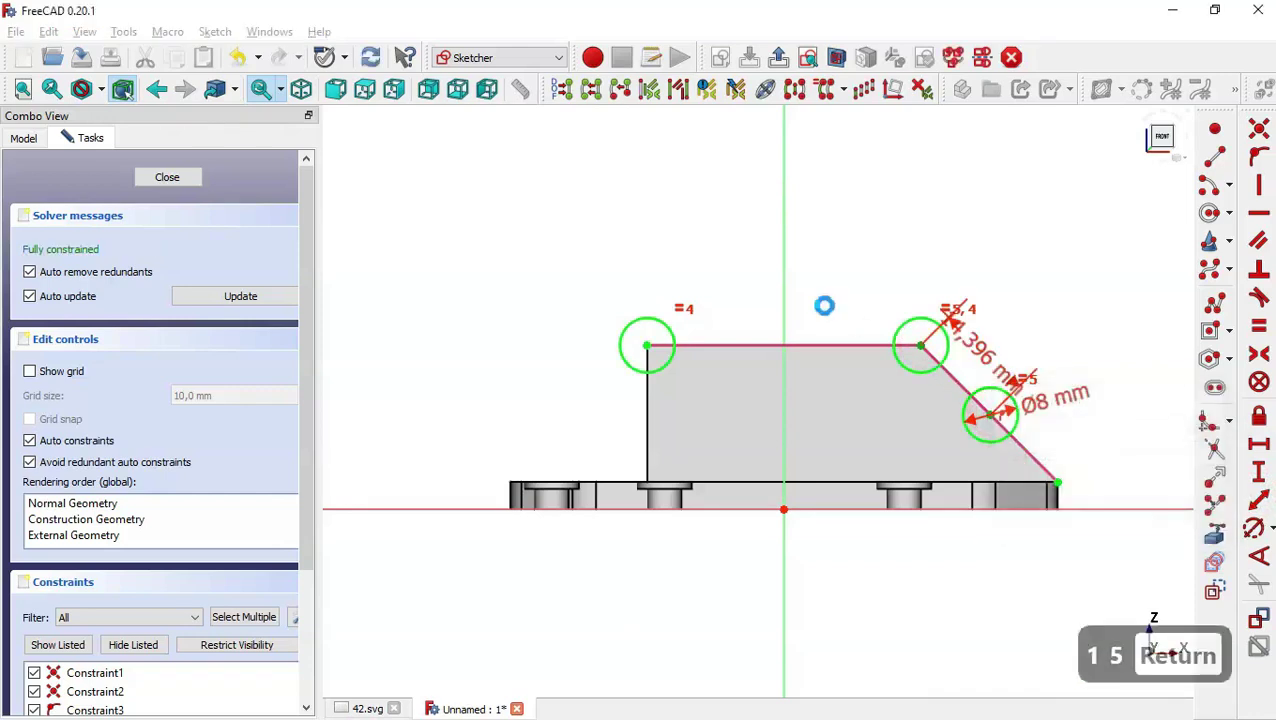
Step: Close the sketch and pad the three Ø8 circles 25 mm symmetric to the plane
click(143, 178)
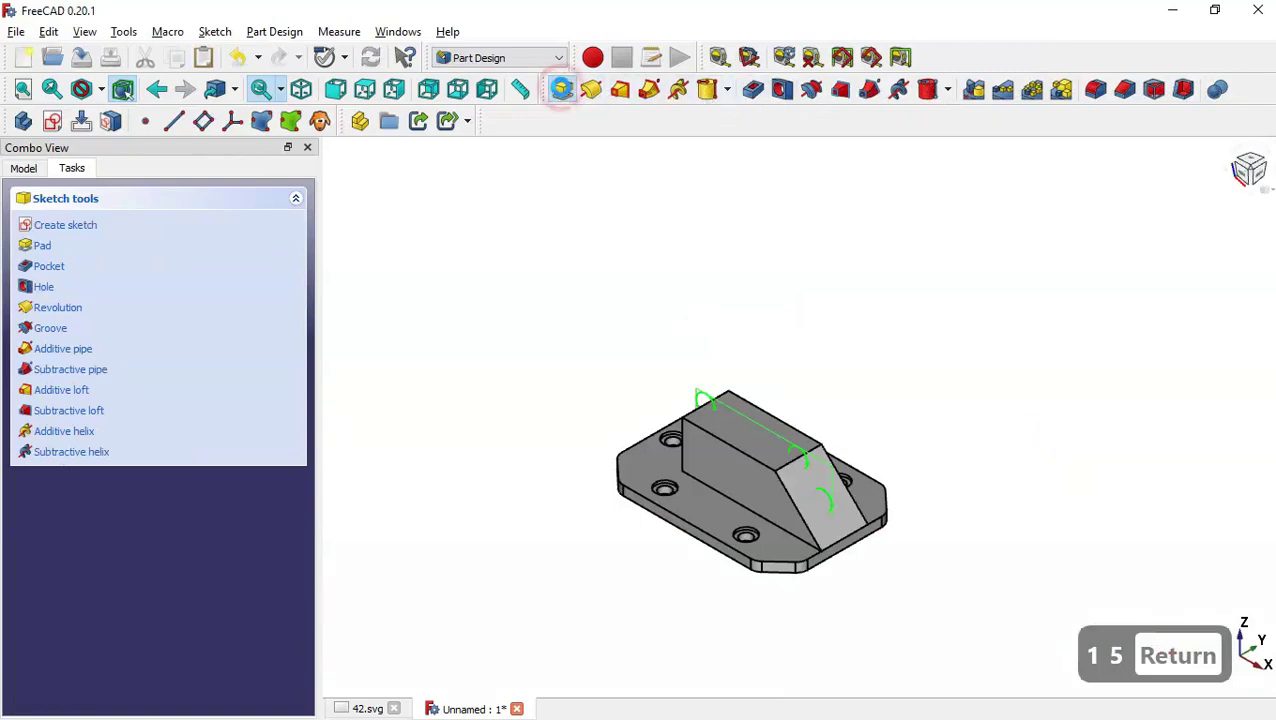
click(561, 89)
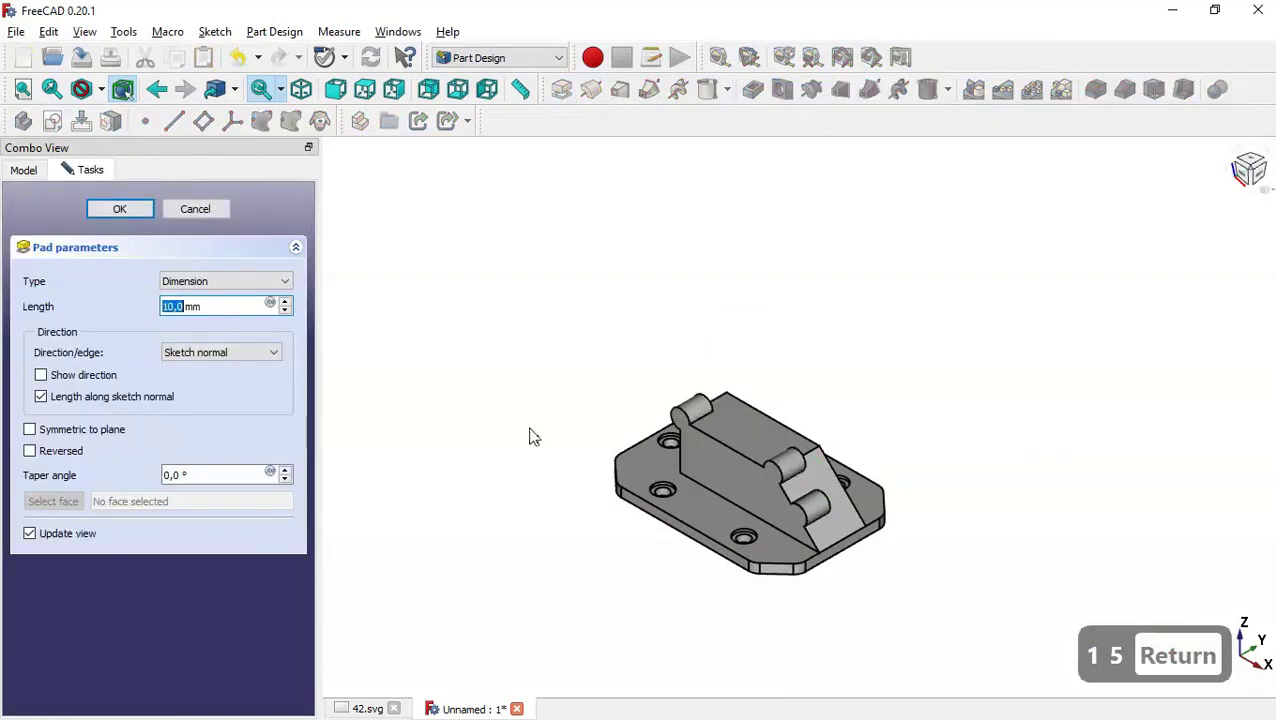
click(101, 430)
click(368, 709)
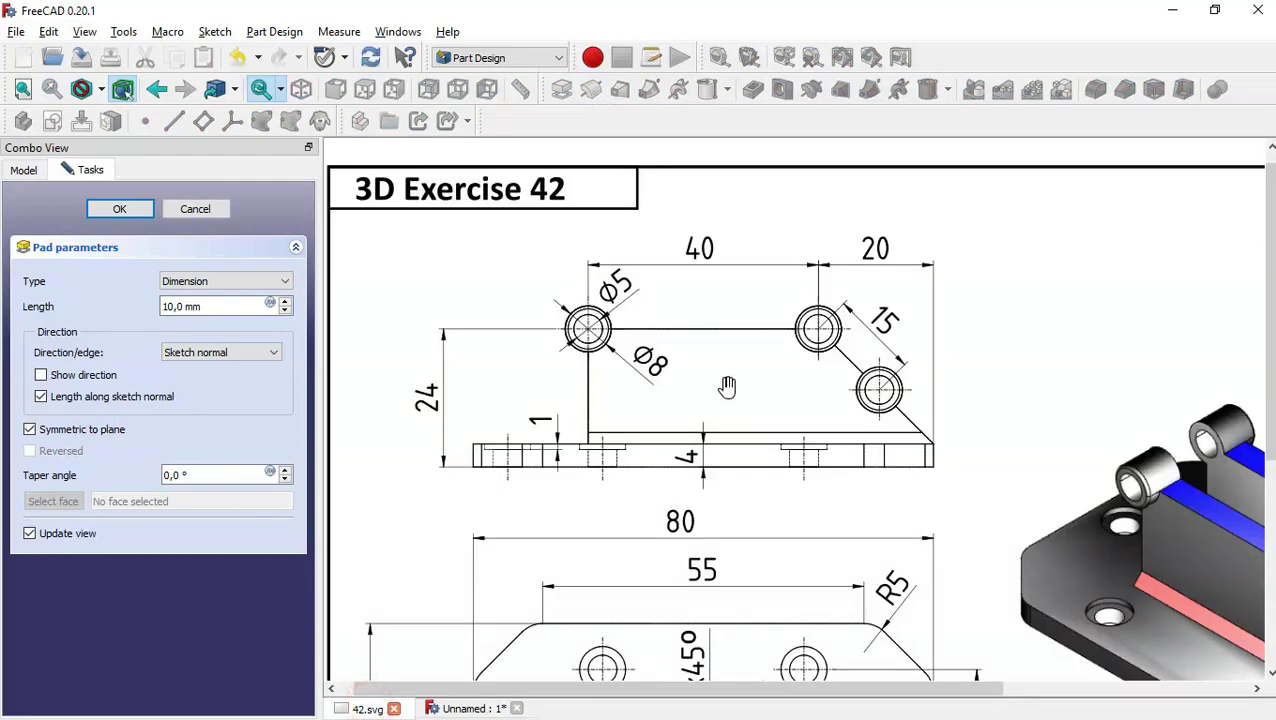
scroll(644, 507, down, 5)
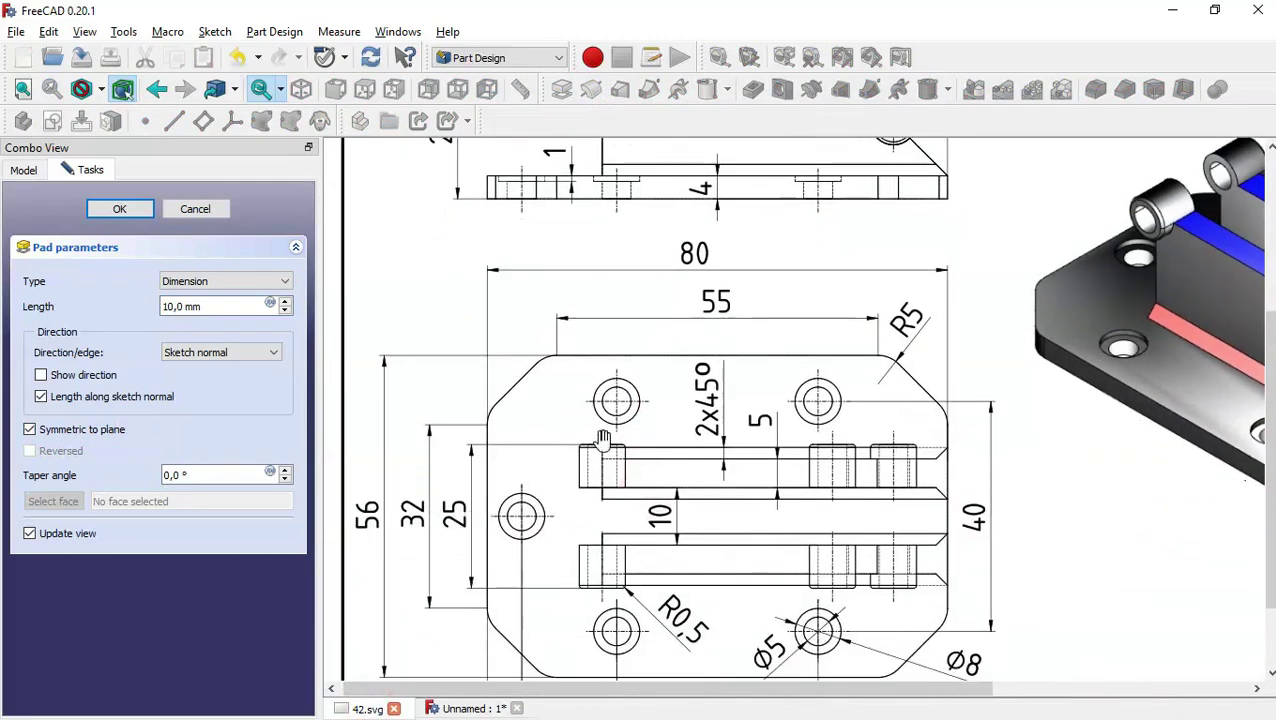
click(455, 710)
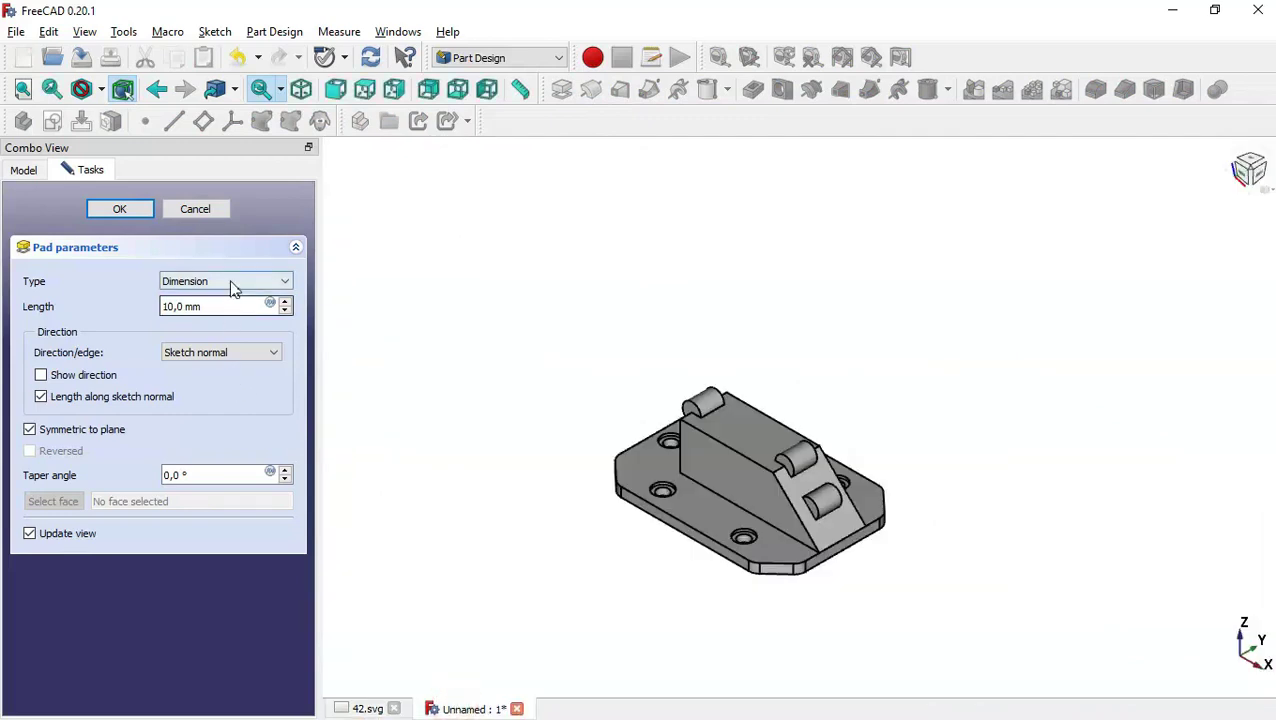
drag(239, 305, 72, 296)
text(25)
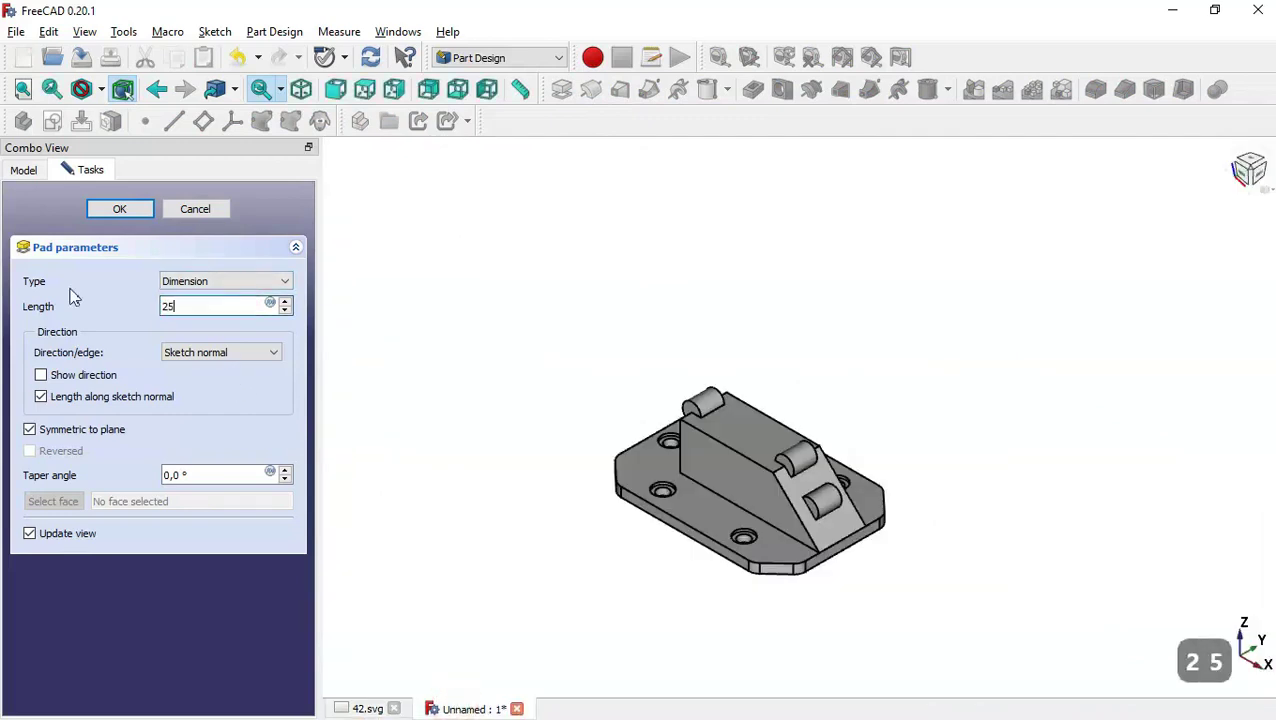
click(117, 209)
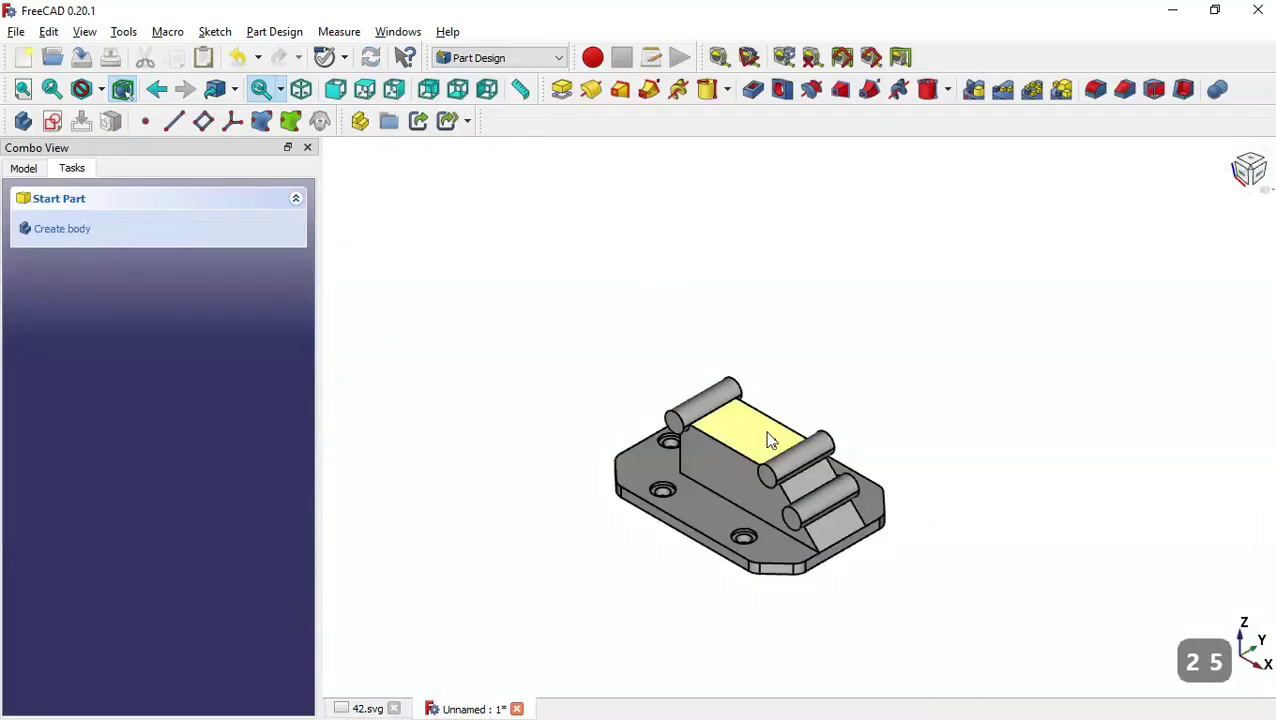
Step: Start a 0.5 mm fillet on the first cylinder end face
scroll(769, 441, up, 4)
click(778, 505)
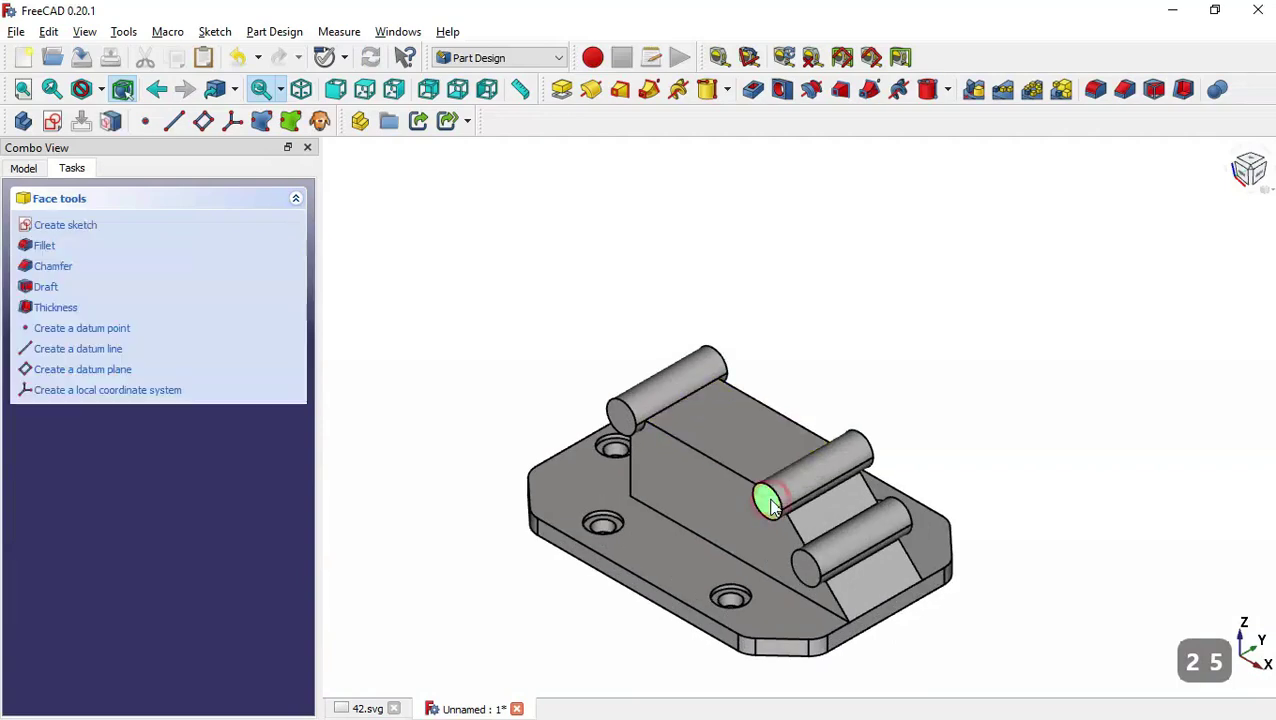
click(1096, 89)
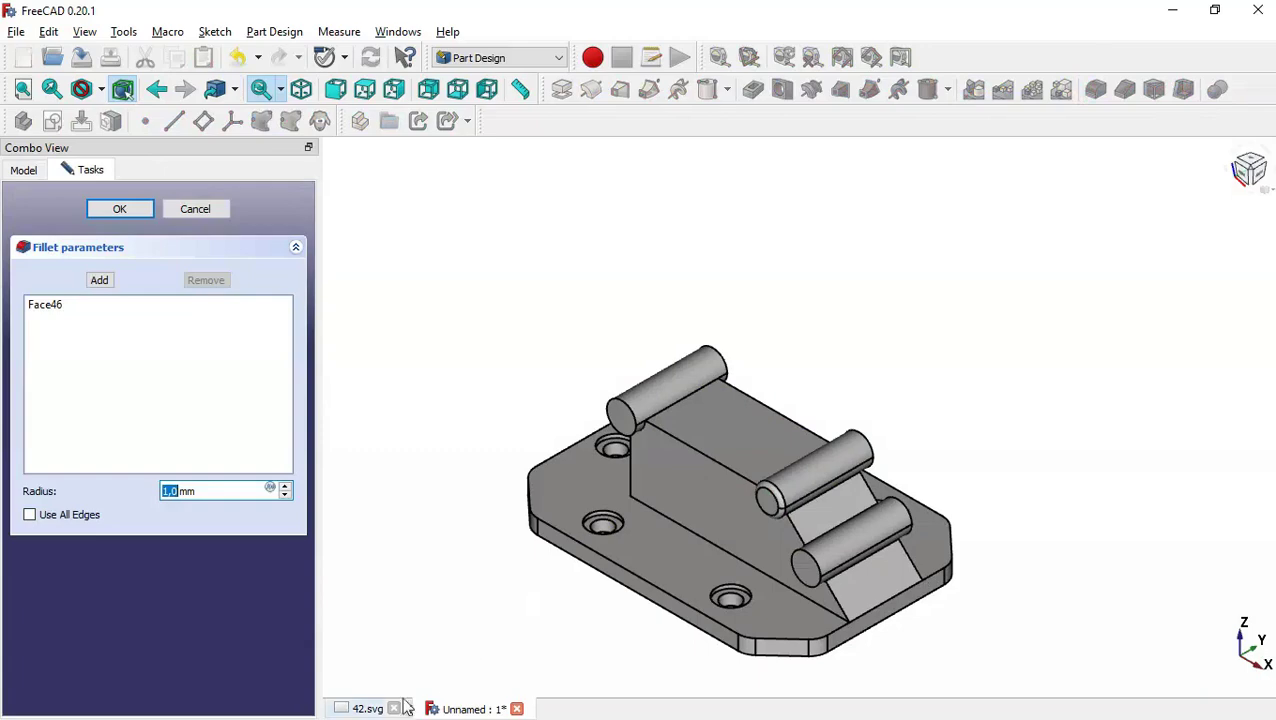
click(367, 709)
mouse_move(740, 285)
mouse_down()
mouse_move(772, 493)
mouse_move(765, 239)
mouse_up()
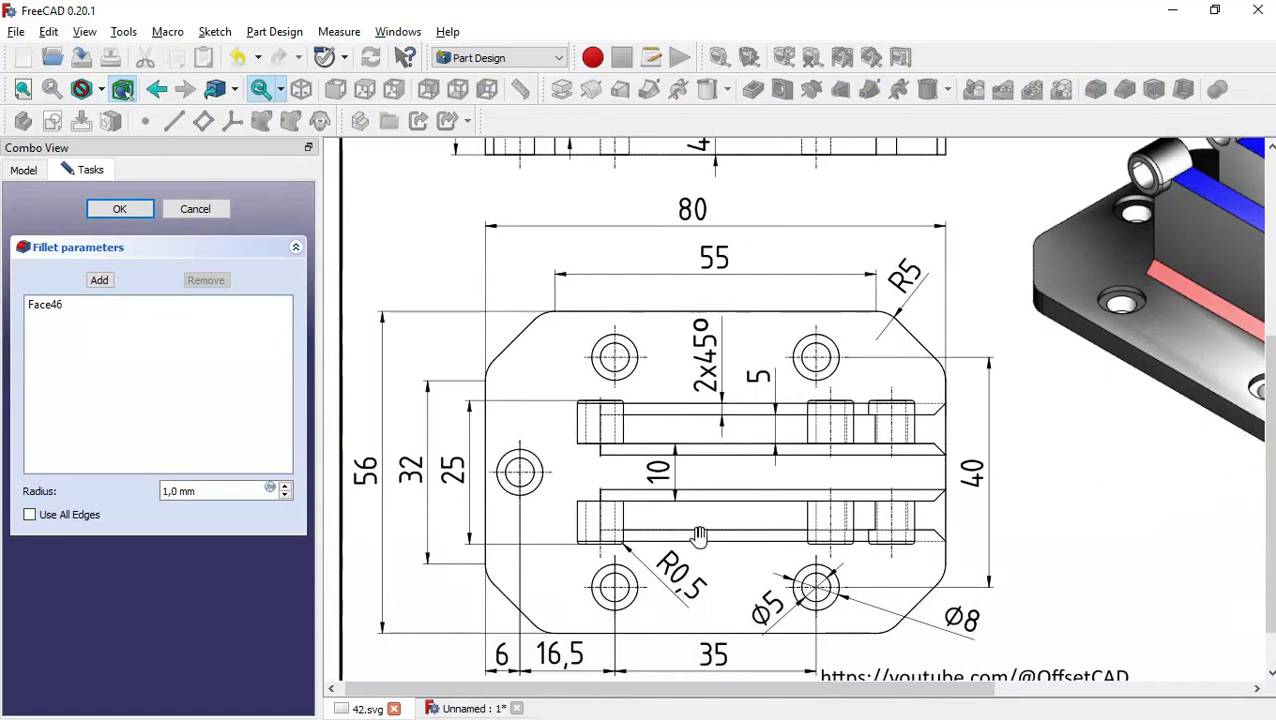
click(483, 708)
drag(216, 490, 143, 492)
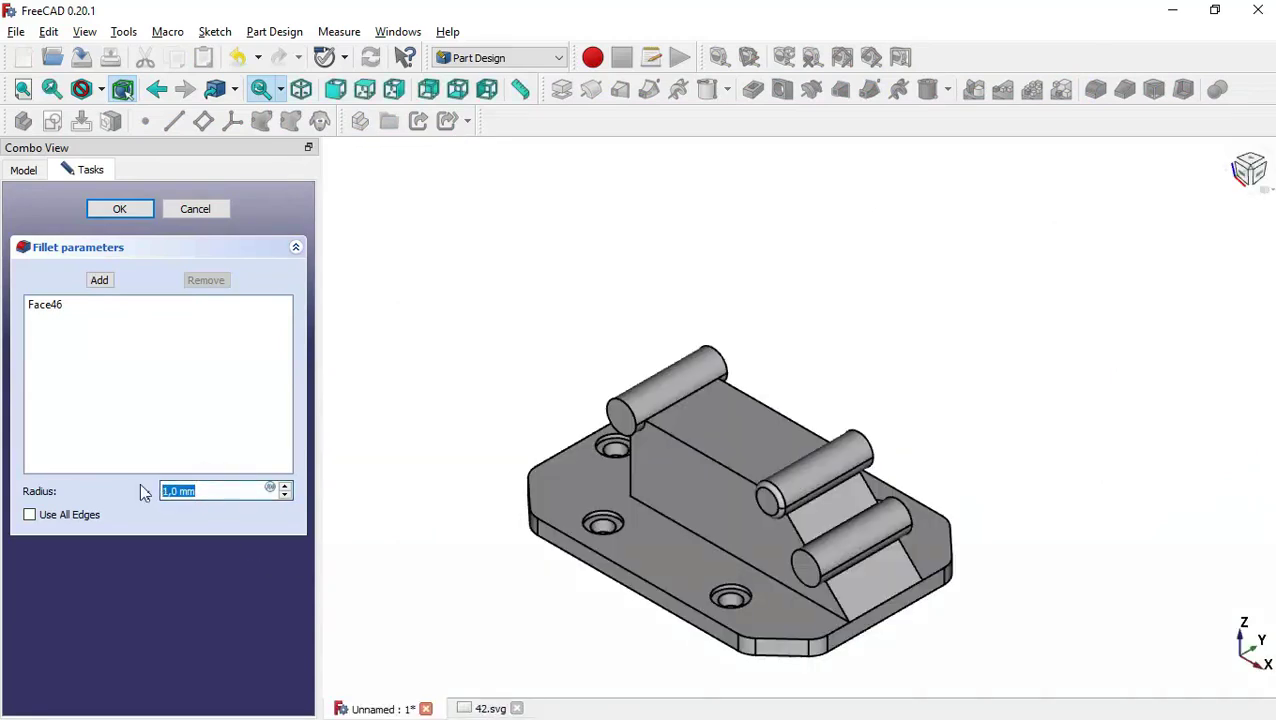
text(0.5)
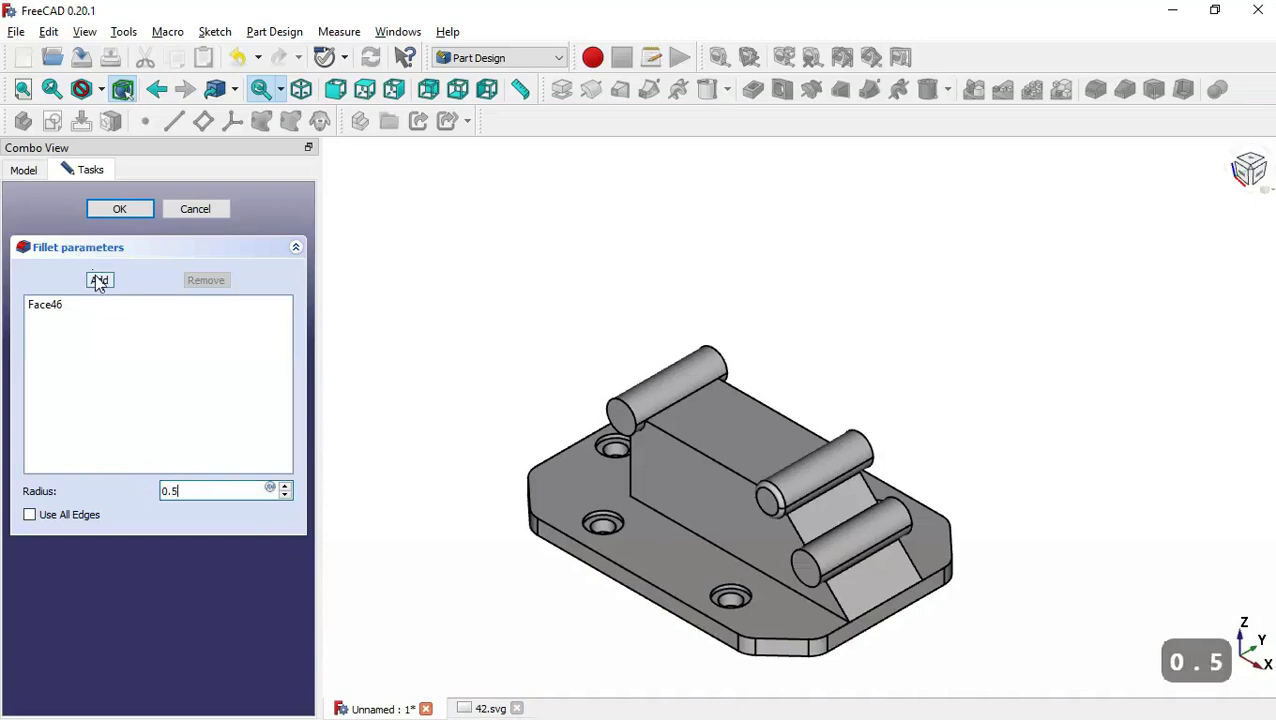
Step: Add the remaining five cylinder end faces to the fillet and apply it
click(98, 281)
click(620, 416)
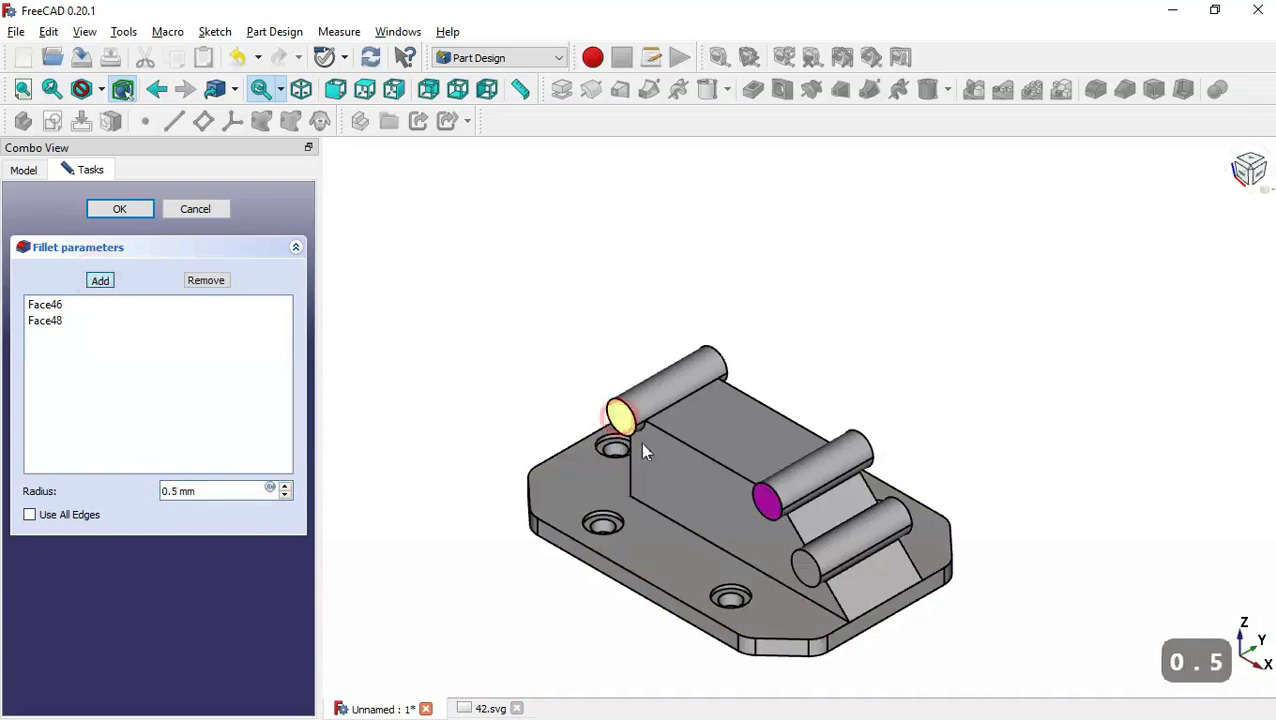
click(806, 567)
middle_drag(1049, 558, 728, 587)
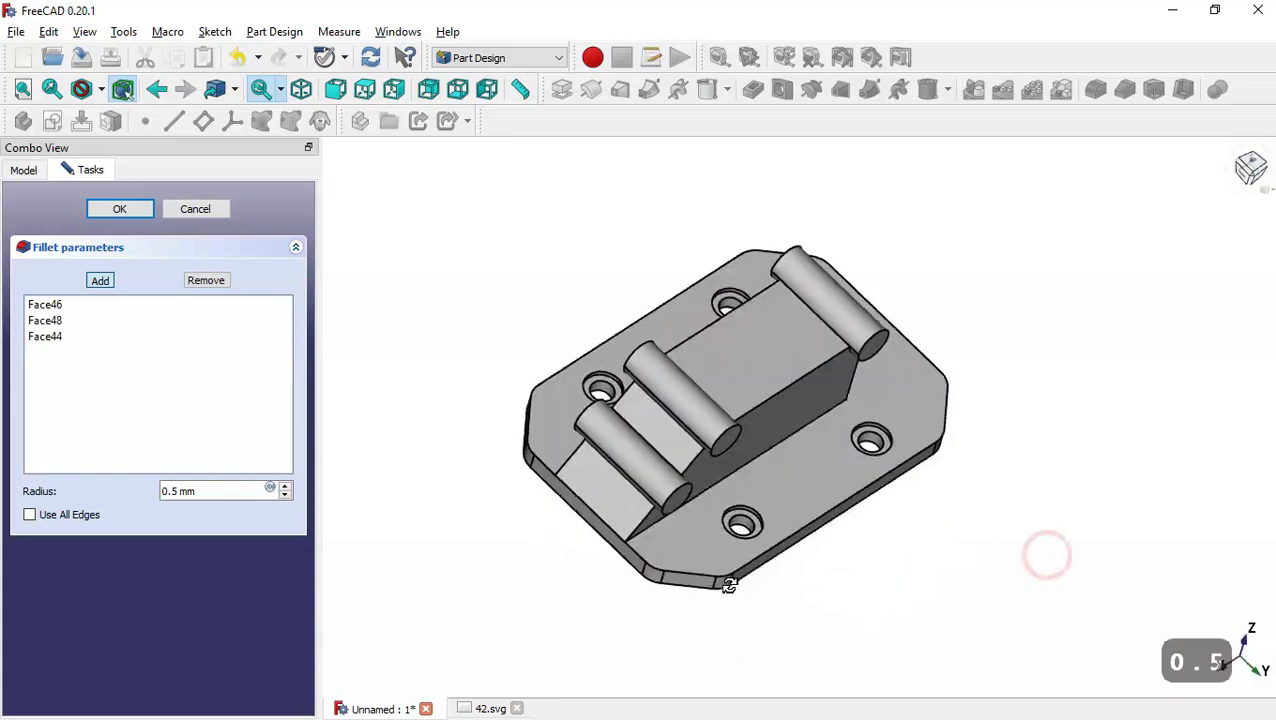
click(678, 500)
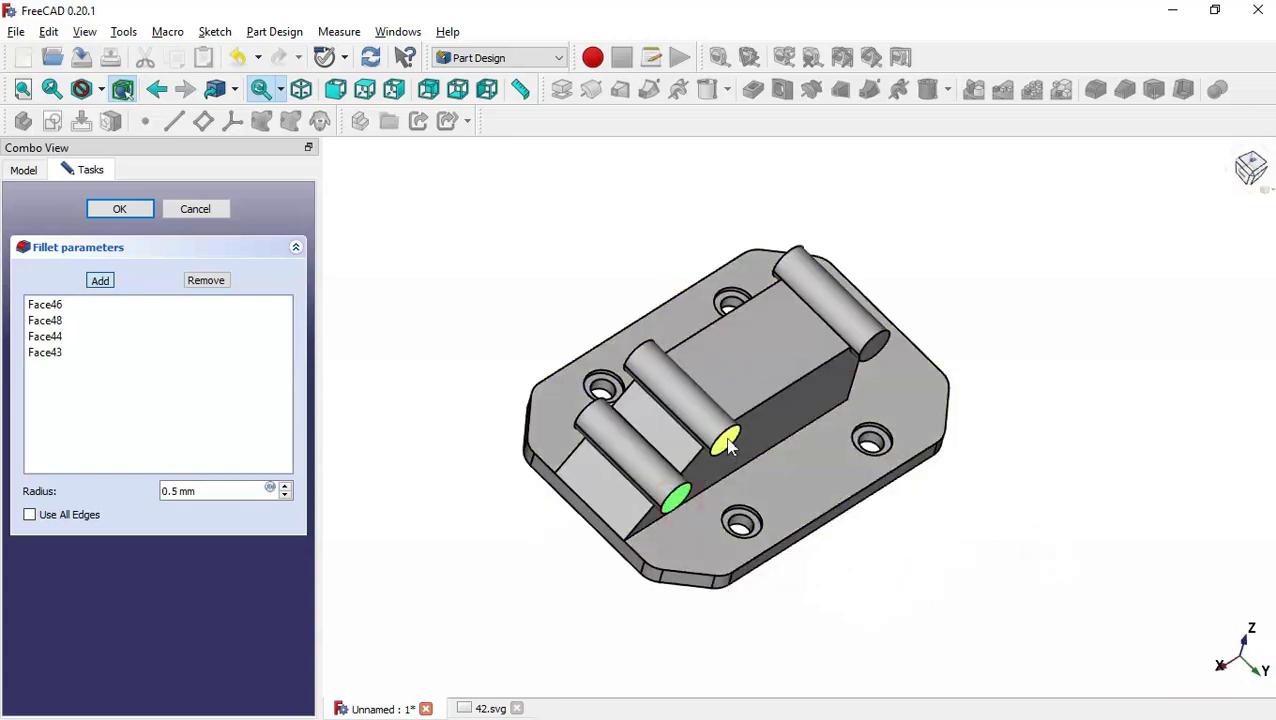
click(728, 442)
click(879, 348)
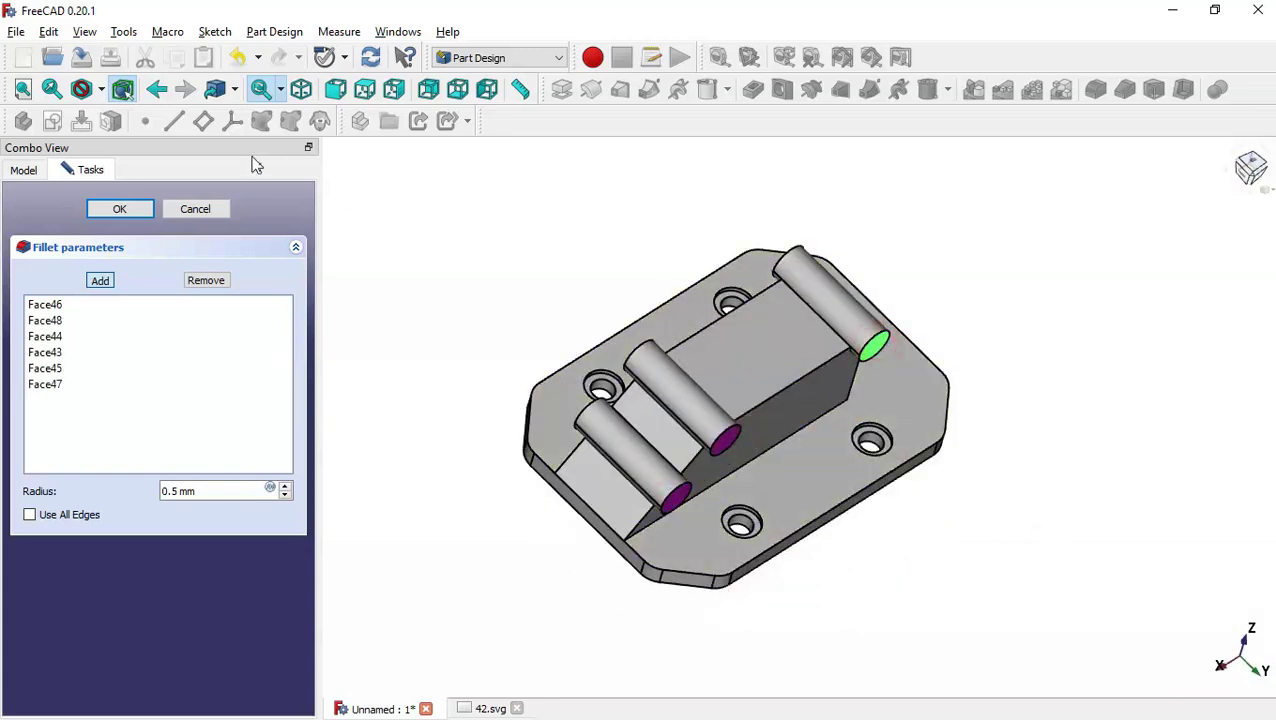
click(131, 210)
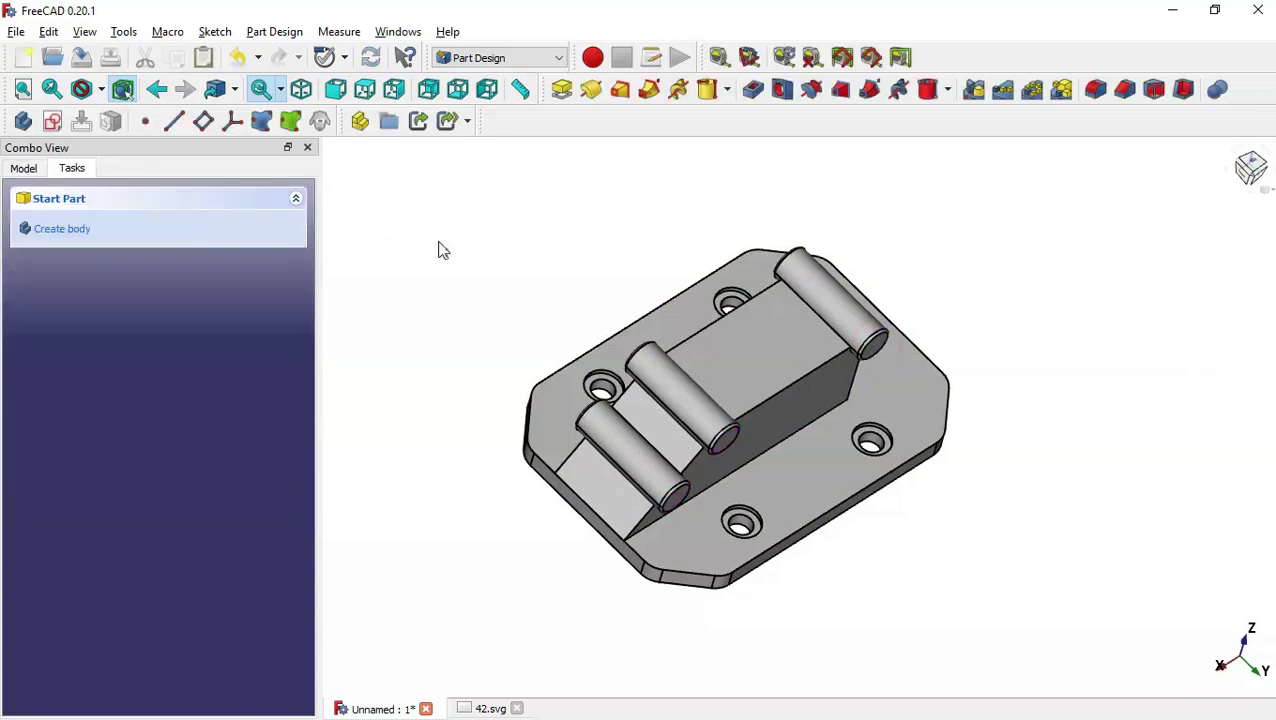
Step: On the plate's top face, sketch a centred rectangle from the origin past the part's right edge
key(Home)
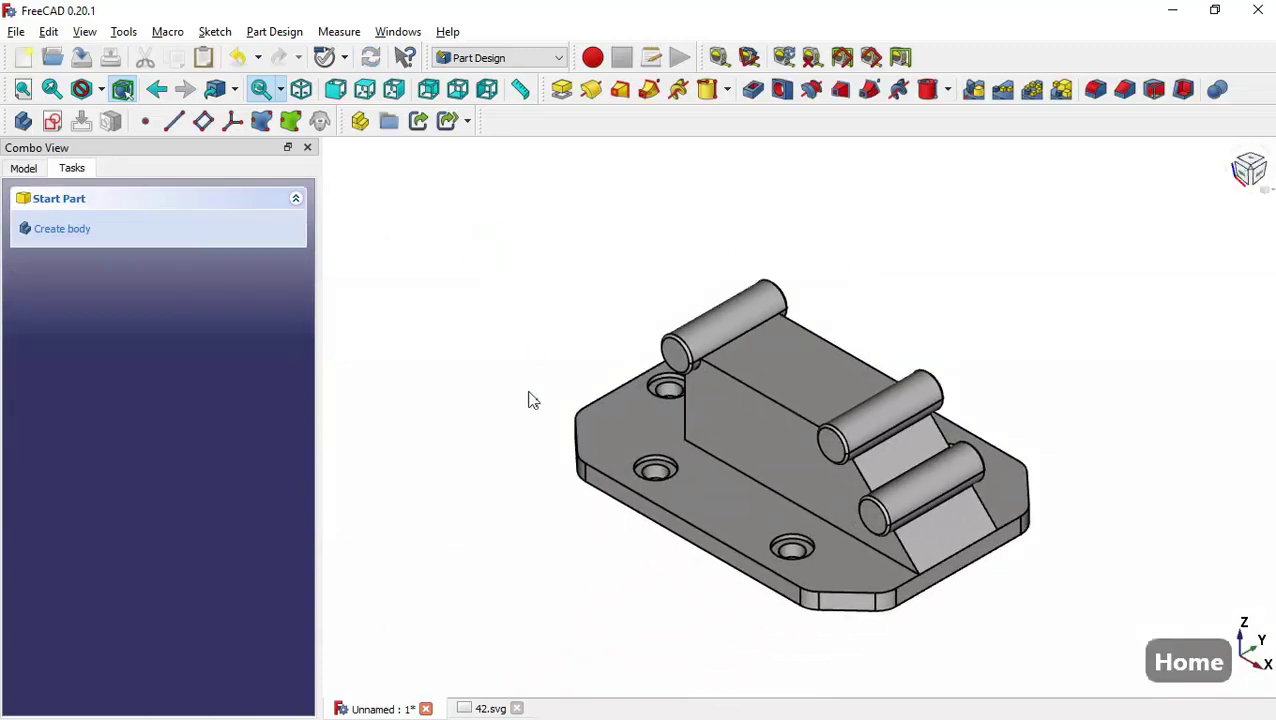
click(645, 422)
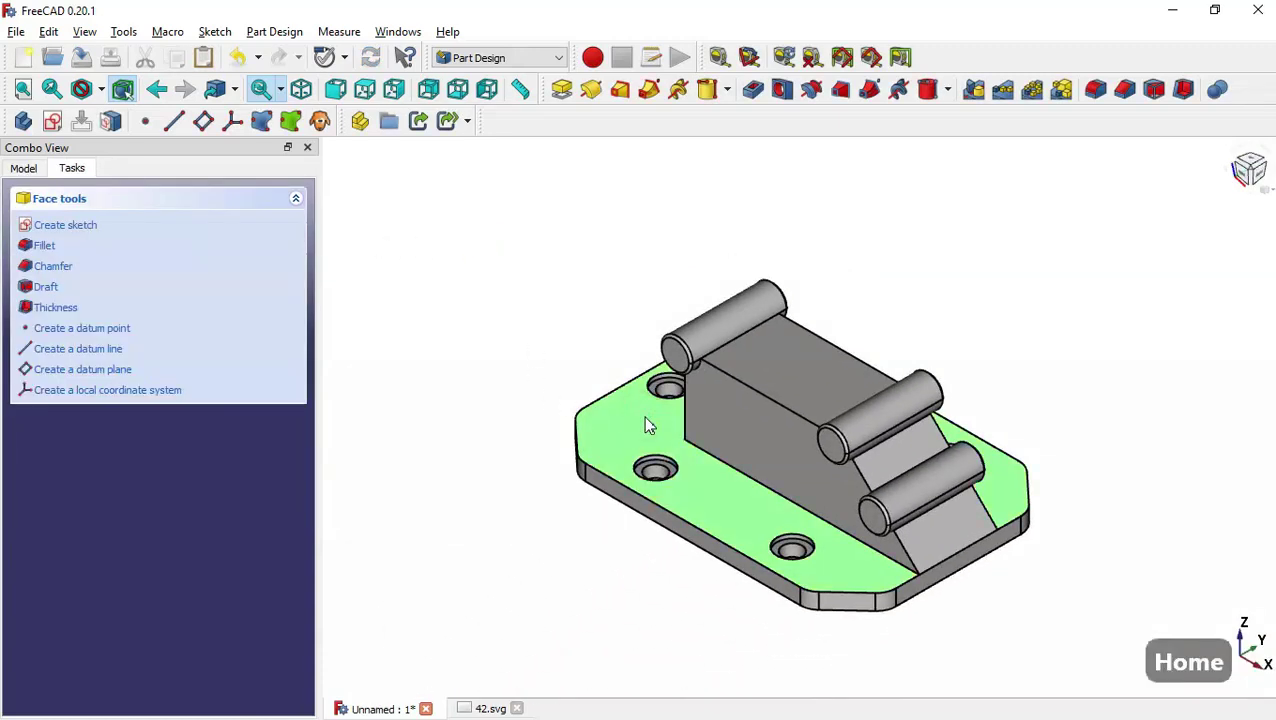
click(55, 121)
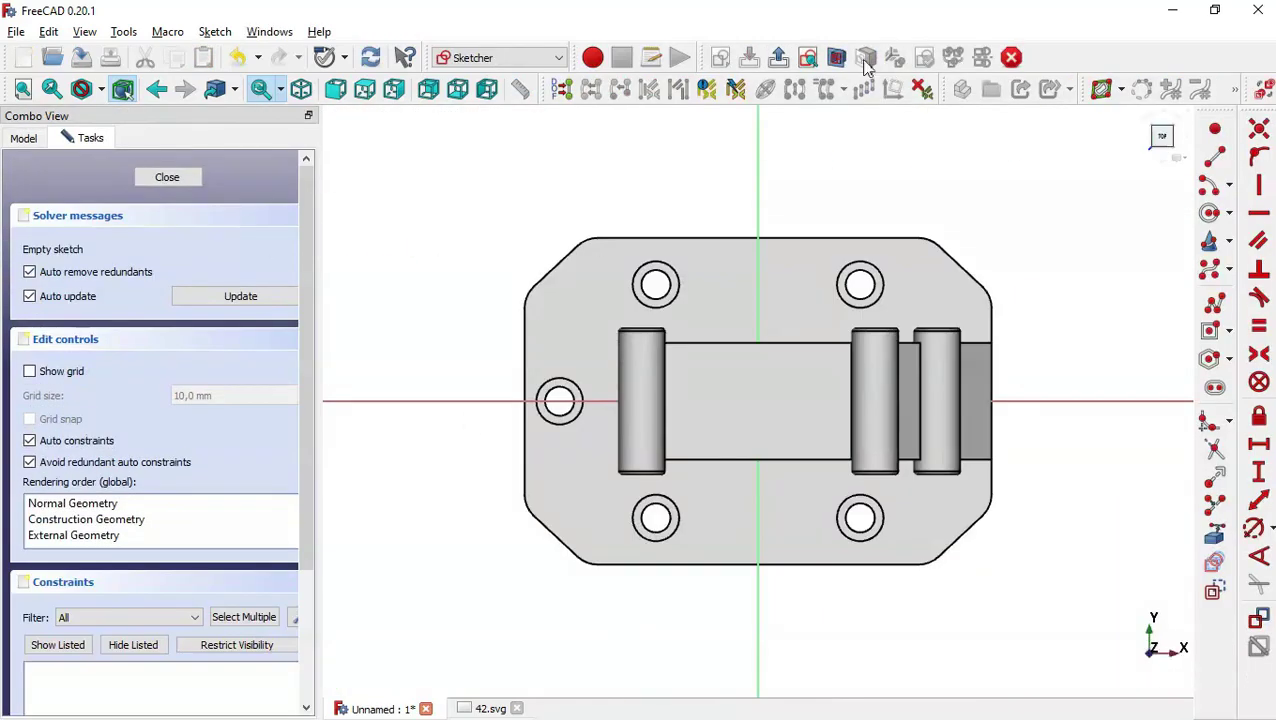
click(839, 58)
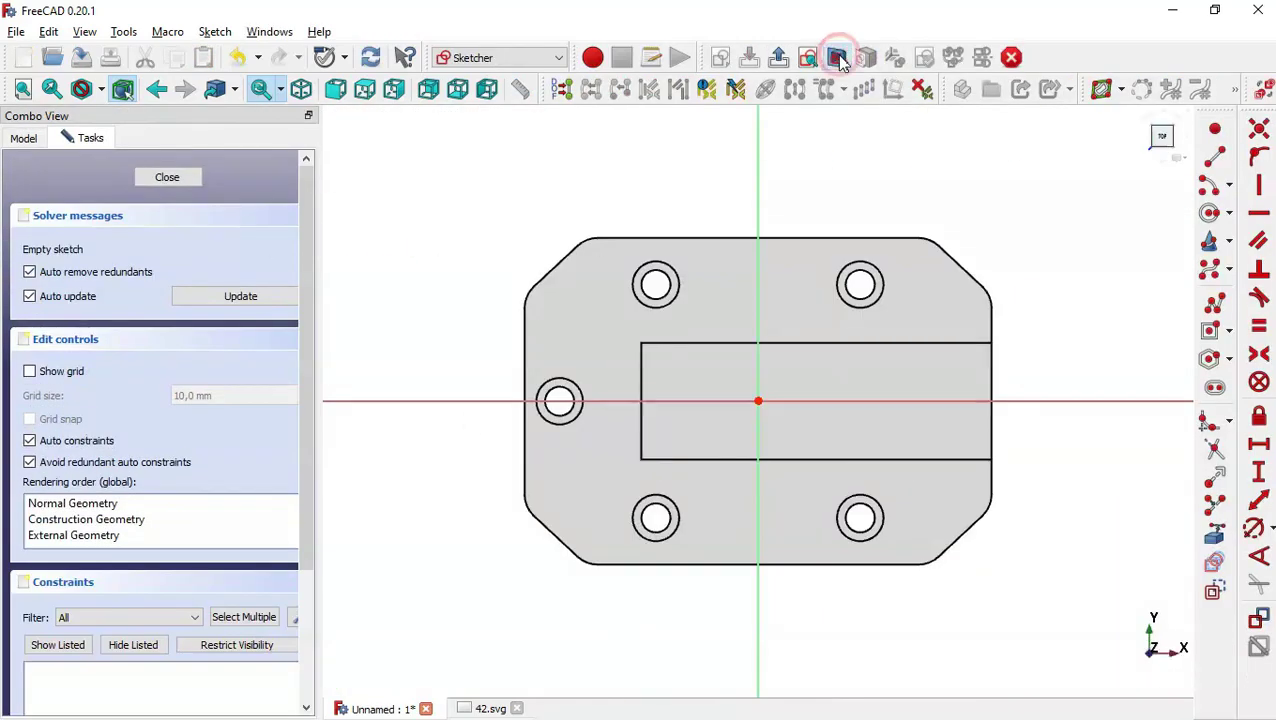
click(1210, 332)
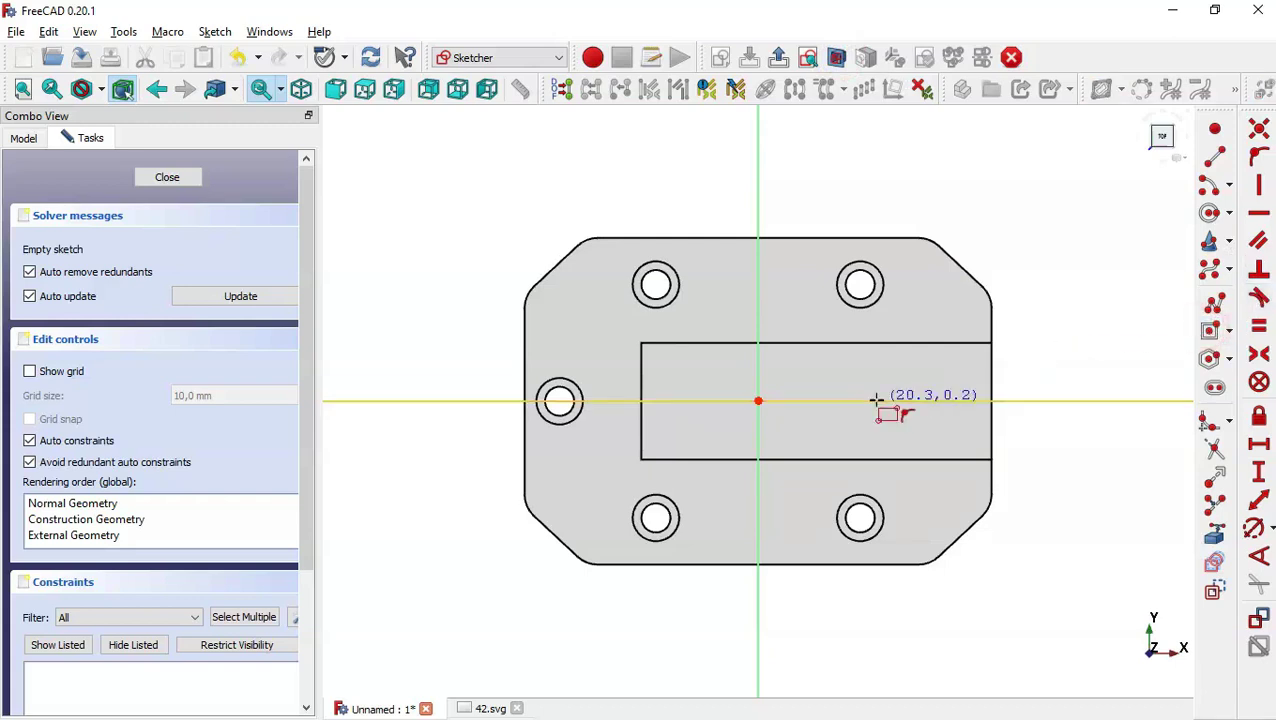
click(758, 401)
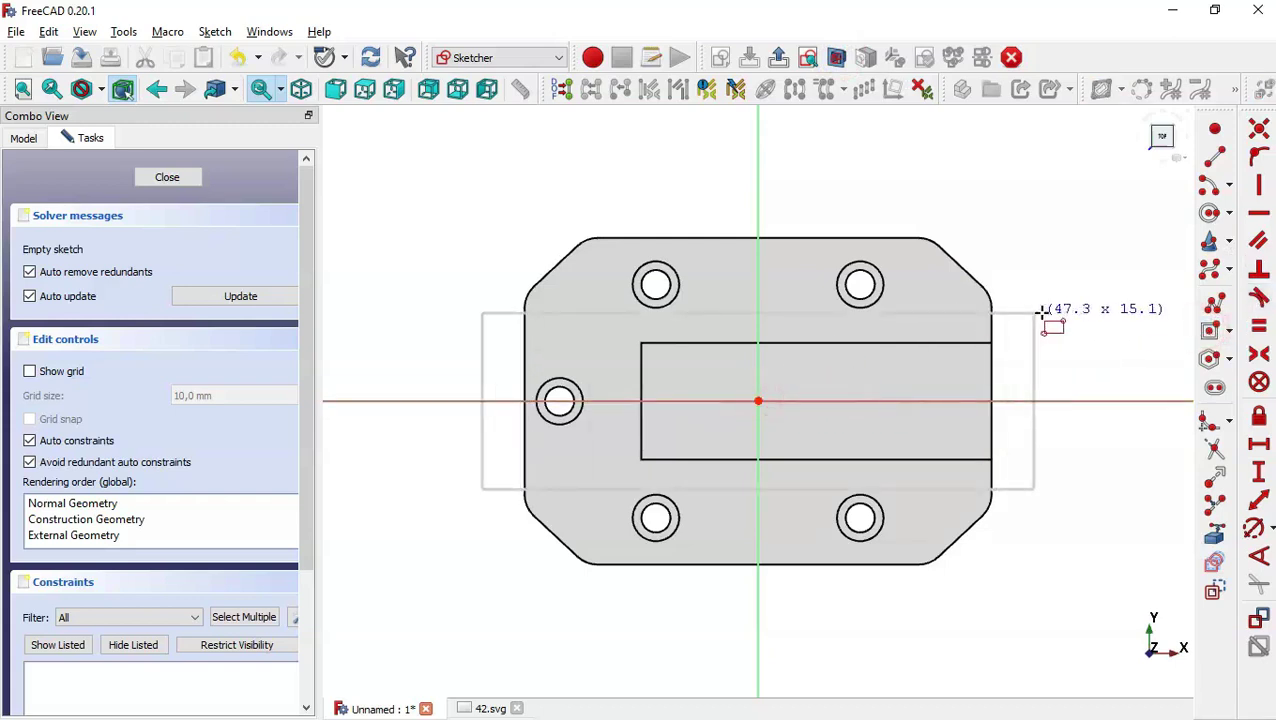
click(1095, 362)
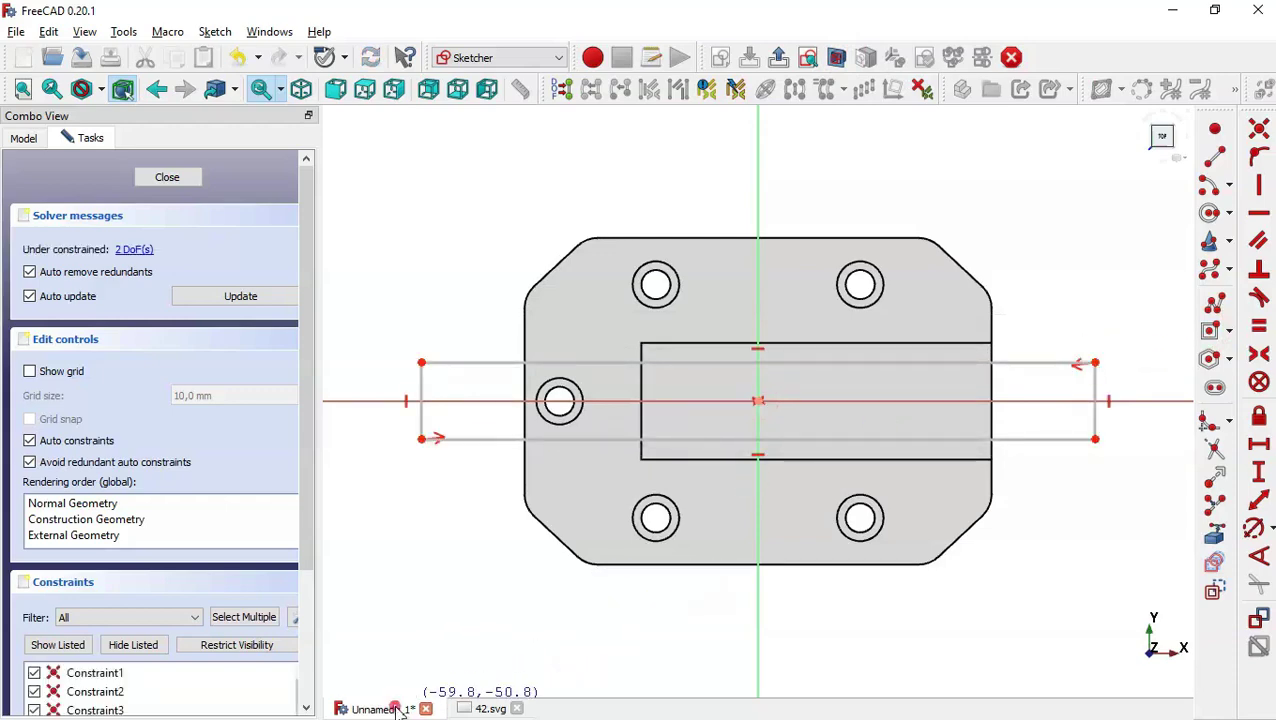
Step: Constrain the rectangle's height to 10 mm and close the sketch
click(490, 709)
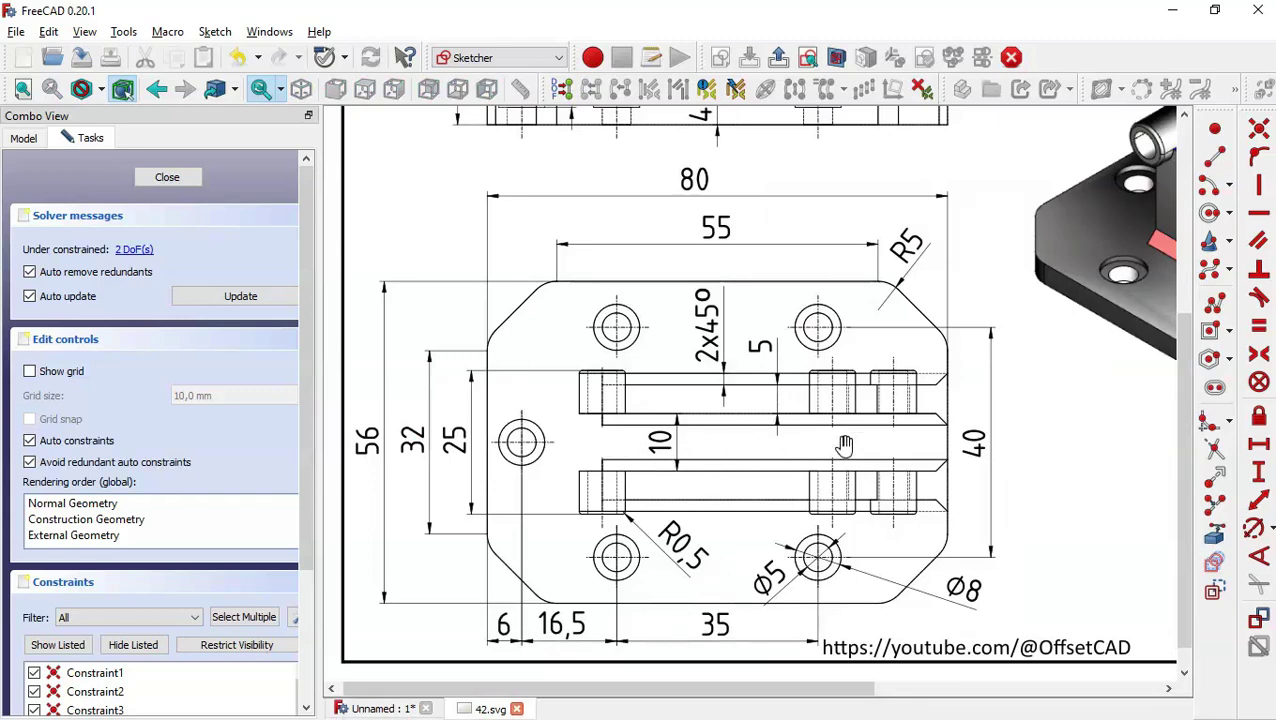
mouse_move(1031, 402)
mouse_down()
mouse_move(787, 455)
mouse_move(589, 532)
mouse_up()
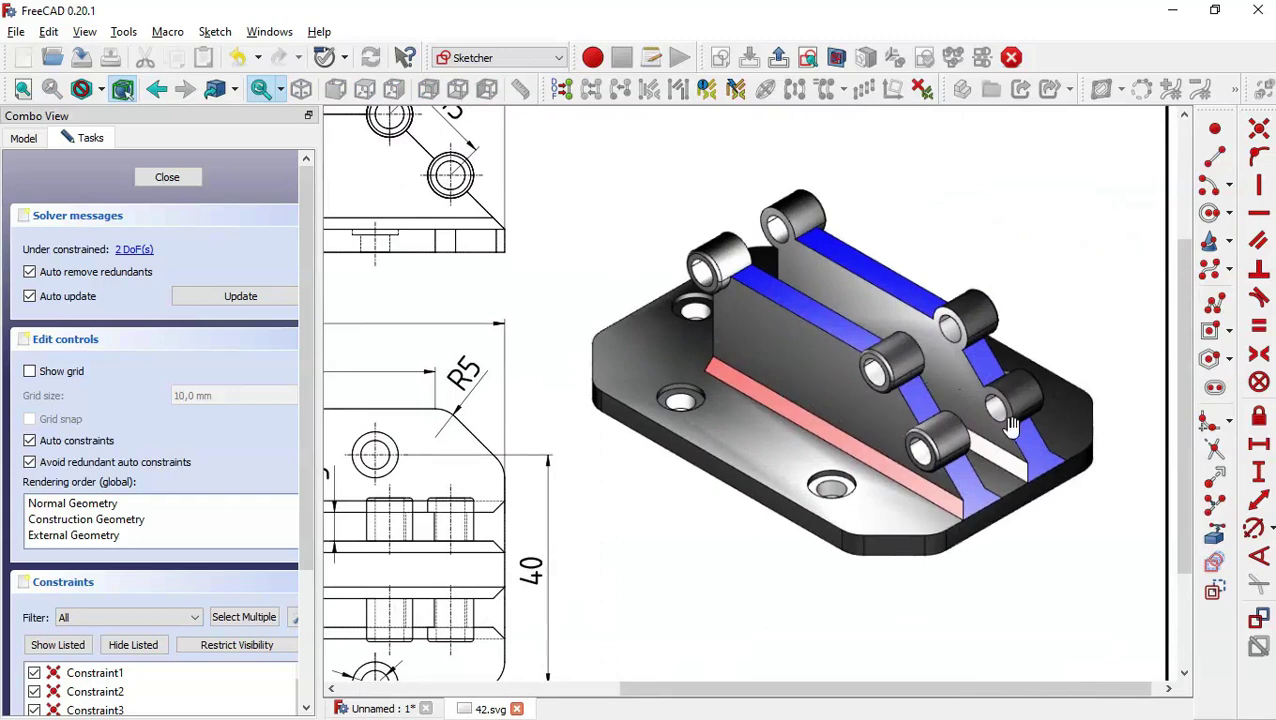
drag(627, 423, 1004, 336)
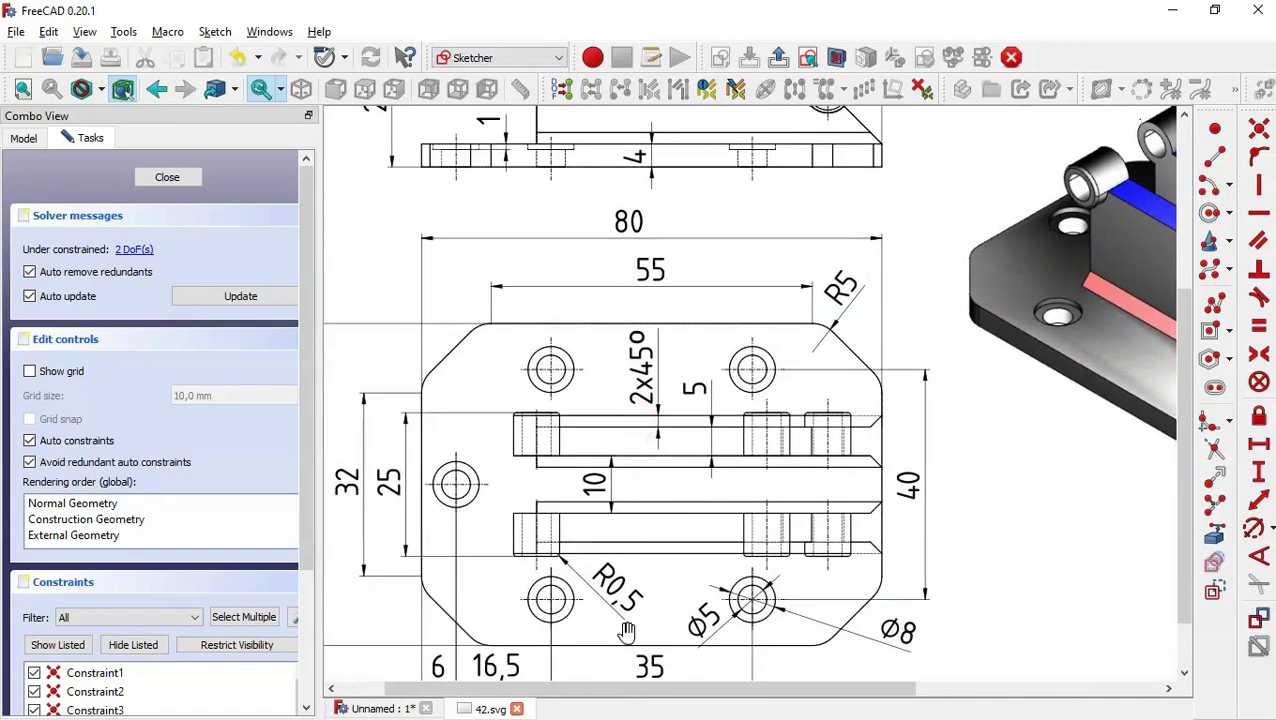
click(482, 706)
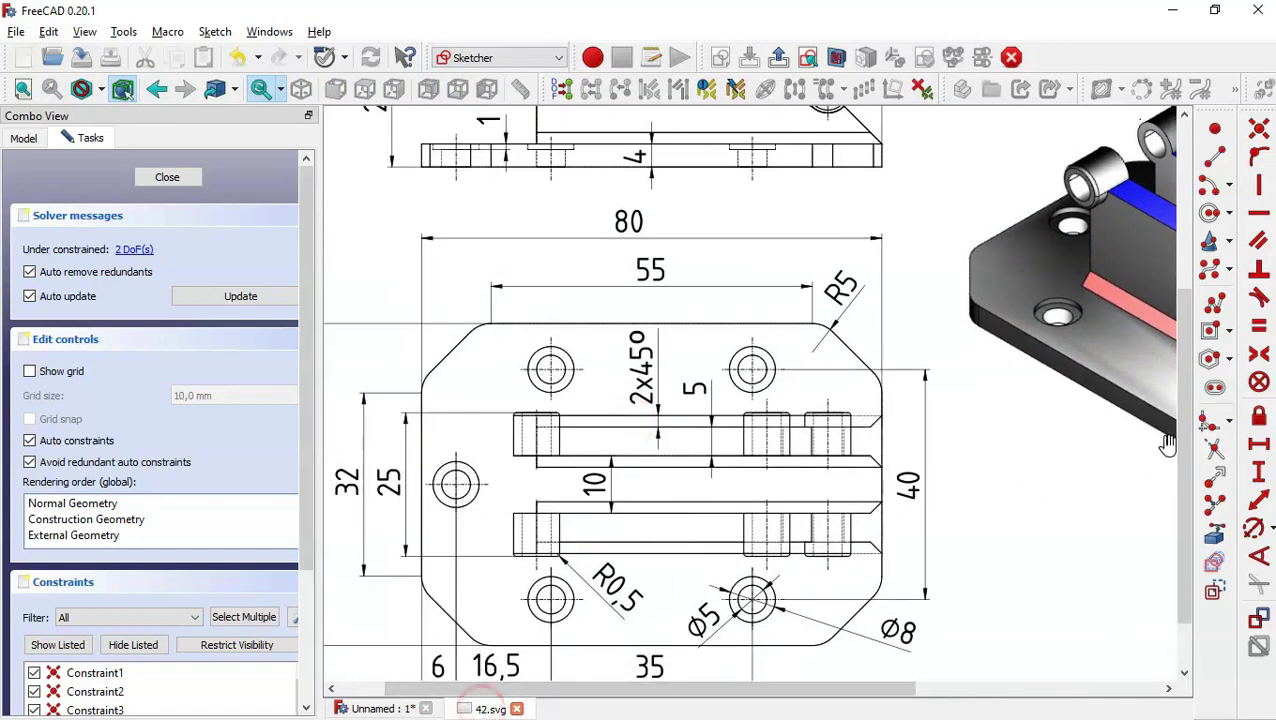
click(381, 709)
click(1262, 472)
click(1095, 385)
text(10)
key(Return)
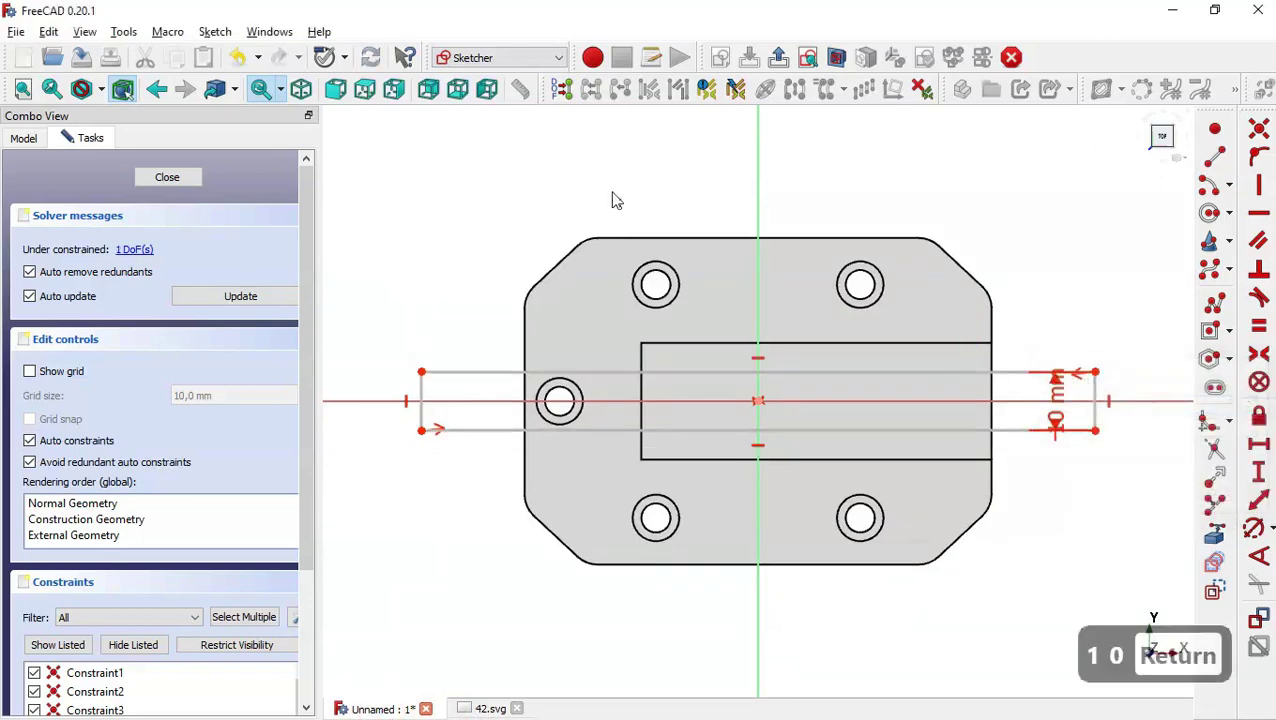
click(791, 55)
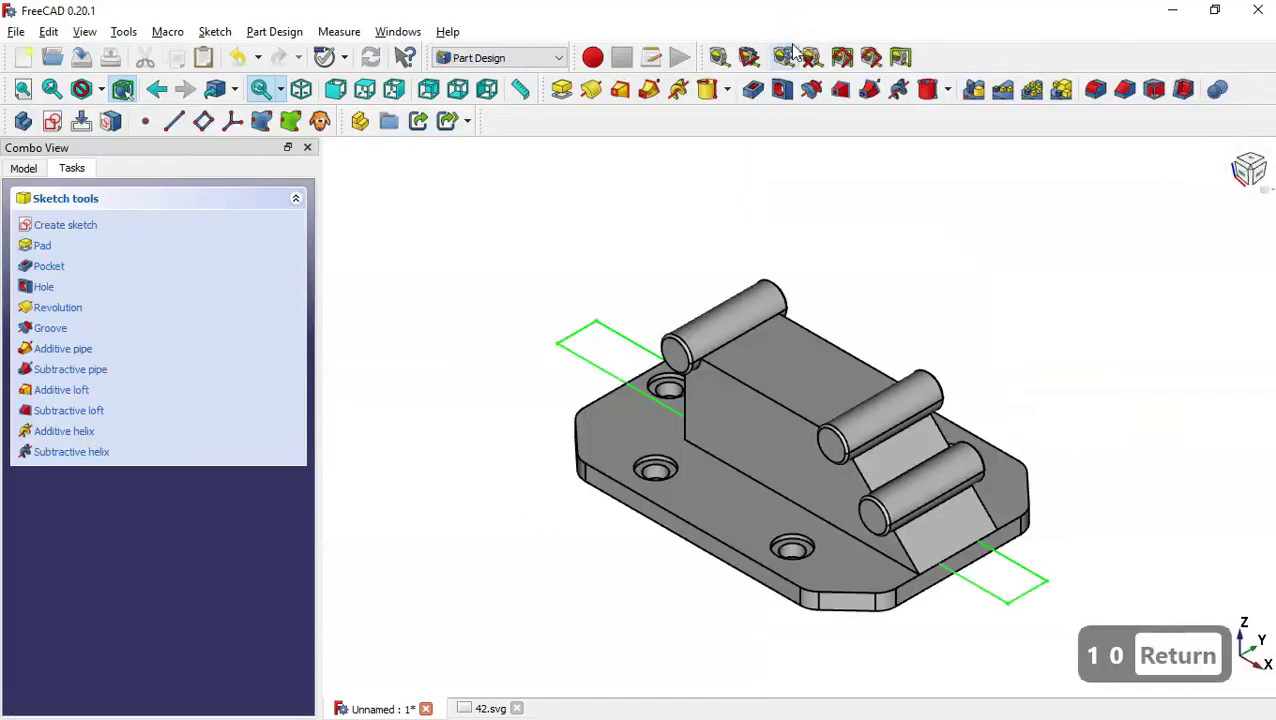
Step: Pocket the rectangle sketch reversed with type Through all
click(756, 98)
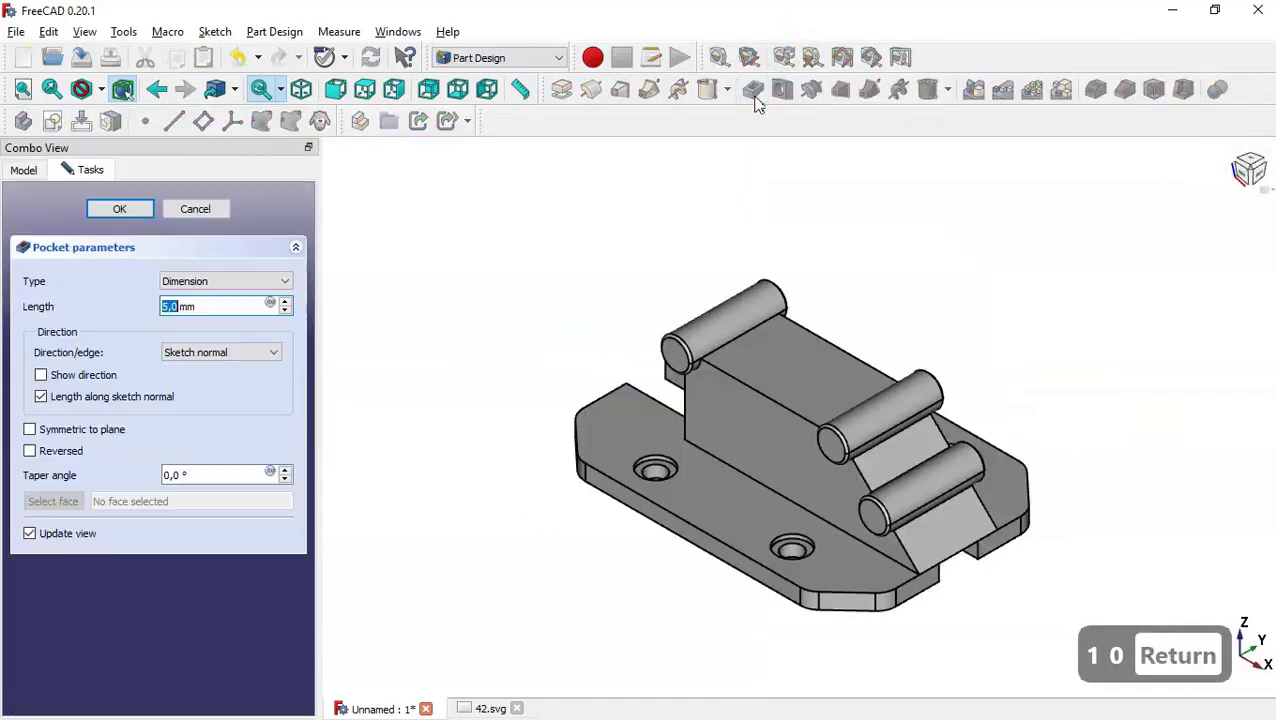
click(57, 453)
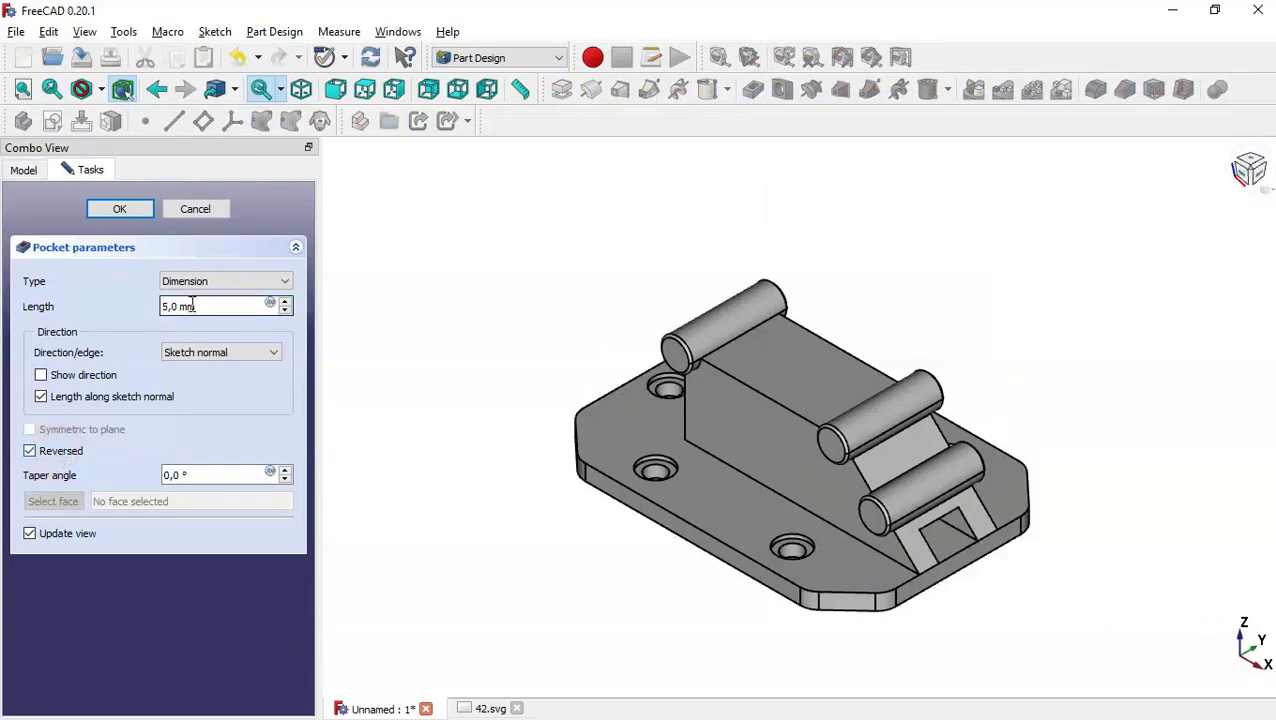
click(218, 283)
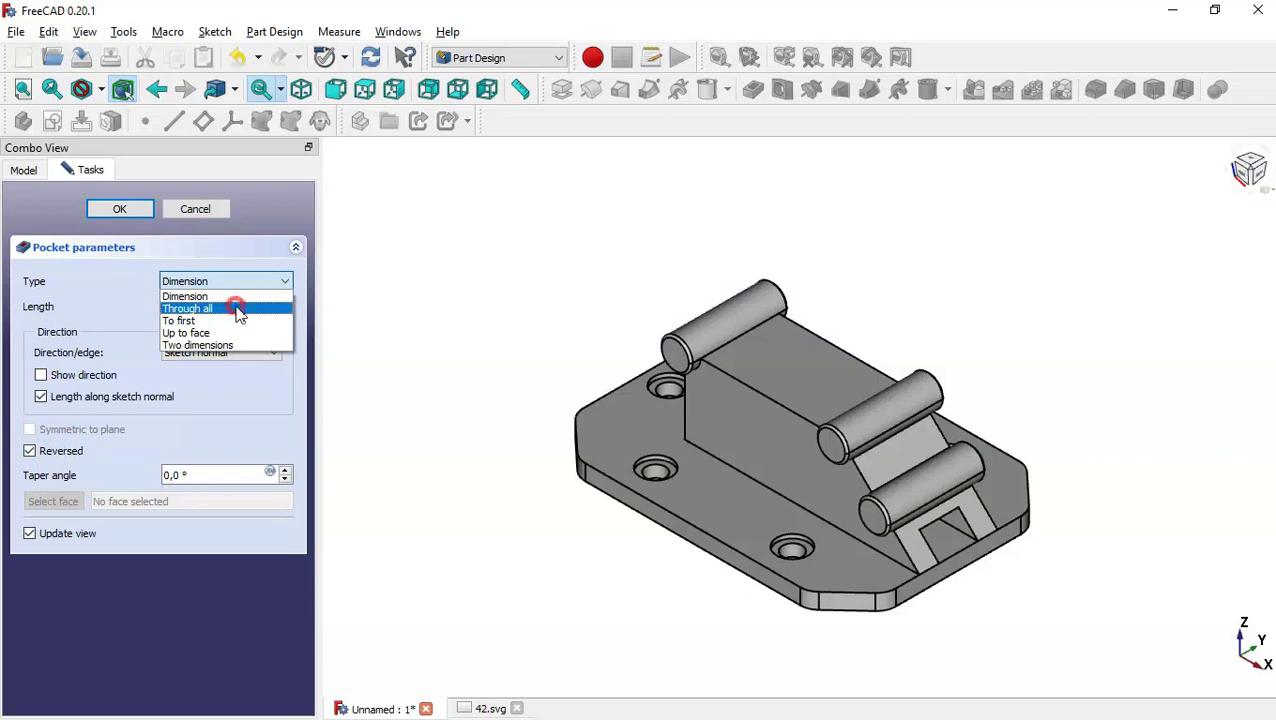
click(237, 310)
click(122, 209)
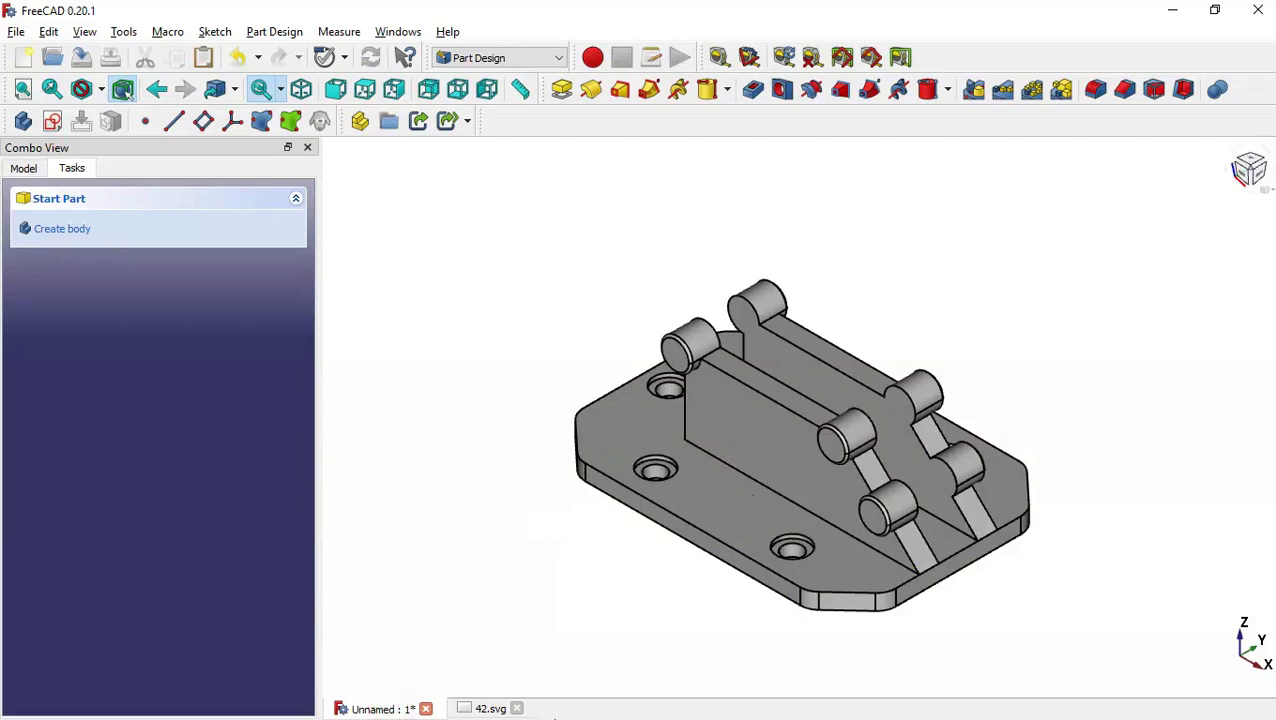
Step: Select the hinge boss end faces and start a Hole feature on them
click(480, 710)
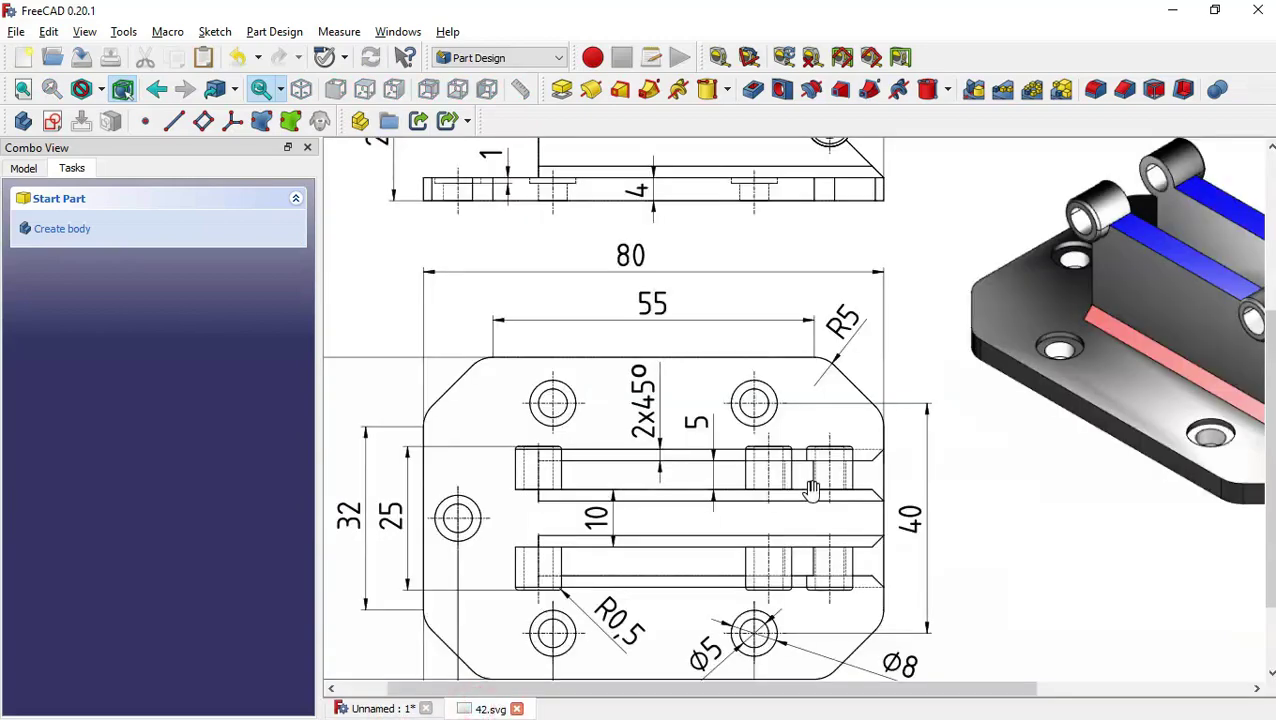
scroll(1003, 410, up, 2)
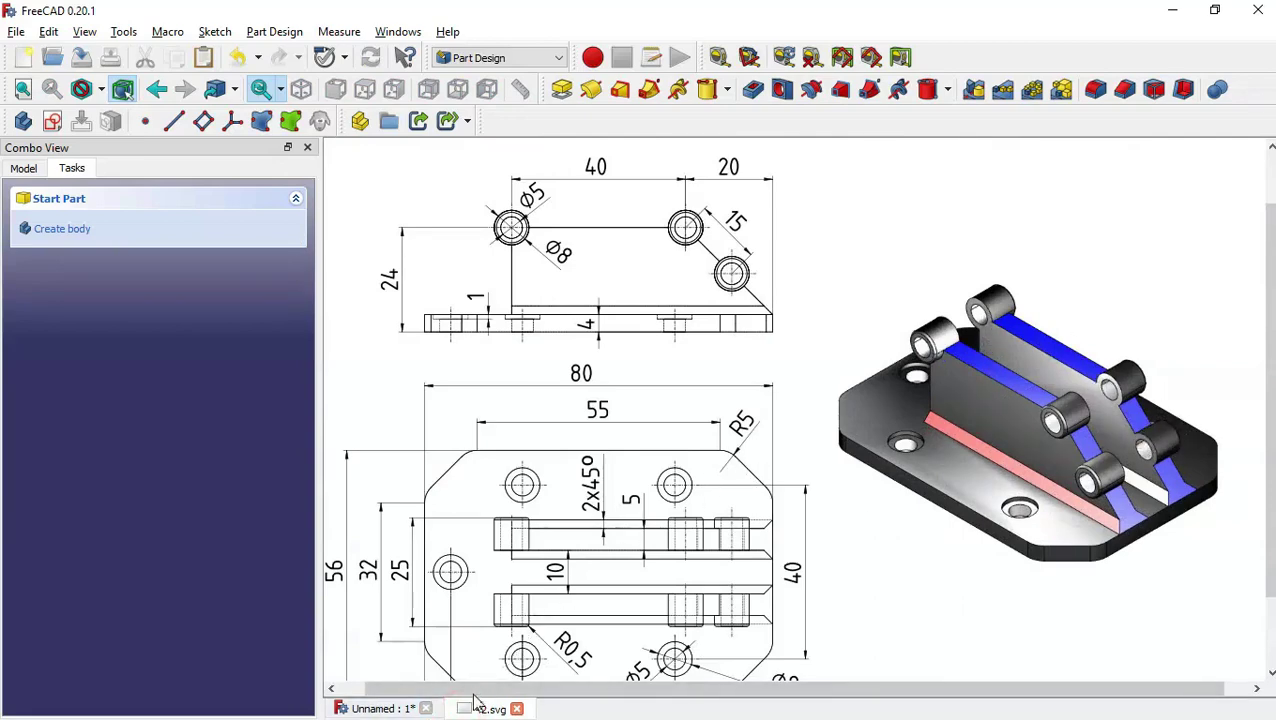
click(377, 710)
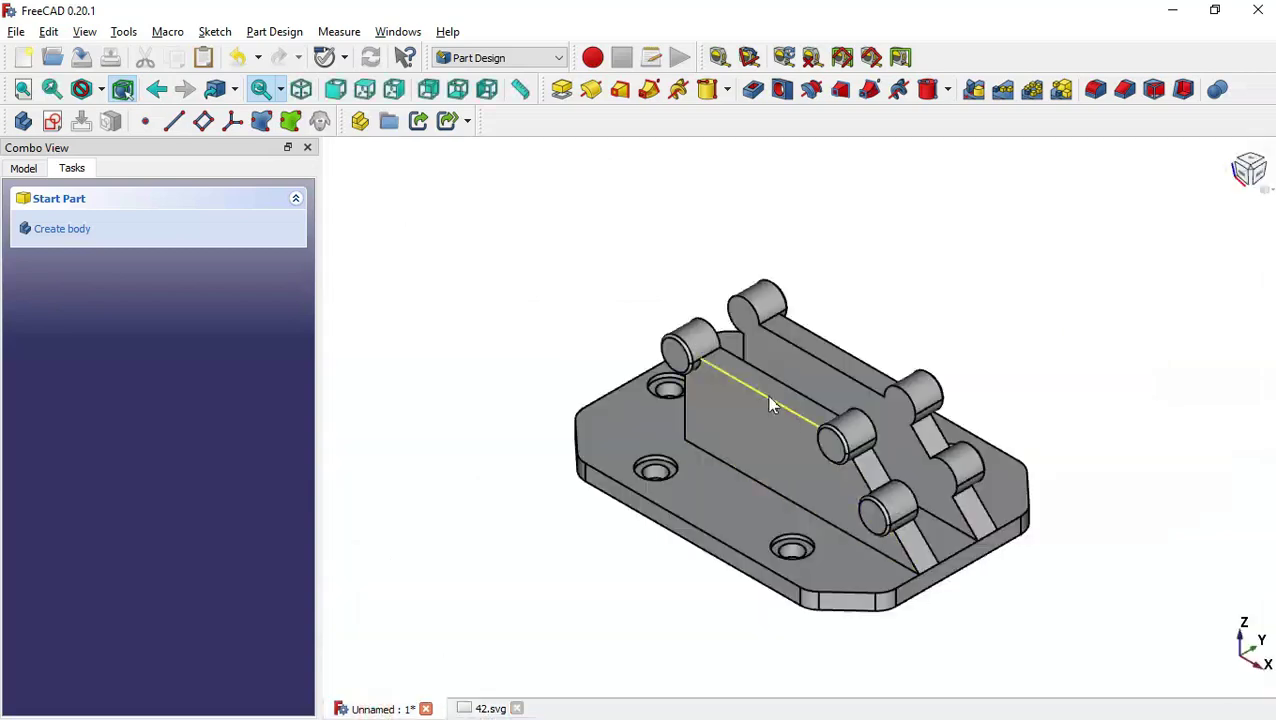
click(676, 358)
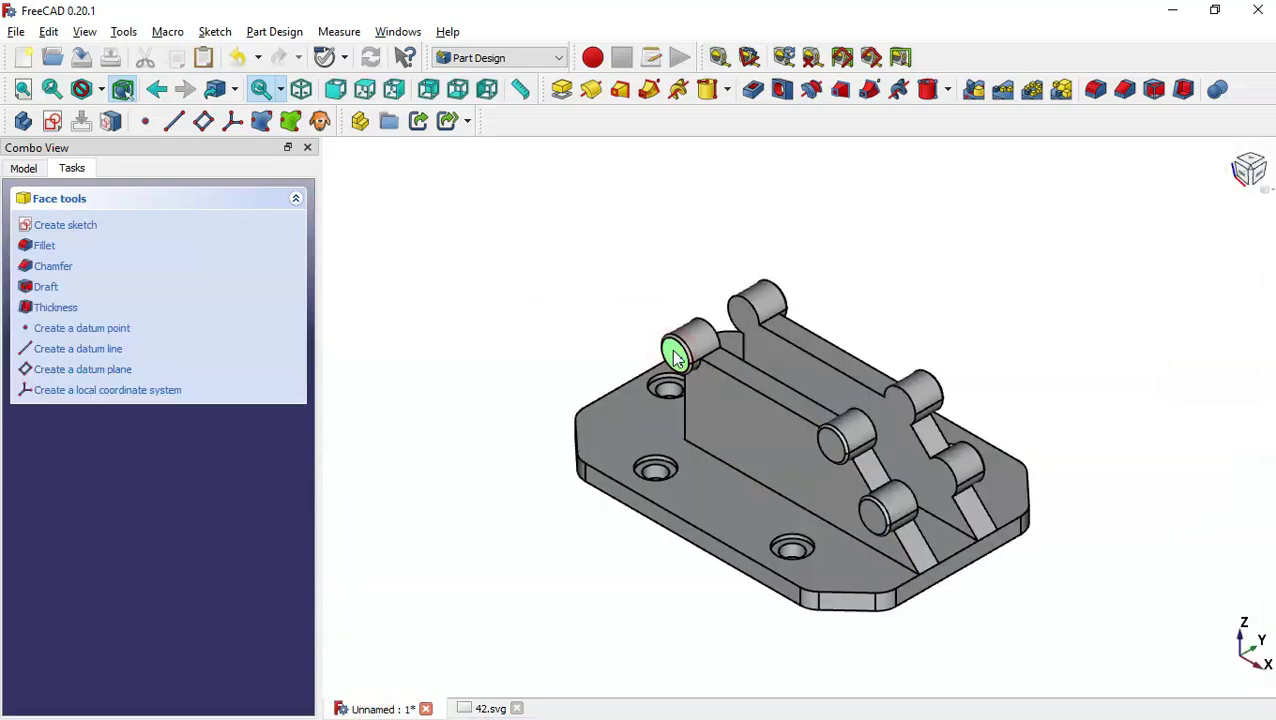
ctrl+click(830, 440)
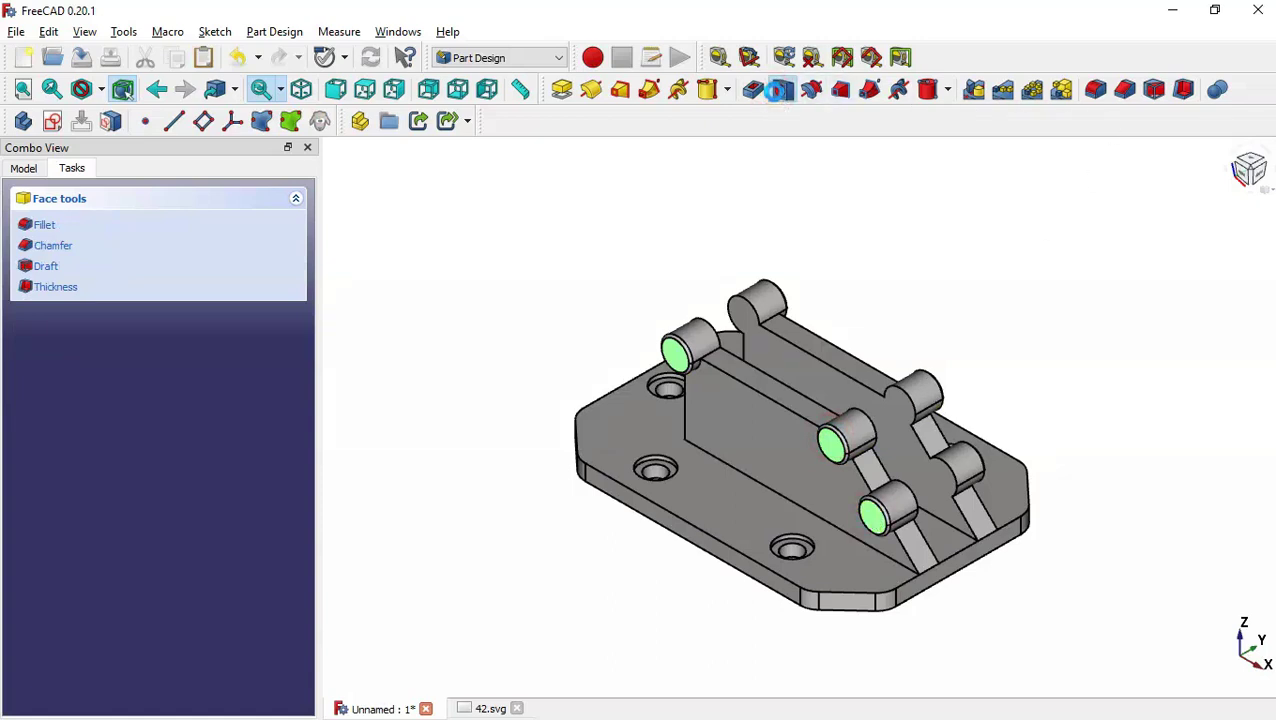
click(779, 90)
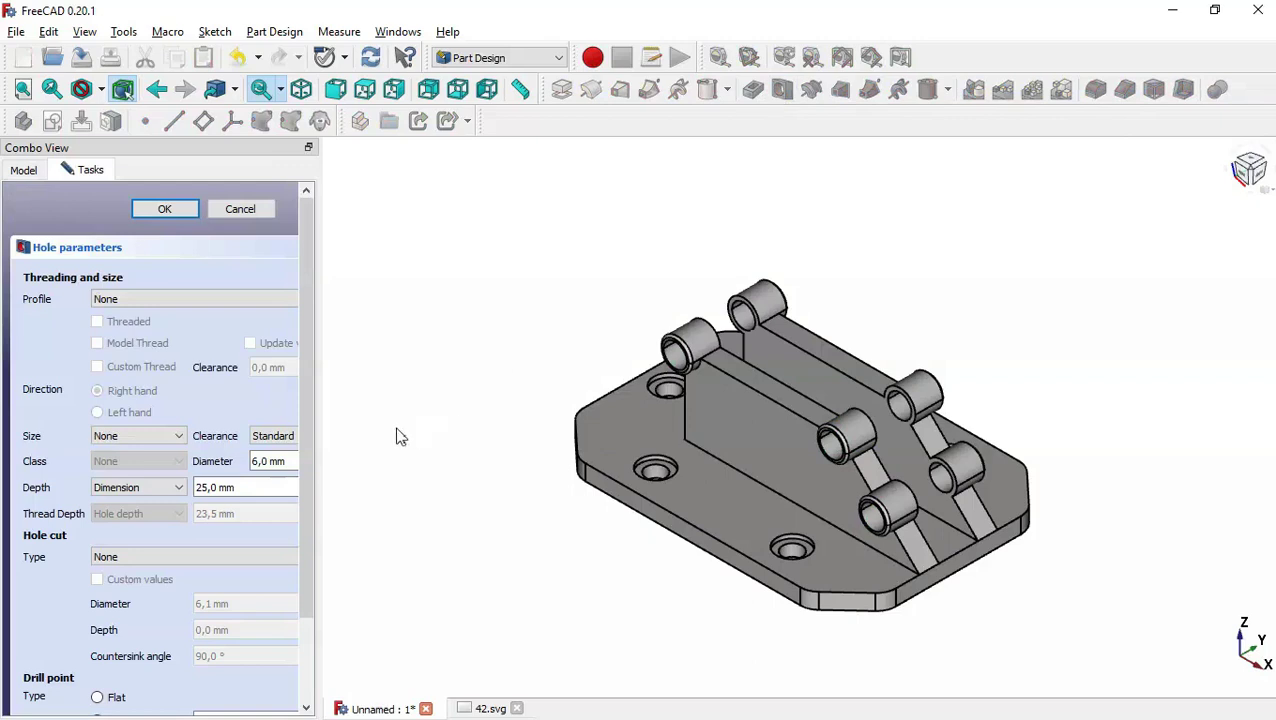
Step: Set the hole depth to Through all and select the 6.0 mm diameter for editing
double_click(271, 484)
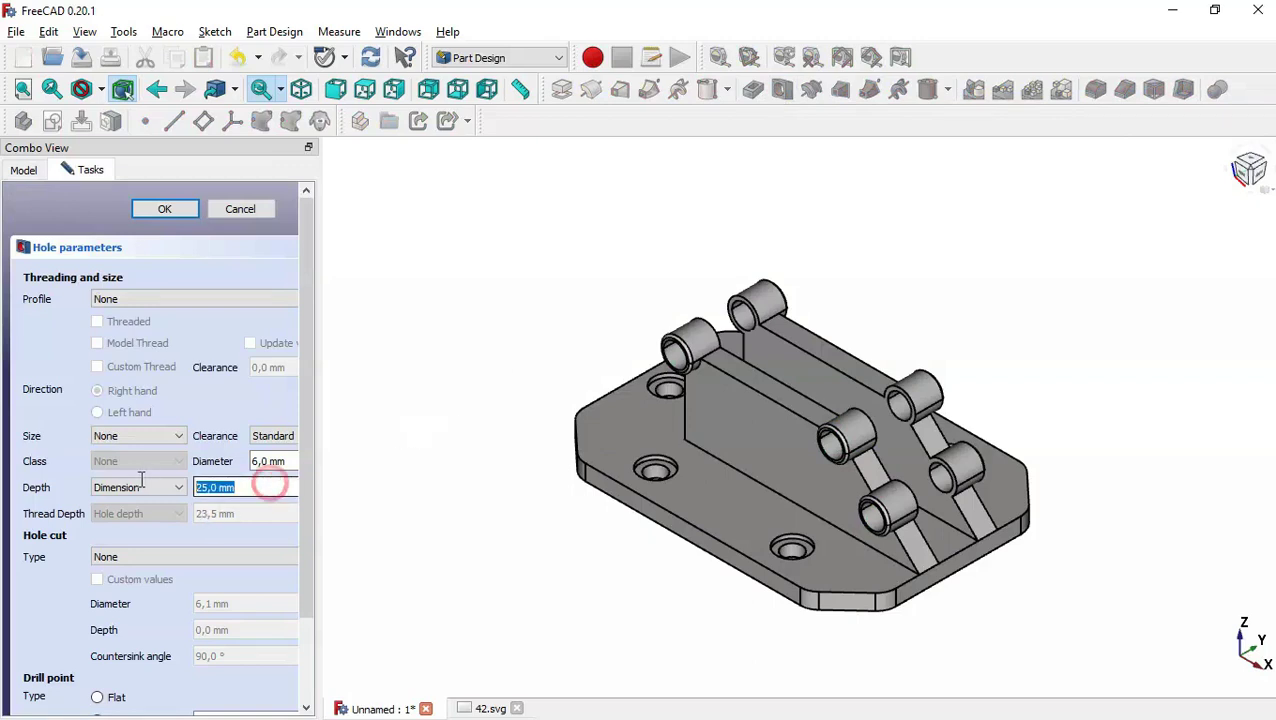
click(140, 486)
click(142, 514)
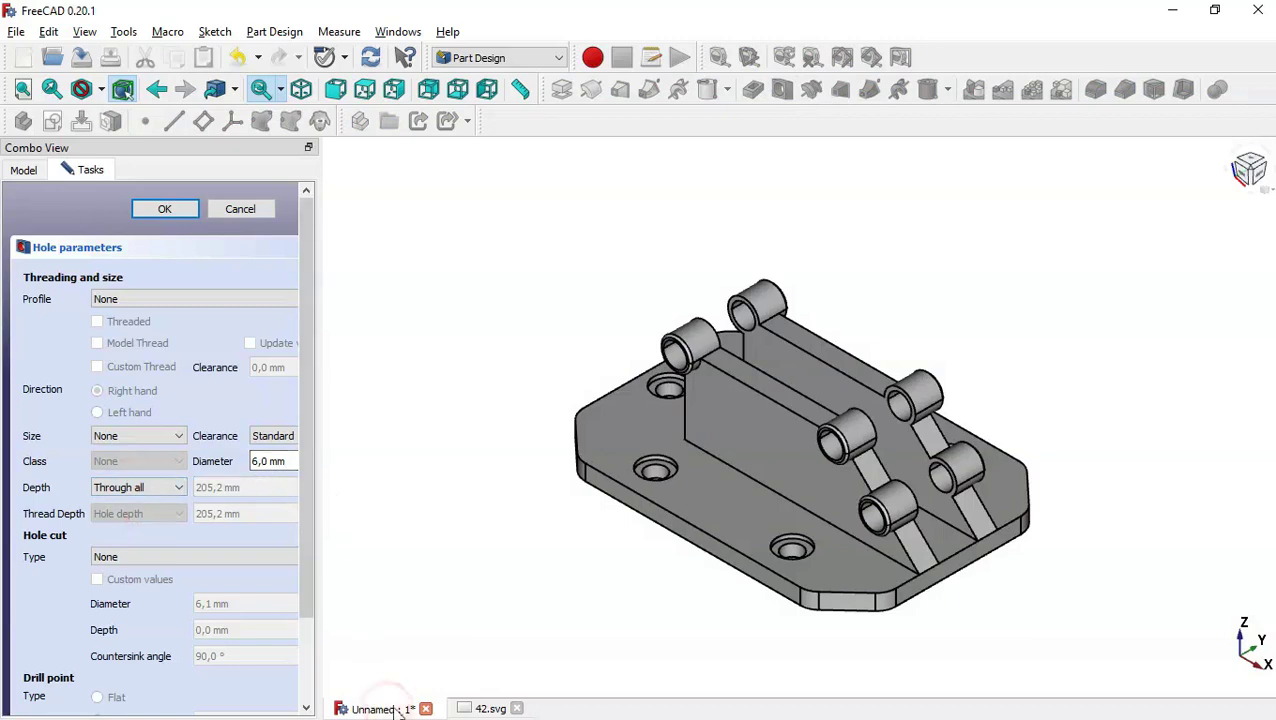
click(462, 707)
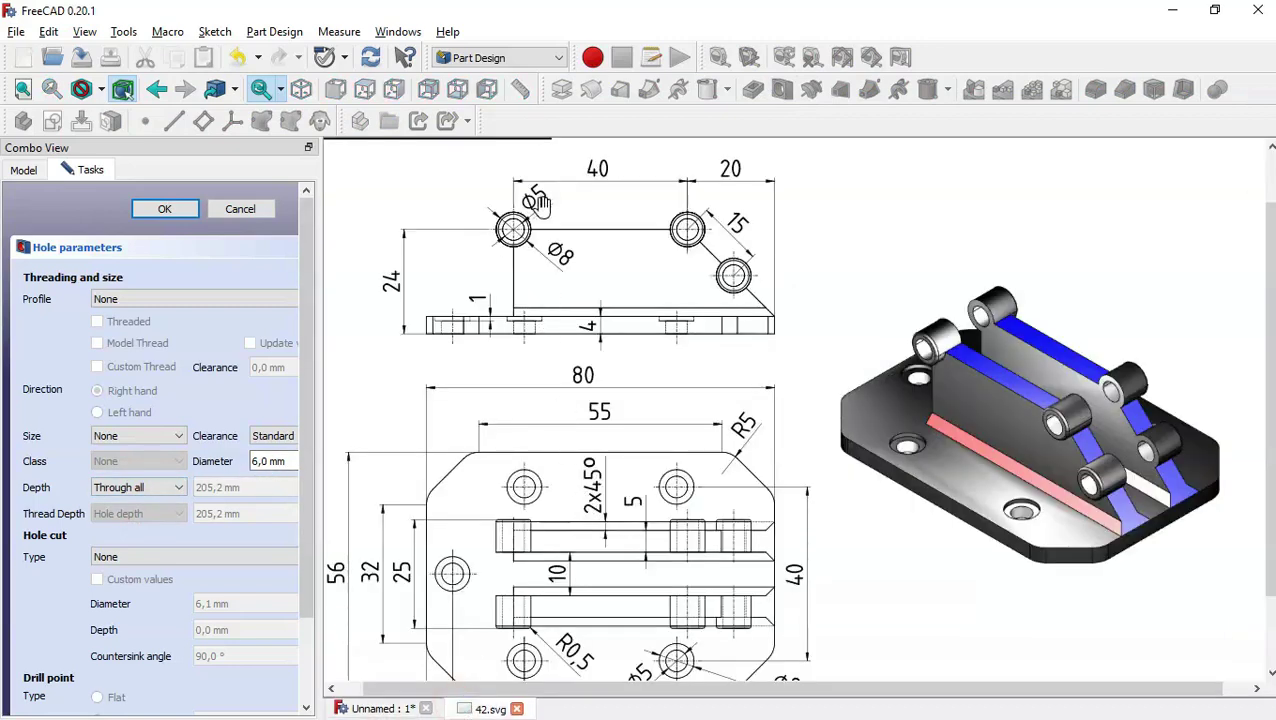
click(474, 706)
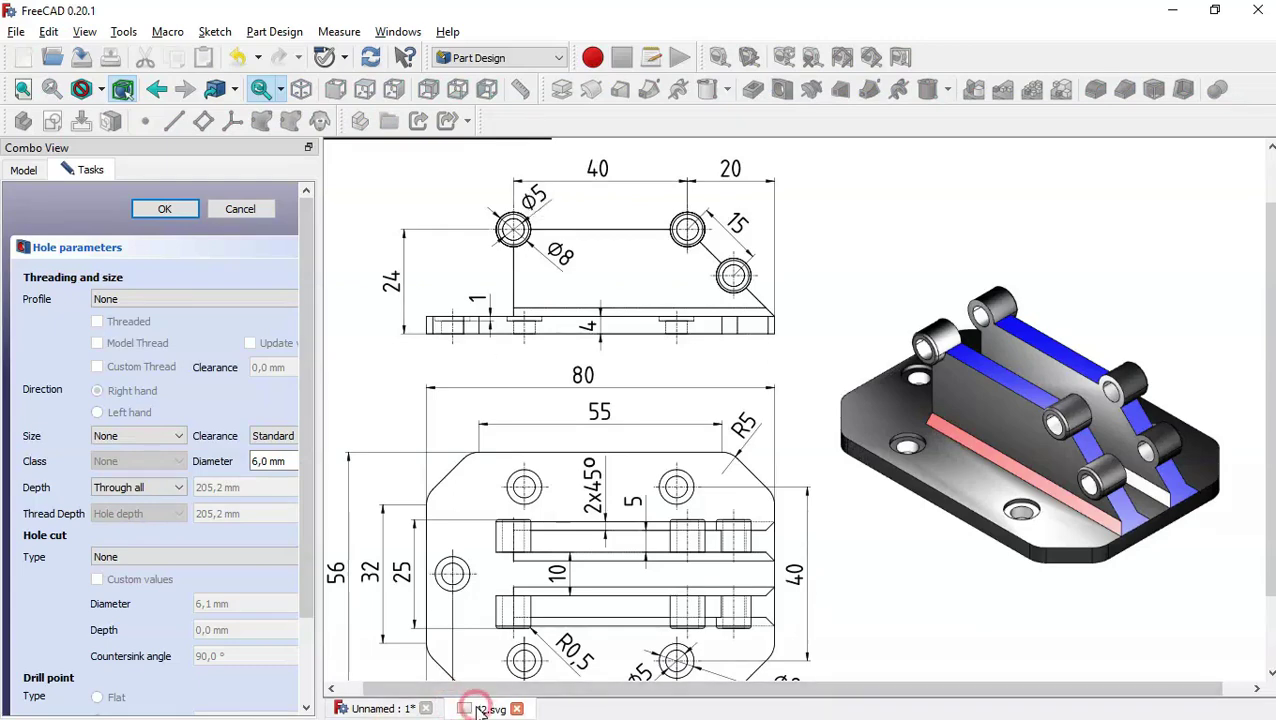
click(397, 710)
double_click(283, 461)
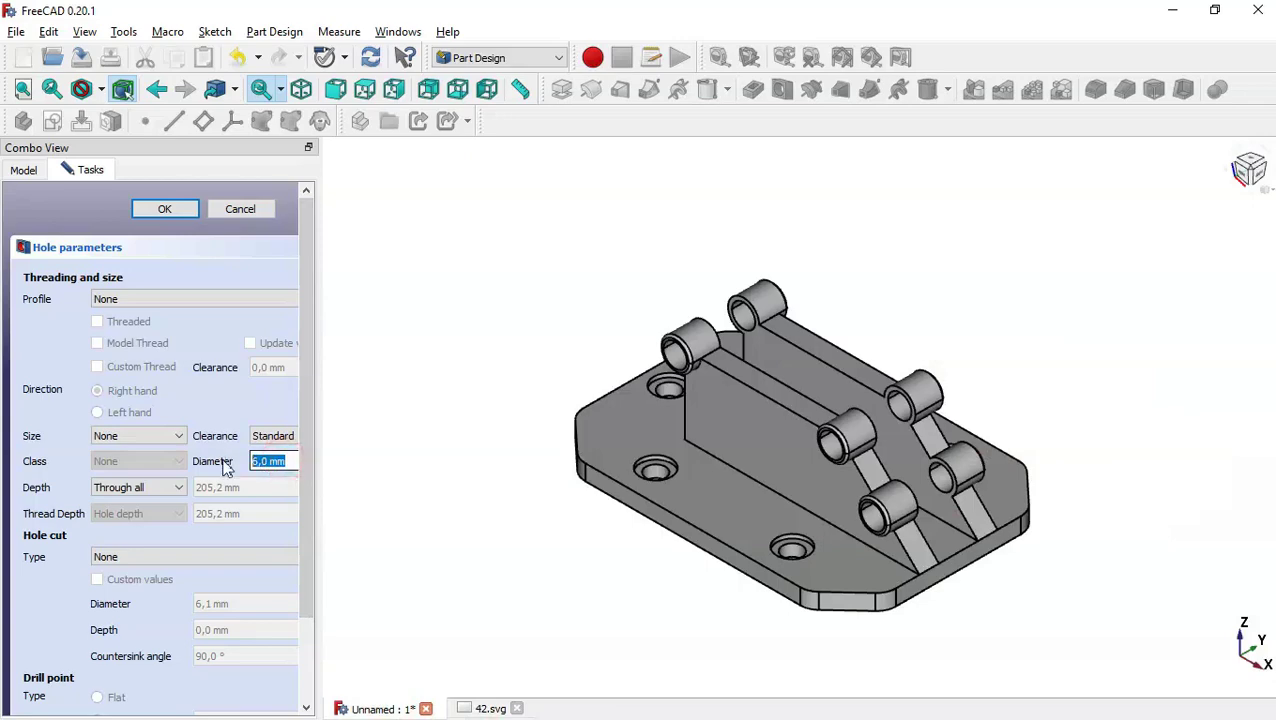